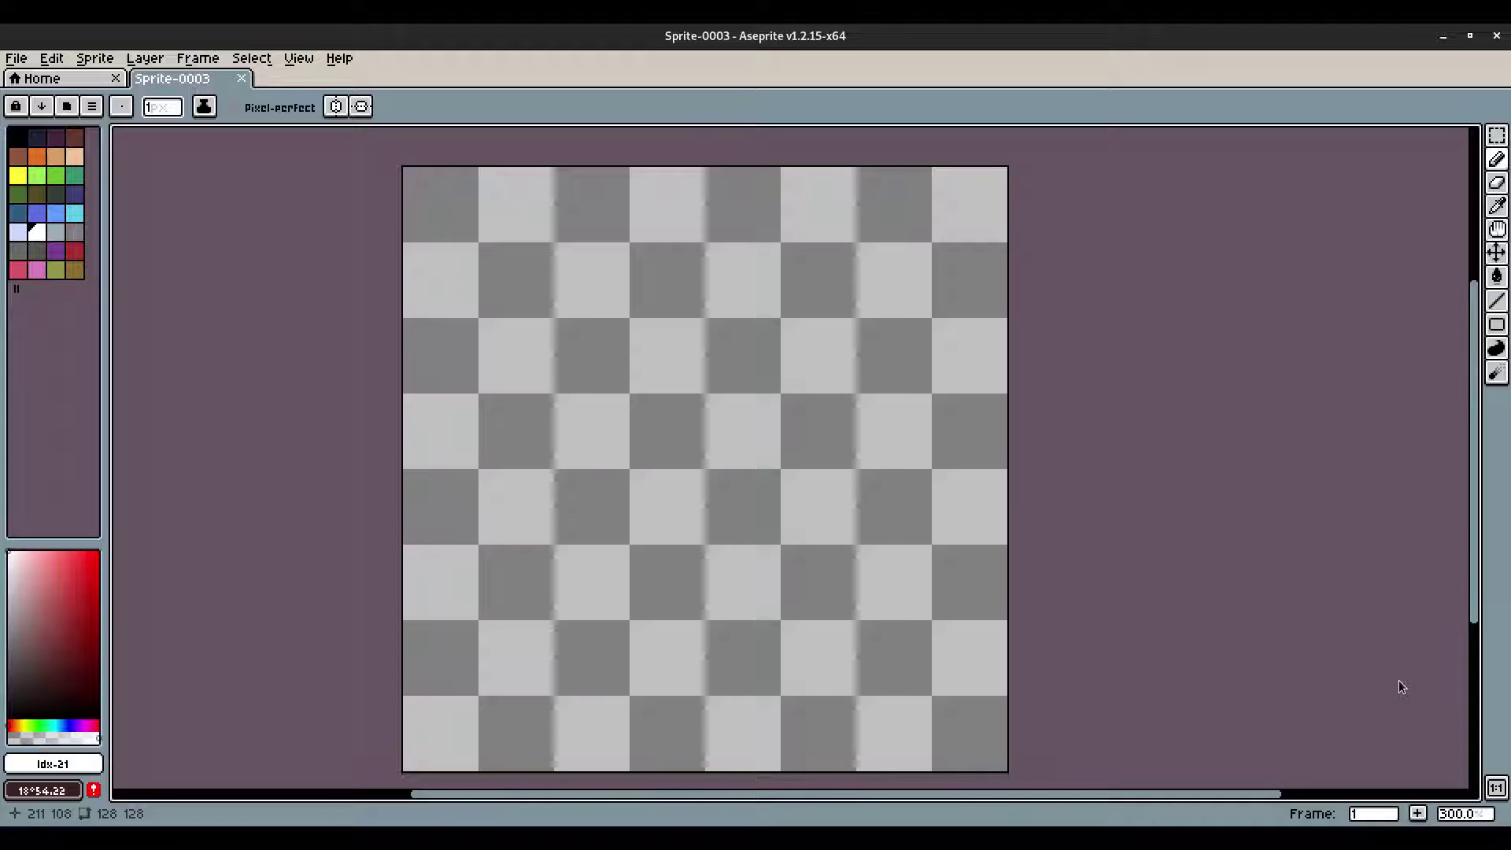
Step: Set the drawing colour to a pale blue-white with hue 221°, saturation 7 and value 98
{"action": "left_click_drag", "start_coordinate": [1254, 395], "coordinate": [1252, 389]}
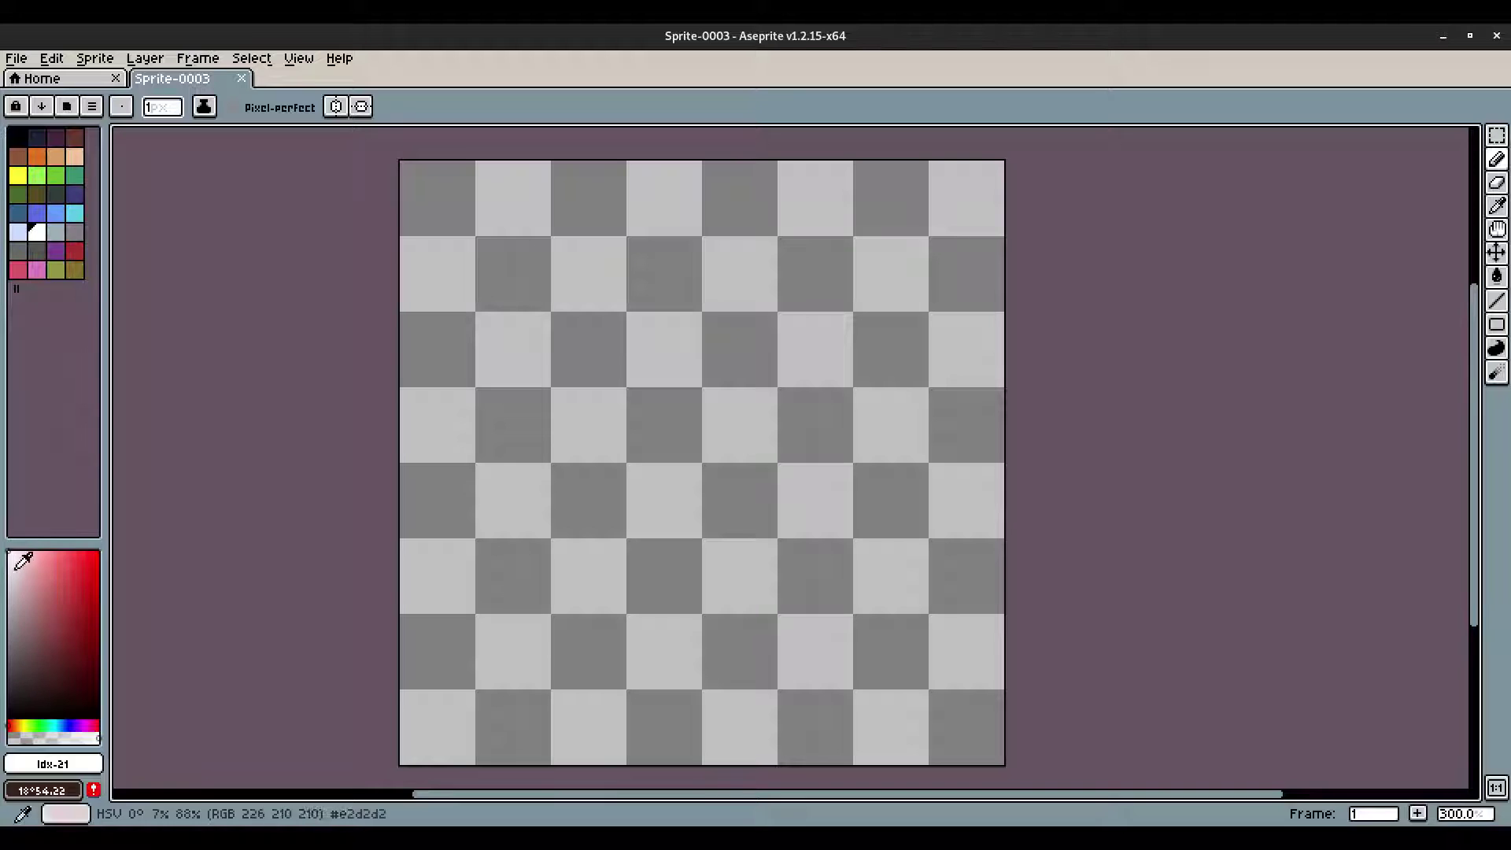
{"action": "left_click", "coordinate": [14, 552]}
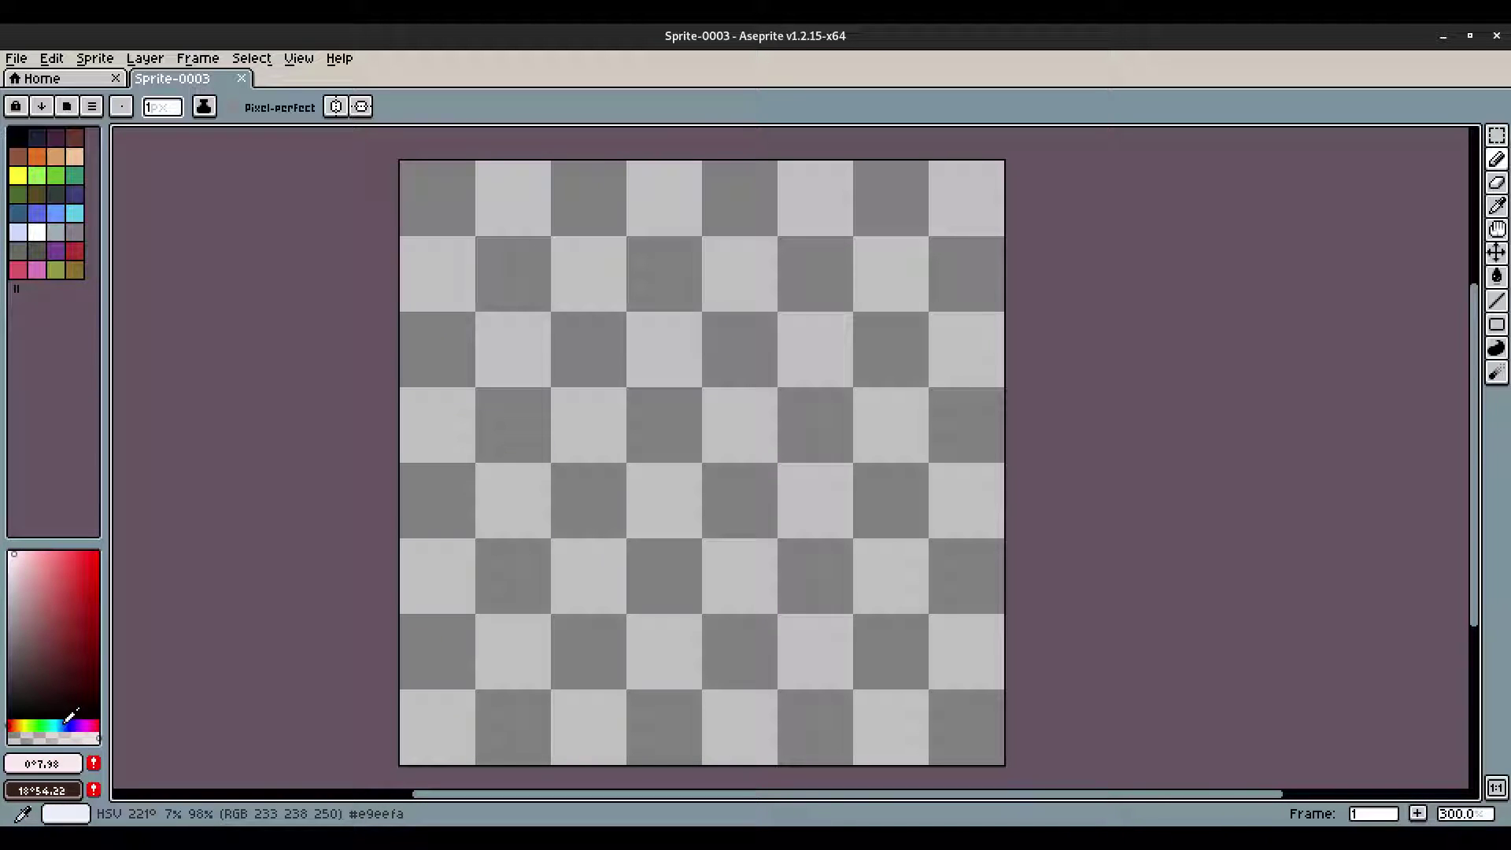
{"action": "scroll", "coordinate": [779, 322], "scroll_direction": "up", "scroll_amount": 4}
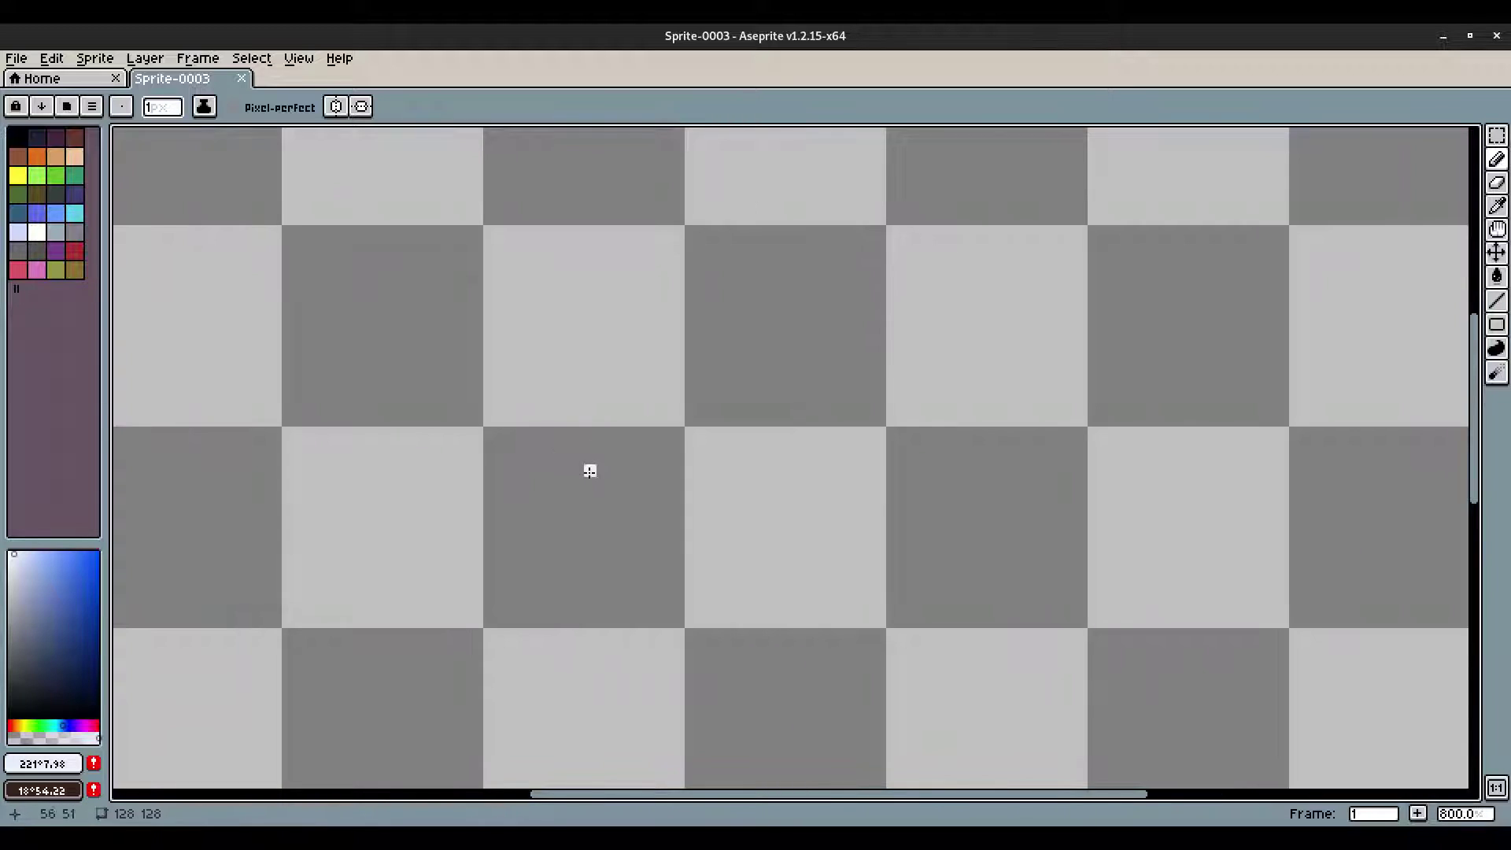
{"action": "left_click_drag", "start_coordinate": [591, 471], "coordinate": [662, 400]}
{"action": "scroll", "coordinate": [547, 461], "scroll_direction": "up", "scroll_amount": 2}
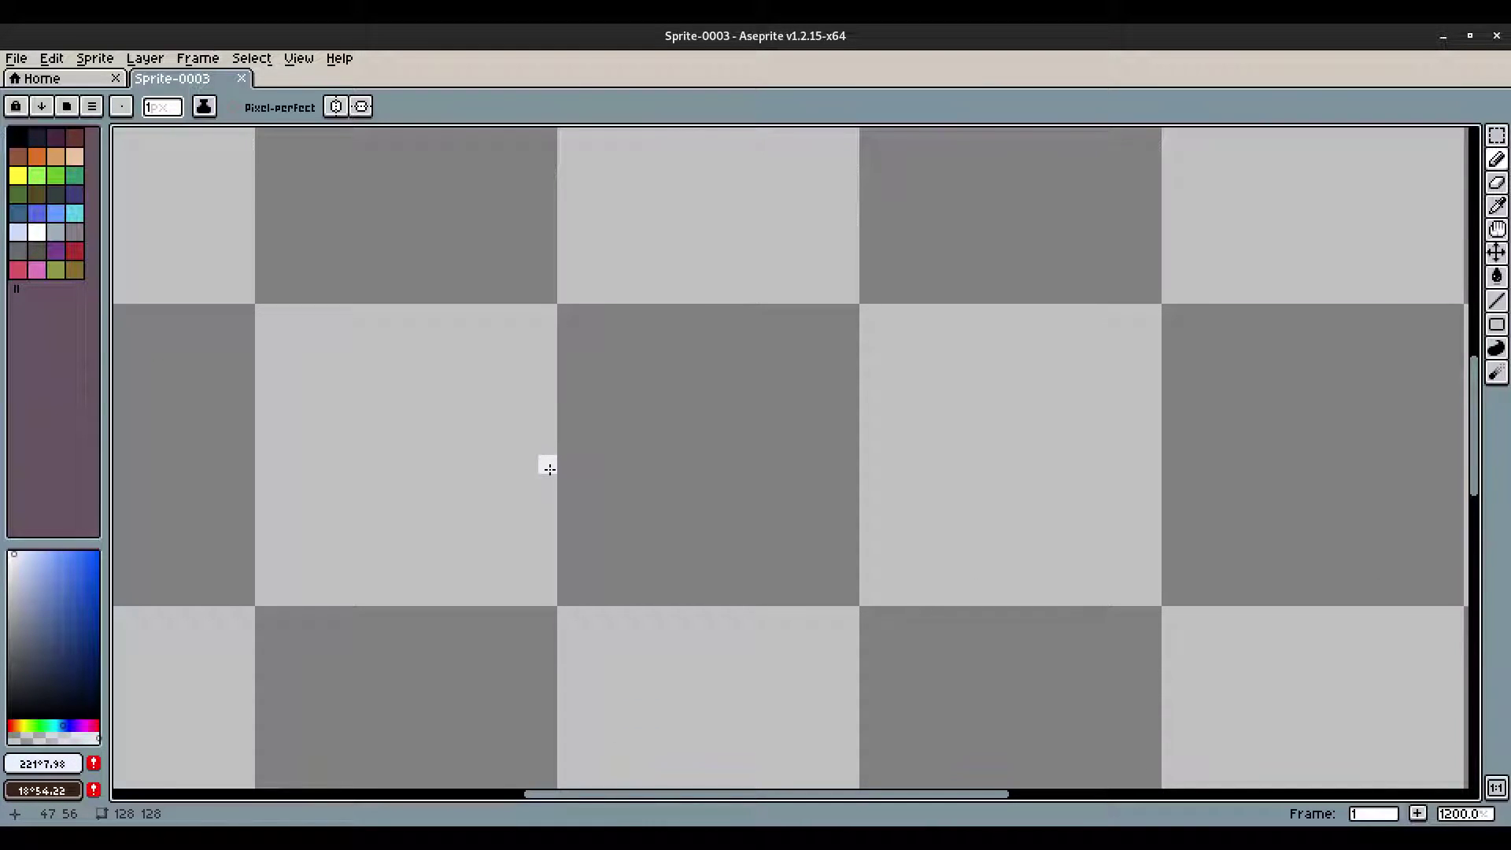
Step: Show the timeline, add a new layer and move it below Layer 1
{"action": "key", "text": "Tab"}
{"action": "key", "text": "Tab"}
{"action": "key", "text": "Tab"}
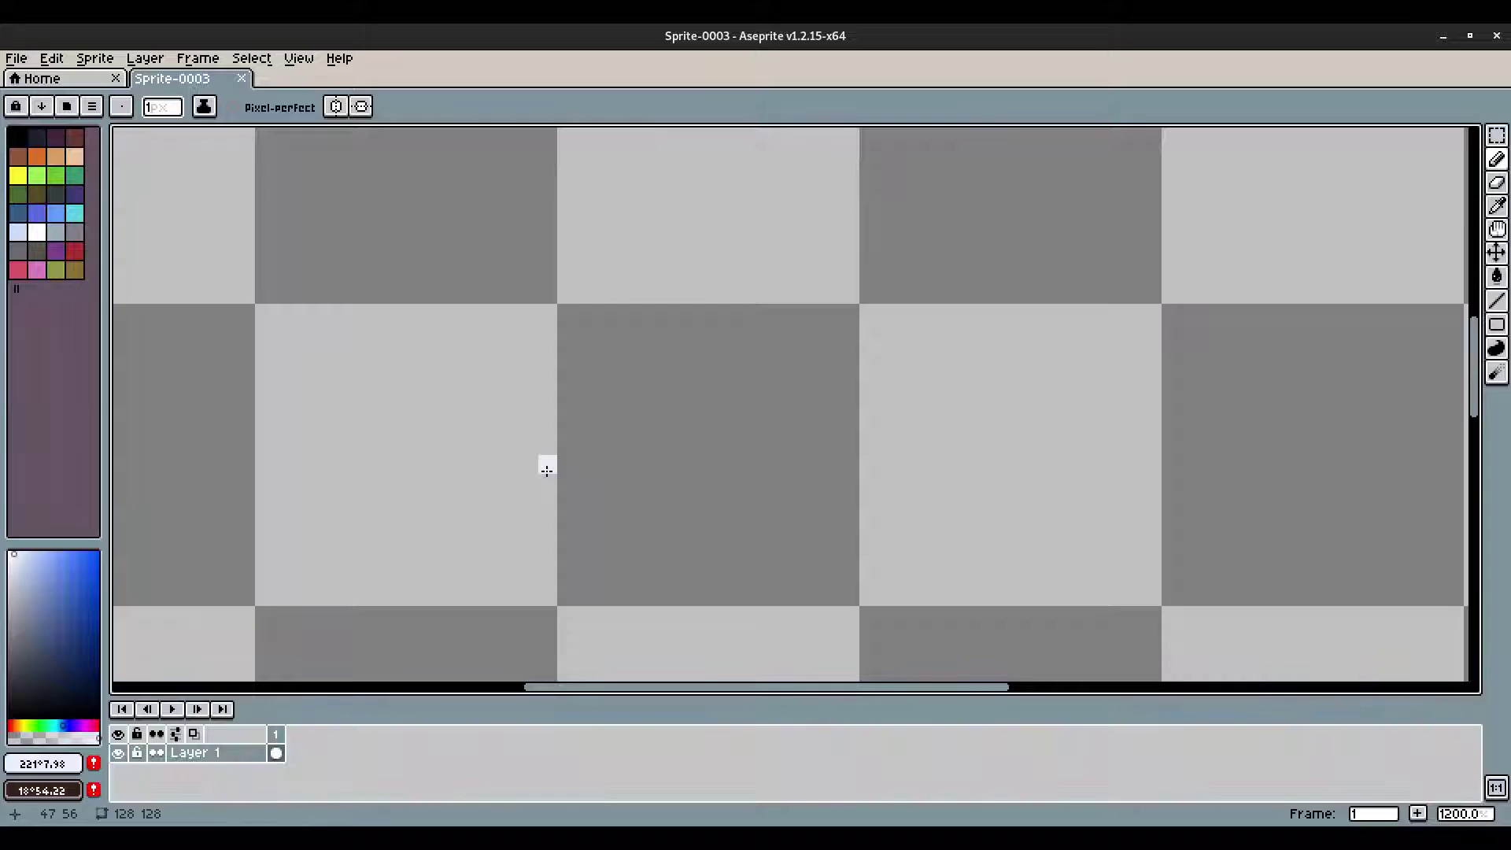
{"action": "right_click", "coordinate": [215, 747]}
{"action": "left_click", "coordinate": [271, 667]}
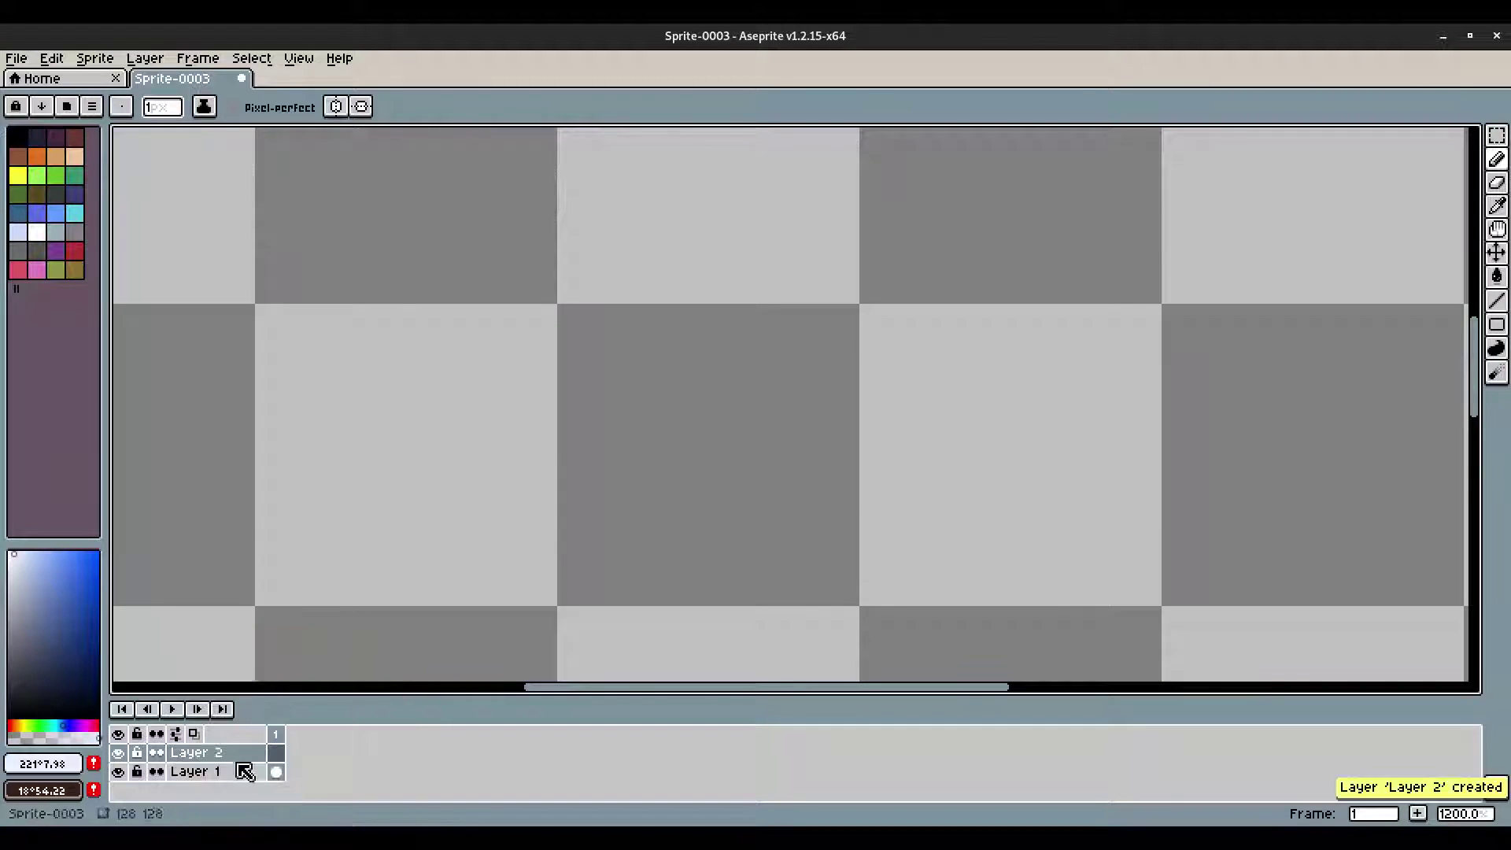
{"action": "mouse_move", "coordinate": [252, 755]}
{"action": "left_mouse_down"}
{"action": "mouse_move", "coordinate": [261, 786]}
{"action": "mouse_move", "coordinate": [253, 771]}
{"action": "left_mouse_up"}
Step: Fill the lower layer with dark navy at hue 221°, saturation 40 and value 17
{"action": "left_click_drag", "start_coordinate": [88, 661], "coordinate": [44, 687]}
{"action": "key", "text": "g"}
{"action": "left_click", "coordinate": [588, 391]}
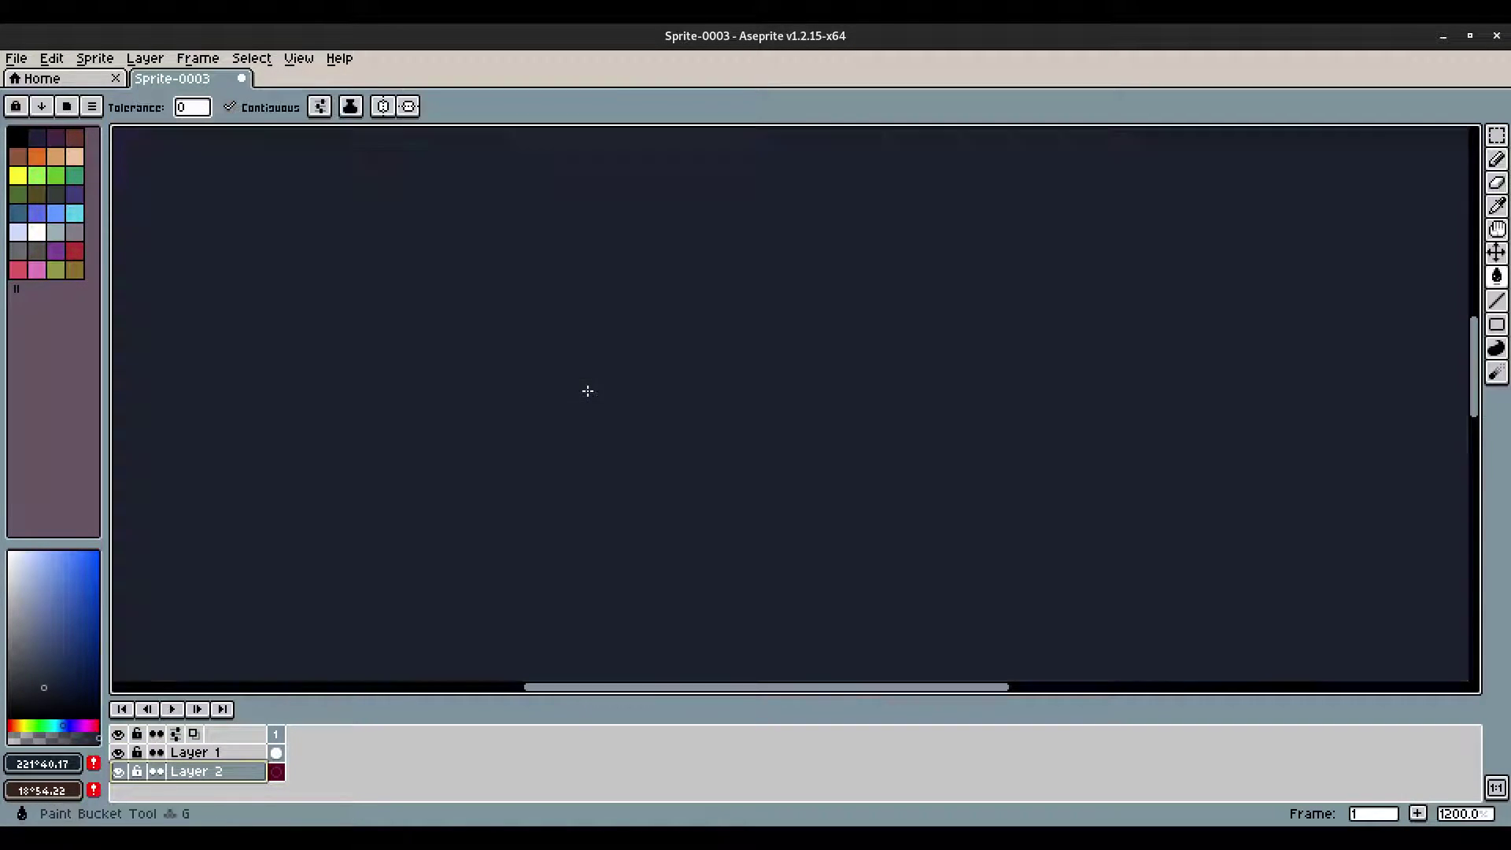
{"action": "scroll", "coordinate": [844, 413], "scroll_direction": "down", "scroll_amount": 5}
{"action": "scroll", "coordinate": [844, 412], "scroll_direction": "up", "scroll_amount": 1}
Step: Make Layer 1 active and set the drawing colour to pale blue-white at hue 221°, saturation 7 and value 96
{"action": "left_click", "coordinate": [275, 752]}
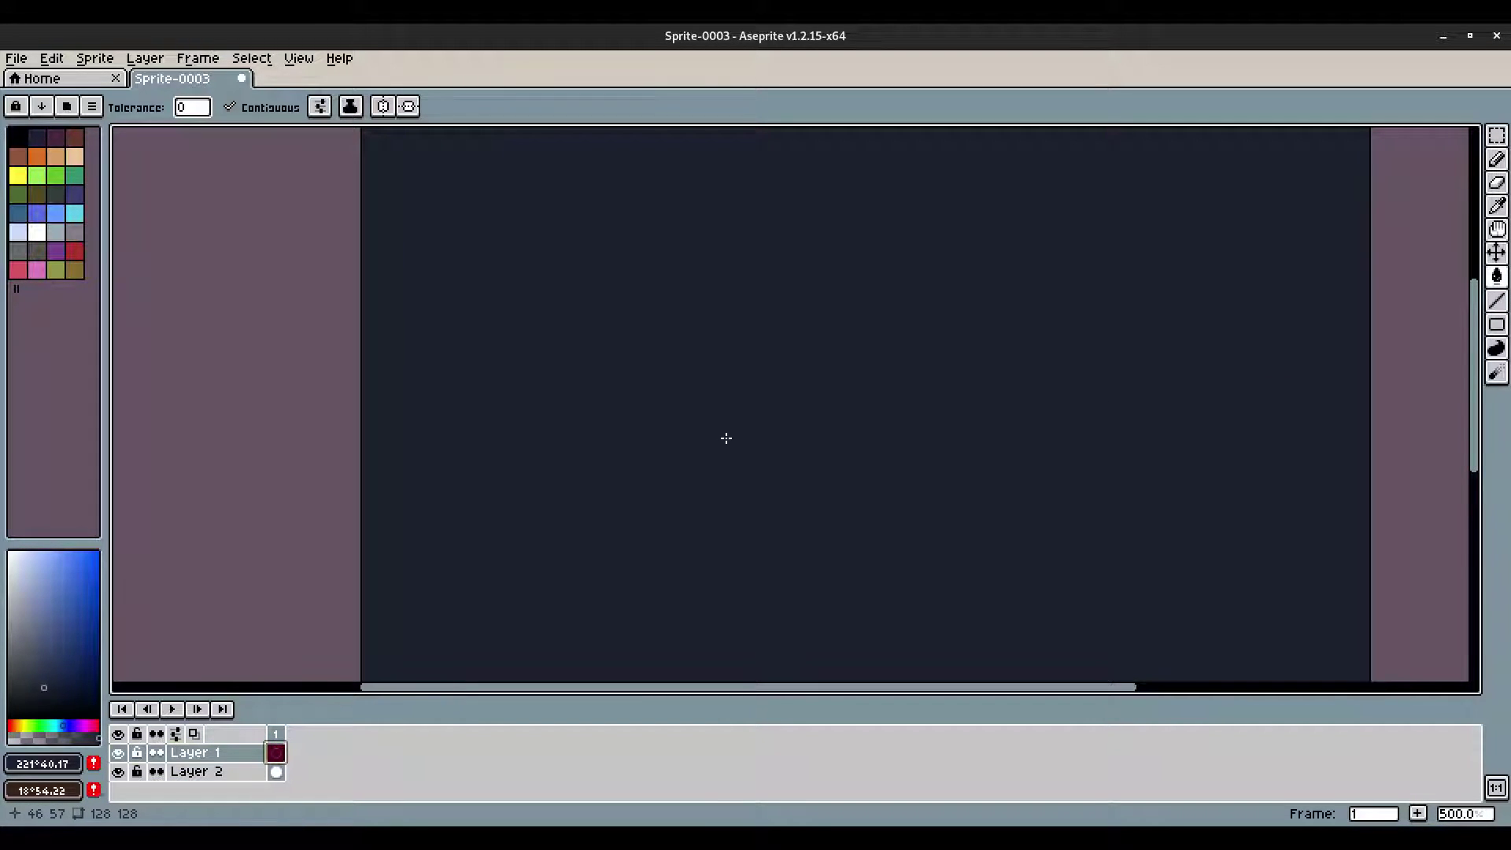
{"action": "left_click_drag", "start_coordinate": [855, 477], "coordinate": [823, 482]}
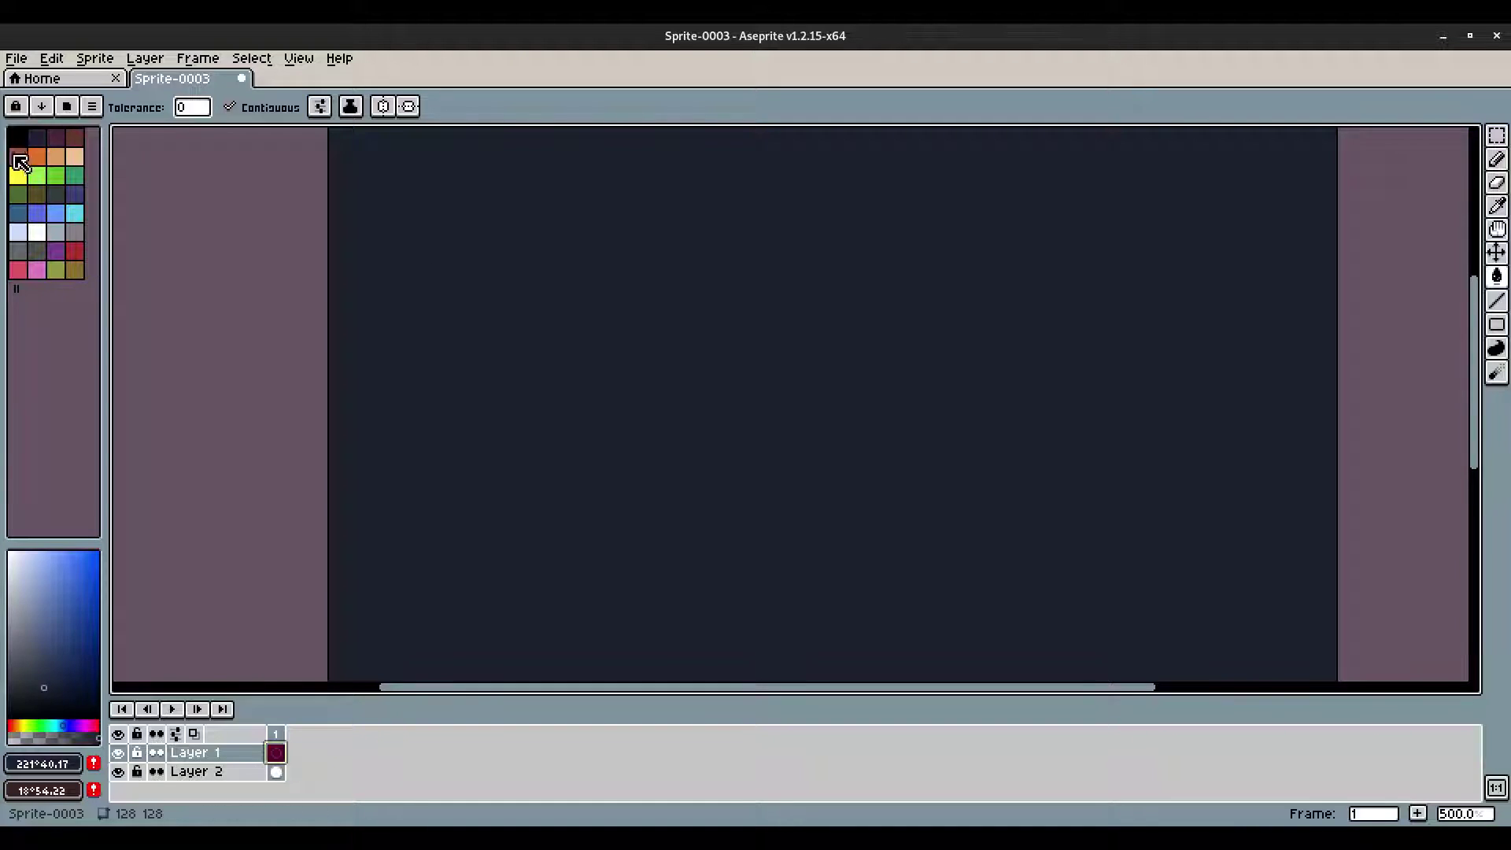
{"action": "left_click", "coordinate": [17, 553]}
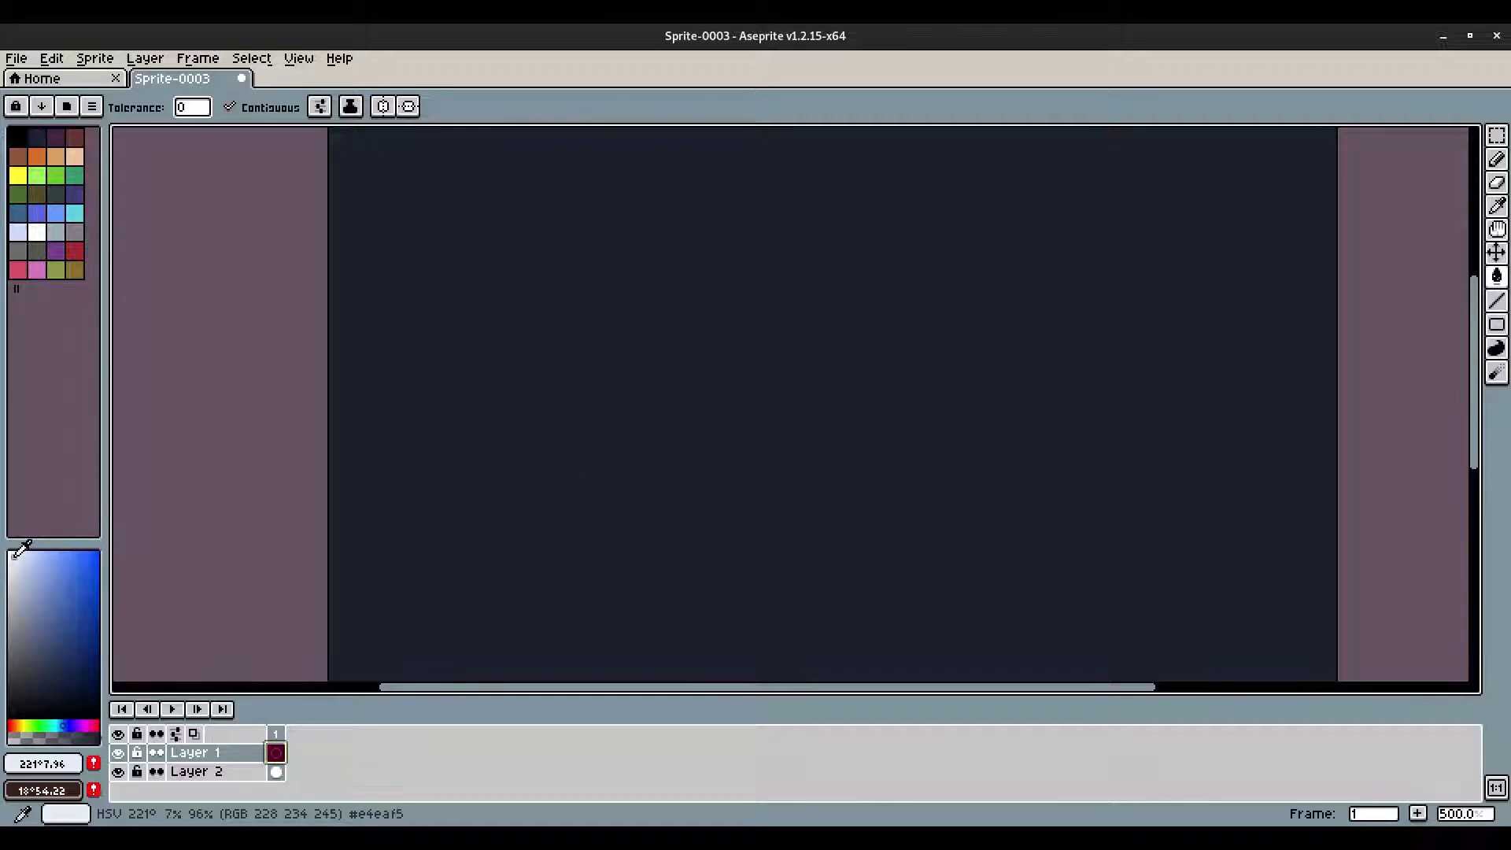
{"action": "scroll", "coordinate": [708, 402], "scroll_direction": "up", "scroll_amount": 4}
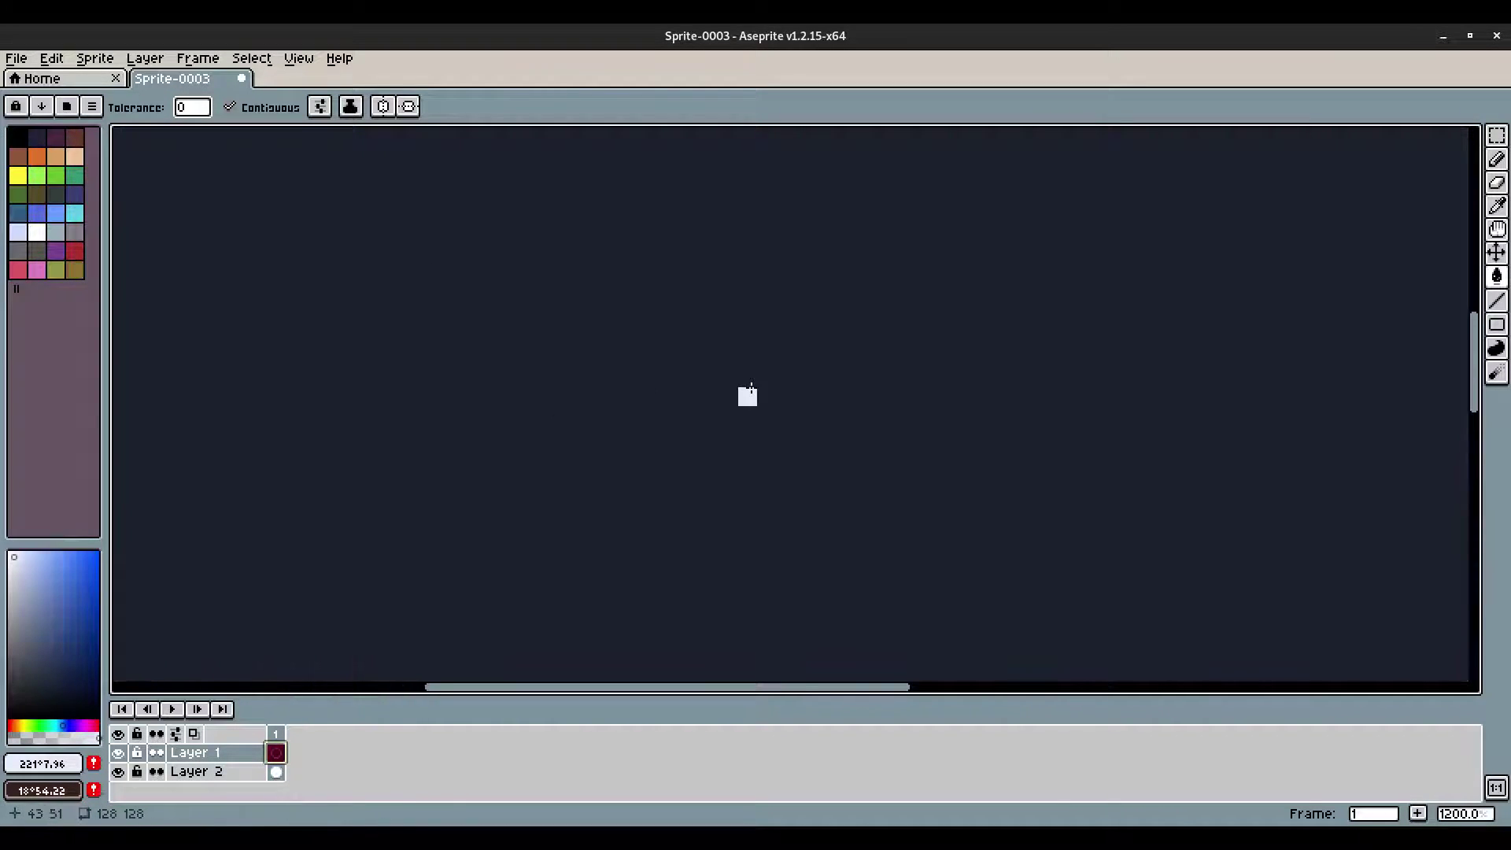
Step: Draw a capital T with the Pencil, using a two-pixel-thick stem and crossbar
{"action": "left_click", "coordinate": [646, 402]}
{"action": "key", "text": "ctrl+z"}
{"action": "key", "text": "b"}
{"action": "left_click_drag", "start_coordinate": [596, 332], "coordinate": [605, 483]}
{"action": "mouse_move", "coordinate": [597, 418]}
{"action": "left_mouse_down"}
{"action": "mouse_move", "coordinate": [596, 509]}
{"action": "mouse_move", "coordinate": [608, 507]}
{"action": "mouse_move", "coordinate": [617, 339]}
{"action": "mouse_move", "coordinate": [529, 341]}
{"action": "mouse_move", "coordinate": [694, 346]}
{"action": "mouse_move", "coordinate": [684, 363]}
{"action": "mouse_move", "coordinate": [512, 350]}
{"action": "left_mouse_up"}
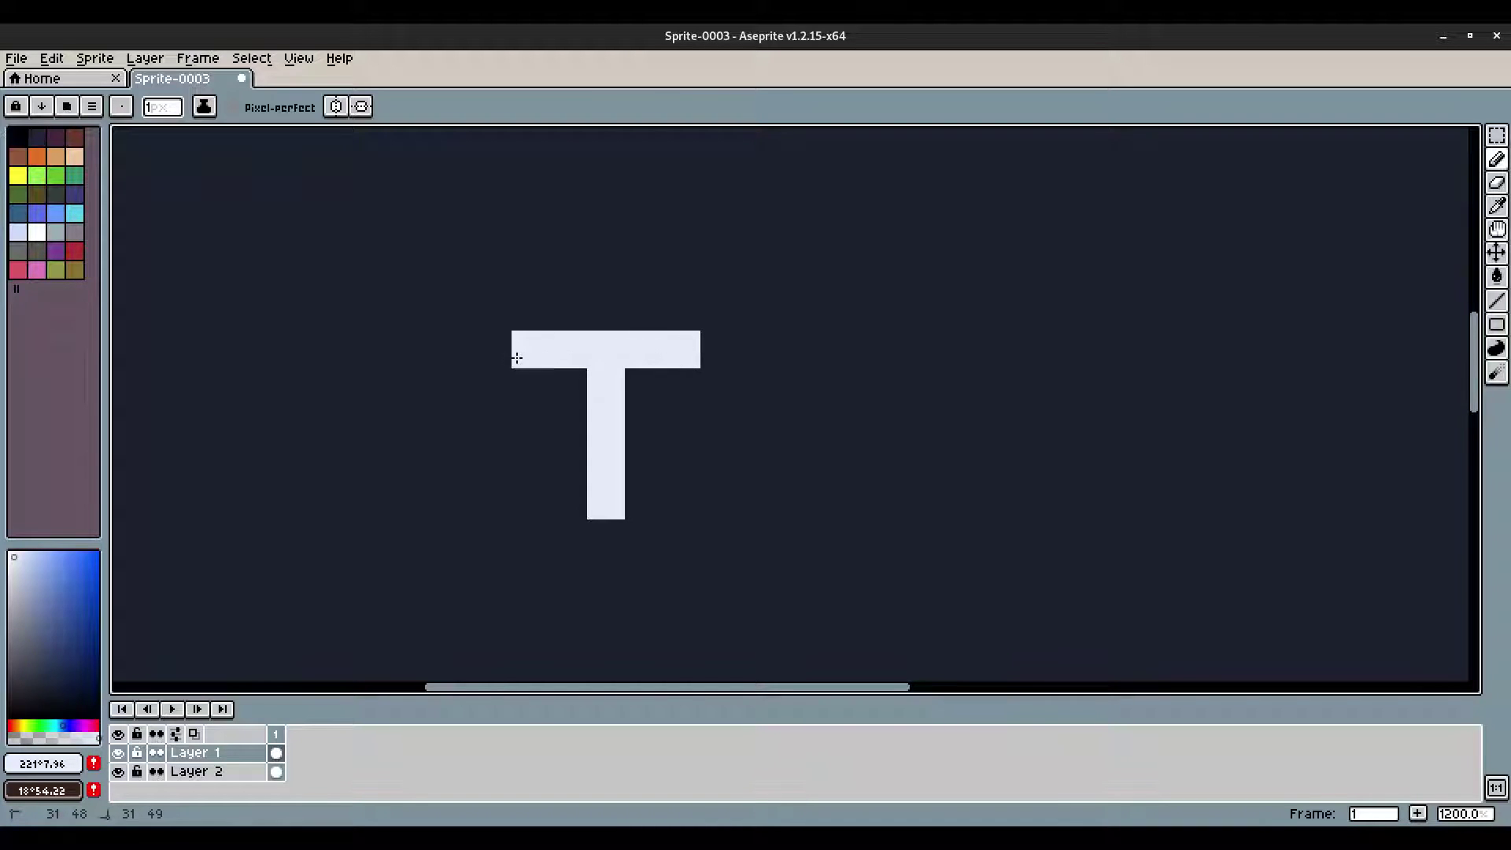
Step: Draw a smaller letter E with a two-pixel-thick stem and three arms beside the T's stem
{"action": "left_click_drag", "start_coordinate": [653, 398], "coordinate": [652, 499]}
{"action": "key", "text": "ctrl+z"}
{"action": "left_click_drag", "start_coordinate": [672, 415], "coordinate": [672, 503]}
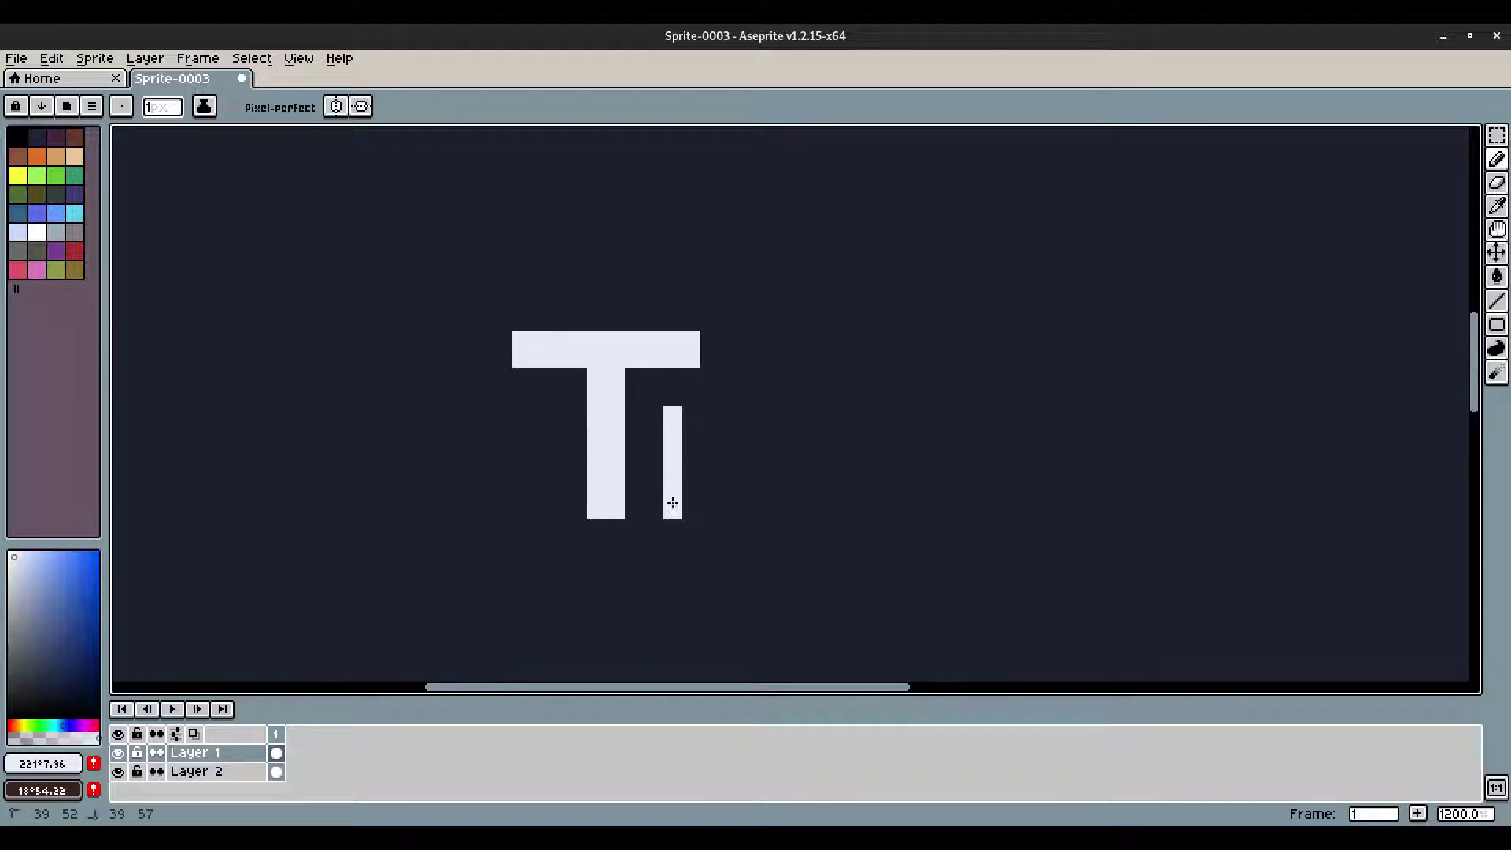
{"action": "mouse_move", "coordinate": [686, 416]}
{"action": "left_mouse_down"}
{"action": "mouse_move", "coordinate": [730, 413]}
{"action": "mouse_move", "coordinate": [730, 435]}
{"action": "mouse_move", "coordinate": [696, 432]}
{"action": "left_mouse_up"}
{"action": "mouse_move", "coordinate": [697, 510]}
{"action": "left_mouse_down"}
{"action": "mouse_move", "coordinate": [735, 511]}
{"action": "mouse_move", "coordinate": [696, 470]}
{"action": "mouse_move", "coordinate": [712, 495]}
{"action": "mouse_move", "coordinate": [692, 490]}
{"action": "mouse_move", "coordinate": [729, 491]}
{"action": "mouse_move", "coordinate": [693, 461]}
{"action": "mouse_move", "coordinate": [691, 473]}
{"action": "left_mouse_up"}
{"action": "key", "text": "ctrl+z"}
{"action": "left_click_drag", "start_coordinate": [681, 518], "coordinate": [726, 350]}
{"action": "left_click", "coordinate": [775, 304]}
{"action": "key", "text": "e"}
{"action": "left_click", "coordinate": [755, 341]}
{"action": "left_click", "coordinate": [774, 342]}
{"action": "key", "text": "b"}
{"action": "left_click_drag", "start_coordinate": [714, 361], "coordinate": [774, 379]}
Step: Lengthen the T's stem with a notched foot and give the E's arms stepped ends
{"action": "left_click_drag", "start_coordinate": [639, 360], "coordinate": [644, 379]}
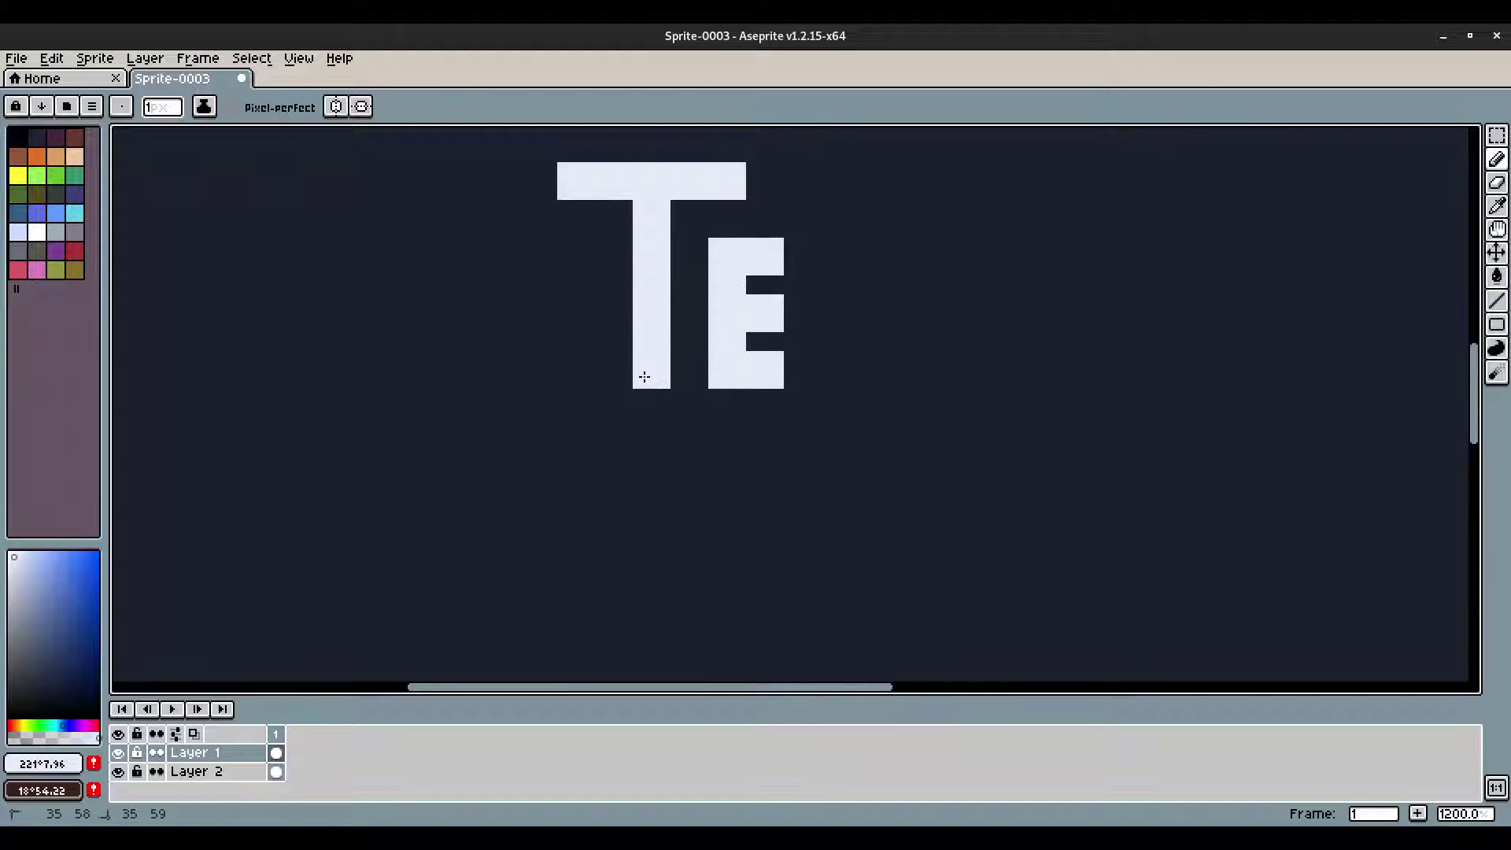
{"action": "left_click_drag", "start_coordinate": [869, 379], "coordinate": [836, 431]}
{"action": "left_click", "coordinate": [760, 319]}
{"action": "left_click", "coordinate": [779, 300]}
{"action": "left_click", "coordinate": [768, 448]}
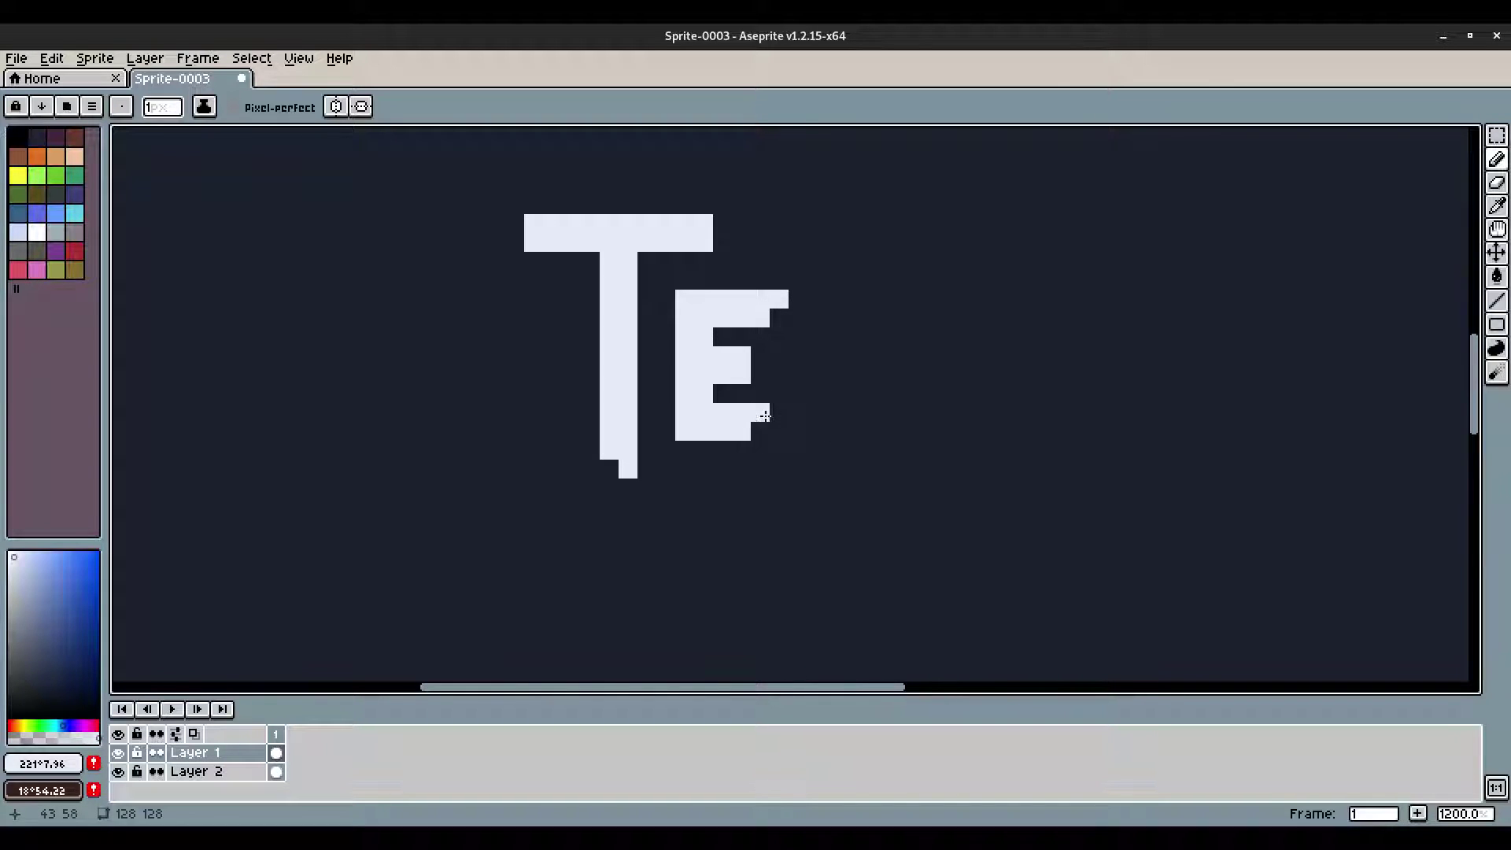
{"action": "scroll", "coordinate": [850, 370], "scroll_direction": "down", "scroll_amount": 3}
{"action": "scroll", "coordinate": [849, 370], "scroll_direction": "up", "scroll_amount": 3}
{"action": "left_click", "coordinate": [756, 370]}
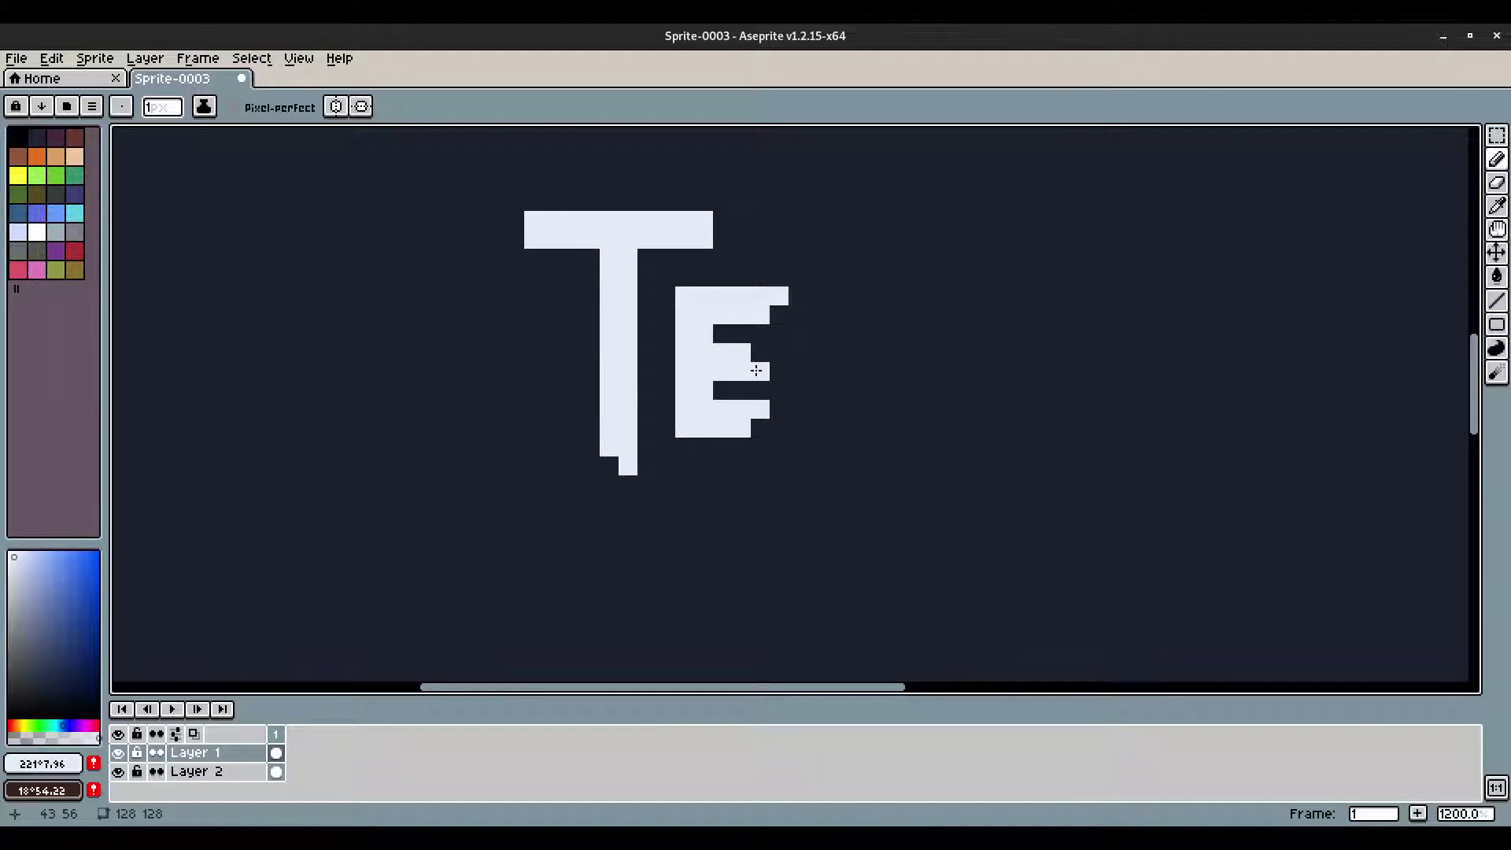
{"action": "scroll", "coordinate": [806, 351], "scroll_direction": "down", "scroll_amount": 6}
{"action": "scroll", "coordinate": [779, 361], "scroll_direction": "up", "scroll_amount": 5}
{"action": "scroll", "coordinate": [899, 373], "scroll_direction": "down", "scroll_amount": 3}
{"action": "scroll", "coordinate": [926, 367], "scroll_direction": "up", "scroll_amount": 6}
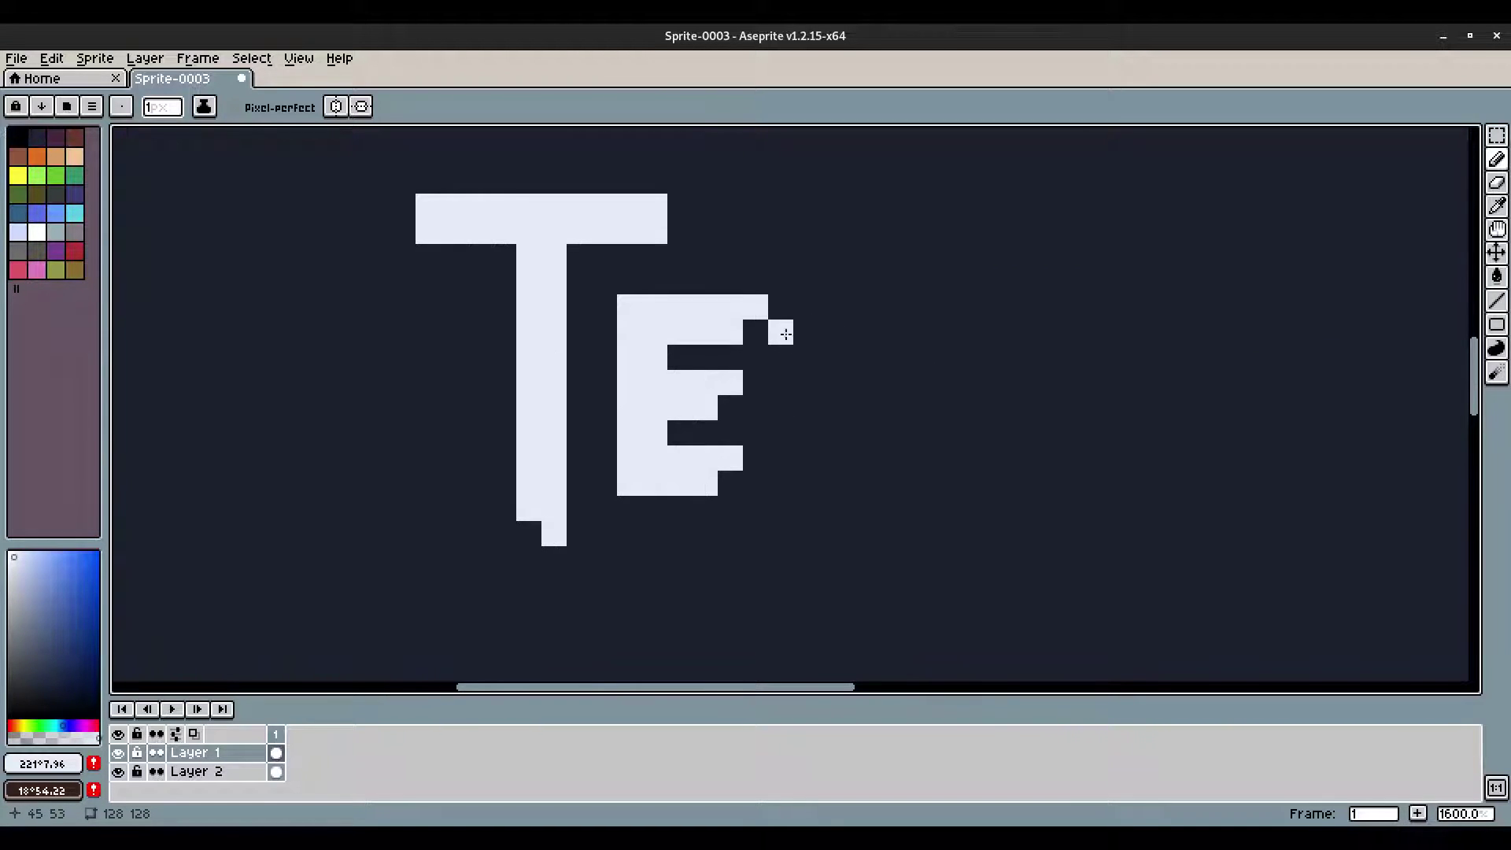
Step: Erase the excess pixels on the E's top arm so it matches the other two arms
{"action": "key", "text": "e"}
{"action": "left_click", "coordinate": [756, 307]}
{"action": "left_click", "coordinate": [731, 332]}
{"action": "scroll", "coordinate": [888, 339], "scroll_direction": "down", "scroll_amount": 4}
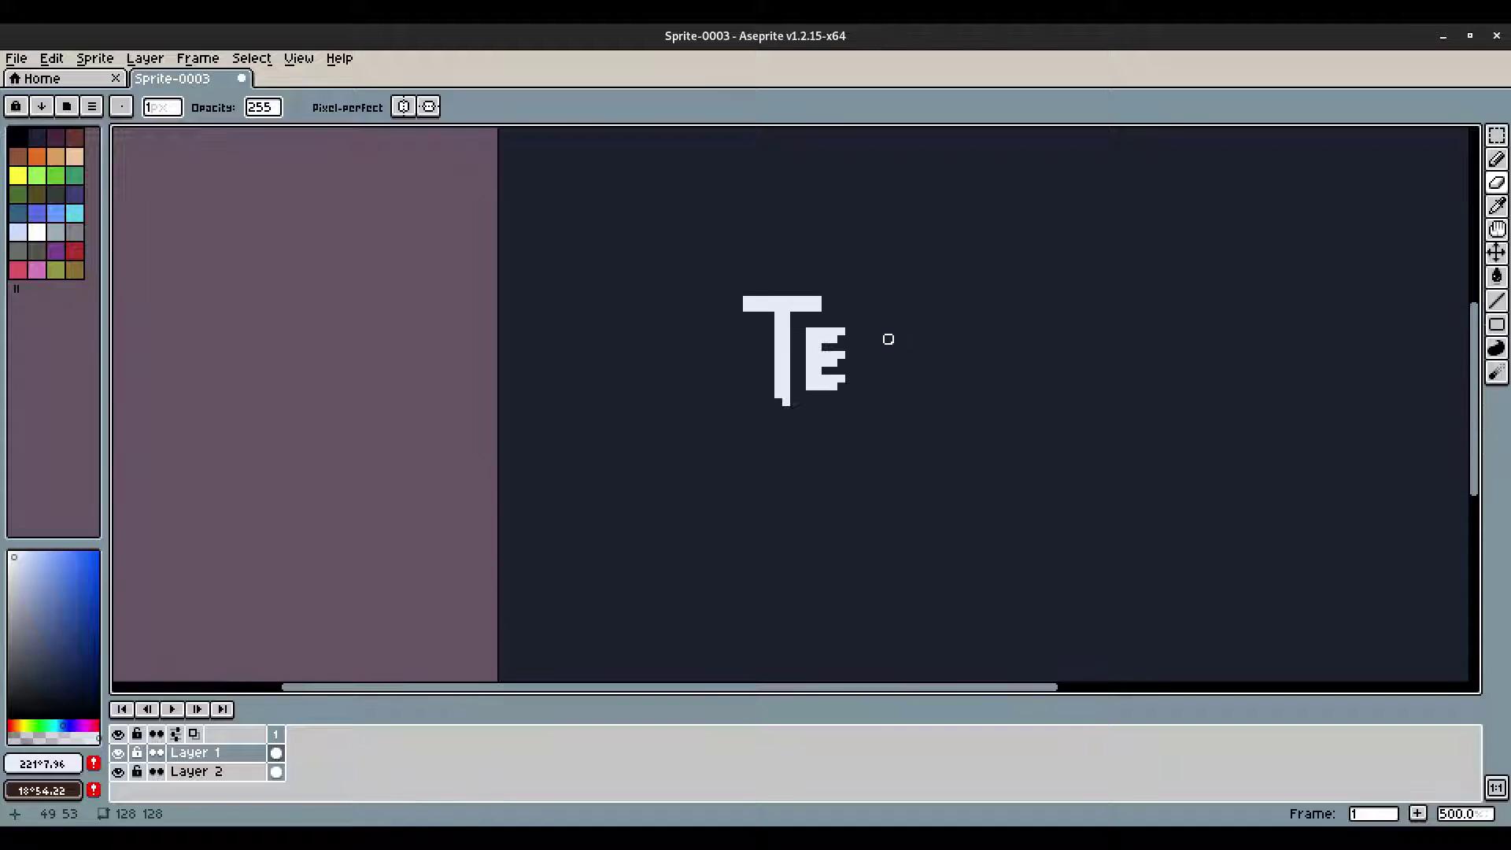
{"action": "scroll", "coordinate": [889, 339], "scroll_direction": "up", "scroll_amount": 4}
{"action": "scroll", "coordinate": [694, 316], "scroll_direction": "up", "scroll_amount": 1}
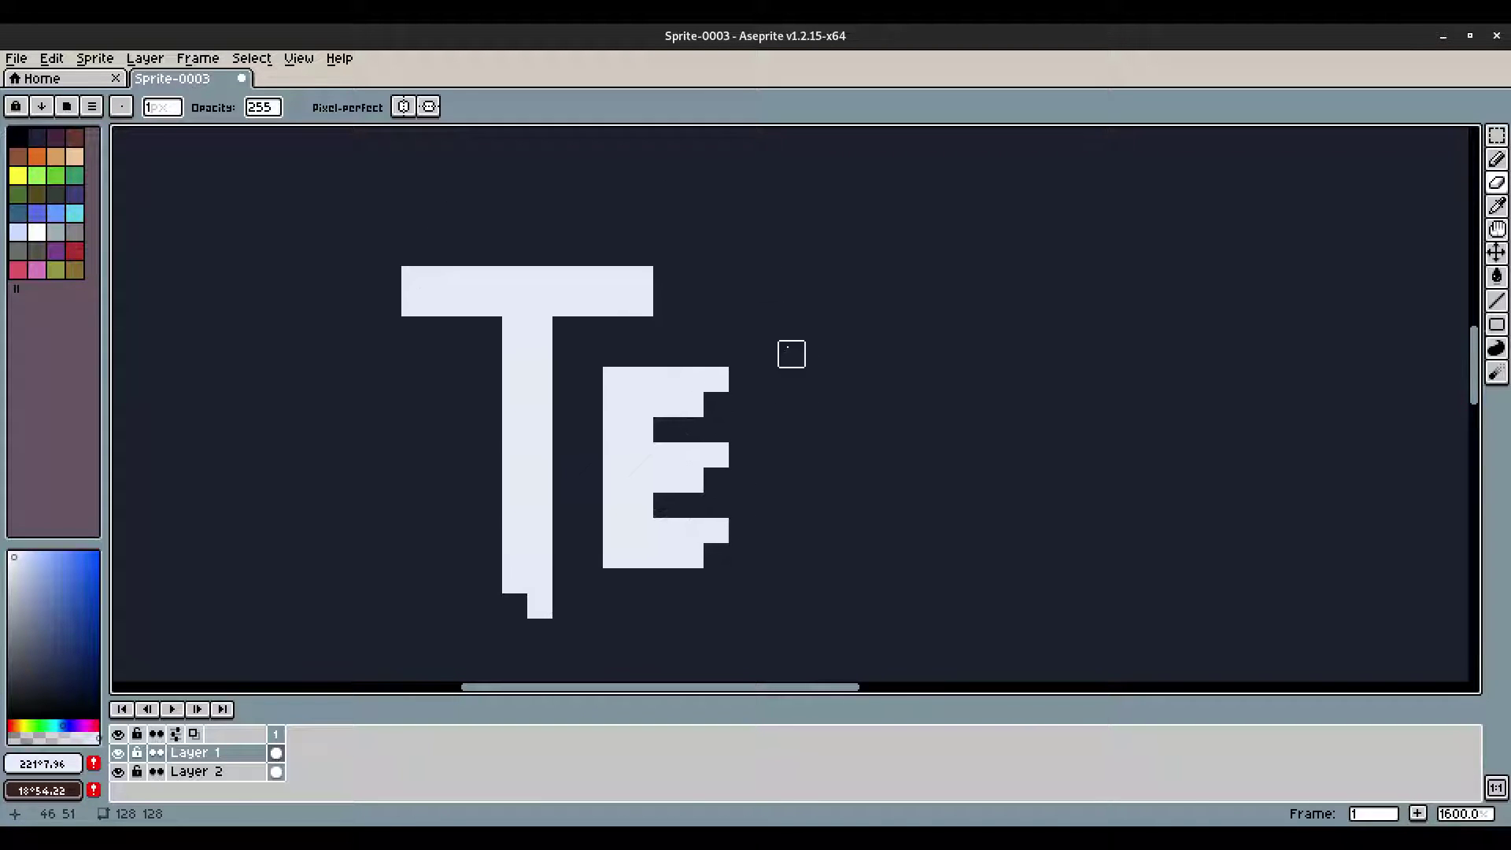
Step: Draw the upper half of an X beside the E as two thick arms meeting at a centre
{"action": "key", "text": "b"}
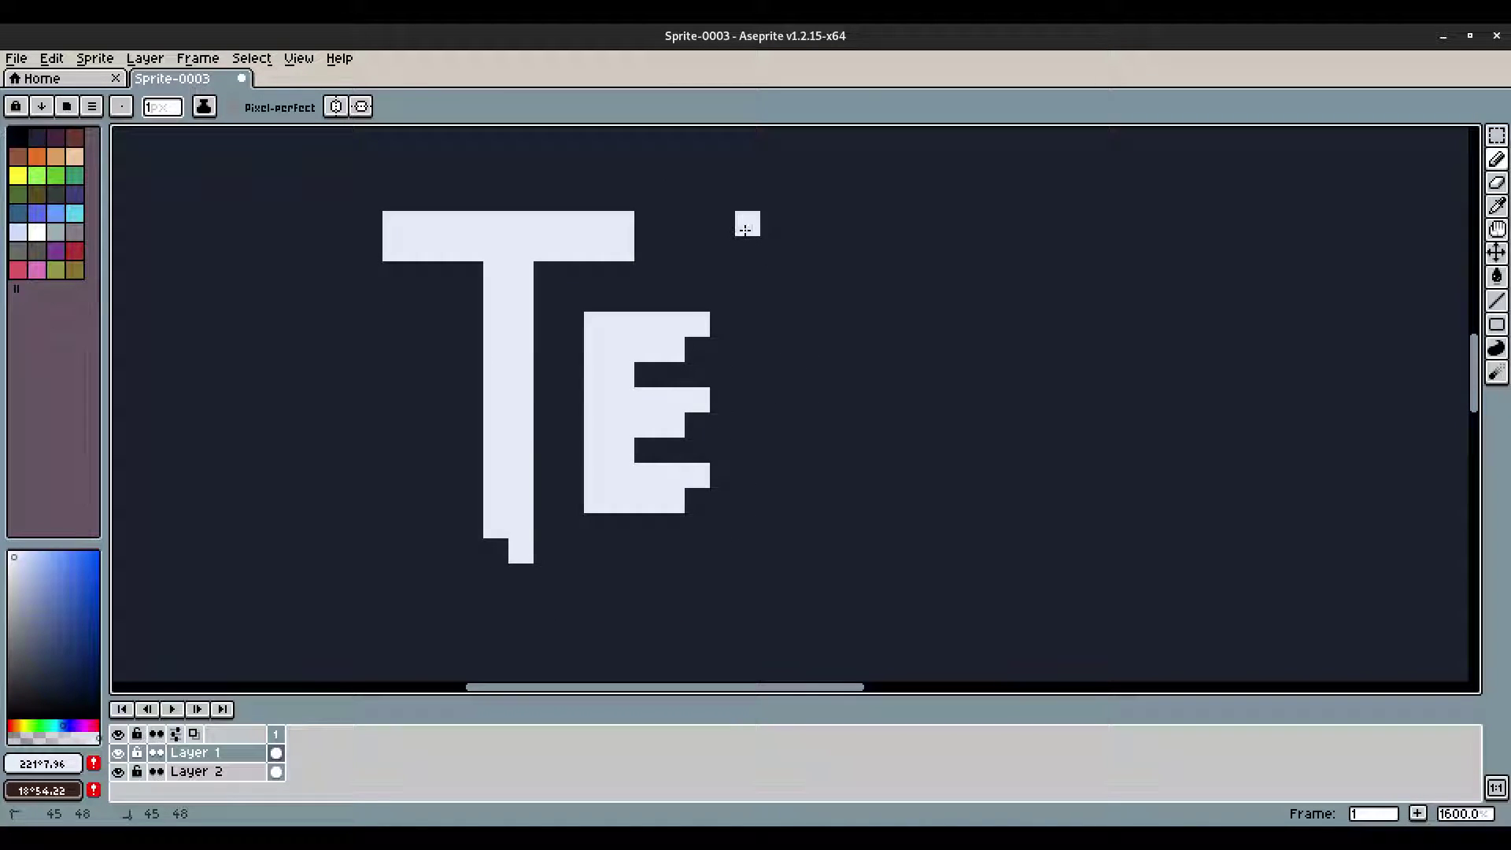
{"action": "mouse_move", "coordinate": [771, 224]}
{"action": "left_mouse_down"}
{"action": "mouse_move", "coordinate": [771, 350]}
{"action": "mouse_move", "coordinate": [802, 347]}
{"action": "mouse_move", "coordinate": [798, 223]}
{"action": "left_mouse_up"}
{"action": "mouse_move", "coordinate": [799, 368]}
{"action": "left_mouse_down"}
{"action": "mouse_move", "coordinate": [830, 391]}
{"action": "mouse_move", "coordinate": [892, 356]}
{"action": "mouse_move", "coordinate": [906, 323]}
{"action": "mouse_move", "coordinate": [925, 328]}
{"action": "mouse_move", "coordinate": [909, 312]}
{"action": "mouse_move", "coordinate": [915, 228]}
{"action": "mouse_move", "coordinate": [899, 224]}
{"action": "mouse_move", "coordinate": [897, 347]}
{"action": "left_mouse_up"}
{"action": "left_click", "coordinate": [868, 374]}
{"action": "left_click", "coordinate": [867, 402]}
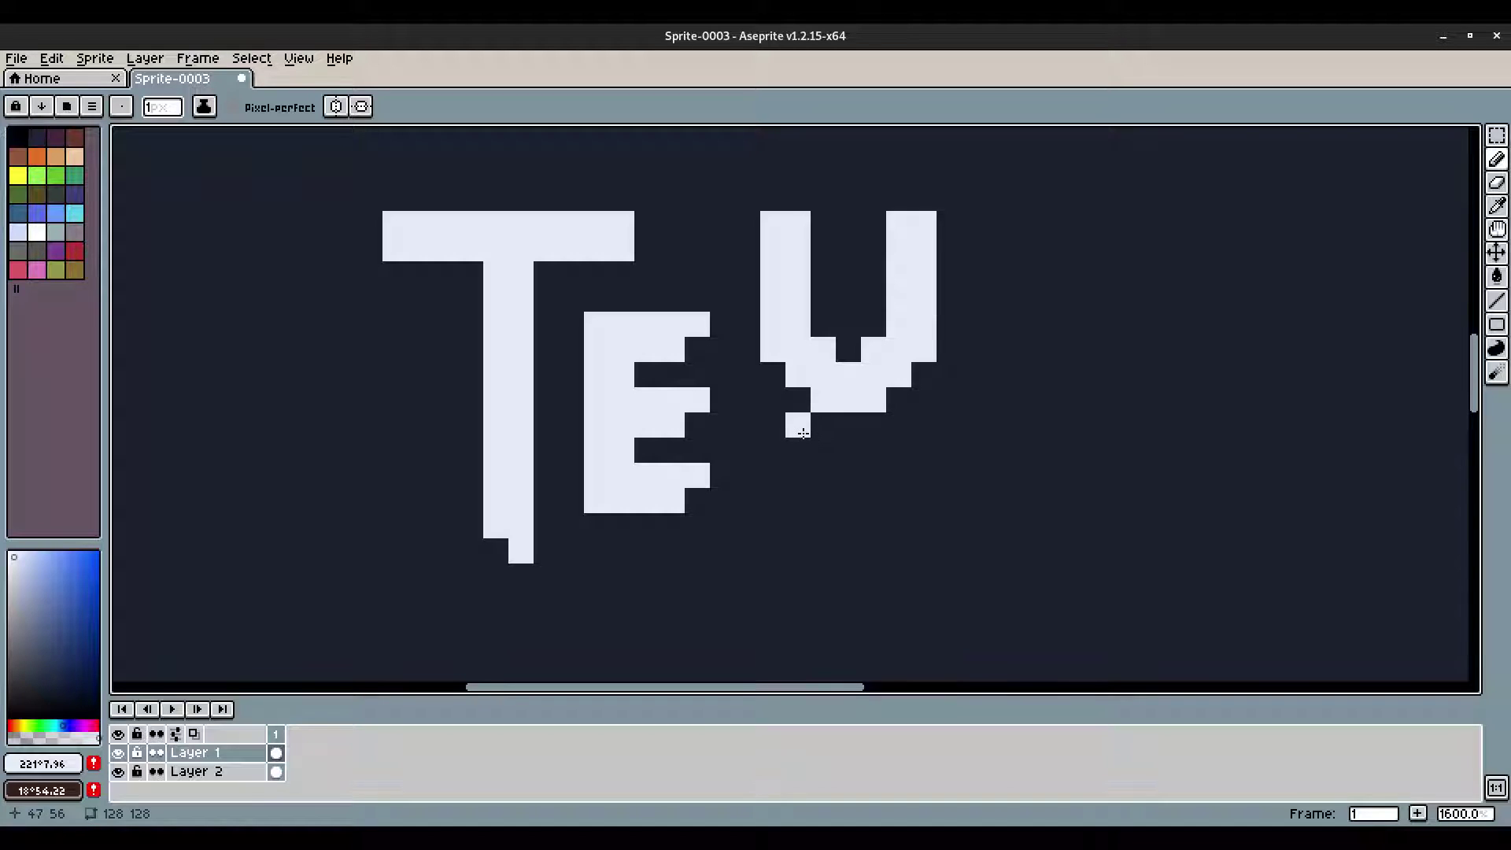
Step: Draw the diagonals branching down from the X's centre and erase their stray outer pixels
{"action": "left_click_drag", "start_coordinate": [775, 425], "coordinate": [796, 449]}
{"action": "left_click_drag", "start_coordinate": [896, 434], "coordinate": [822, 425]}
{"action": "left_click", "coordinate": [753, 458]}
{"action": "left_click_drag", "start_coordinate": [753, 459], "coordinate": [773, 476]}
{"action": "key", "text": "e"}
{"action": "mouse_move", "coordinate": [771, 423]}
{"action": "left_mouse_down"}
{"action": "mouse_move", "coordinate": [746, 449]}
{"action": "mouse_move", "coordinate": [748, 475]}
{"action": "left_mouse_up"}
{"action": "left_click", "coordinate": [928, 417]}
Step: Extend the X's two lower legs to equal length and fill in the pixel below its crossing
{"action": "key", "text": "v"}
{"action": "key", "text": "b"}
{"action": "mouse_move", "coordinate": [904, 475]}
{"action": "left_mouse_down"}
{"action": "mouse_move", "coordinate": [920, 494]}
{"action": "mouse_move", "coordinate": [922, 476]}
{"action": "left_mouse_up"}
{"action": "left_click_drag", "start_coordinate": [778, 481], "coordinate": [781, 512]}
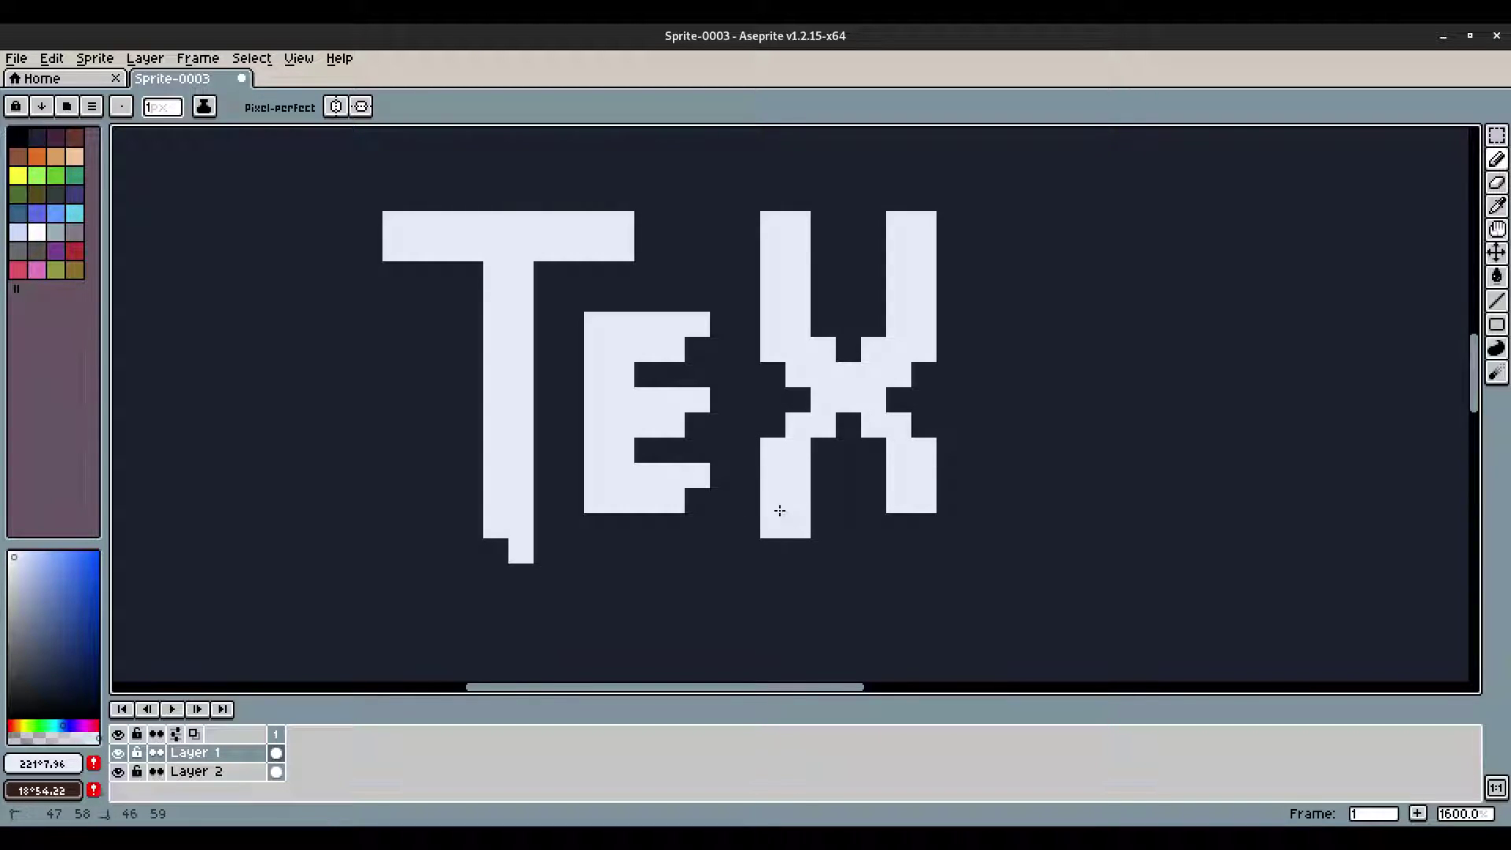
{"action": "left_click_drag", "start_coordinate": [898, 531], "coordinate": [919, 528]}
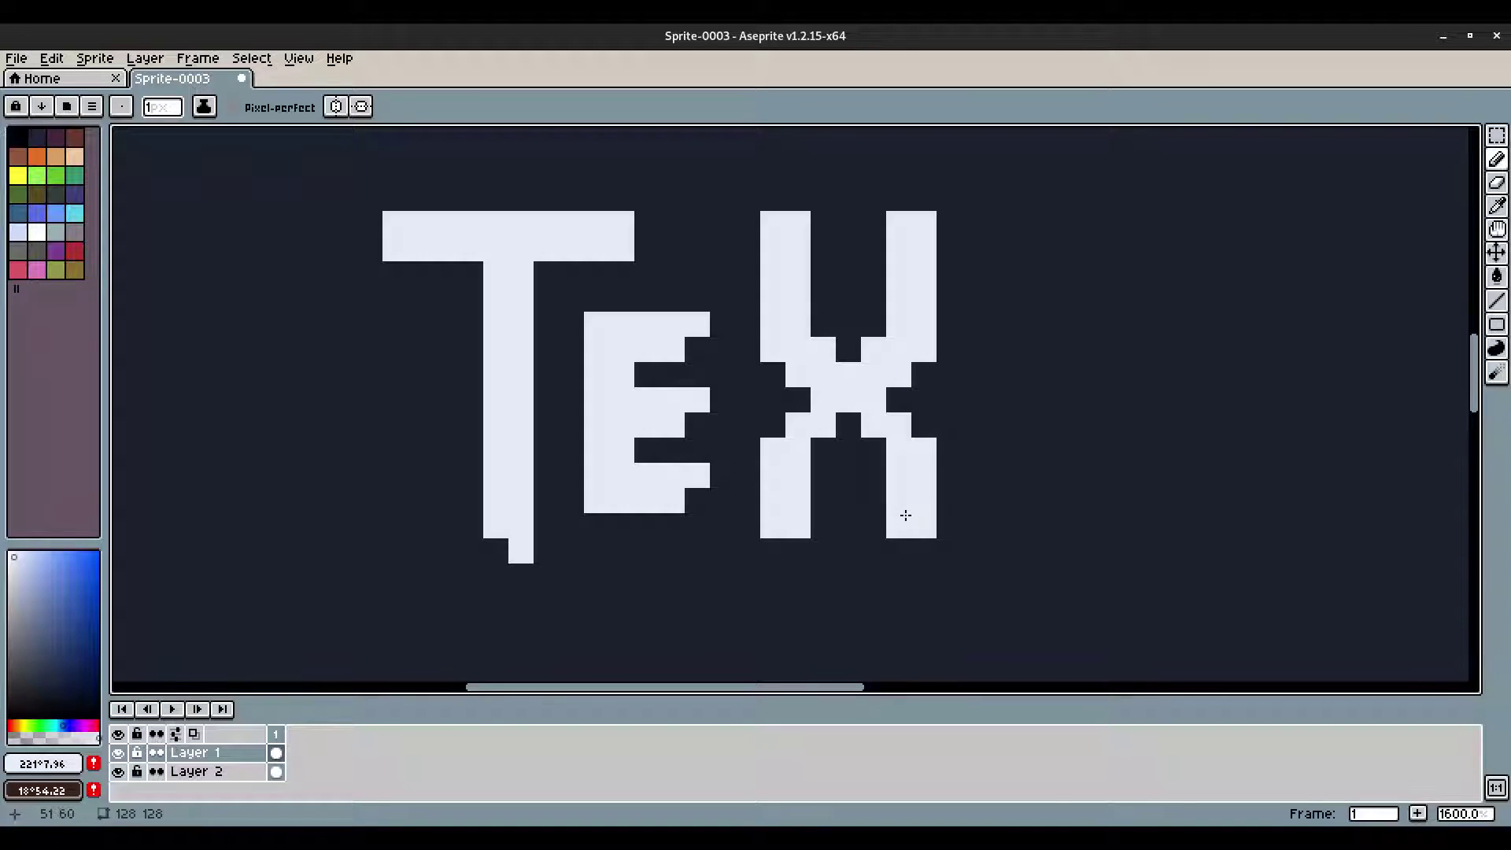
{"action": "left_click", "coordinate": [822, 450]}
{"action": "left_click", "coordinate": [848, 425]}
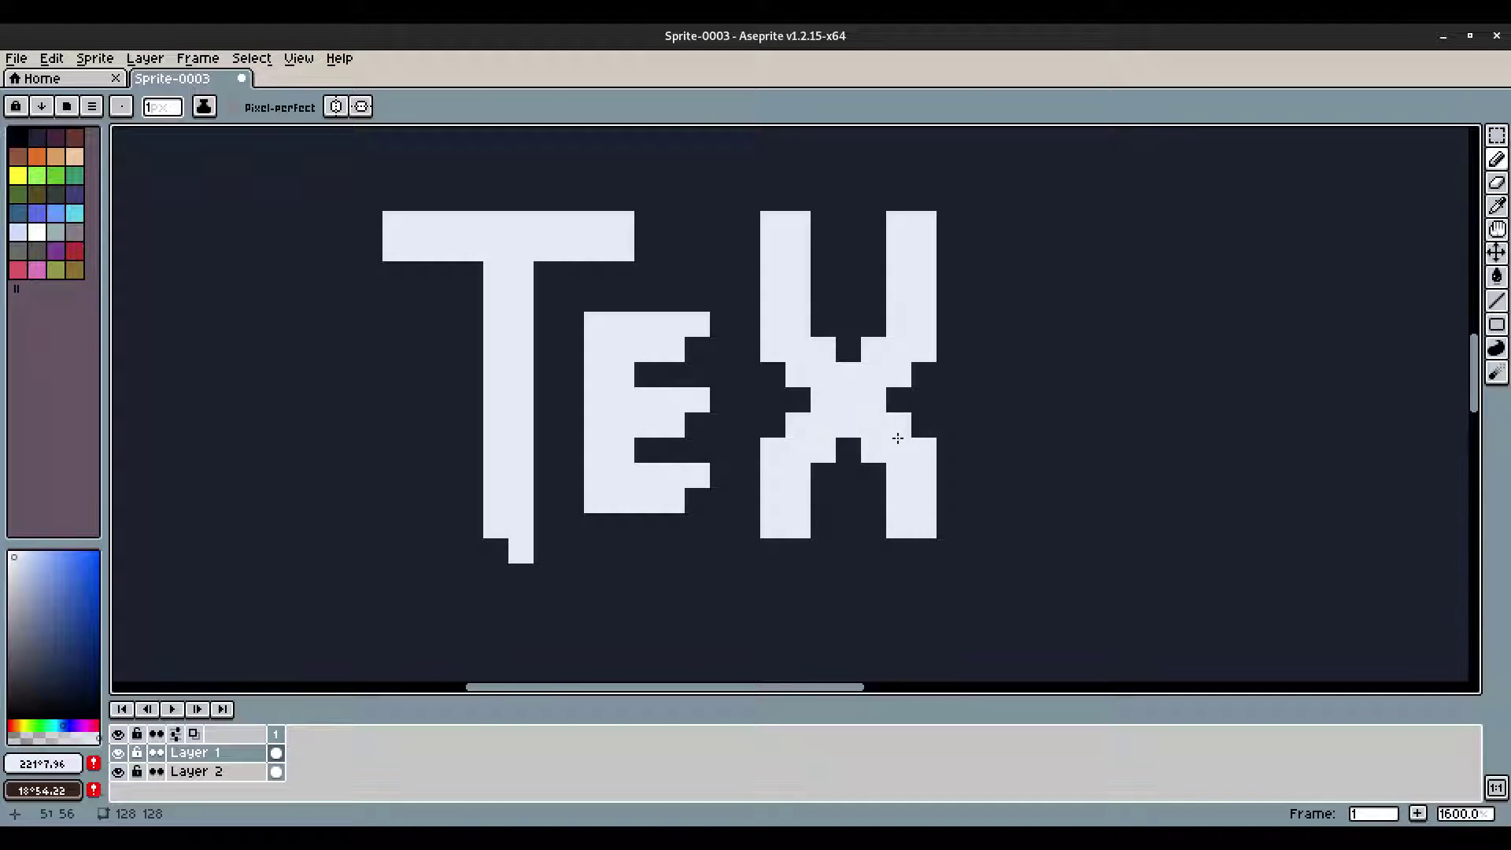
Step: Add a pixel to the X's left foot and erase the outer corner pixels atop its two arms
{"action": "scroll", "coordinate": [887, 432], "scroll_direction": "down", "scroll_amount": 1}
{"action": "left_click", "coordinate": [834, 472]}
{"action": "key", "text": "ctrl+z"}
{"action": "left_click", "coordinate": [816, 471]}
{"action": "key", "text": "e"}
{"action": "left_click", "coordinate": [818, 225]}
{"action": "key", "text": "b"}
{"action": "key", "text": "e"}
{"action": "left_click", "coordinate": [930, 225]}
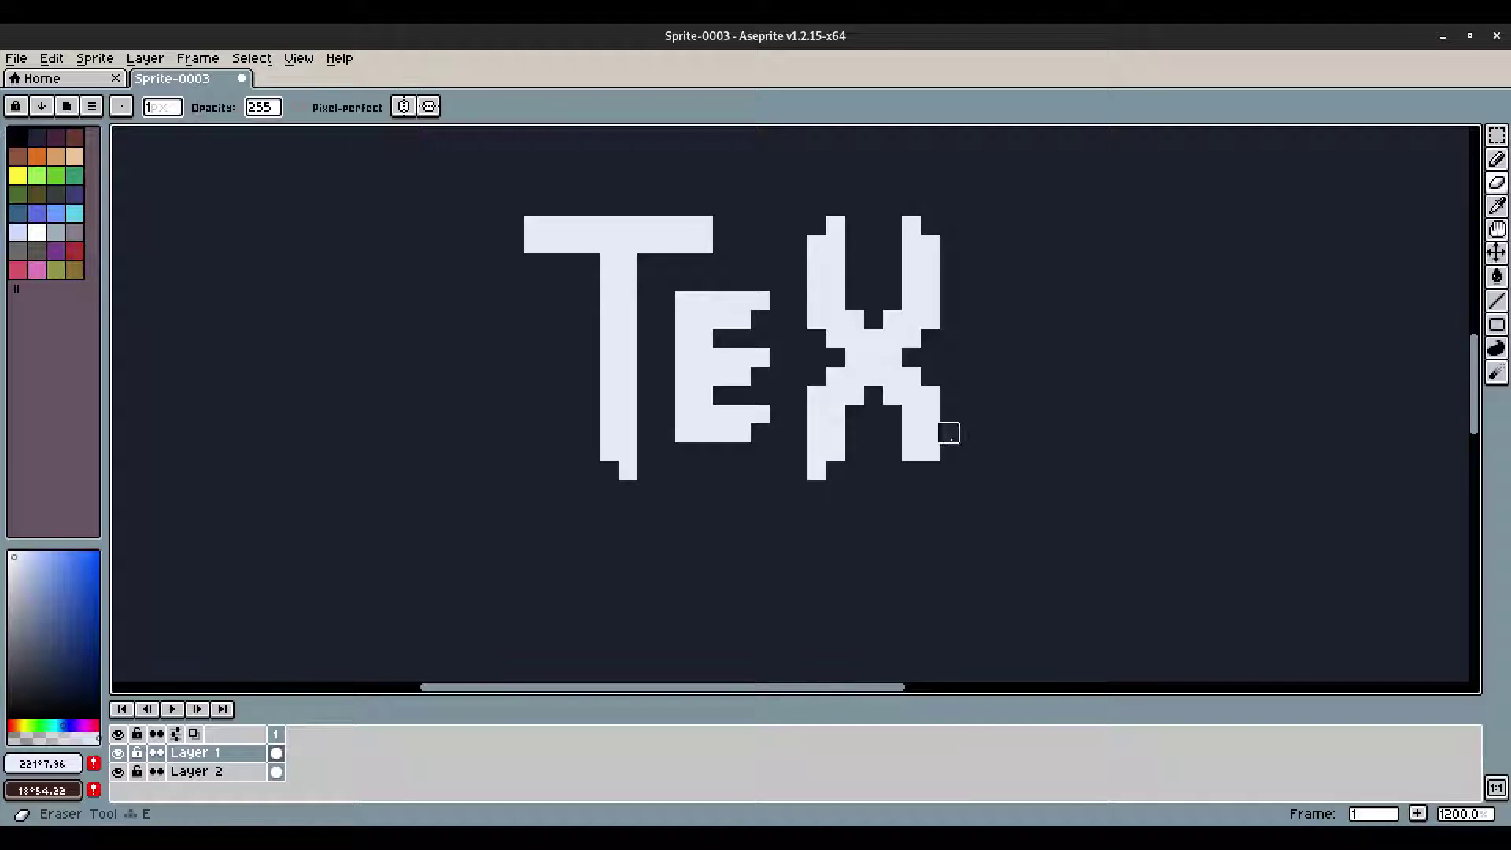
Step: Taper the feet of the X with inner pixels, erasing the outer pixel of the left foot
{"action": "key", "text": "b"}
{"action": "left_click", "coordinate": [911, 470]}
{"action": "key", "text": "e"}
{"action": "key", "text": "b"}
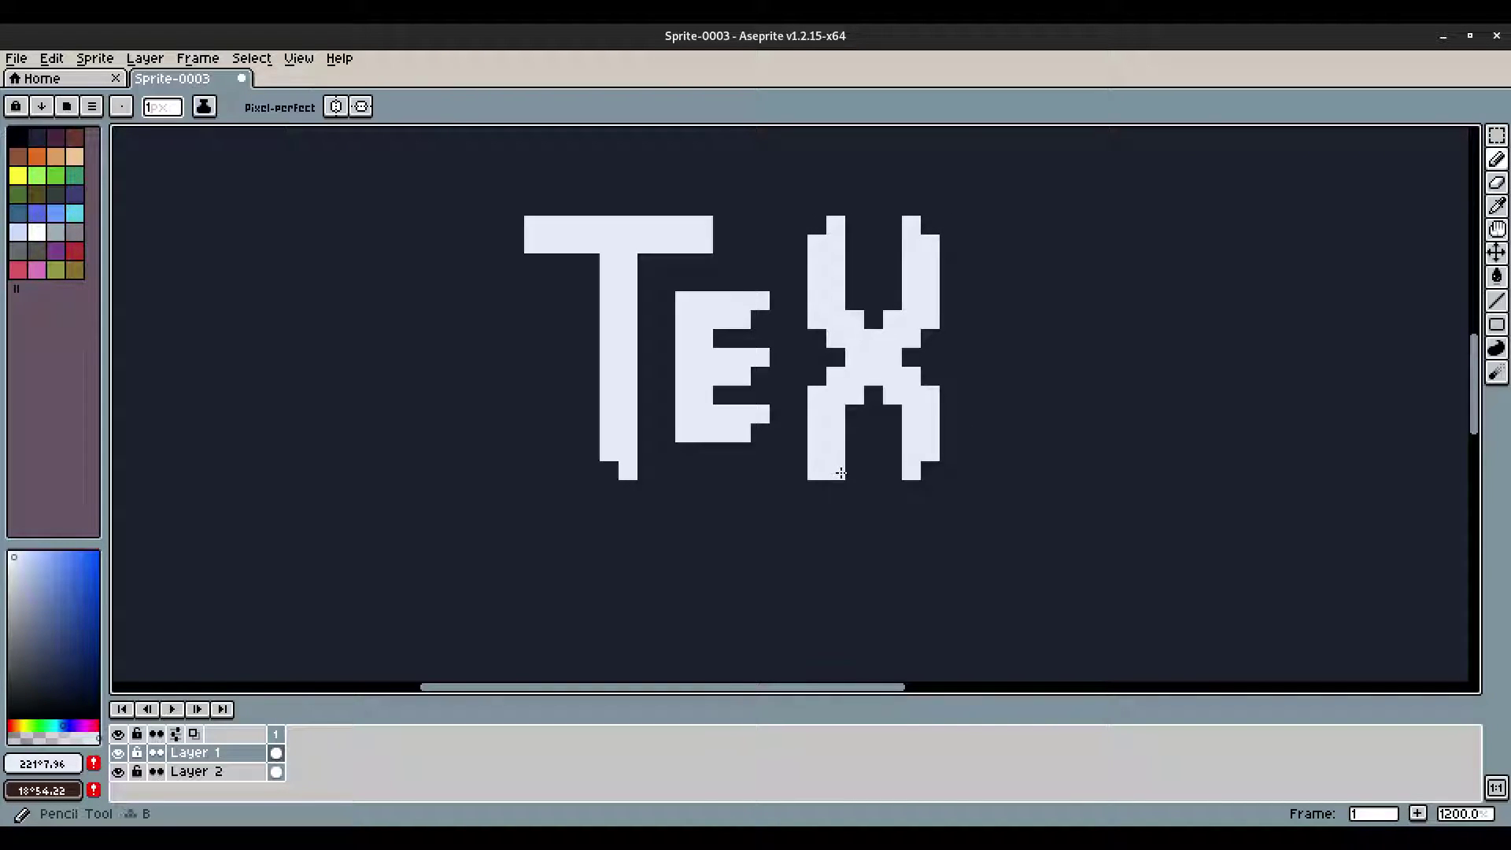
{"action": "key", "text": "e"}
{"action": "left_click", "coordinate": [818, 473]}
Step: Lengthen both lower legs of the X downward with full two-pixel-wide ends
{"action": "scroll", "coordinate": [896, 489], "scroll_direction": "up", "scroll_amount": 1}
{"action": "key", "text": "b"}
{"action": "left_click", "coordinate": [789, 469]}
{"action": "left_click", "coordinate": [811, 506]}
{"action": "left_click_drag", "start_coordinate": [811, 506], "coordinate": [819, 512]}
{"action": "left_click_drag", "start_coordinate": [915, 506], "coordinate": [937, 469]}
{"action": "scroll", "coordinate": [944, 425], "scroll_direction": "down", "scroll_amount": 1}
{"action": "left_click", "coordinate": [835, 468]}
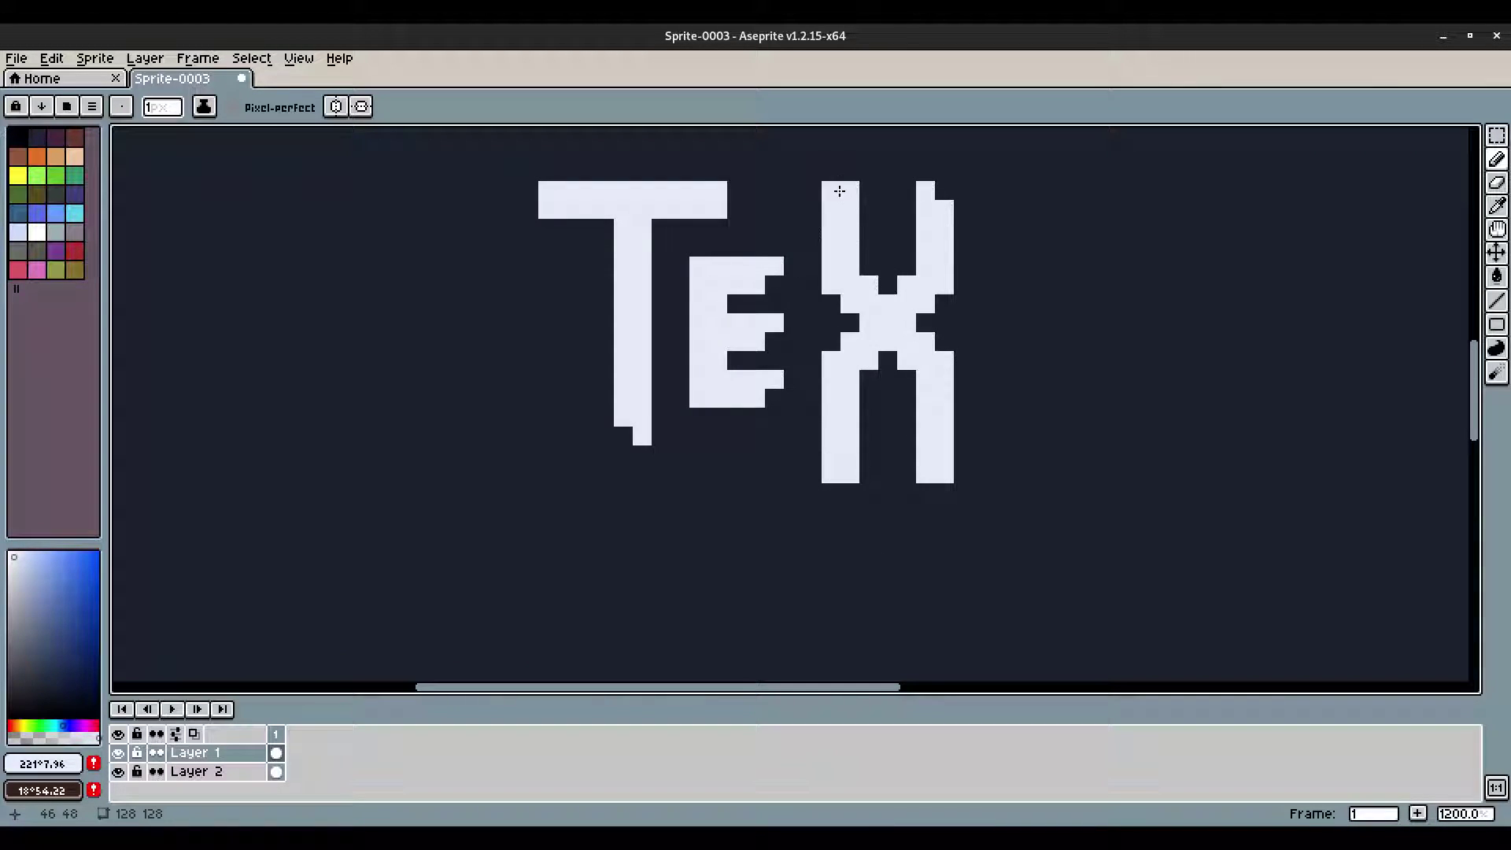
Step: Erase the outer corner pixel at each of the X's four tips
{"action": "scroll", "coordinate": [1023, 354], "scroll_direction": "down", "scroll_amount": 1}
{"action": "scroll", "coordinate": [1023, 354], "scroll_direction": "up", "scroll_amount": 2}
{"action": "key", "text": "e"}
{"action": "left_click", "coordinate": [770, 168]}
{"action": "left_click", "coordinate": [920, 168]}
{"action": "left_click", "coordinate": [921, 546]}
{"action": "left_click", "coordinate": [770, 546]}
{"action": "scroll", "coordinate": [1075, 444], "scroll_direction": "down", "scroll_amount": 4}
{"action": "scroll", "coordinate": [967, 412], "scroll_direction": "up", "scroll_amount": 4}
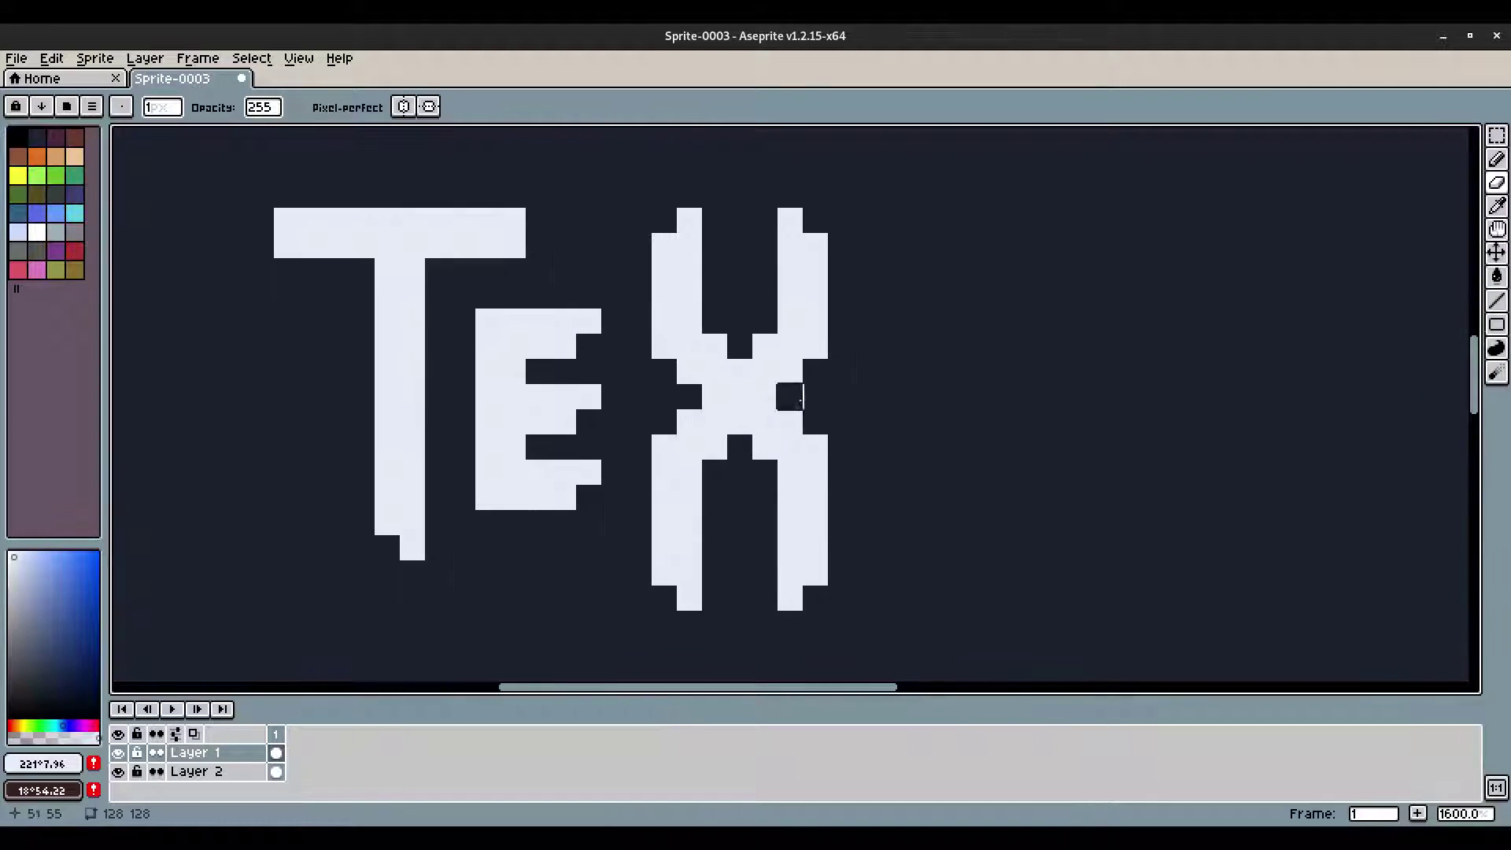
Step: Select the whole letter T, place a copy of it higher up beyond the X, and deselect
{"action": "left_click_drag", "start_coordinate": [639, 387], "coordinate": [658, 371]}
{"action": "key", "text": "m"}
{"action": "scroll", "coordinate": [385, 244], "scroll_direction": "down", "scroll_amount": 1}
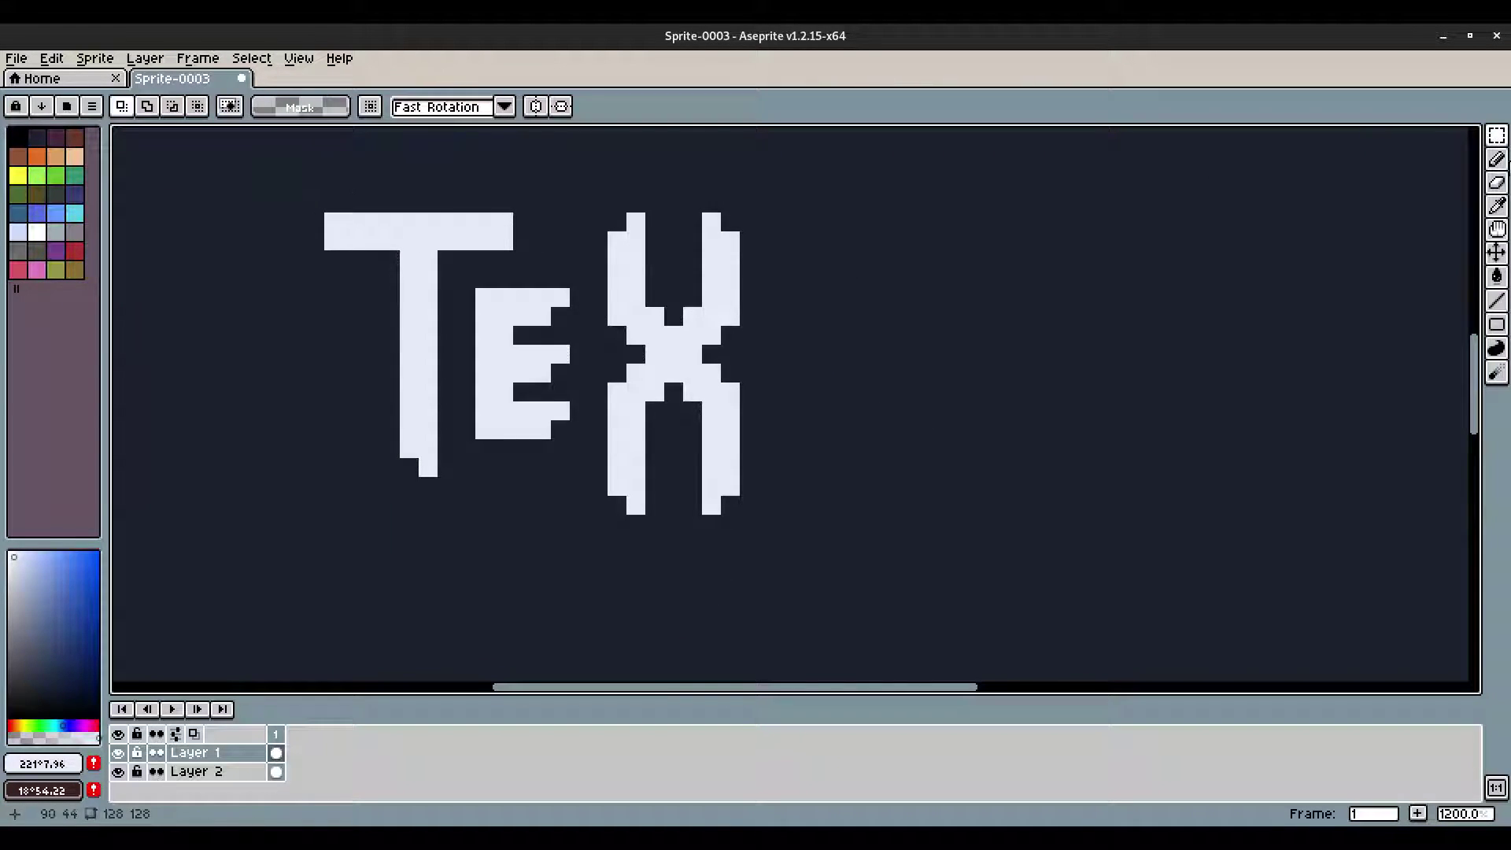
{"action": "left_click_drag", "start_coordinate": [268, 156], "coordinate": [457, 533]}
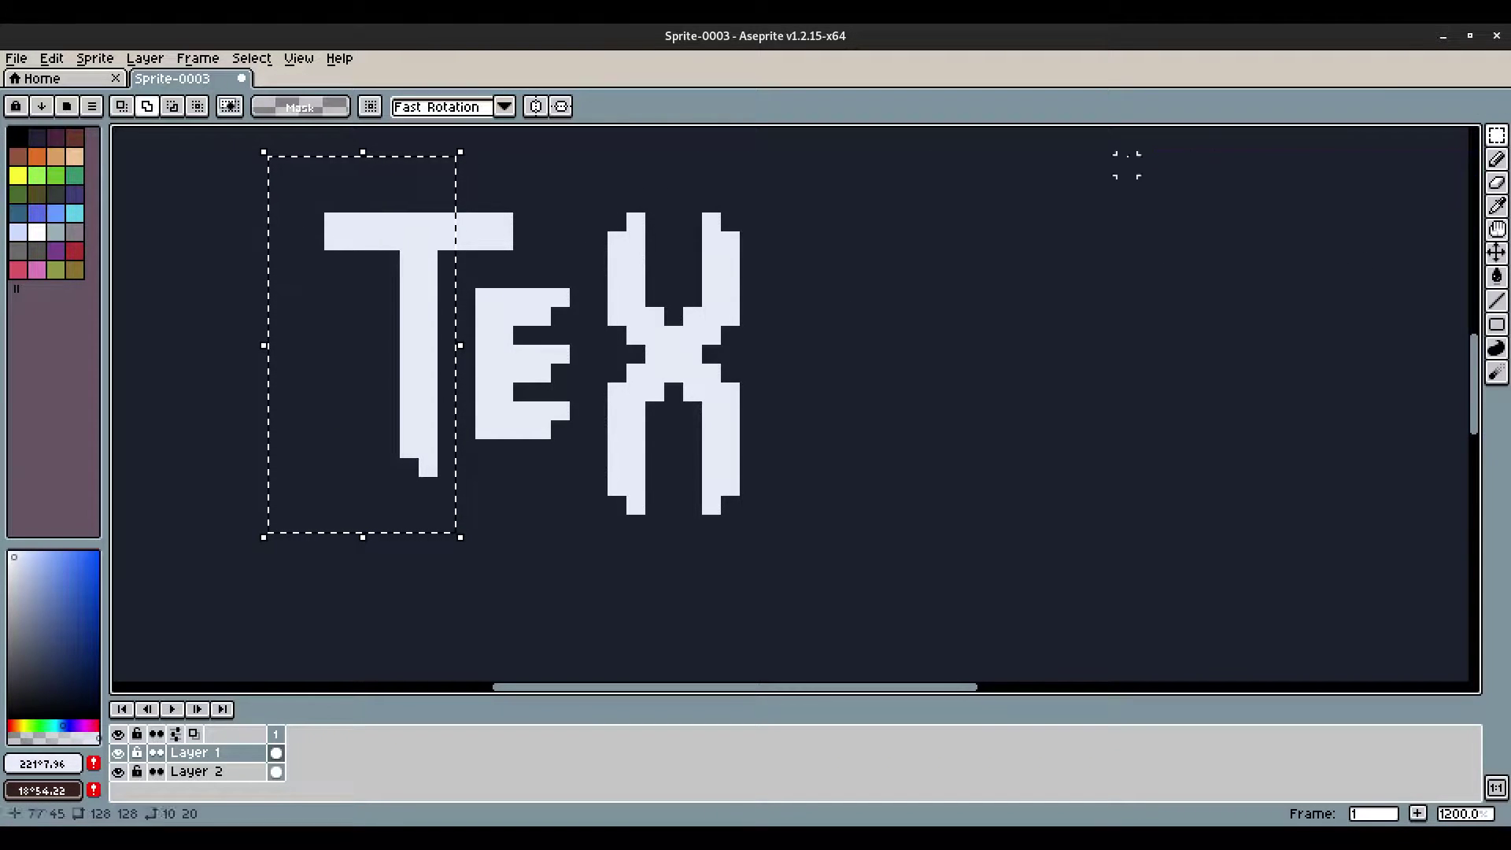
{"action": "left_click_drag", "start_coordinate": [523, 260], "coordinate": [464, 182], "text": "shift"}
{"action": "left_click", "coordinate": [412, 252]}
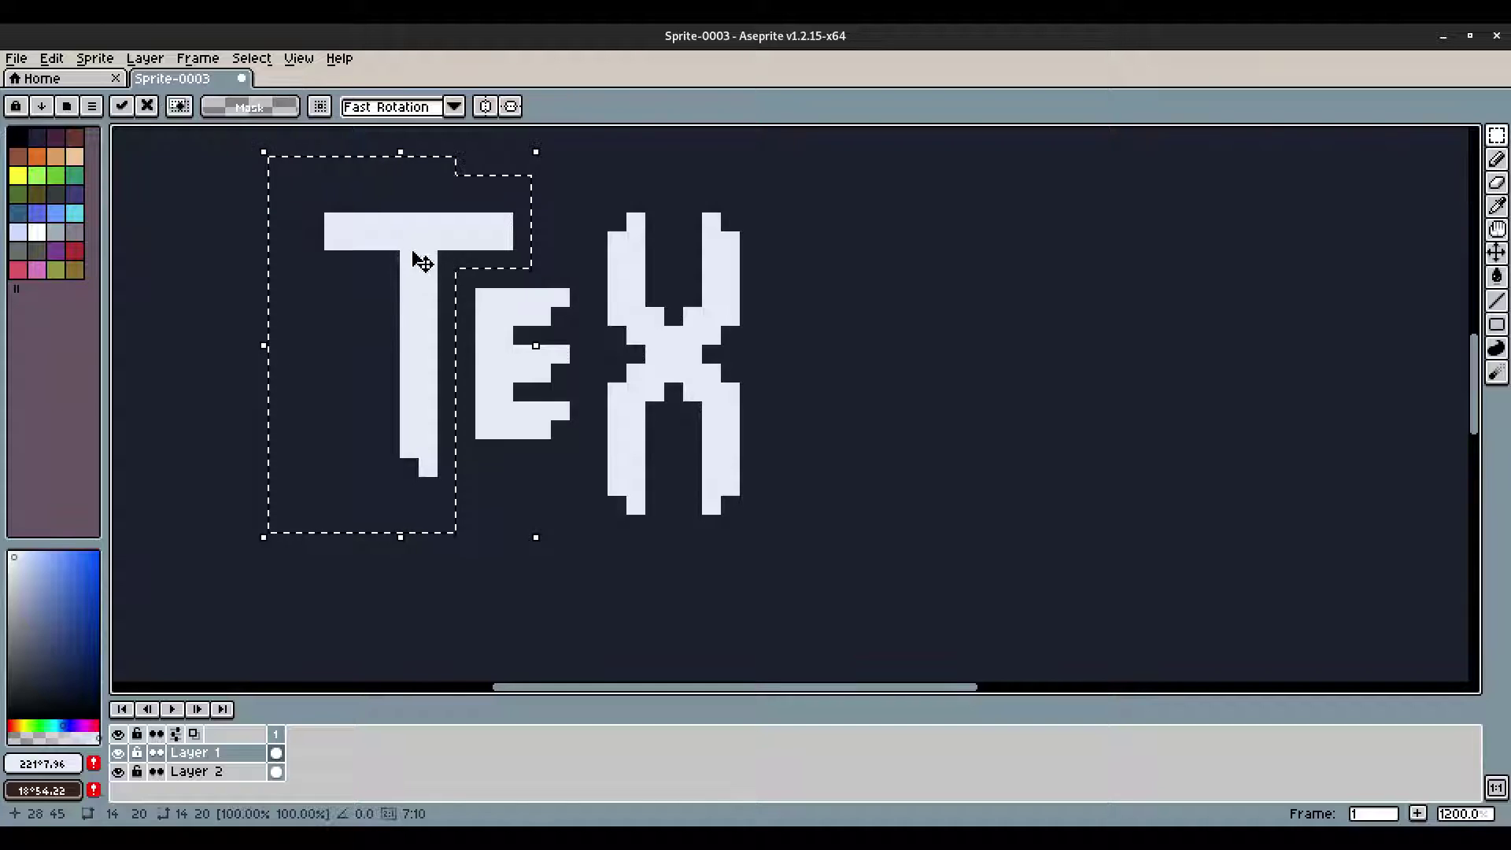
{"action": "left_click_drag", "start_coordinate": [423, 262], "coordinate": [789, 179]}
{"action": "left_click", "coordinate": [252, 59]}
{"action": "left_click", "coordinate": [270, 99]}
Step: Extend the second T's crossbar leftward over the X with the Pencil
{"action": "key", "text": "i"}
{"action": "key", "text": "b"}
{"action": "mouse_move", "coordinate": [754, 262]}
{"action": "left_mouse_down"}
{"action": "mouse_move", "coordinate": [547, 264]}
{"action": "mouse_move", "coordinate": [569, 248]}
{"action": "mouse_move", "coordinate": [745, 247]}
{"action": "mouse_move", "coordinate": [562, 255]}
{"action": "left_mouse_up"}
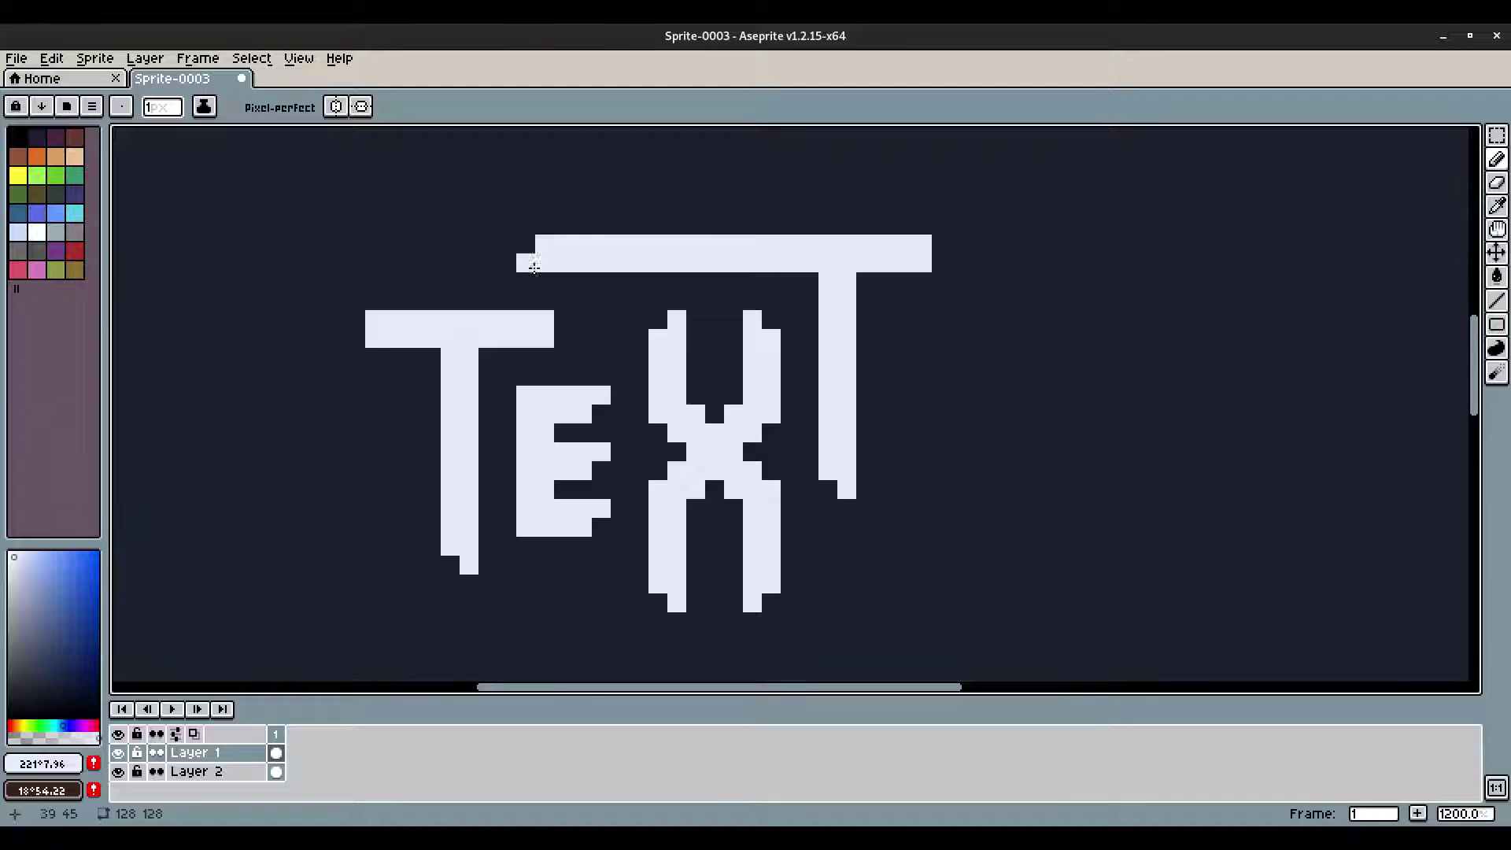
Step: Select the X with the second T, shift them one pixel to the right, and deselect
{"action": "mouse_move", "coordinate": [601, 280]}
{"action": "left_mouse_down"}
{"action": "mouse_move", "coordinate": [611, 347]}
{"action": "mouse_move", "coordinate": [619, 271]}
{"action": "mouse_move", "coordinate": [564, 263]}
{"action": "mouse_move", "coordinate": [582, 244]}
{"action": "mouse_move", "coordinate": [659, 281]}
{"action": "mouse_move", "coordinate": [985, 667]}
{"action": "left_mouse_up"}
{"action": "key", "text": "e"}
{"action": "key", "text": "b"}
{"action": "key", "text": "m"}
{"action": "key", "text": "Right"}
{"action": "left_click", "coordinate": [254, 60]}
{"action": "left_click", "coordinate": [271, 98]}
Step: Add a short two-pixel-wide hook hanging from the extended crossbar's left end and round off its corner
{"action": "key", "text": "i"}
{"action": "left_click", "coordinate": [701, 250]}
{"action": "key", "text": "b"}
{"action": "left_click_drag", "start_coordinate": [657, 243], "coordinate": [658, 263]}
{"action": "key", "text": "e"}
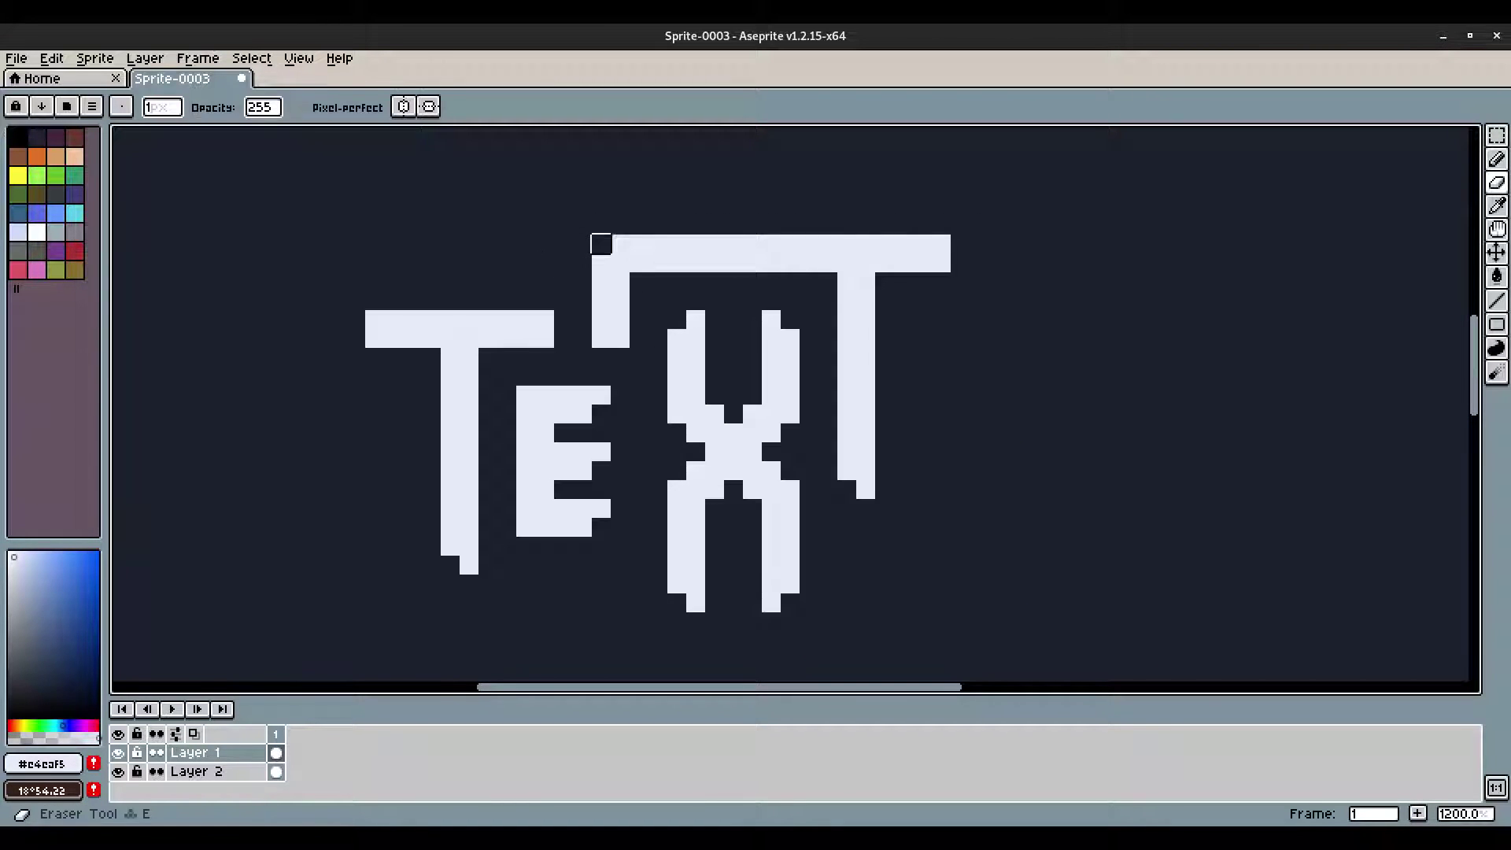
{"action": "left_click", "coordinate": [602, 243]}
{"action": "scroll", "coordinate": [846, 320], "scroll_direction": "down", "scroll_amount": 3}
{"action": "scroll", "coordinate": [846, 319], "scroll_direction": "up", "scroll_amount": 3}
{"action": "key", "text": "b"}
{"action": "left_click", "coordinate": [642, 299]}
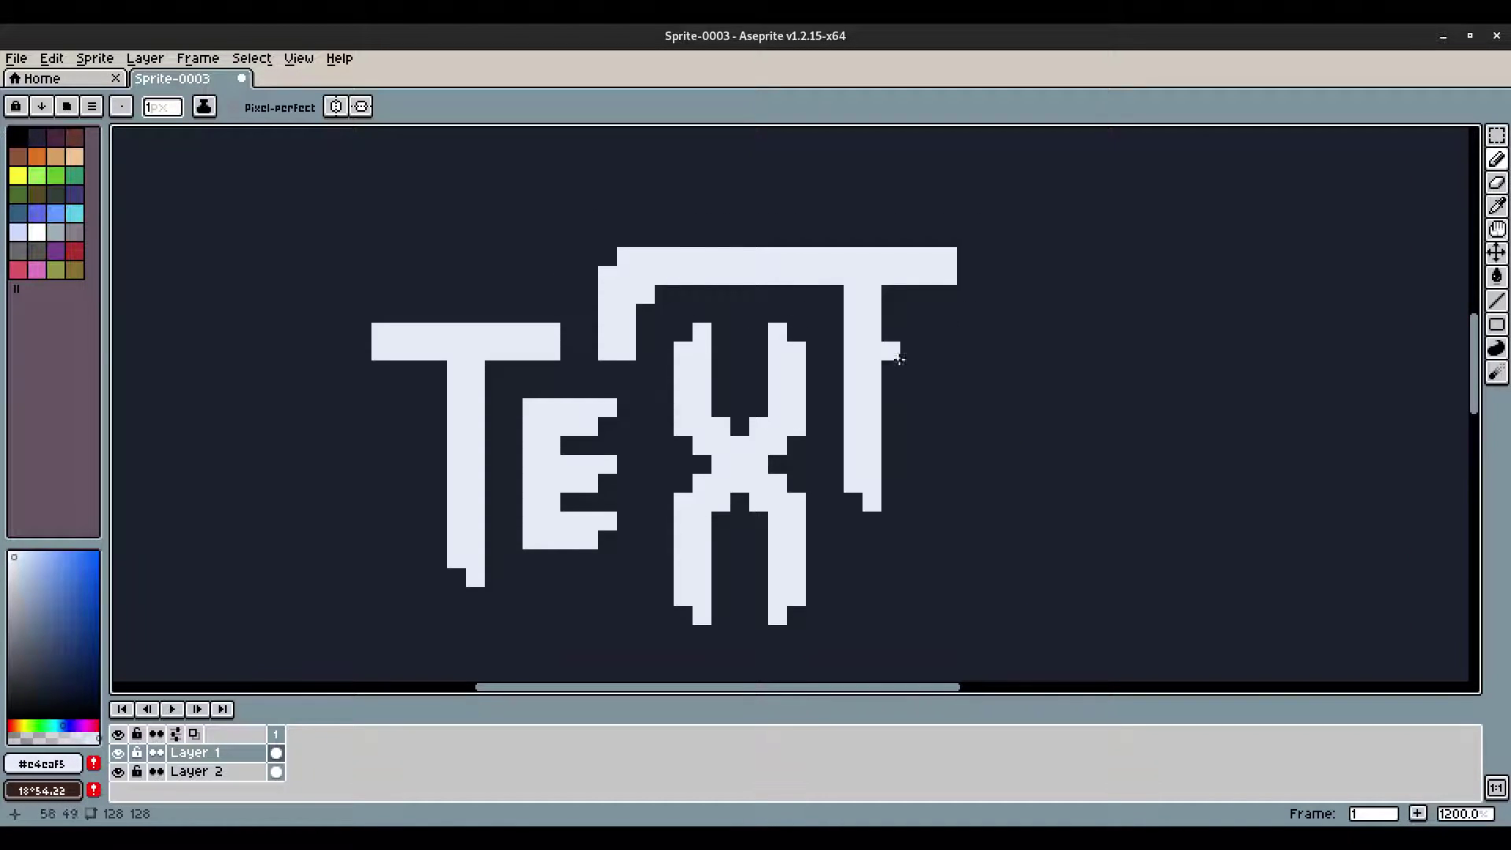
Step: Lengthen the first T's stem downward and add a detached, notched tip one pixel below it
{"action": "scroll", "coordinate": [682, 498], "scroll_direction": "down", "scroll_amount": 2}
{"action": "scroll", "coordinate": [663, 543], "scroll_direction": "up", "scroll_amount": 2}
{"action": "left_click_drag", "start_coordinate": [501, 532], "coordinate": [500, 571]}
{"action": "scroll", "coordinate": [505, 594], "scroll_direction": "down", "scroll_amount": 4}
{"action": "scroll", "coordinate": [678, 520], "scroll_direction": "up", "scroll_amount": 4}
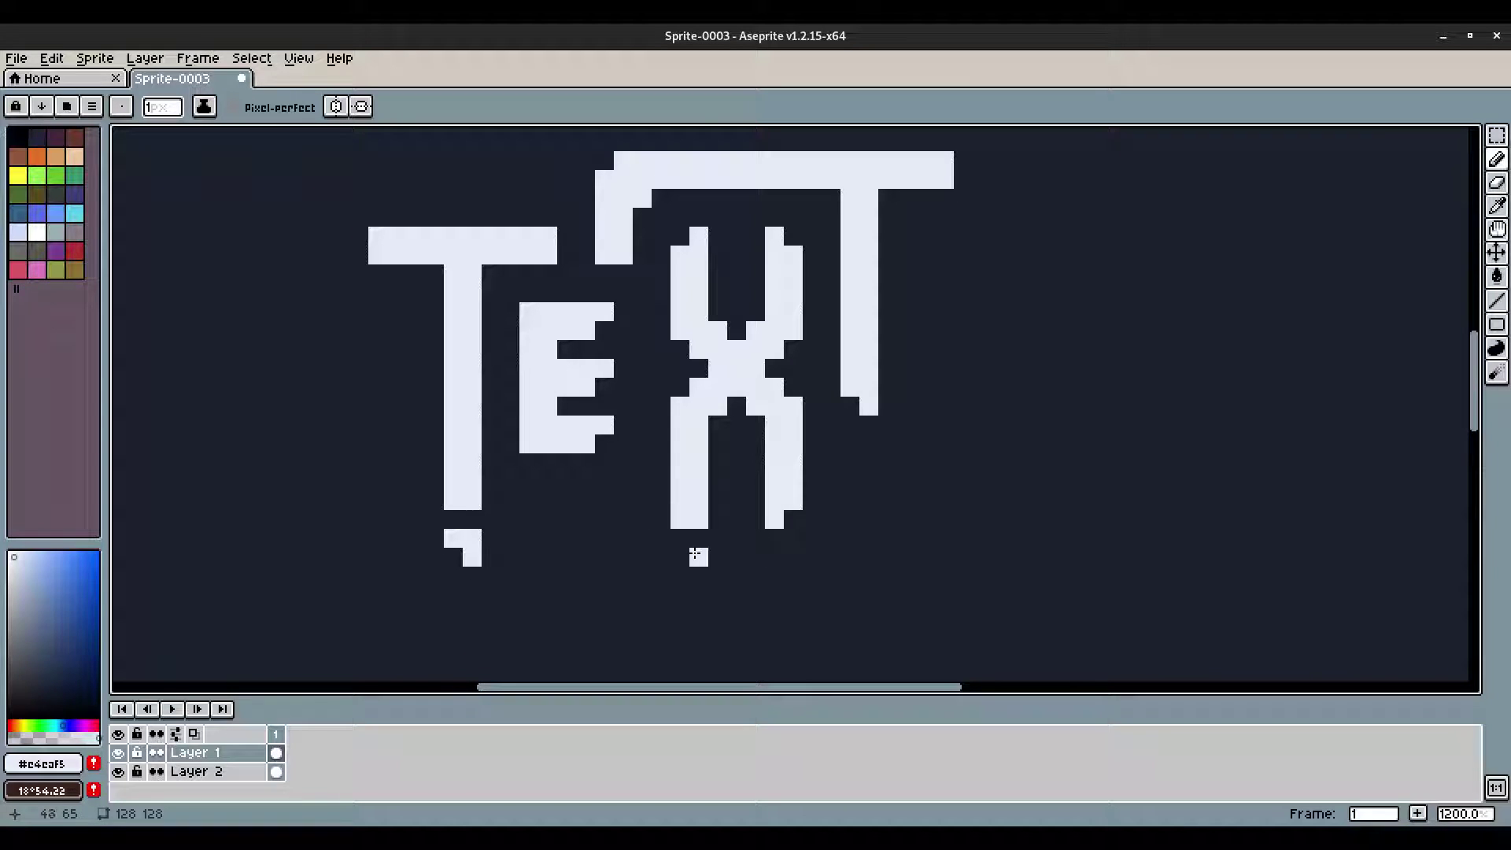
Step: Square off the bottom of the X's right leg and erase the detached tip pixels beneath both legs
{"action": "left_click", "coordinate": [774, 576]}
{"action": "scroll", "coordinate": [779, 579], "scroll_direction": "down", "scroll_amount": 2}
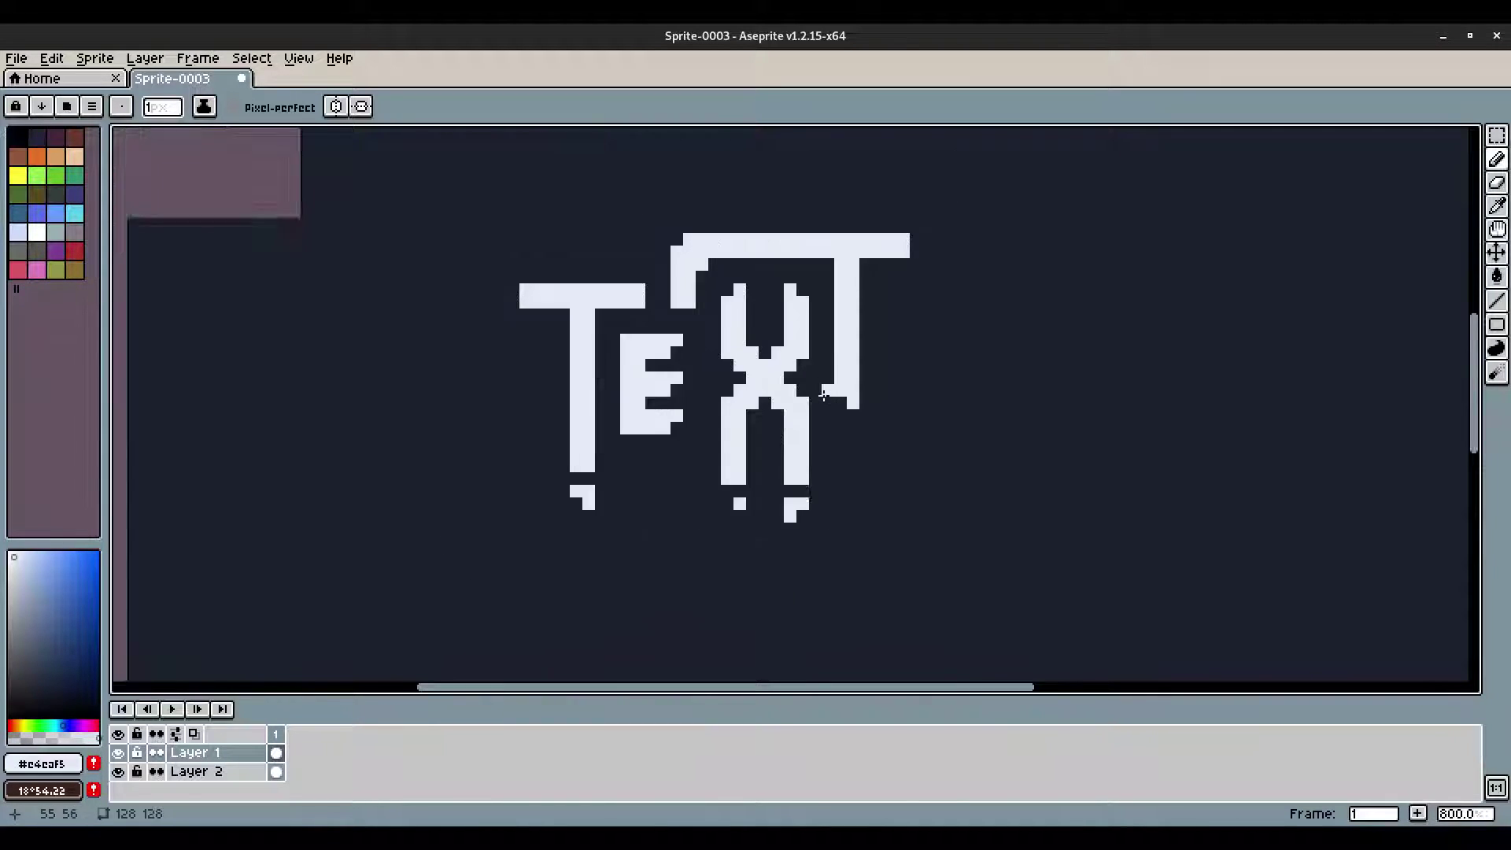
{"action": "scroll", "coordinate": [779, 578], "scroll_direction": "up", "scroll_amount": 2}
{"action": "key", "text": "e"}
{"action": "left_click_drag", "start_coordinate": [784, 585], "coordinate": [766, 566]}
{"action": "left_click", "coordinate": [690, 567]}
Step: Redraw the E's arms with square ends, making the top and bottom arms longer than the middle one
{"action": "left_click_drag", "start_coordinate": [596, 321], "coordinate": [597, 510]}
{"action": "key", "text": "ctrl+z"}
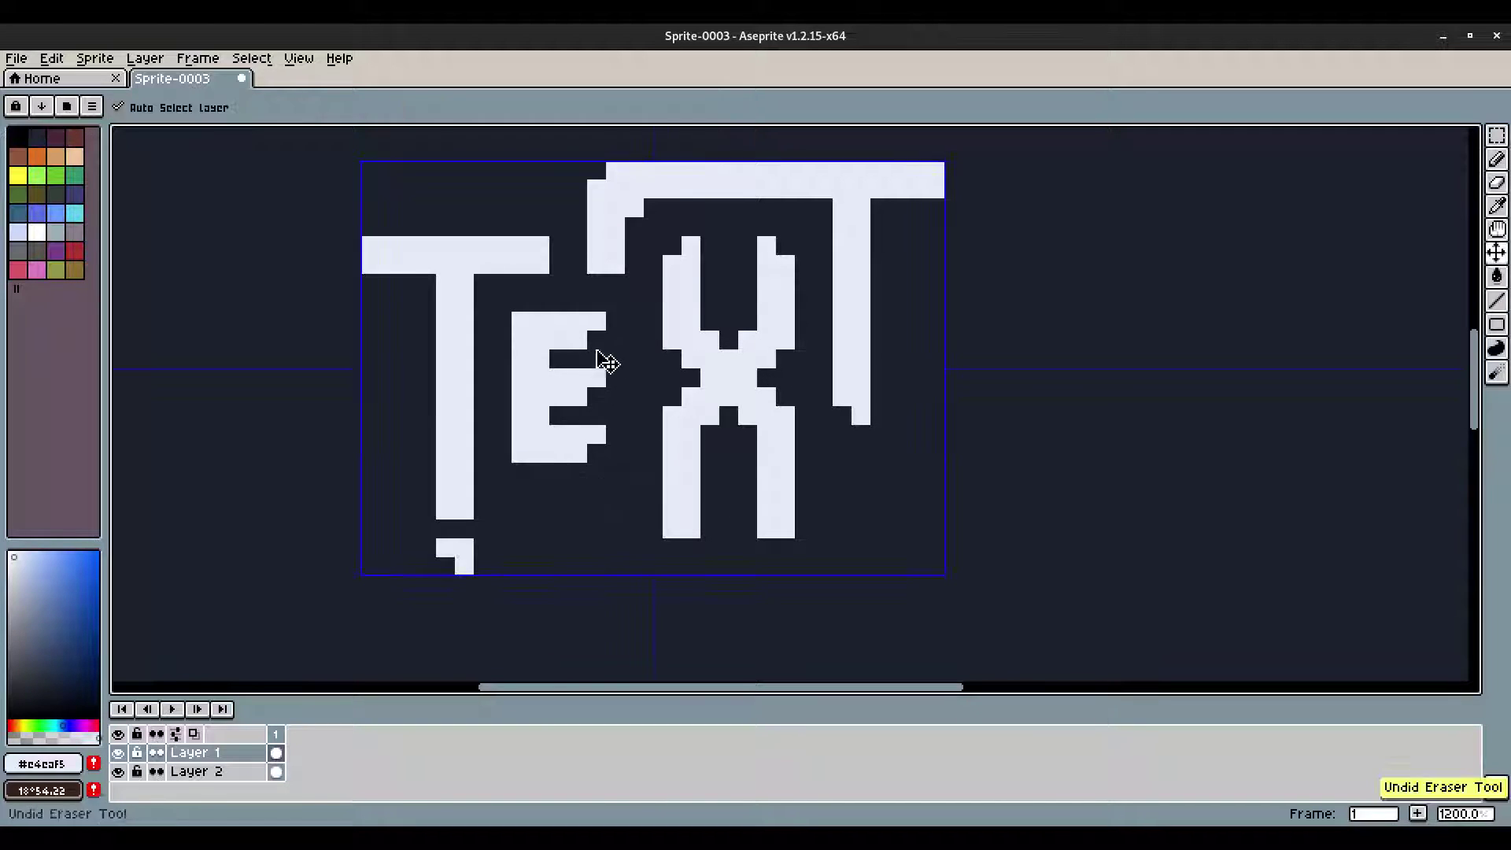
{"action": "key", "text": "b"}
{"action": "left_click_drag", "start_coordinate": [605, 327], "coordinate": [616, 340]}
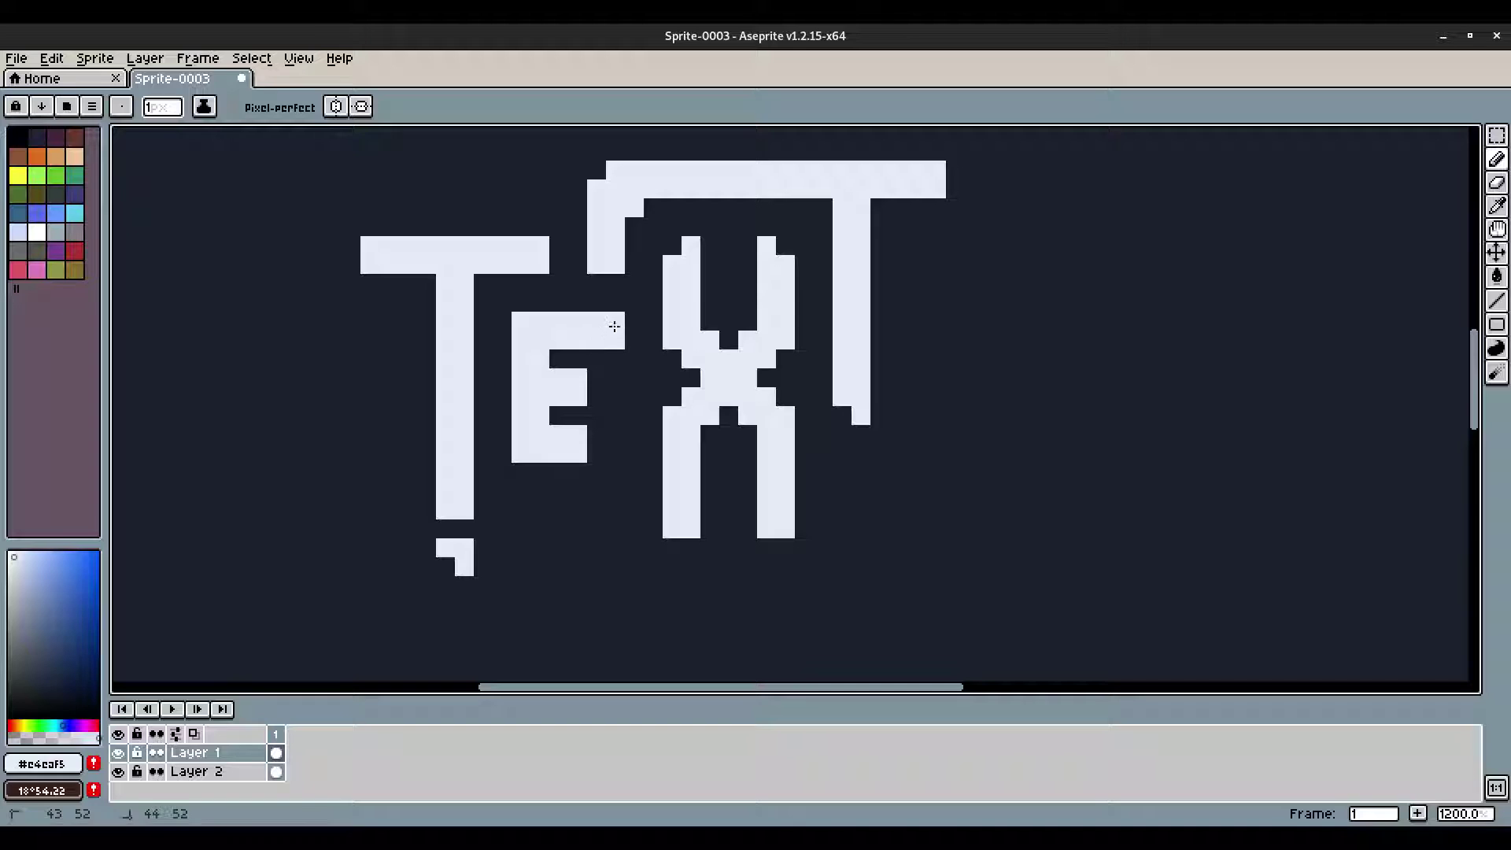
{"action": "left_click_drag", "start_coordinate": [596, 444], "coordinate": [616, 454]}
Step: Erase the detached tip below the first T and the pointed tips on the X's upper arms
{"action": "key", "text": "e"}
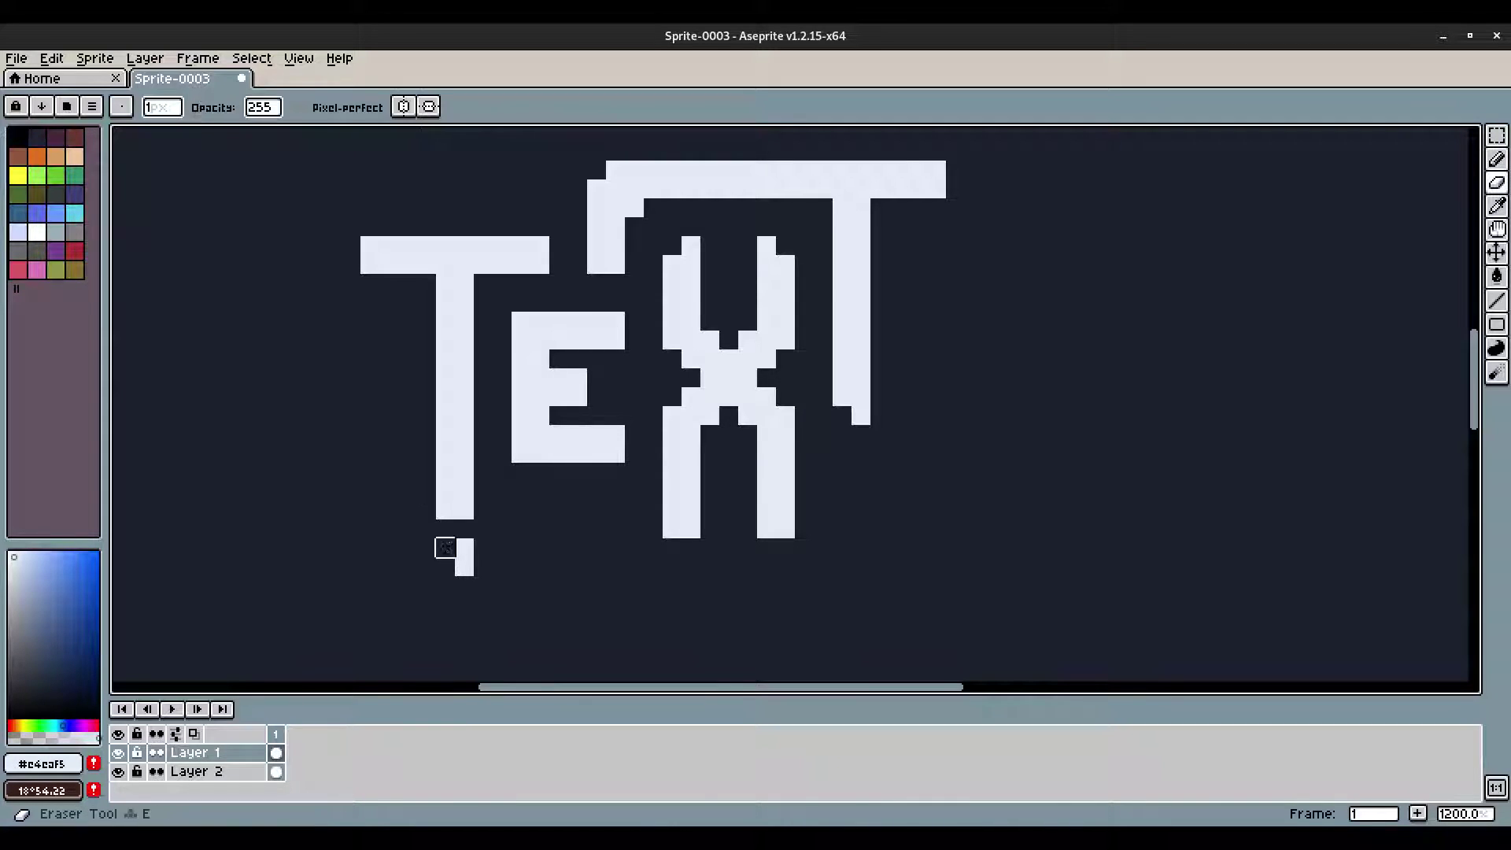
{"action": "left_click_drag", "start_coordinate": [445, 547], "coordinate": [464, 566]}
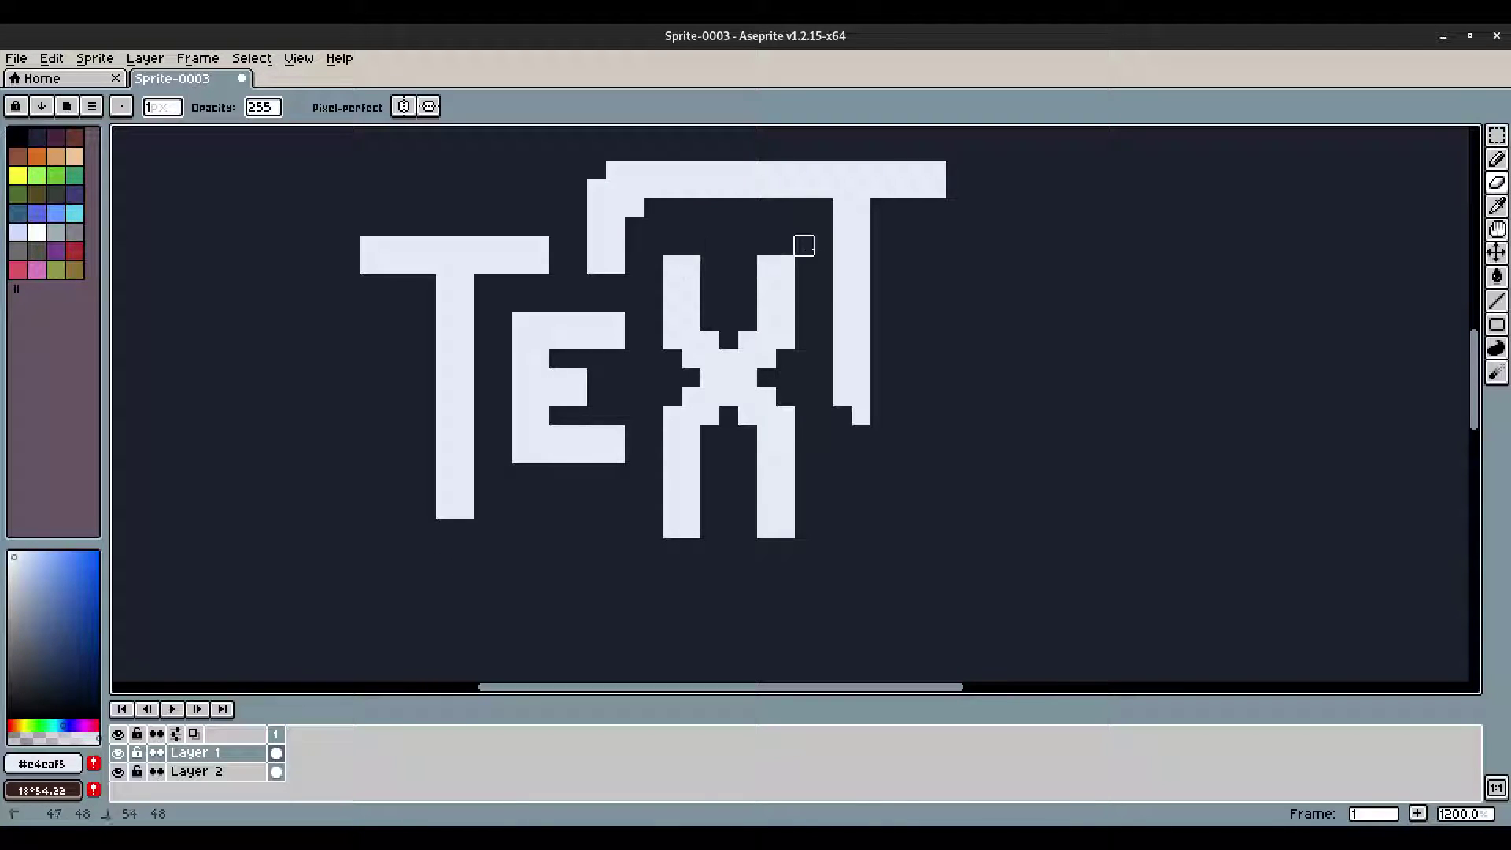
{"action": "scroll", "coordinate": [833, 480], "scroll_direction": "down", "scroll_amount": 4}
{"action": "scroll", "coordinate": [820, 463], "scroll_direction": "up", "scroll_amount": 4}
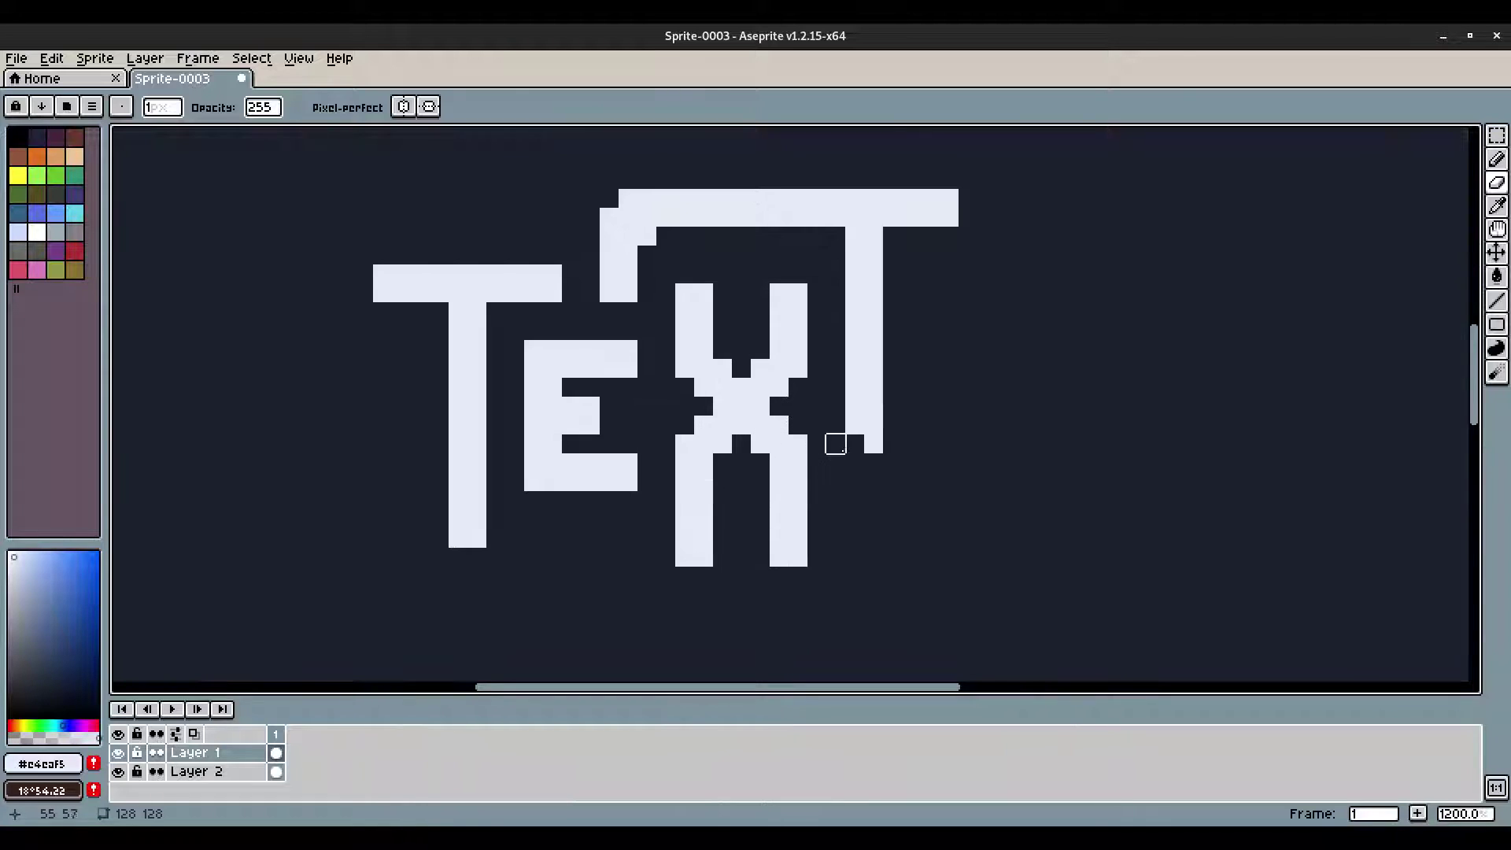
Step: Square off the bottom of the second T's stem and the corners of its crossbar's hook
{"action": "key", "text": "b"}
{"action": "scroll", "coordinate": [904, 422], "scroll_direction": "down", "scroll_amount": 4}
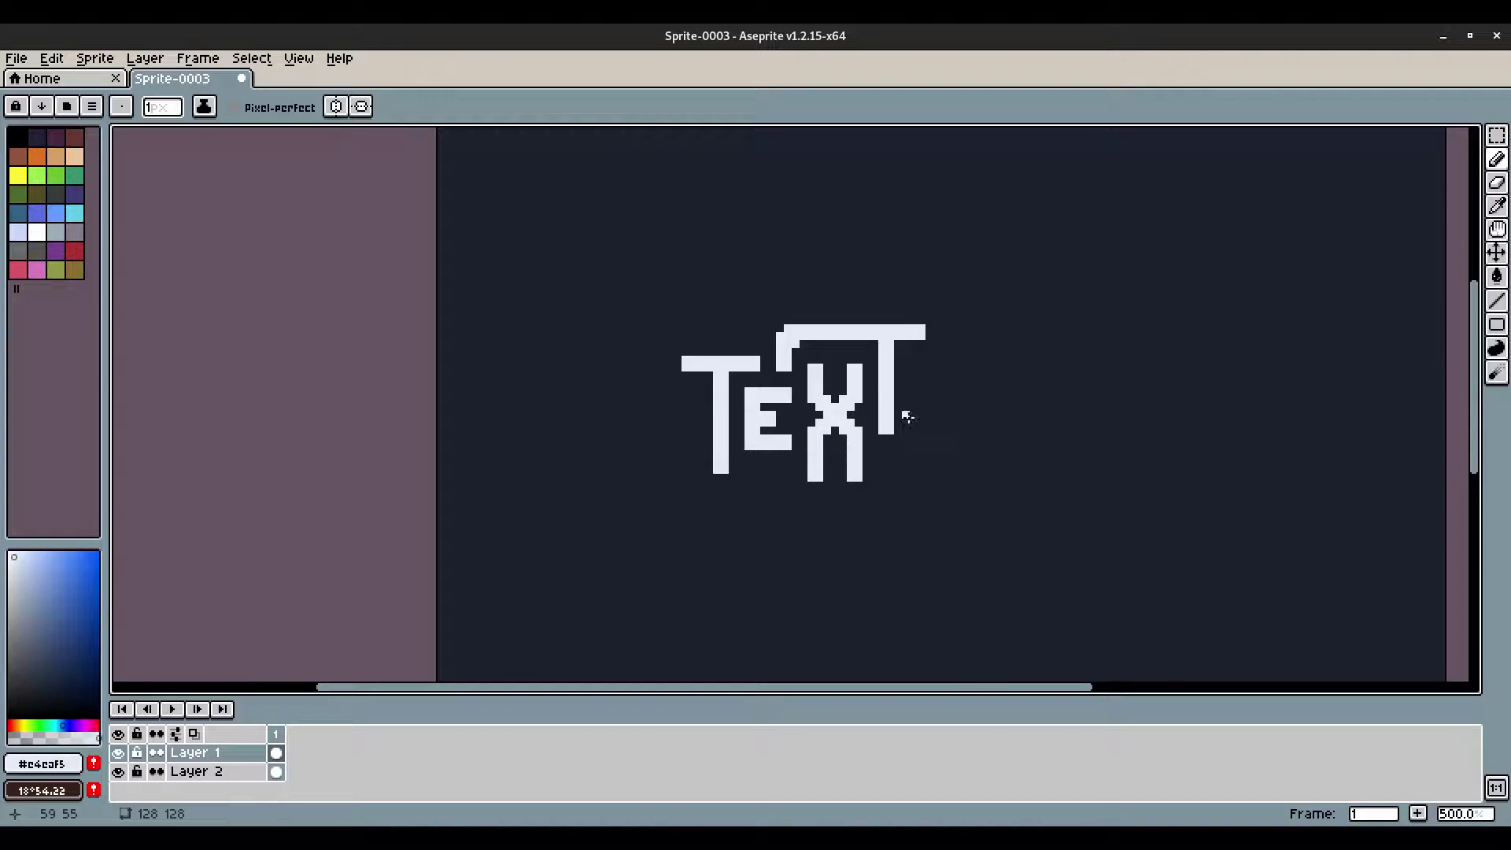
{"action": "scroll", "coordinate": [907, 417], "scroll_direction": "up", "scroll_amount": 2}
{"action": "key", "text": "e"}
{"action": "key", "text": "b"}
{"action": "scroll", "coordinate": [979, 426], "scroll_direction": "down", "scroll_amount": 1}
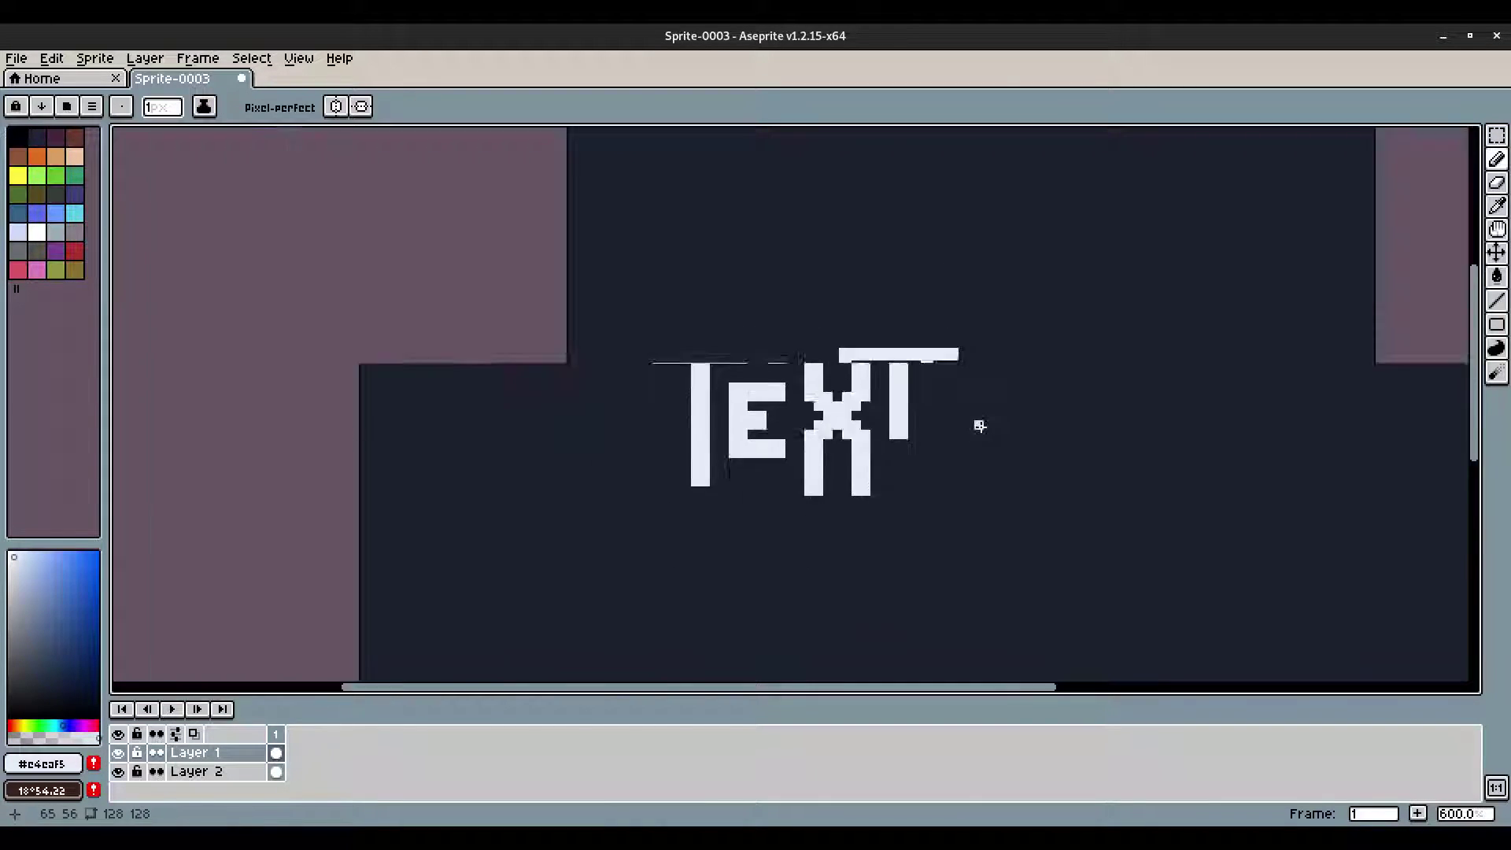
{"action": "scroll", "coordinate": [913, 402], "scroll_direction": "up", "scroll_amount": 5}
{"action": "scroll", "coordinate": [913, 401], "scroll_direction": "down", "scroll_amount": 3}
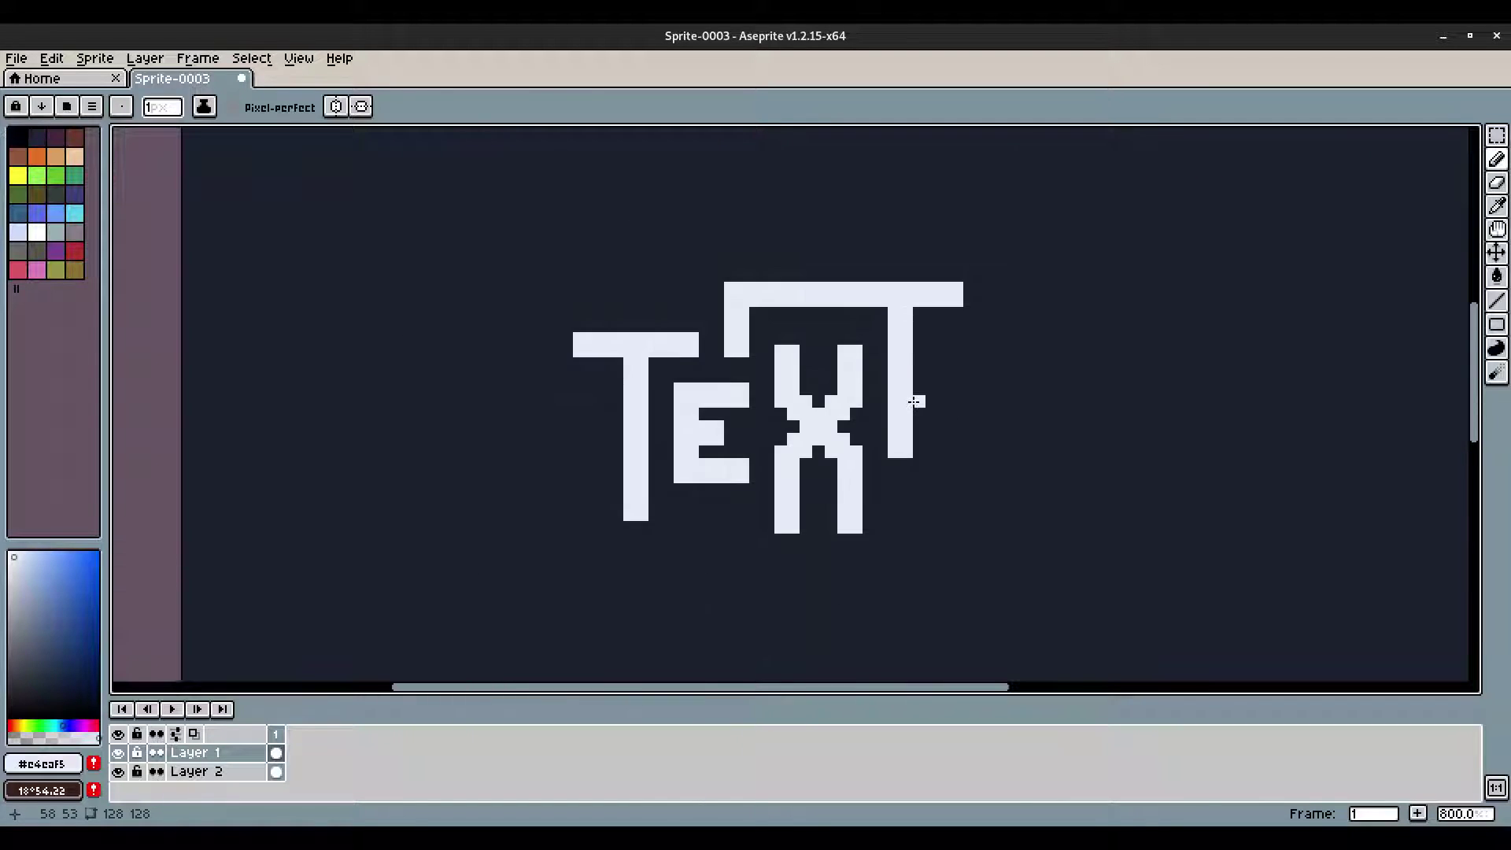
{"action": "scroll", "coordinate": [912, 401], "scroll_direction": "up", "scroll_amount": 2}
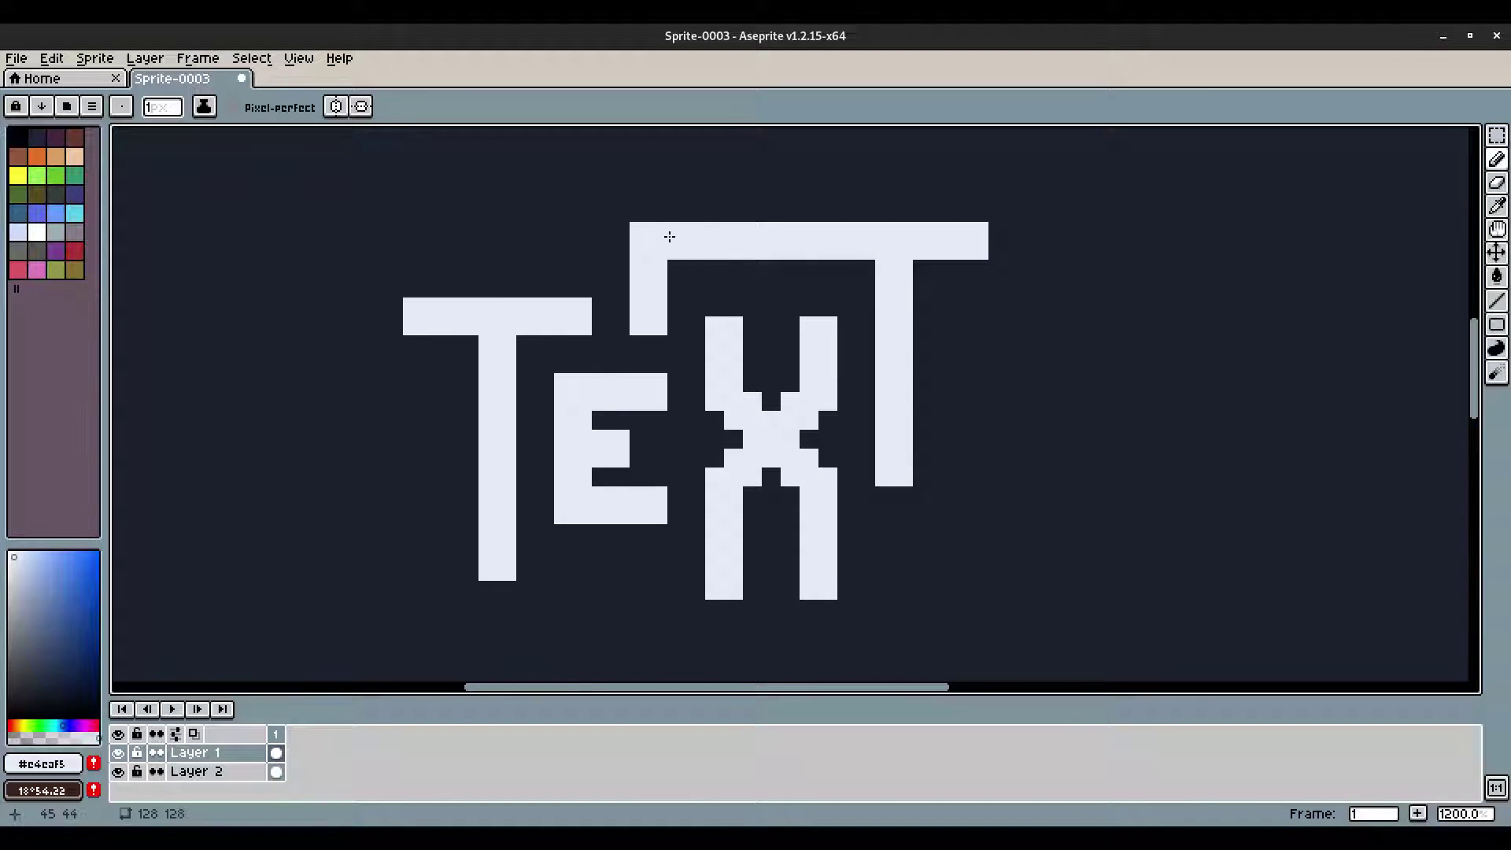
Step: Select the second T's crossbar, move it down one pixel, and deselect
{"action": "key", "text": "m"}
{"action": "left_click_drag", "start_coordinate": [625, 198], "coordinate": [1087, 282]}
{"action": "left_click_drag", "start_coordinate": [836, 256], "coordinate": [837, 285]}
{"action": "left_click", "coordinate": [251, 58]}
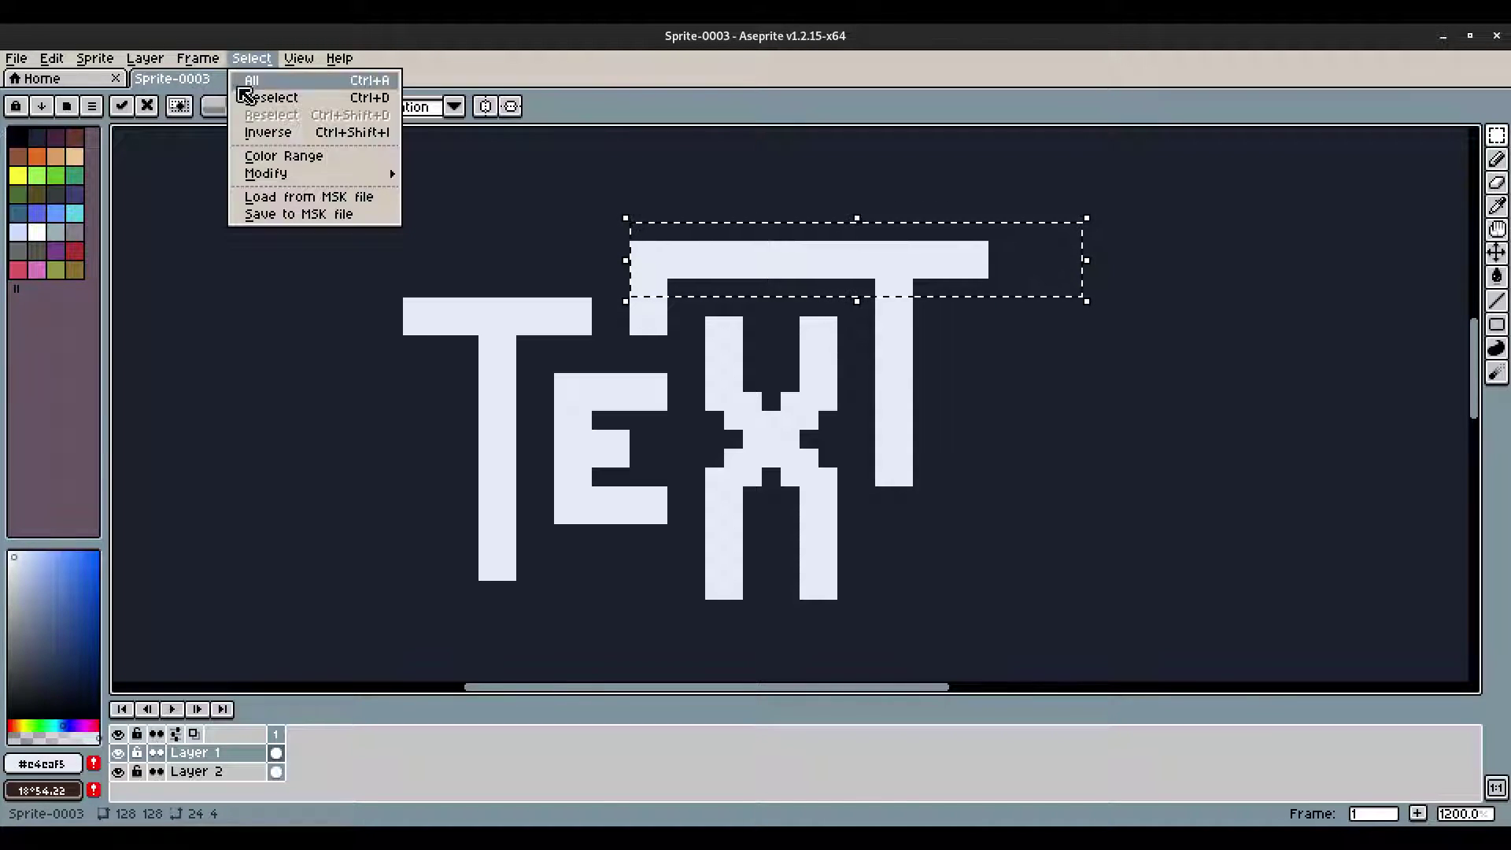
{"action": "left_click", "coordinate": [267, 95]}
{"action": "scroll", "coordinate": [936, 448], "scroll_direction": "down", "scroll_amount": 1}
{"action": "scroll", "coordinate": [942, 473], "scroll_direction": "up", "scroll_amount": 2}
{"action": "scroll", "coordinate": [917, 503], "scroll_direction": "down", "scroll_amount": 1}
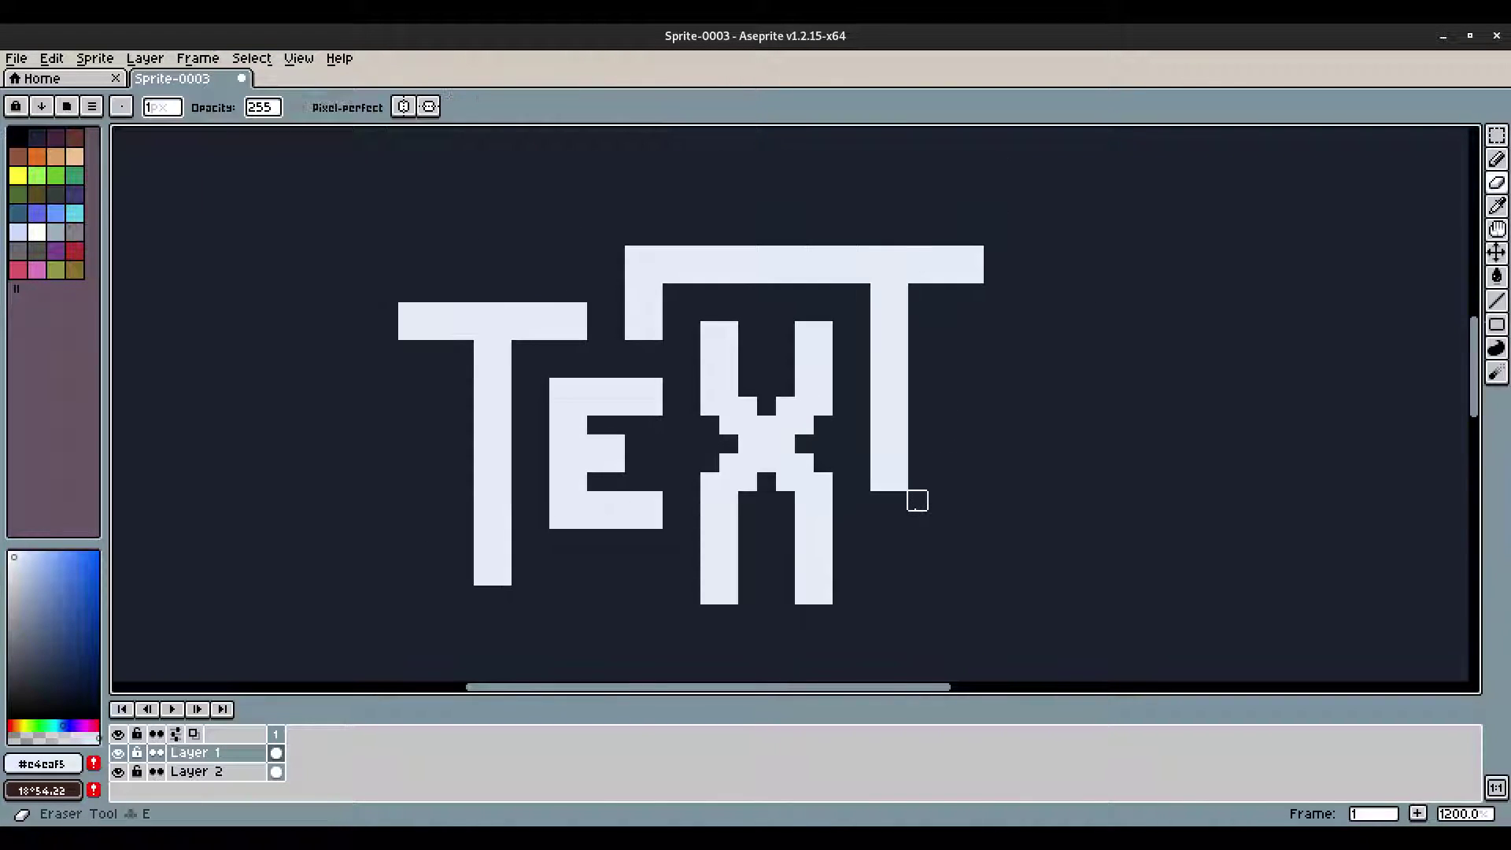
Step: Add a detached two-by-two-pixel square one pixel below the second T's stem with the Pencil
{"action": "key", "text": "b"}
{"action": "left_click_drag", "start_coordinate": [880, 520], "coordinate": [896, 523]}
{"action": "scroll", "coordinate": [1066, 505], "scroll_direction": "down", "scroll_amount": 4}
{"action": "scroll", "coordinate": [1066, 505], "scroll_direction": "up", "scroll_amount": 5}
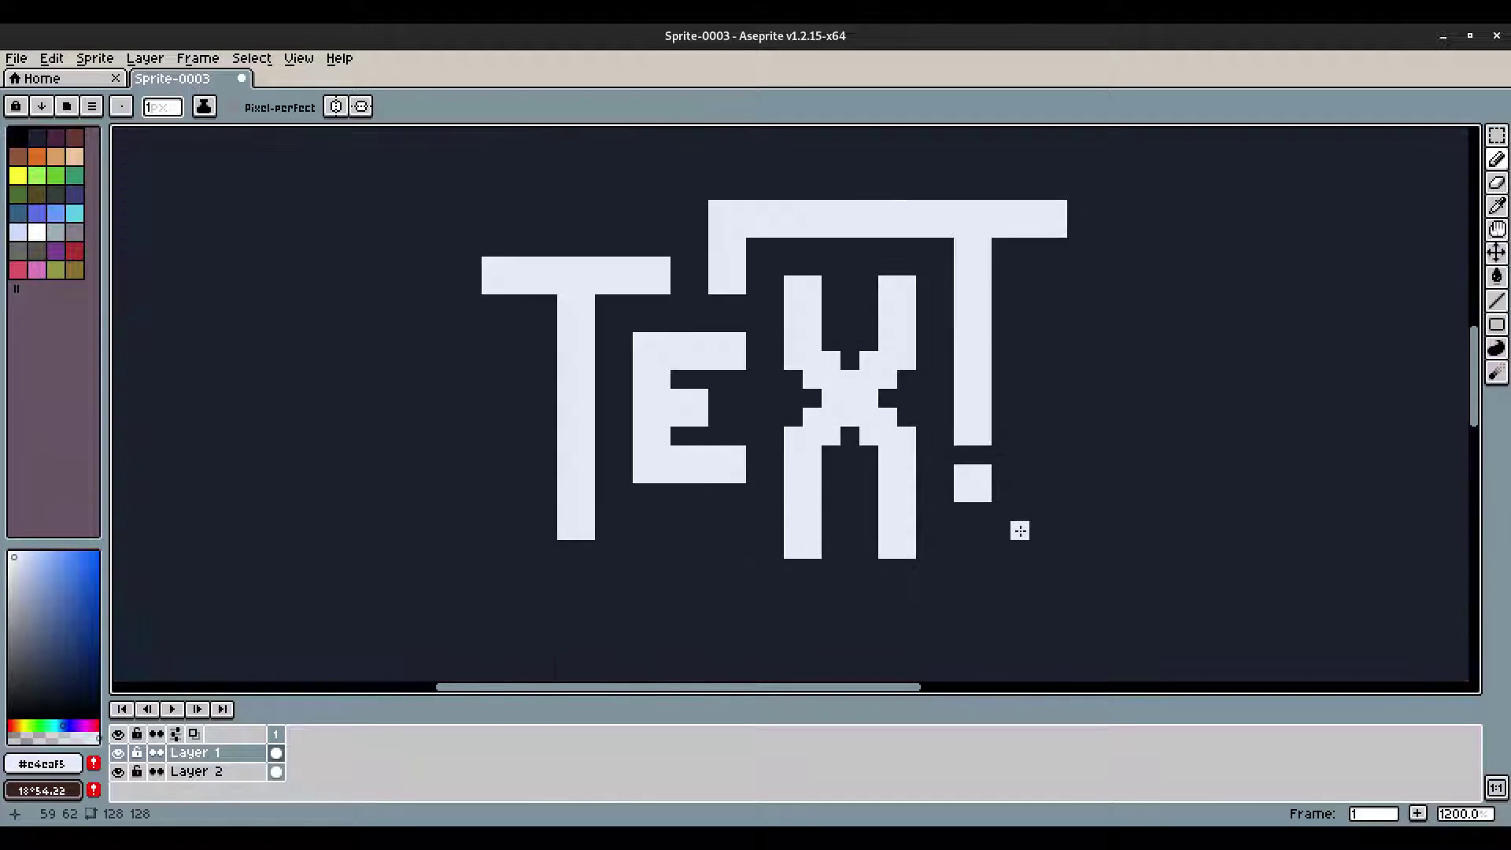
Step: Draw a two-pixel-high bar one pixel beneath the E and trim the X's legs to the first T's baseline
{"action": "key", "text": "ctrl"}
{"action": "left_click", "coordinate": [643, 512]}
{"action": "mouse_move", "coordinate": [642, 512]}
{"action": "left_mouse_down"}
{"action": "mouse_move", "coordinate": [665, 531]}
{"action": "mouse_move", "coordinate": [740, 511]}
{"action": "mouse_move", "coordinate": [655, 512]}
{"action": "left_mouse_up"}
{"action": "scroll", "coordinate": [829, 484], "scroll_direction": "down", "scroll_amount": 3}
{"action": "scroll", "coordinate": [990, 460], "scroll_direction": "up", "scroll_amount": 1}
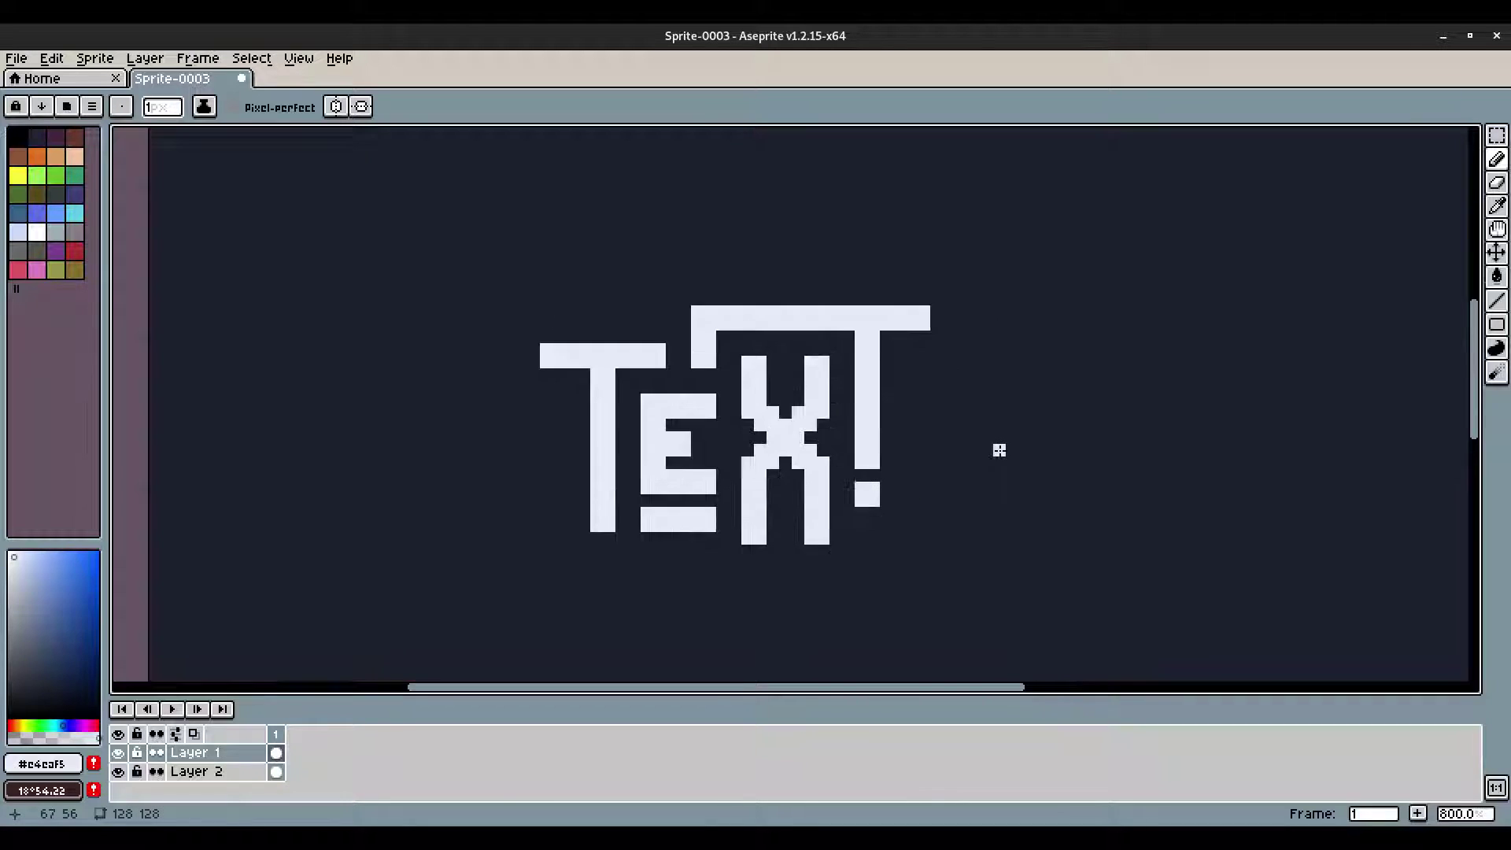
{"action": "left_click_drag", "start_coordinate": [995, 445], "coordinate": [996, 394]}
{"action": "scroll", "coordinate": [746, 514], "scroll_direction": "up", "scroll_amount": 1}
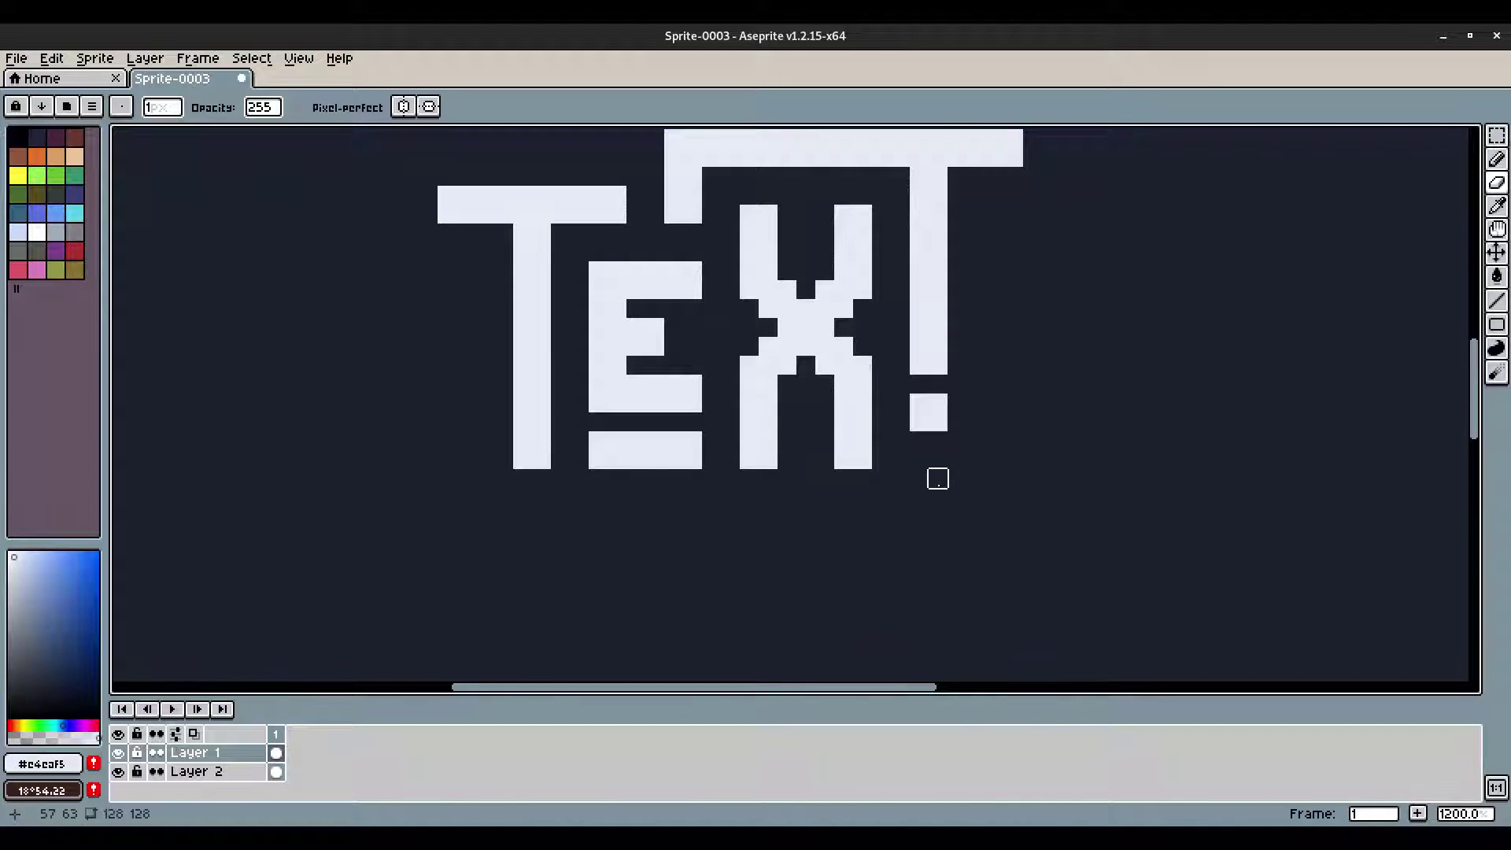
{"action": "scroll", "coordinate": [937, 475], "scroll_direction": "up", "scroll_amount": 1}
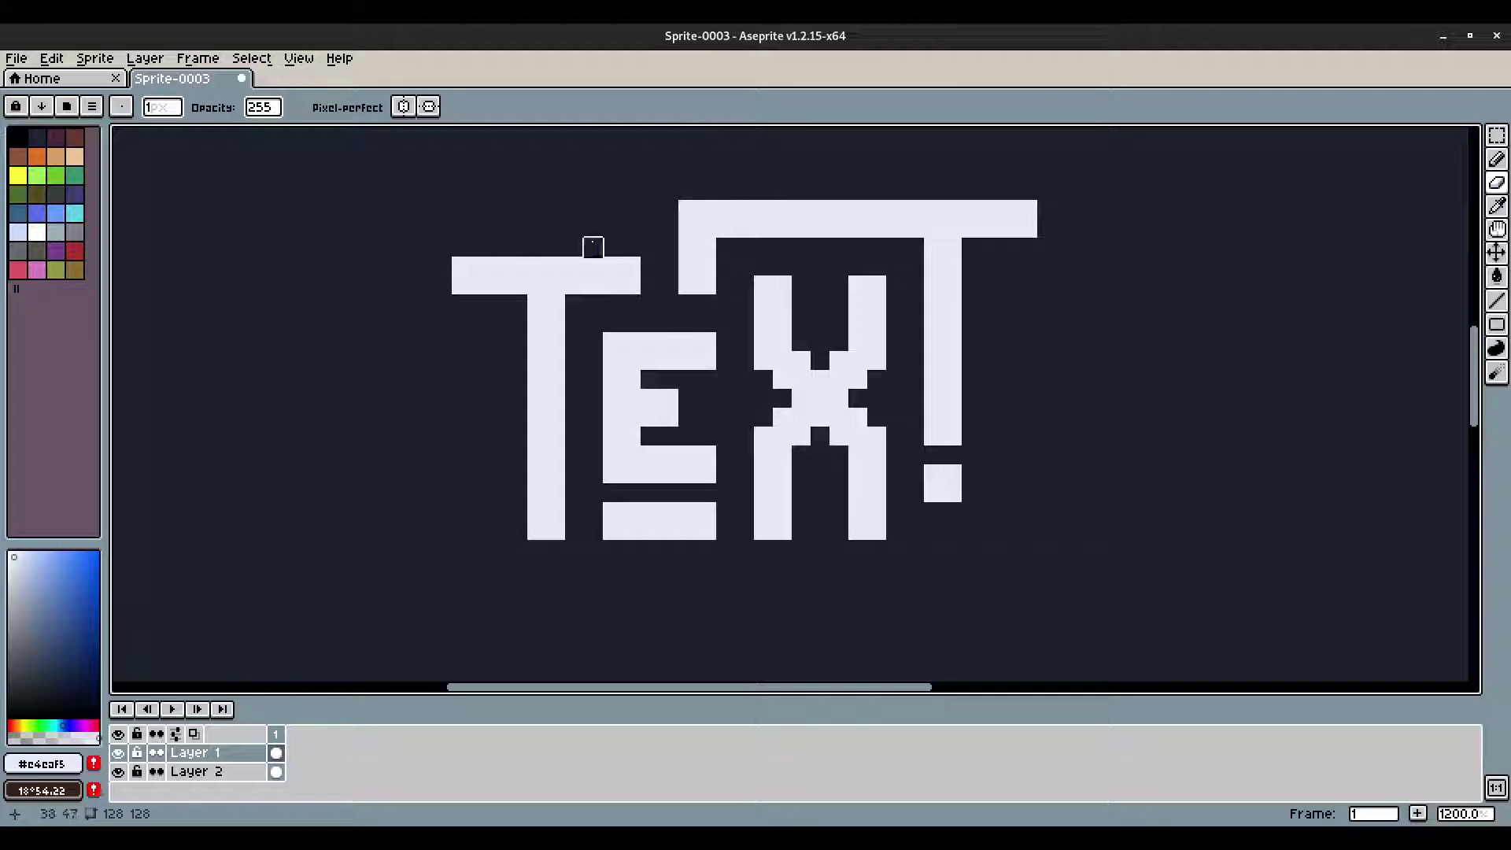
Step: Replace the hook by extending the second T's crossbar over the first T, and lengthen the first T's crossbar to the E's right edge
{"action": "mouse_move", "coordinate": [630, 207]}
{"action": "left_mouse_down"}
{"action": "mouse_move", "coordinate": [610, 228]}
{"action": "mouse_move", "coordinate": [460, 229]}
{"action": "mouse_move", "coordinate": [458, 214]}
{"action": "mouse_move", "coordinate": [622, 210]}
{"action": "left_mouse_up"}
{"action": "scroll", "coordinate": [670, 196], "scroll_direction": "down", "scroll_amount": 6}
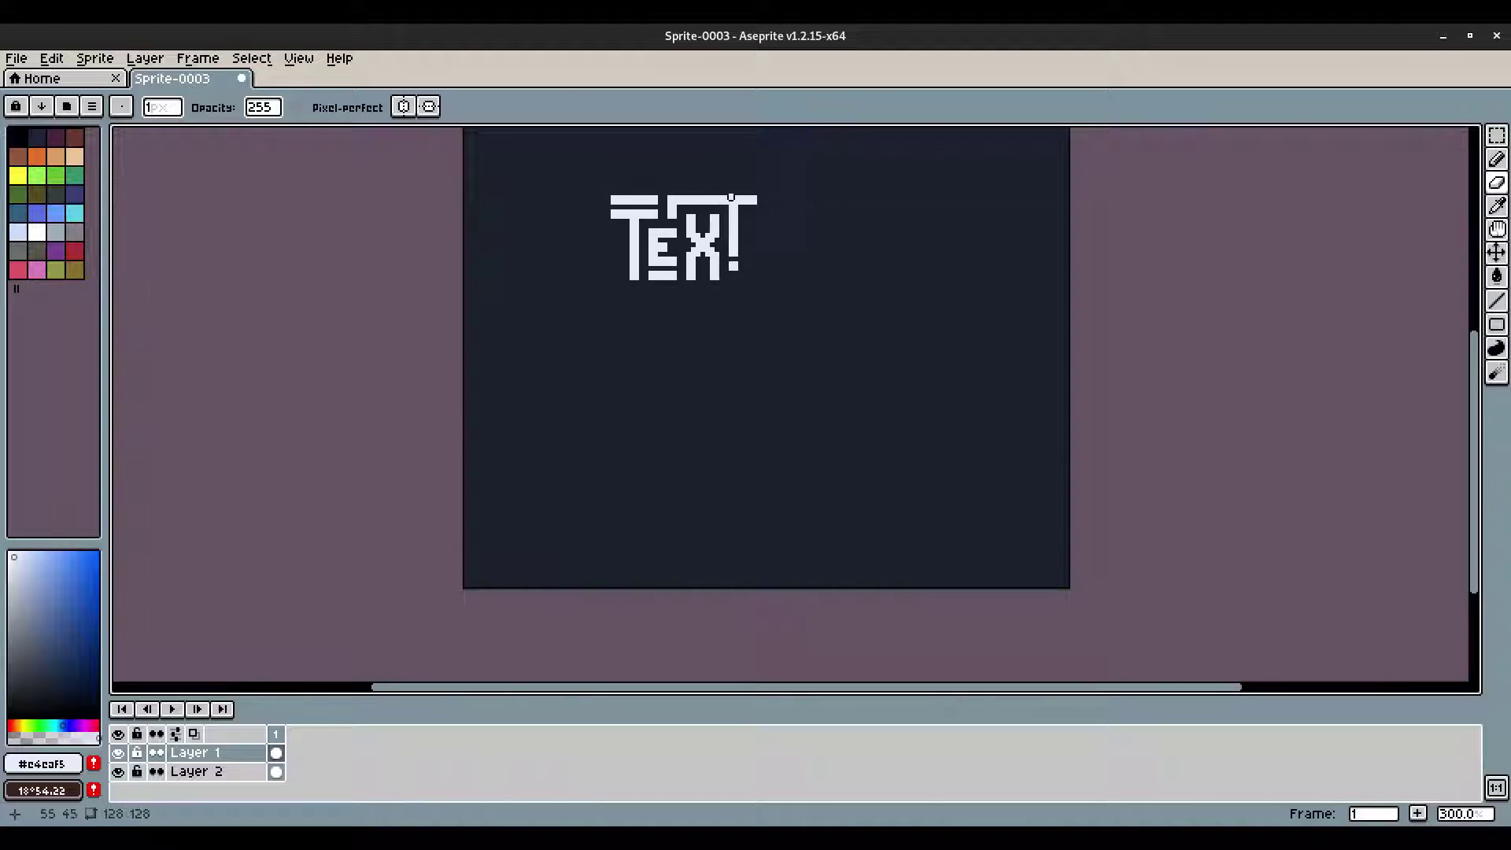
{"action": "scroll", "coordinate": [725, 197], "scroll_direction": "up", "scroll_amount": 6}
{"action": "mouse_move", "coordinate": [785, 191]}
{"action": "left_mouse_down"}
{"action": "mouse_move", "coordinate": [768, 196]}
{"action": "mouse_move", "coordinate": [822, 228]}
{"action": "mouse_move", "coordinate": [802, 263]}
{"action": "mouse_move", "coordinate": [763, 244]}
{"action": "mouse_move", "coordinate": [823, 244]}
{"action": "mouse_move", "coordinate": [832, 263]}
{"action": "mouse_move", "coordinate": [772, 260]}
{"action": "left_mouse_up"}
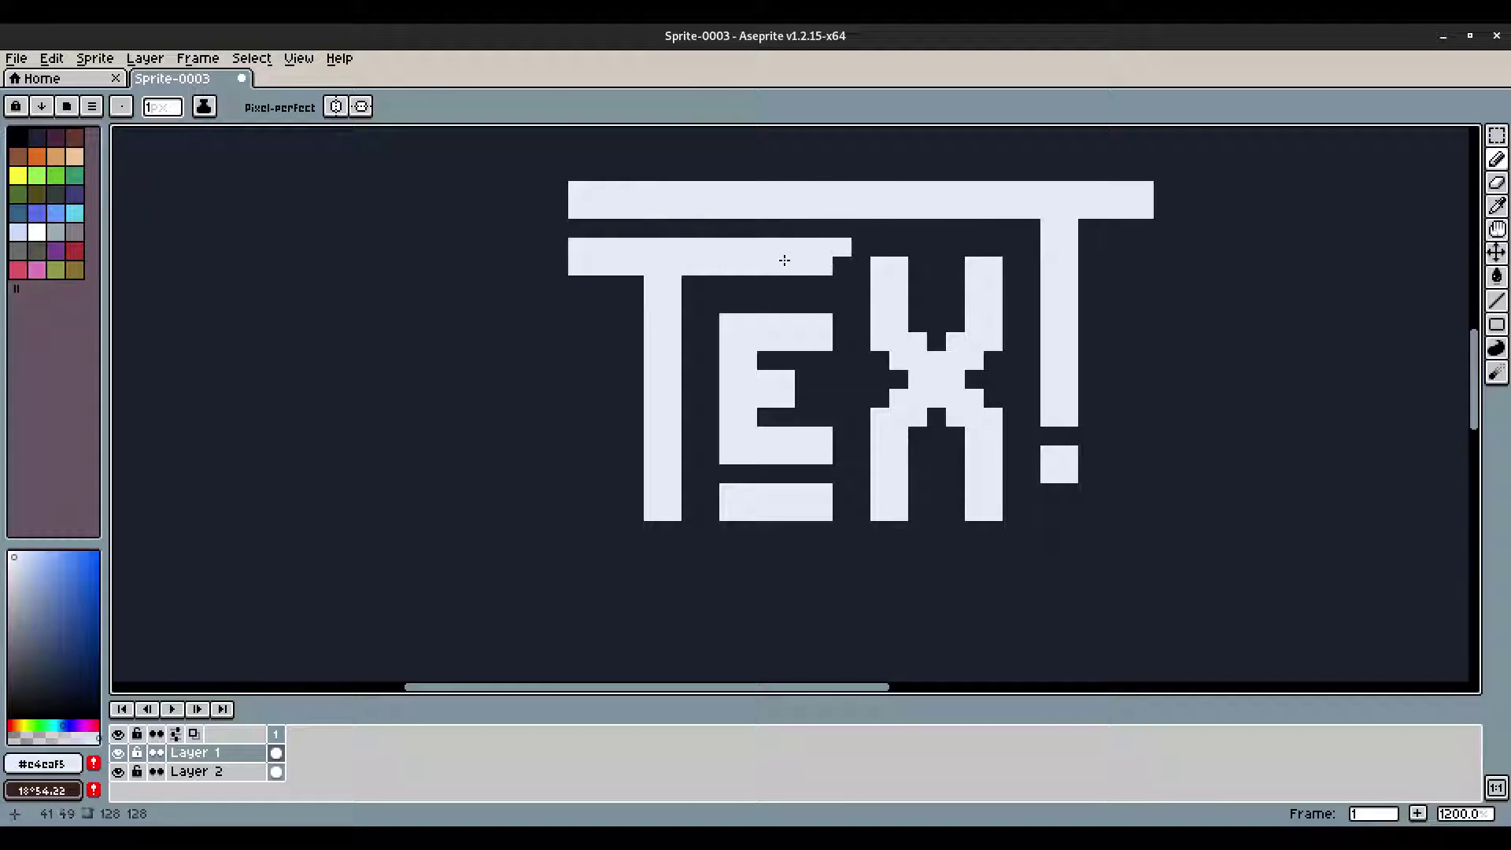
{"action": "key", "text": "e"}
{"action": "left_click_drag", "start_coordinate": [860, 247], "coordinate": [842, 247]}
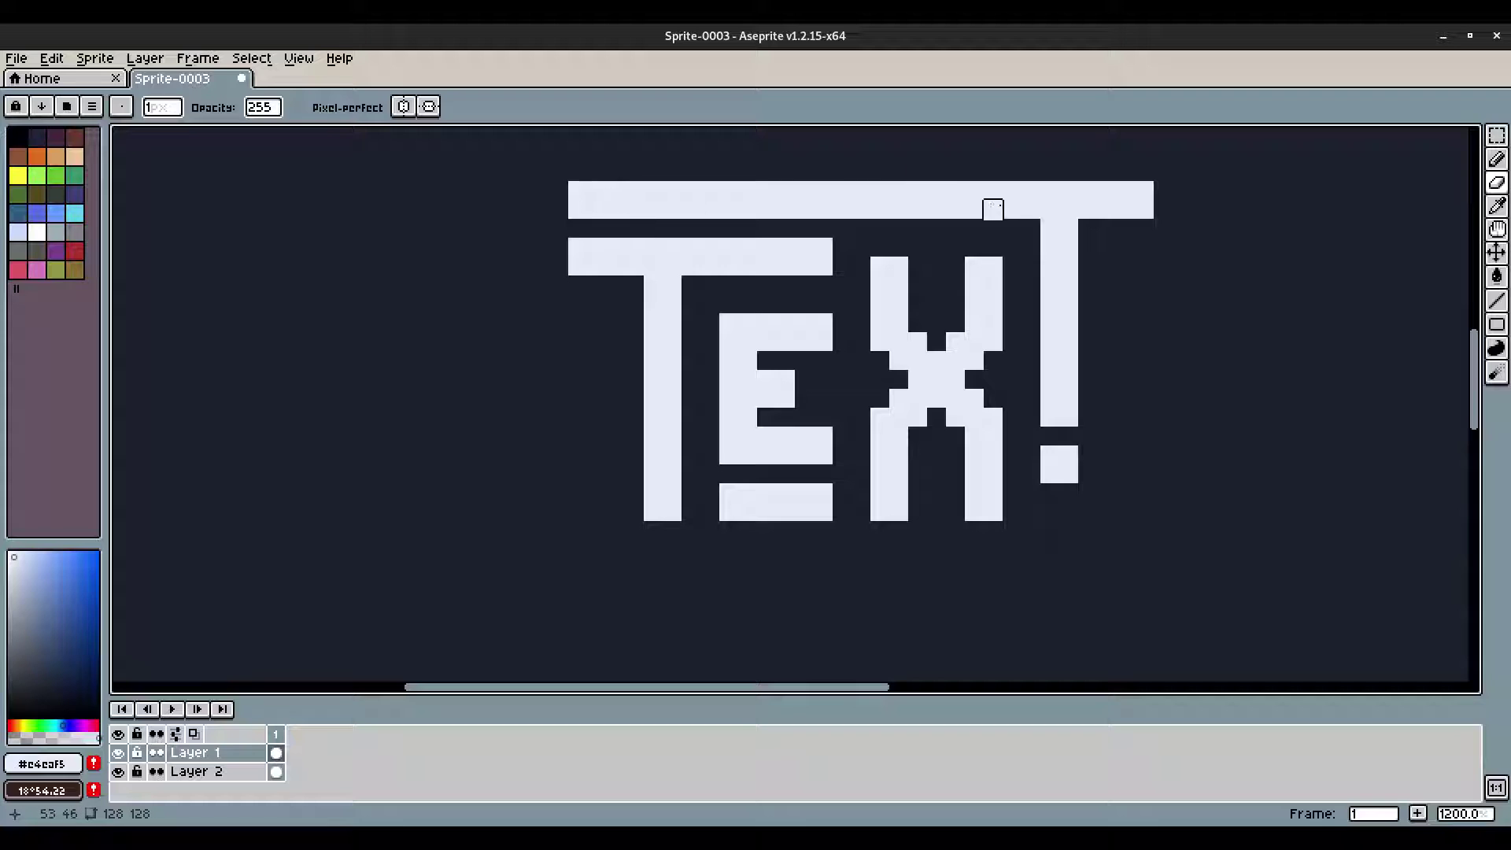
Step: Select the long upper crossbar, move it up one pixel, and deselect
{"action": "left_click_drag", "start_coordinate": [1048, 190], "coordinate": [1033, 232]}
{"action": "key", "text": "m"}
{"action": "left_click_drag", "start_coordinate": [1164, 250], "coordinate": [522, 194]}
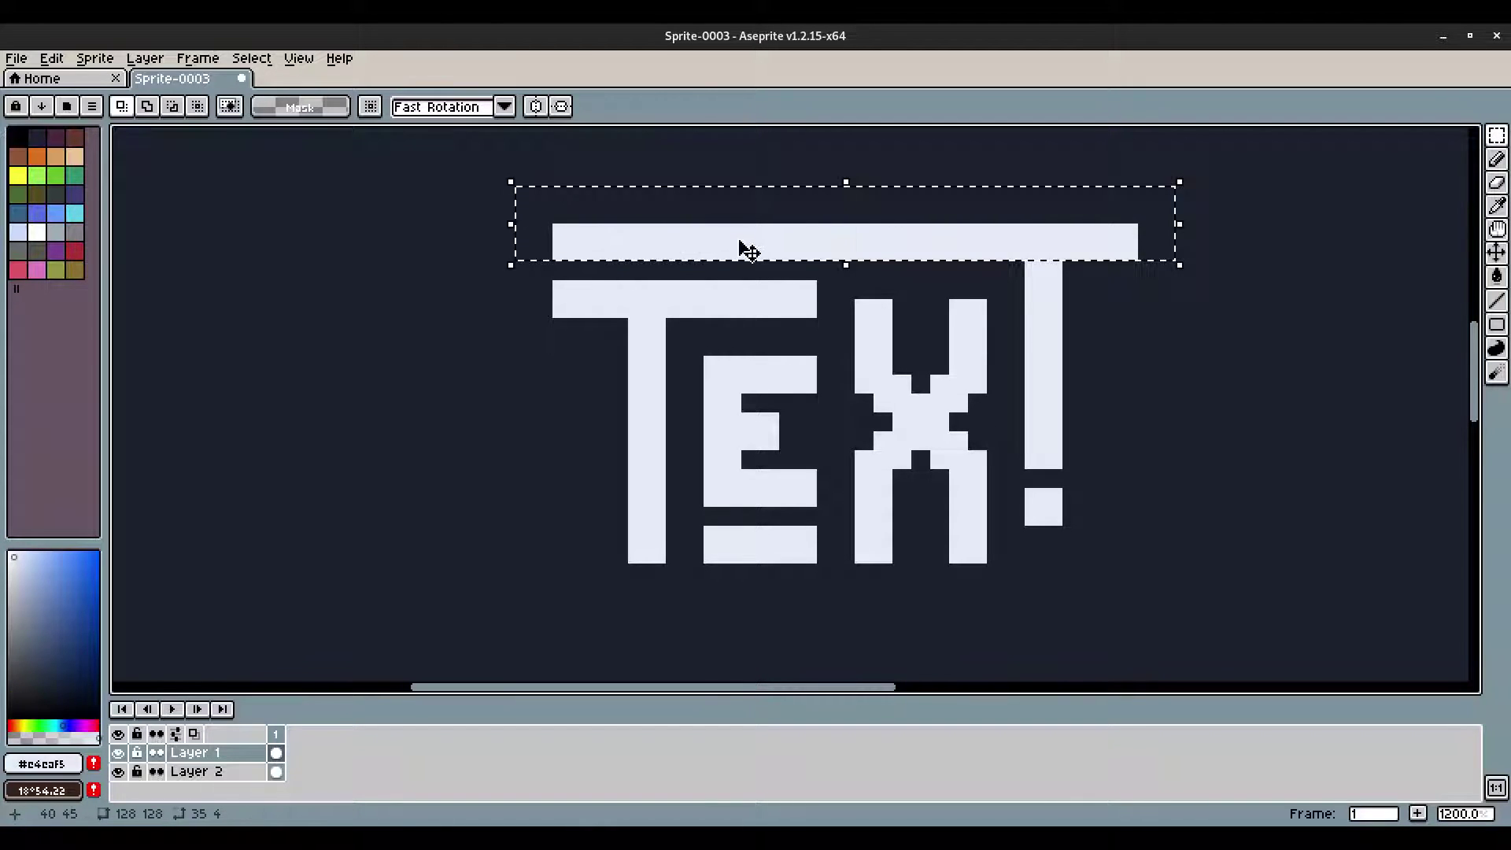
{"action": "left_click_drag", "start_coordinate": [739, 243], "coordinate": [739, 225]}
{"action": "left_click", "coordinate": [261, 61]}
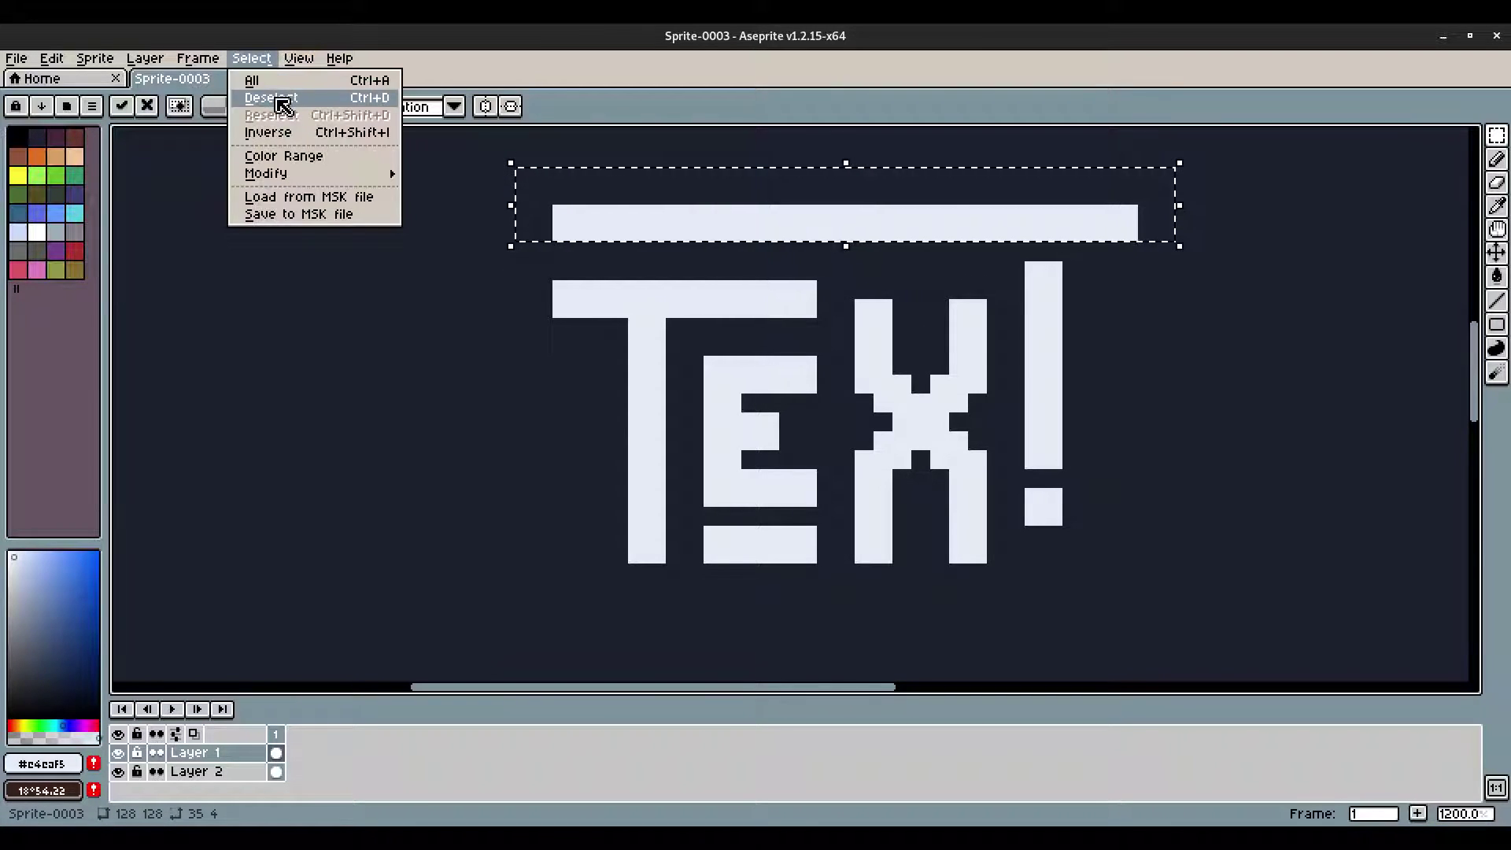
{"action": "left_click", "coordinate": [271, 97]}
Step: Join the second T's stem to its crossbar and the square below, and raise the X's upper arms to the first T's top
{"action": "key", "text": "b"}
{"action": "mouse_move", "coordinate": [1042, 253]}
{"action": "left_mouse_down"}
{"action": "mouse_move", "coordinate": [1023, 469]}
{"action": "mouse_move", "coordinate": [1027, 494]}
{"action": "mouse_move", "coordinate": [1052, 482]}
{"action": "mouse_move", "coordinate": [1053, 535]}
{"action": "left_mouse_up"}
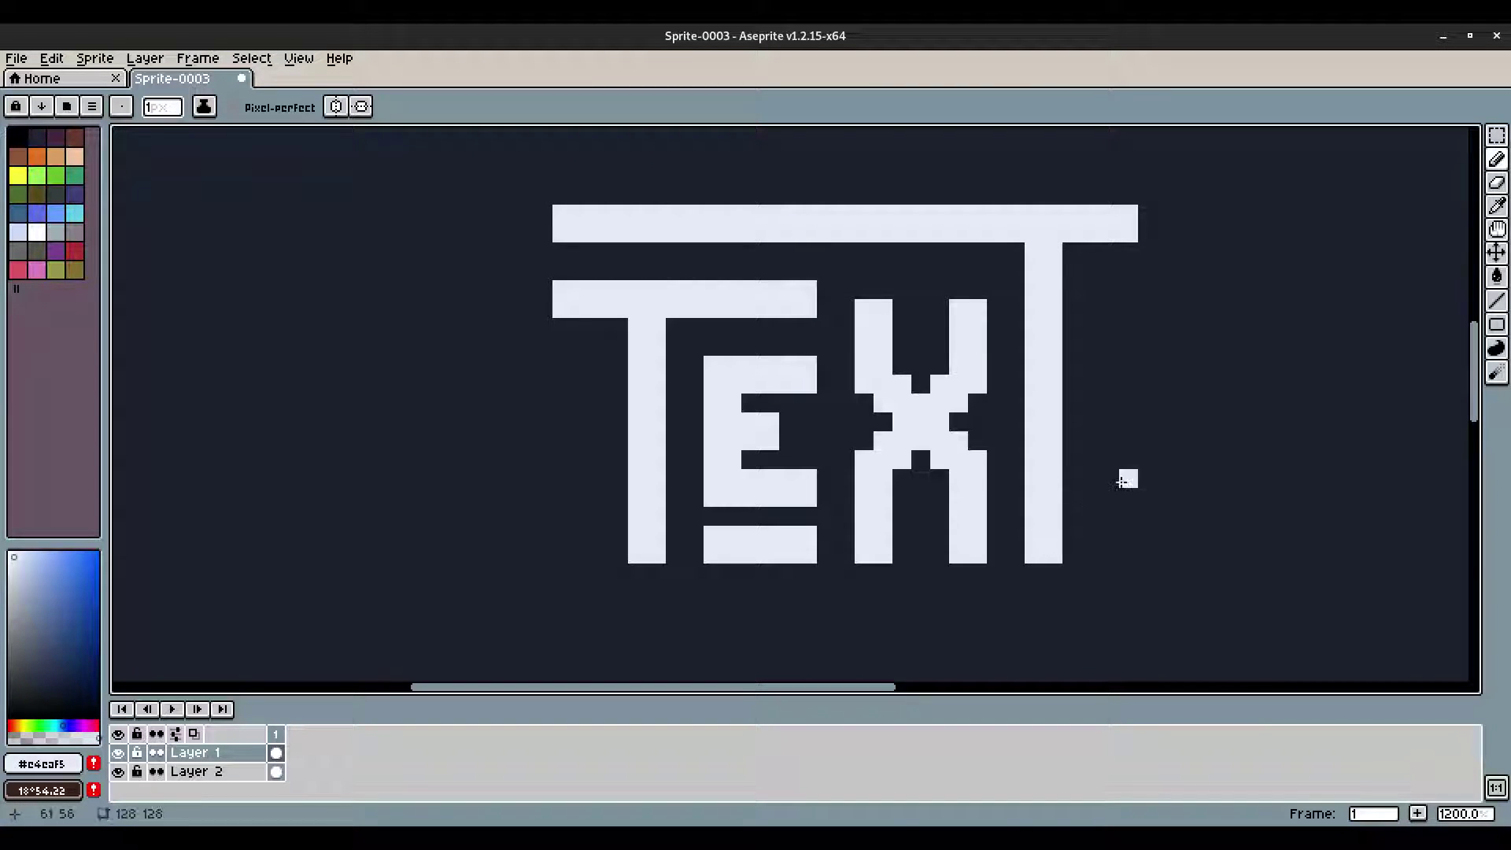
{"action": "scroll", "coordinate": [1119, 482], "scroll_direction": "down", "scroll_amount": 2}
{"action": "scroll", "coordinate": [944, 343], "scroll_direction": "up", "scroll_amount": 2}
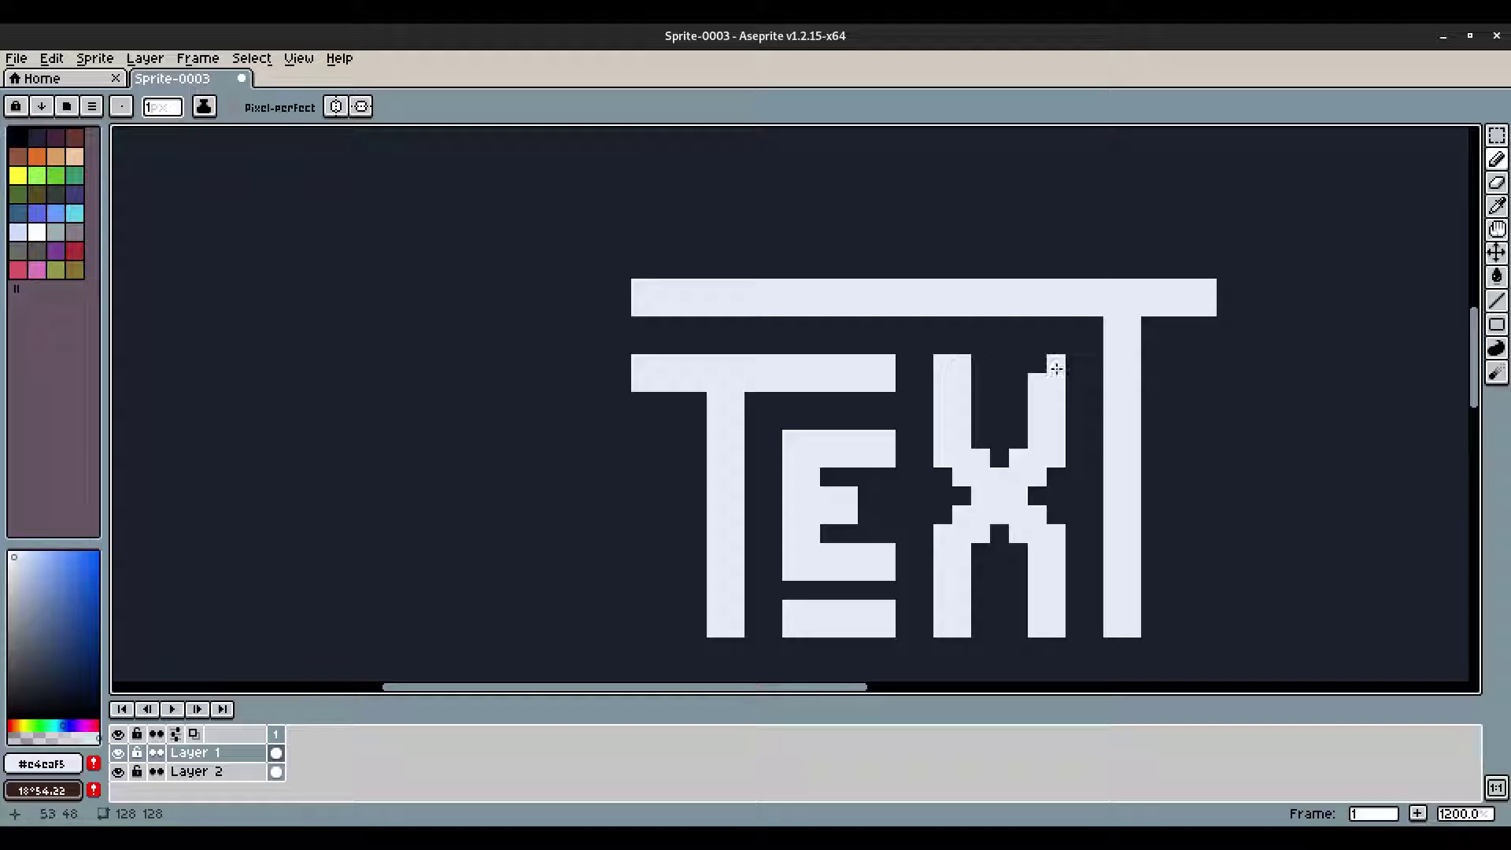
{"action": "left_click_drag", "start_coordinate": [1026, 561], "coordinate": [930, 454]}
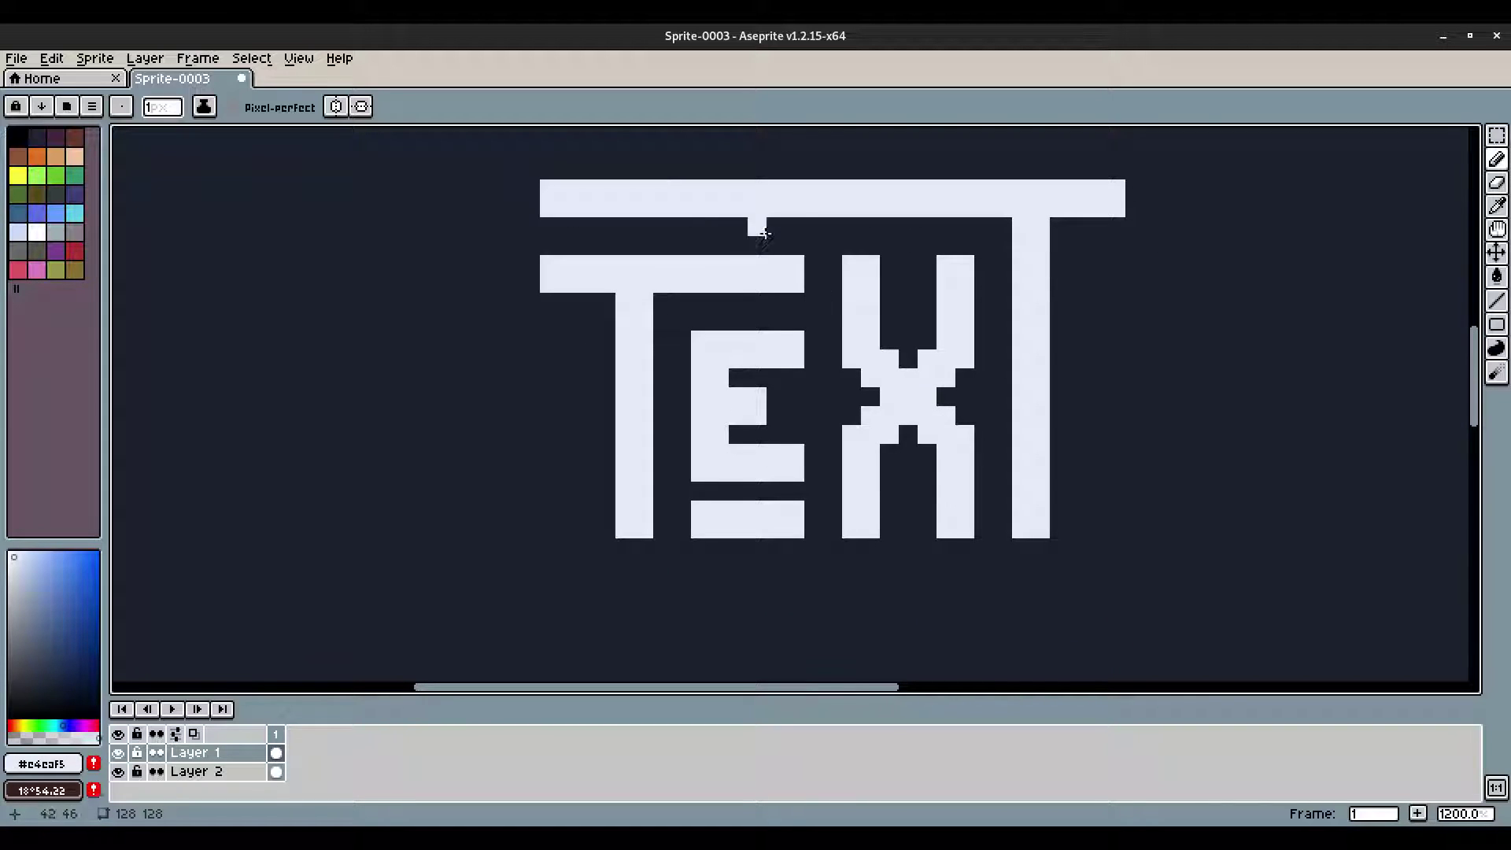
Step: Shift the bar beneath the E down one pixel and lengthen both T stems and the X's legs to match it
{"action": "key", "text": "e"}
{"action": "left_click_drag", "start_coordinate": [809, 509], "coordinate": [694, 510]}
{"action": "key", "text": "b"}
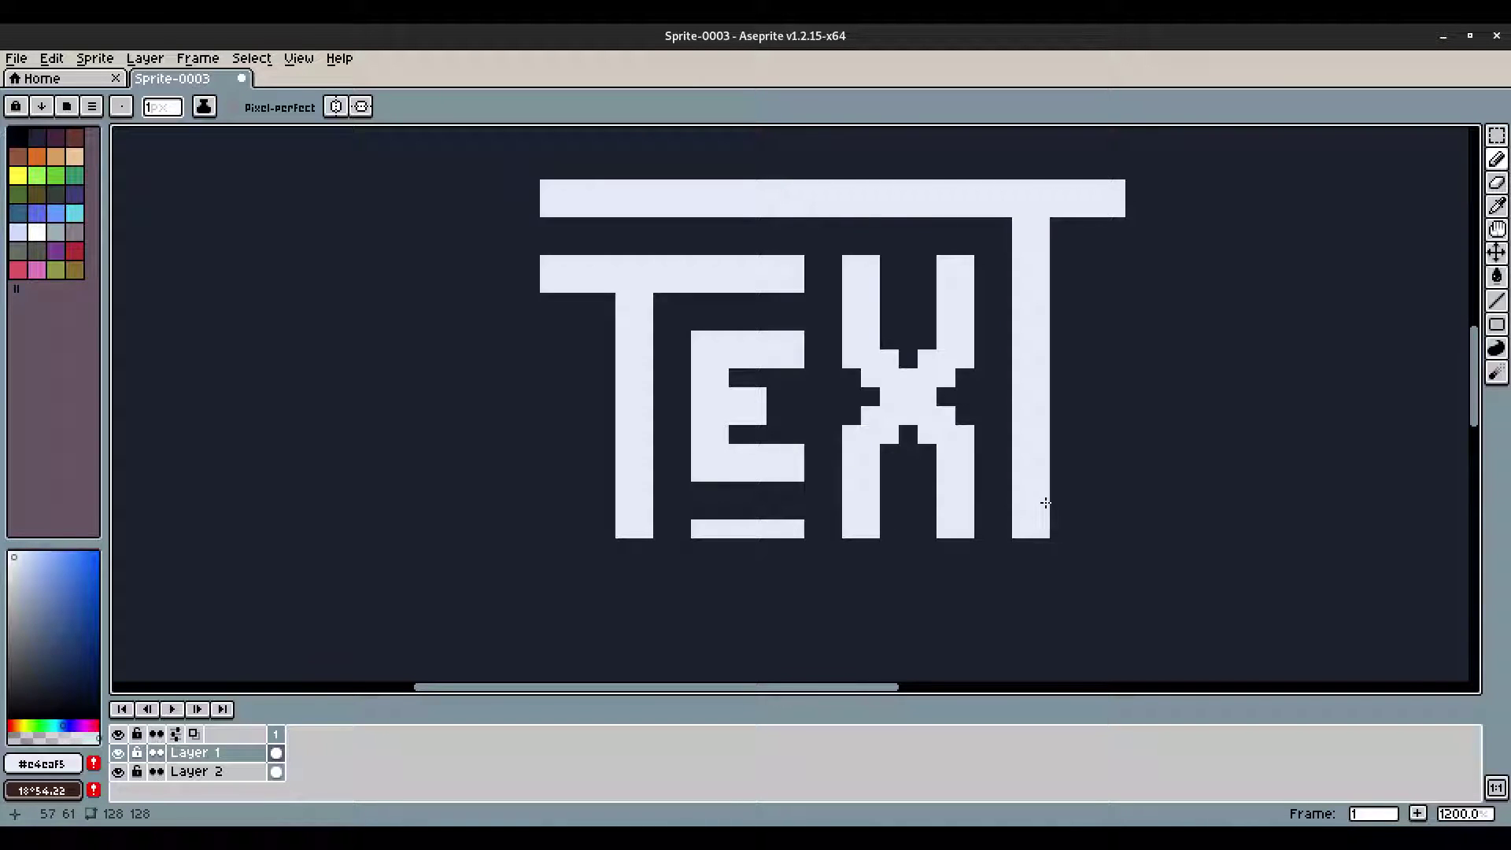
{"action": "left_click_drag", "start_coordinate": [648, 552], "coordinate": [790, 551]}
{"action": "left_click", "coordinate": [854, 550]}
{"action": "left_click", "coordinate": [948, 549]}
{"action": "left_click", "coordinate": [954, 553]}
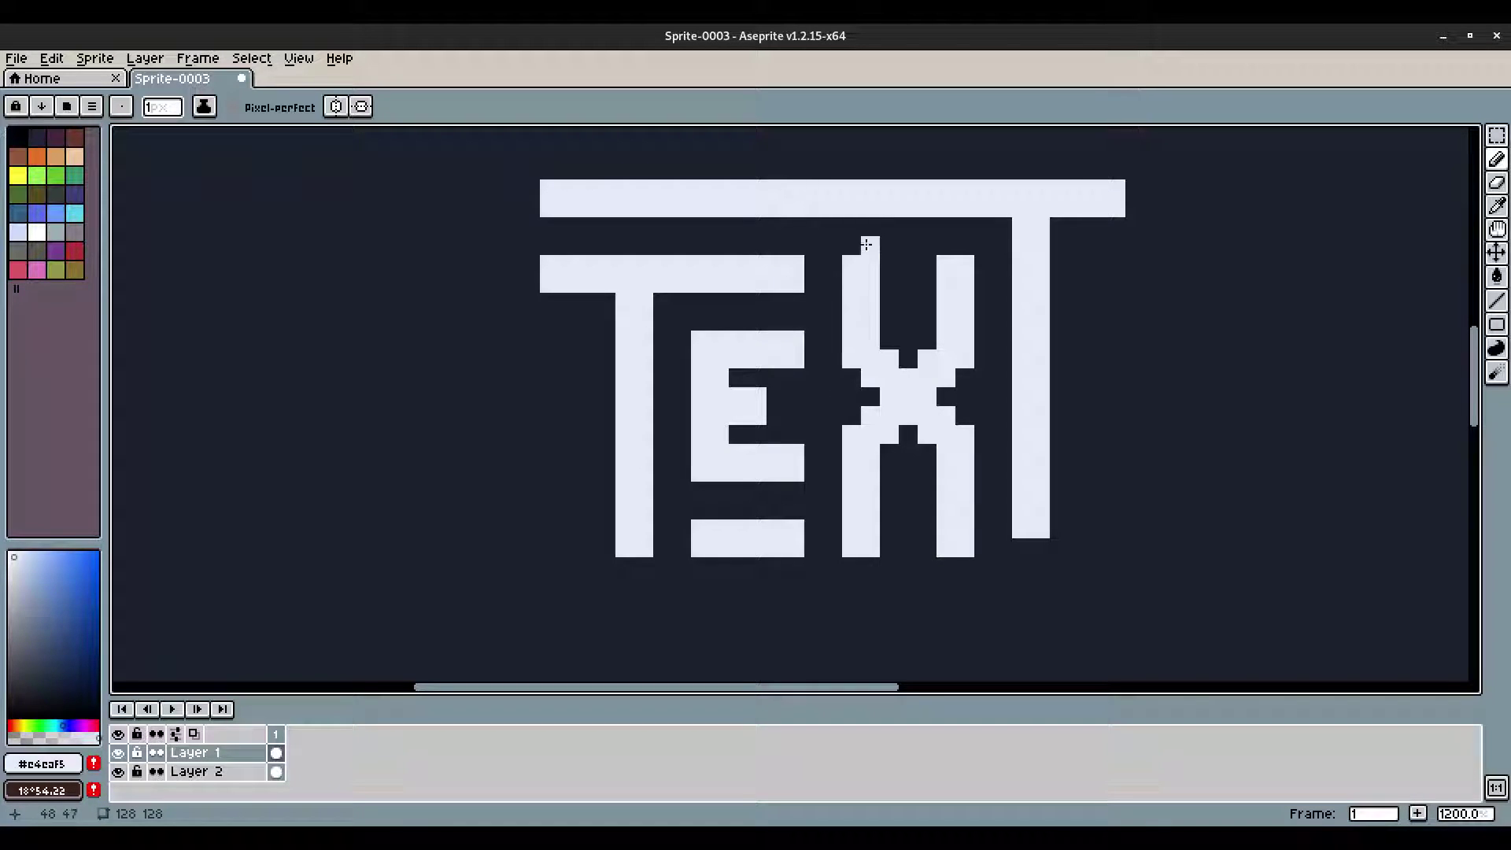
{"action": "key", "text": "ctrl+z"}
{"action": "left_click_drag", "start_coordinate": [1016, 550], "coordinate": [1039, 548]}
Step: Extend the right end of the second T's crossbar by one pixel
{"action": "scroll", "coordinate": [1136, 484], "scroll_direction": "down", "scroll_amount": 3}
{"action": "scroll", "coordinate": [1167, 428], "scroll_direction": "up", "scroll_amount": 3}
{"action": "left_click_drag", "start_coordinate": [1147, 433], "coordinate": [1120, 390]}
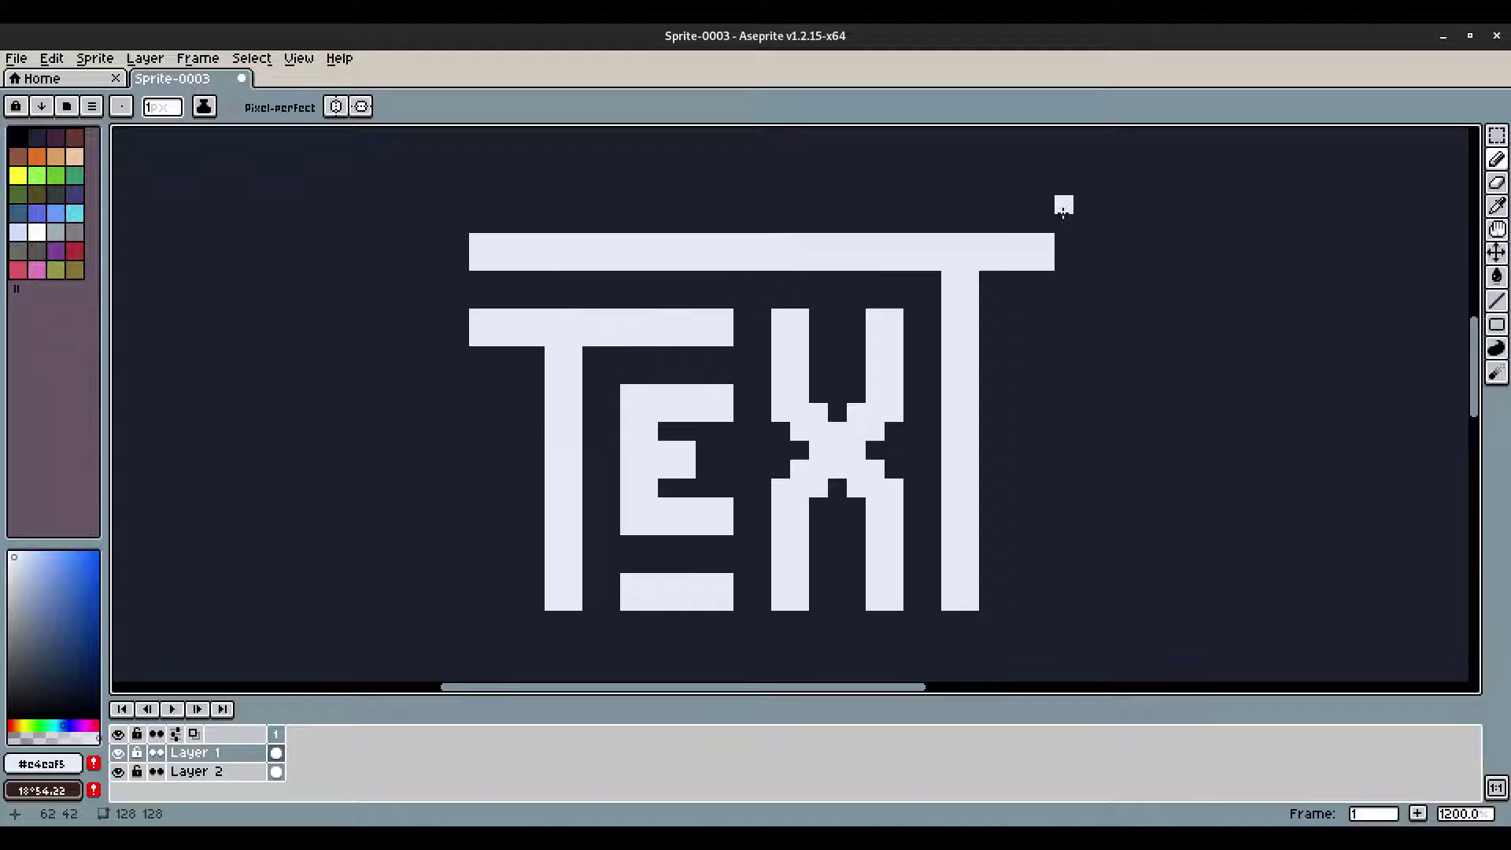
{"action": "left_click_drag", "start_coordinate": [1069, 249], "coordinate": [1065, 258]}
{"action": "scroll", "coordinate": [989, 494], "scroll_direction": "down", "scroll_amount": 4}
{"action": "left_click_drag", "start_coordinate": [1018, 498], "coordinate": [1008, 456]}
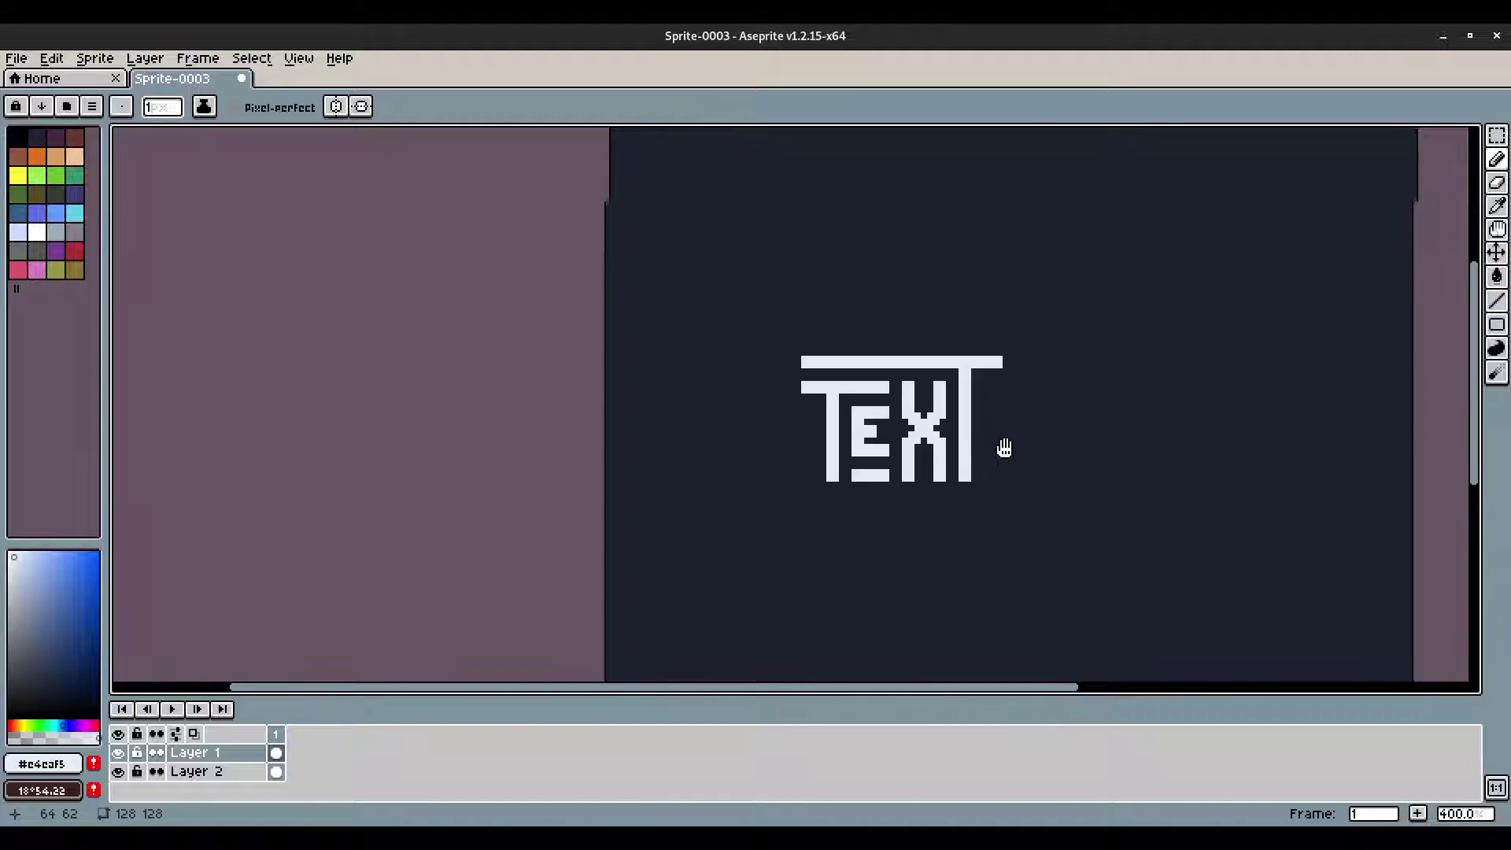
{"action": "scroll", "coordinate": [1007, 456], "scroll_direction": "up", "scroll_amount": 3}
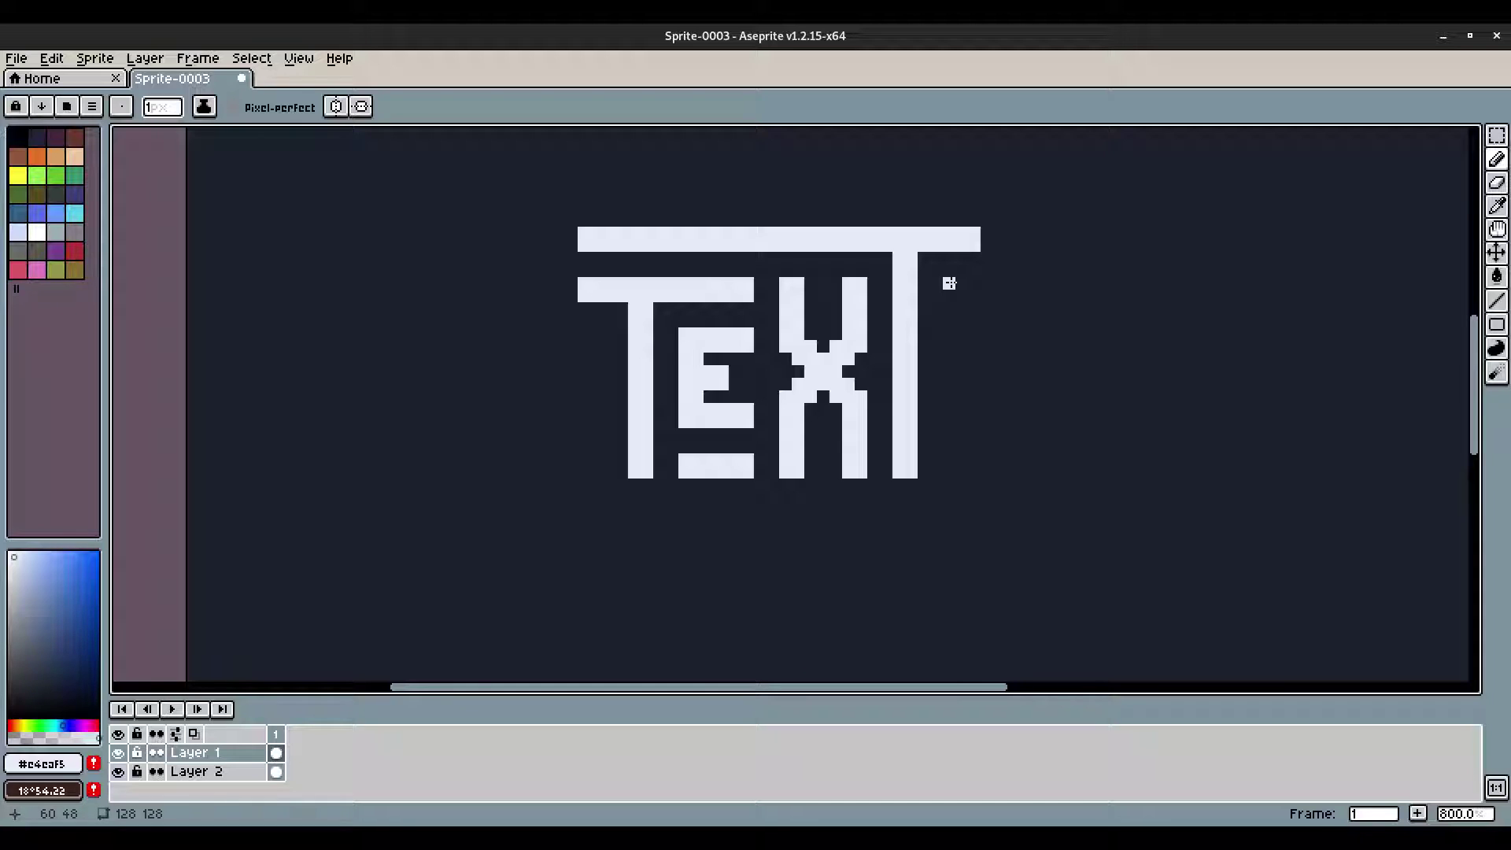
Step: Draw a two-pixel-thick frame line down beside the second T, beneath all the letters, and up to below the first T's crossbar
{"action": "left_click_drag", "start_coordinate": [948, 283], "coordinate": [971, 307]}
{"action": "left_click", "coordinate": [971, 285]}
{"action": "left_click", "coordinate": [964, 306]}
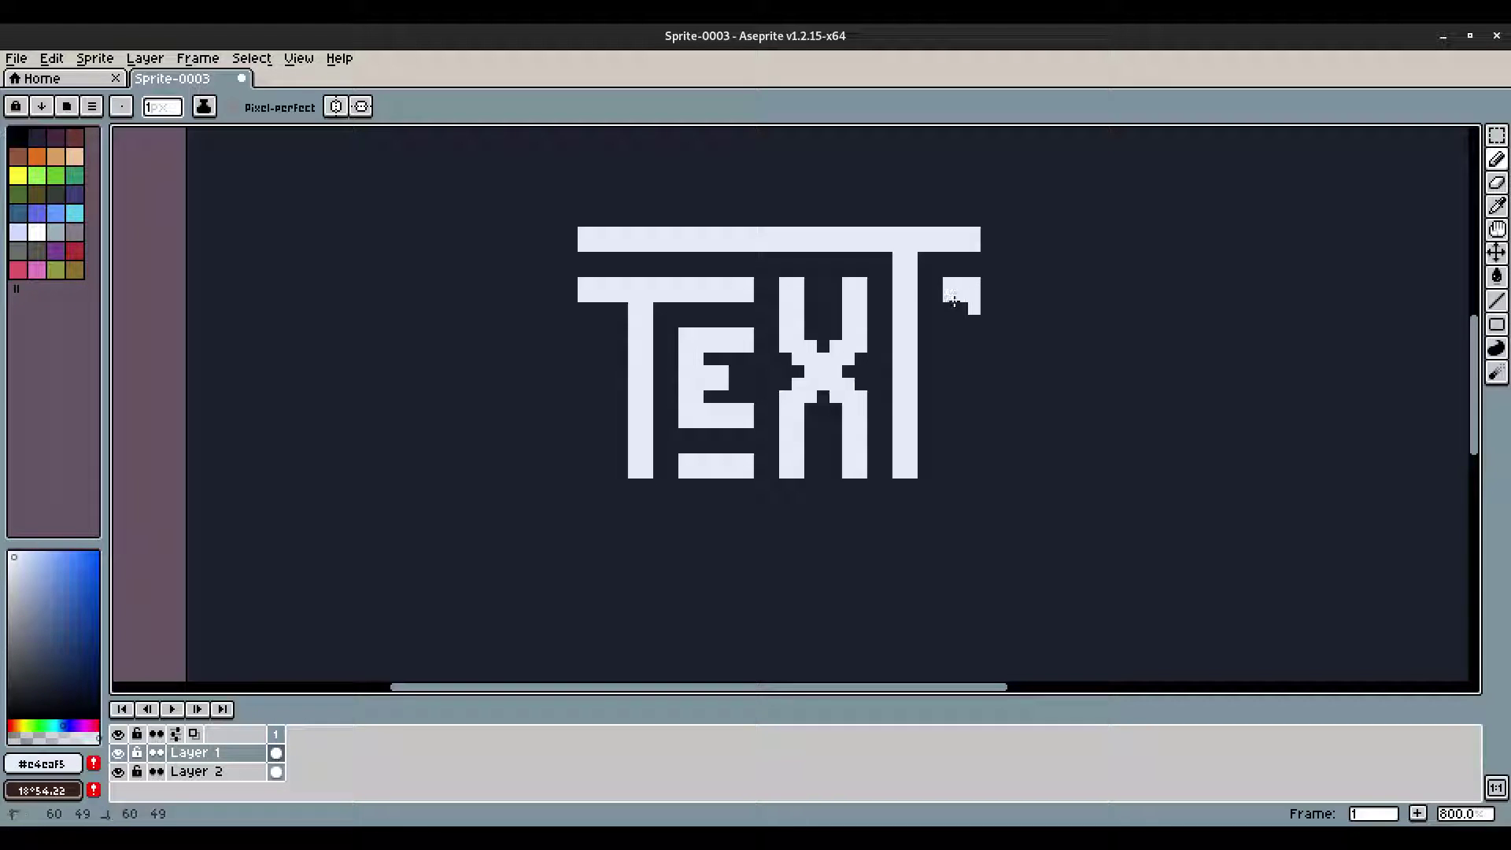
{"action": "mouse_move", "coordinate": [956, 308]}
{"action": "left_mouse_down"}
{"action": "mouse_move", "coordinate": [948, 509]}
{"action": "mouse_move", "coordinate": [948, 492]}
{"action": "mouse_move", "coordinate": [808, 497]}
{"action": "mouse_move", "coordinate": [965, 499]}
{"action": "mouse_move", "coordinate": [585, 508]}
{"action": "mouse_move", "coordinate": [595, 336]}
{"action": "mouse_move", "coordinate": [576, 473]}
{"action": "mouse_move", "coordinate": [598, 510]}
{"action": "mouse_move", "coordinate": [583, 524]}
{"action": "mouse_move", "coordinate": [966, 523]}
{"action": "mouse_move", "coordinate": [963, 318]}
{"action": "left_mouse_up"}
{"action": "key", "text": "e"}
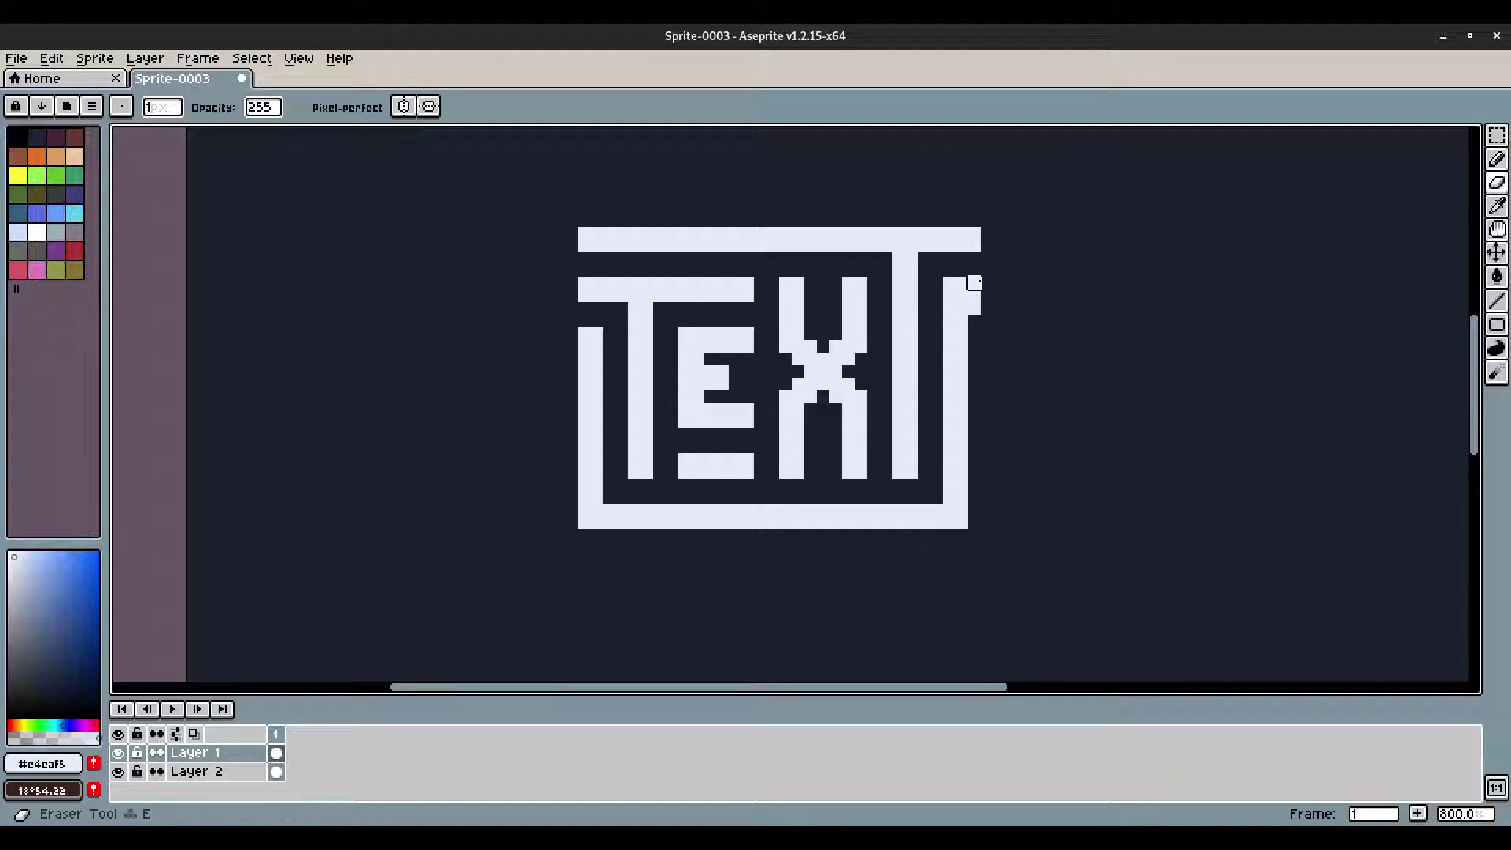
Step: Extend the frame's upper end and the long crossbar to the right so both end at the same column
{"action": "key", "text": "b"}
{"action": "scroll", "coordinate": [1008, 275], "scroll_direction": "down", "scroll_amount": 5}
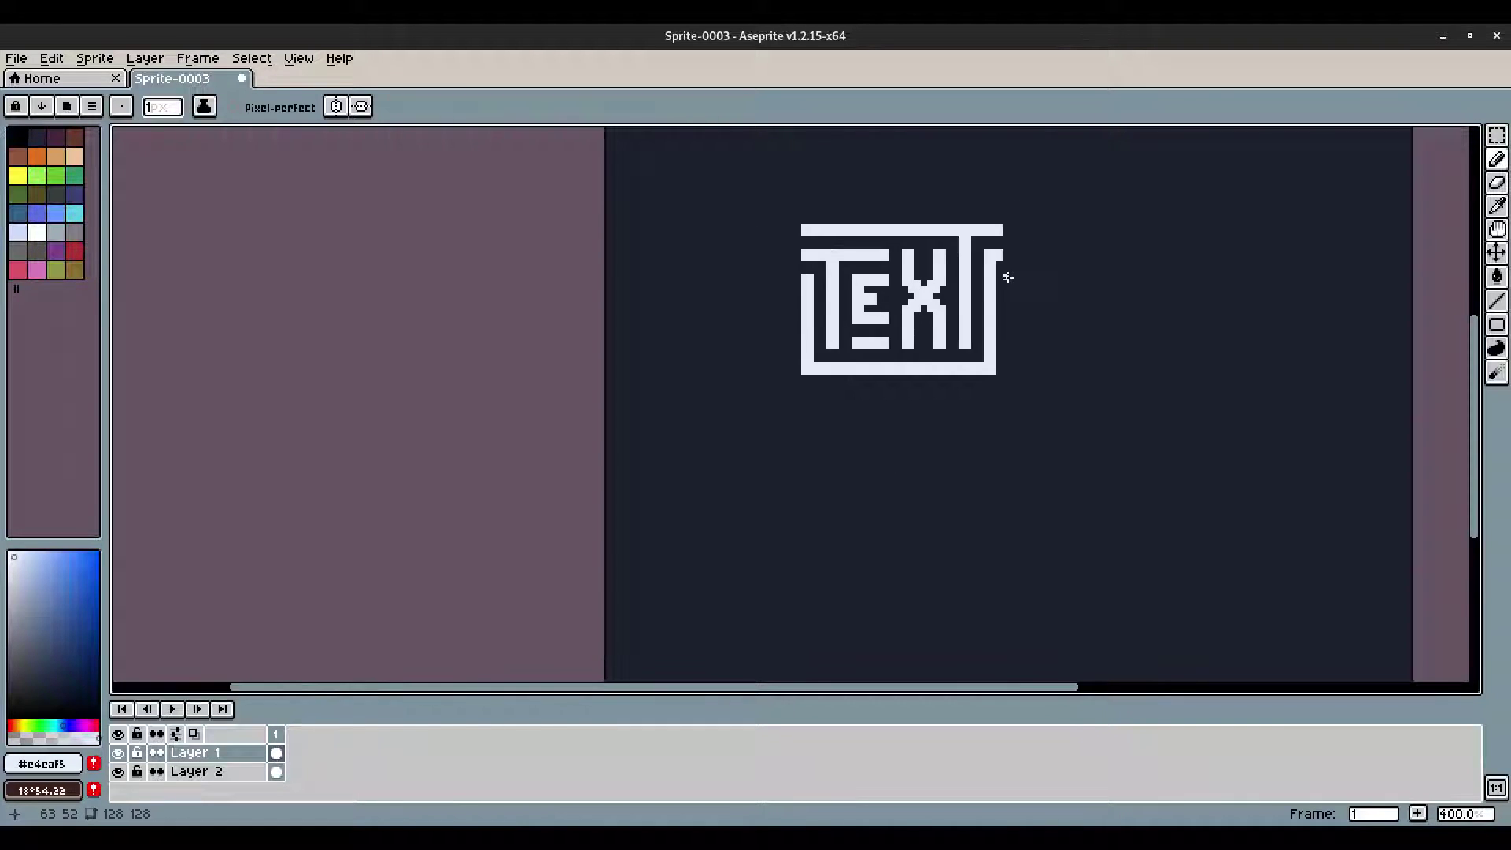
{"action": "scroll", "coordinate": [1013, 263], "scroll_direction": "up", "scroll_amount": 6}
{"action": "mouse_move", "coordinate": [963, 263]}
{"action": "left_mouse_down"}
{"action": "mouse_move", "coordinate": [981, 279]}
{"action": "mouse_move", "coordinate": [980, 263]}
{"action": "left_mouse_up"}
{"action": "left_click", "coordinate": [979, 197]}
{"action": "scroll", "coordinate": [979, 197], "scroll_direction": "down", "scroll_amount": 6}
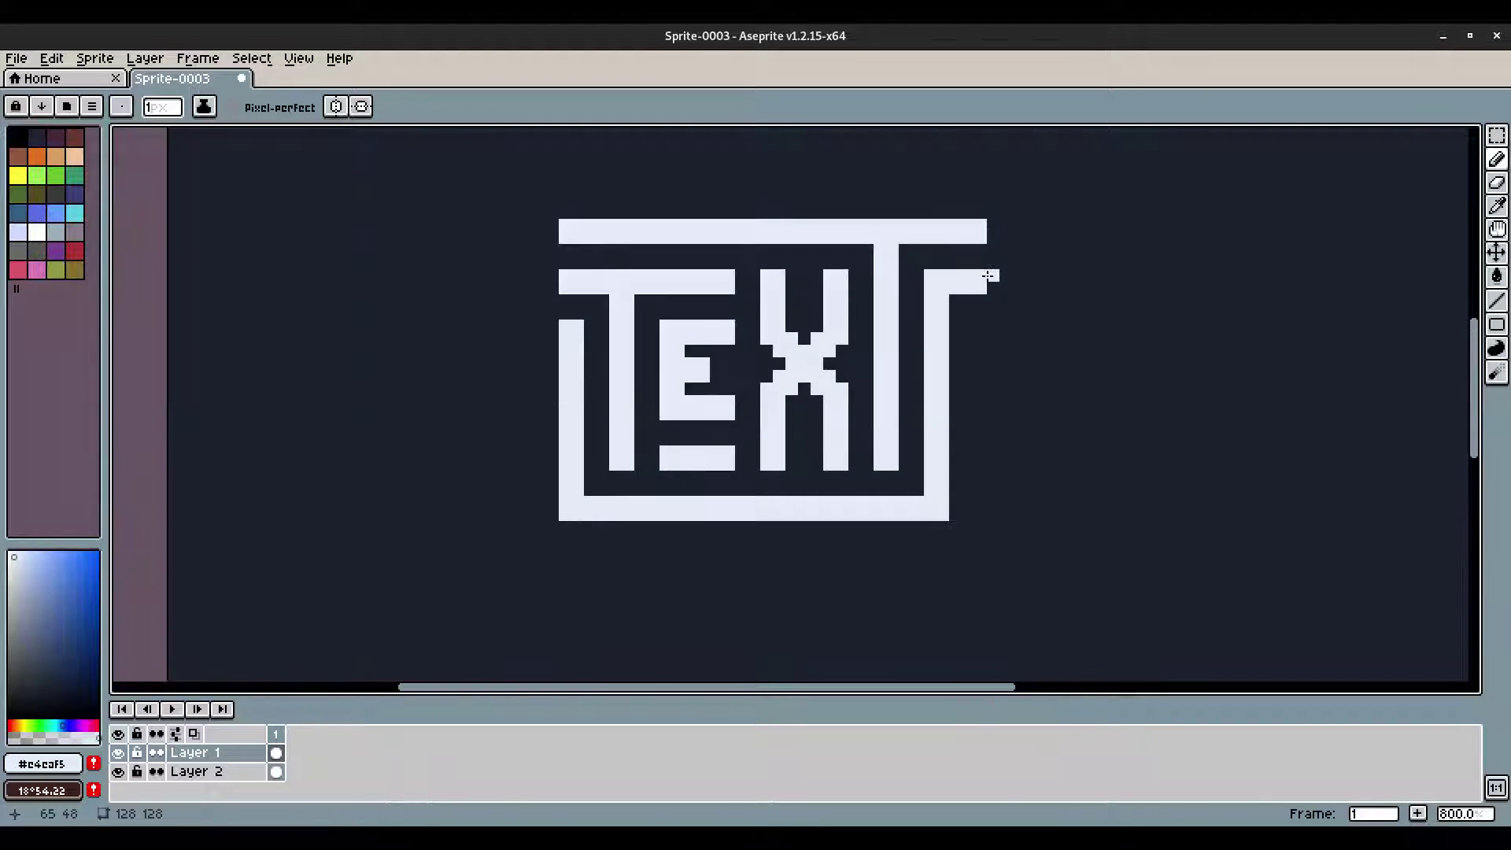
{"action": "scroll", "coordinate": [1032, 329], "scroll_direction": "up", "scroll_amount": 6}
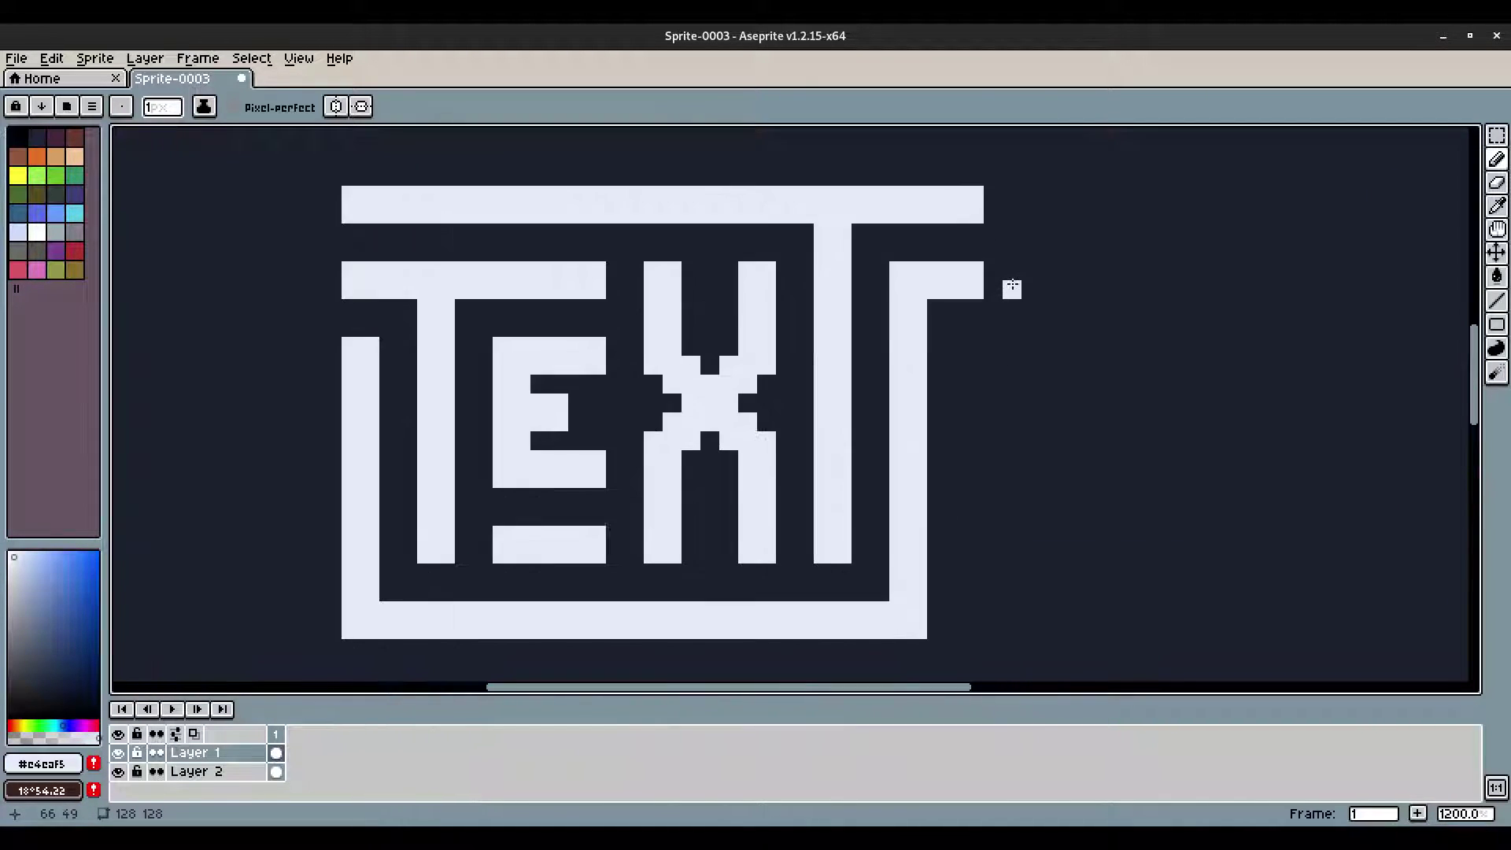
{"action": "left_click_drag", "start_coordinate": [880, 362], "coordinate": [957, 349]}
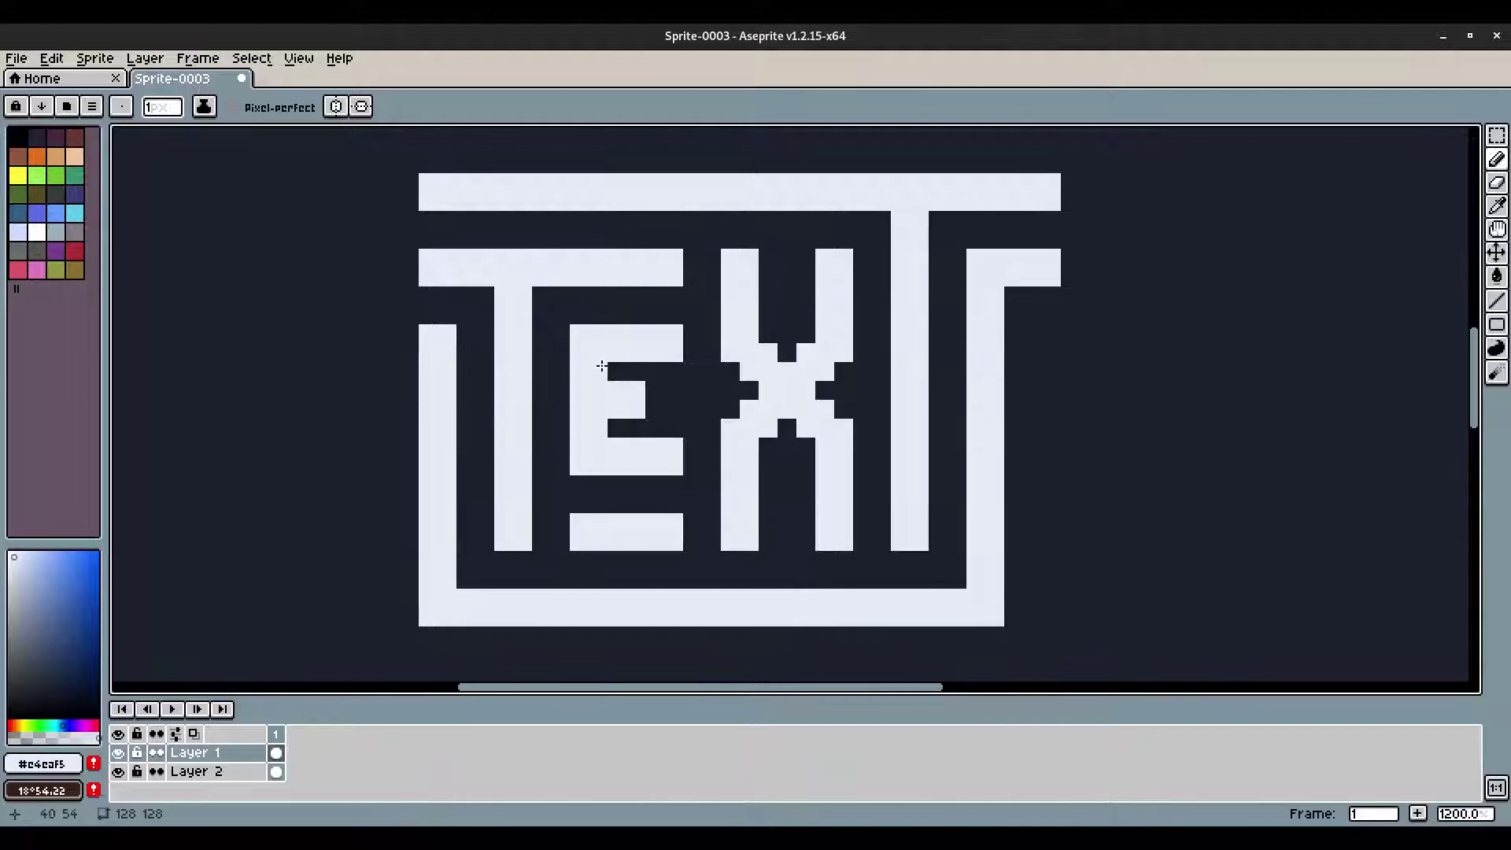
Step: Erase the outer corner pixel at both lower corners of the frame line
{"action": "scroll", "coordinate": [847, 435], "scroll_direction": "down", "scroll_amount": 3}
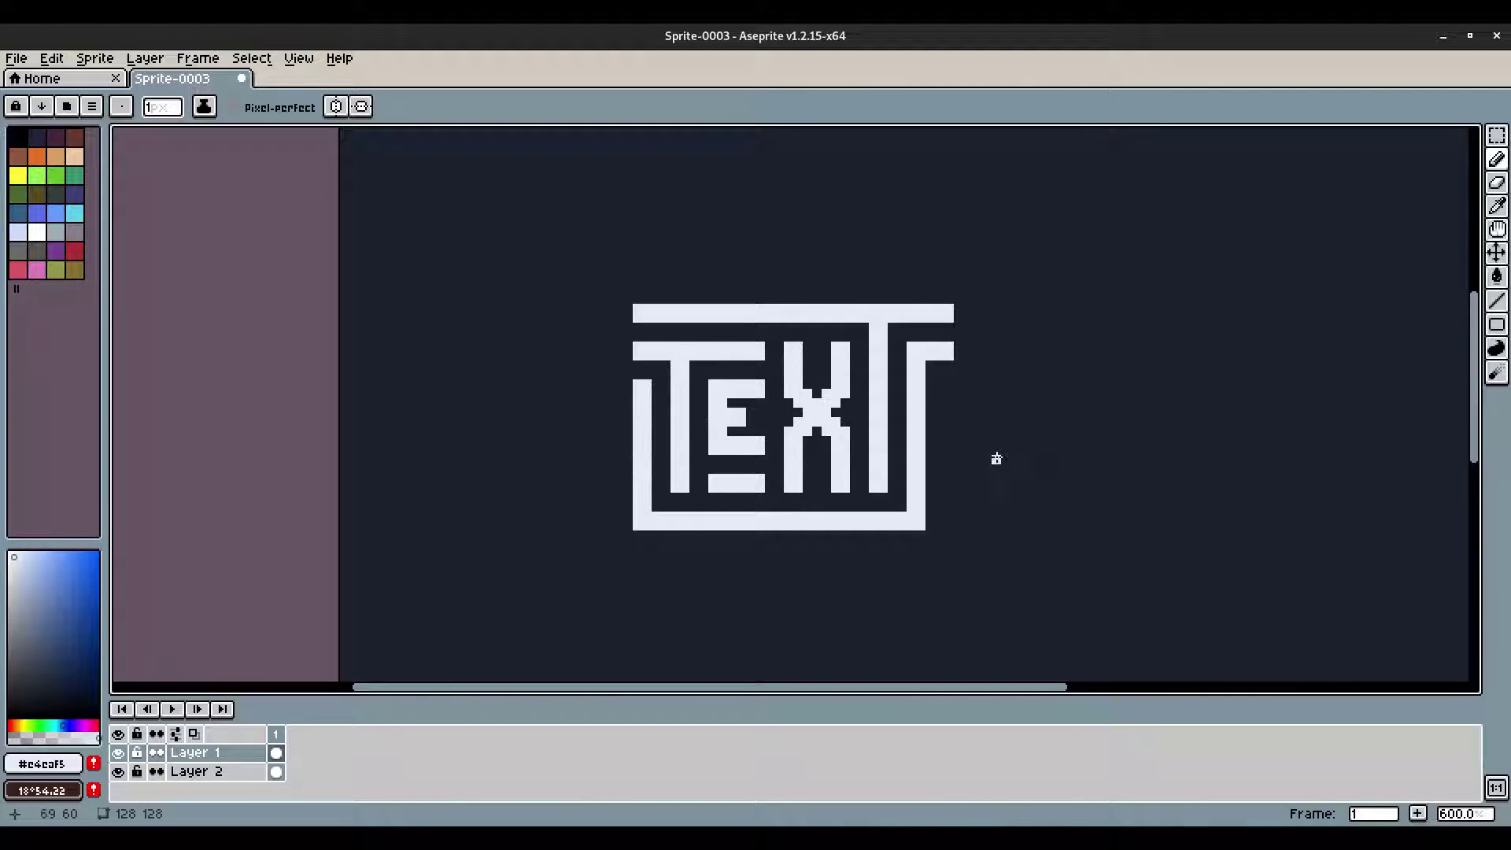
{"action": "scroll", "coordinate": [996, 458], "scroll_direction": "up", "scroll_amount": 3}
{"action": "scroll", "coordinate": [1012, 516], "scroll_direction": "down", "scroll_amount": 2}
{"action": "key", "text": "e"}
{"action": "left_click", "coordinate": [968, 587]}
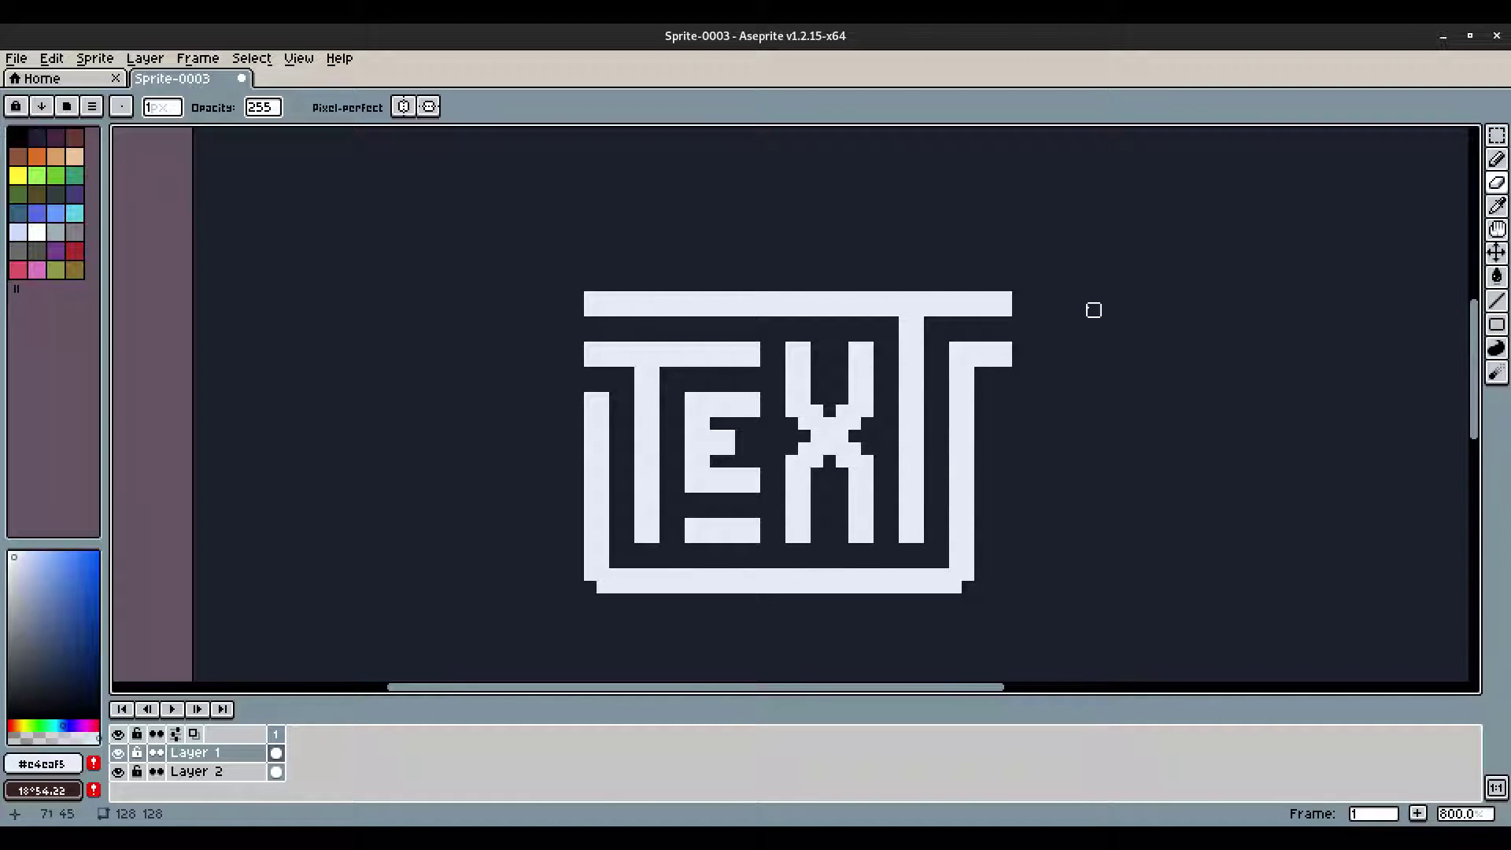
Step: Erase the upper corner pixels at both ends of the long crossbar and the lower corner pixel of the frame's upper-right end
{"action": "scroll", "coordinate": [1088, 391], "scroll_direction": "down", "scroll_amount": 4}
{"action": "scroll", "coordinate": [1089, 384], "scroll_direction": "up", "scroll_amount": 4}
{"action": "left_click", "coordinate": [1005, 362]}
{"action": "scroll", "coordinate": [1123, 433], "scroll_direction": "down", "scroll_amount": 4}
{"action": "scroll", "coordinate": [1121, 438], "scroll_direction": "up", "scroll_amount": 3}
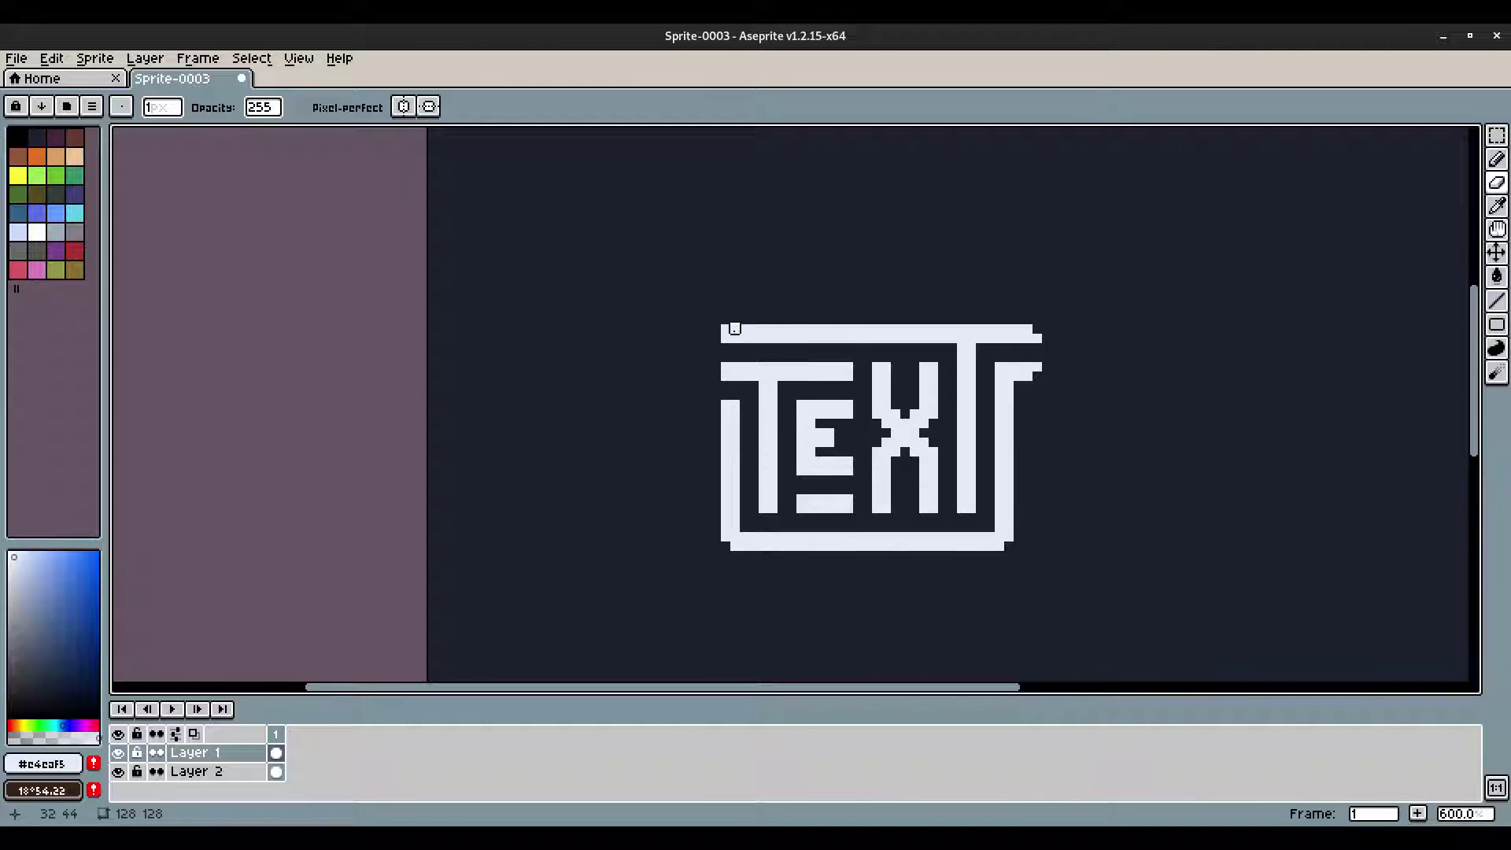
{"action": "scroll", "coordinate": [1106, 397], "scroll_direction": "down", "scroll_amount": 3}
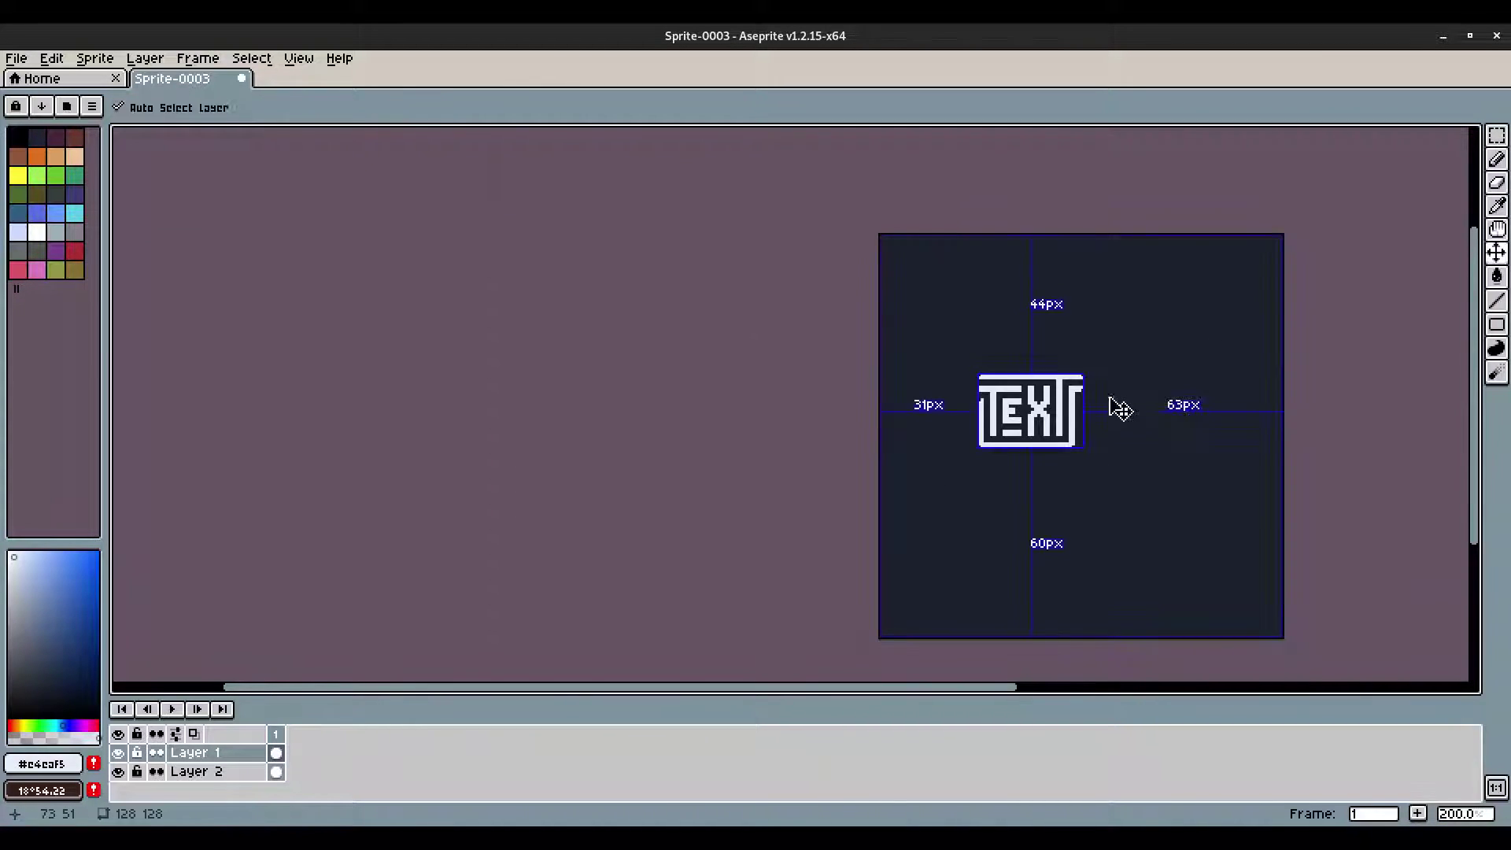
{"action": "key", "text": "ctrl+z"}
Step: Extend the long crossbar and the frame's upper-left end three pixels outward, and fill the frame's inner lower corners with one pixel each
{"action": "scroll", "coordinate": [1118, 396], "scroll_direction": "up", "scroll_amount": 3}
{"action": "scroll", "coordinate": [1110, 403], "scroll_direction": "down", "scroll_amount": 3}
{"action": "scroll", "coordinate": [1103, 398], "scroll_direction": "up", "scroll_amount": 4}
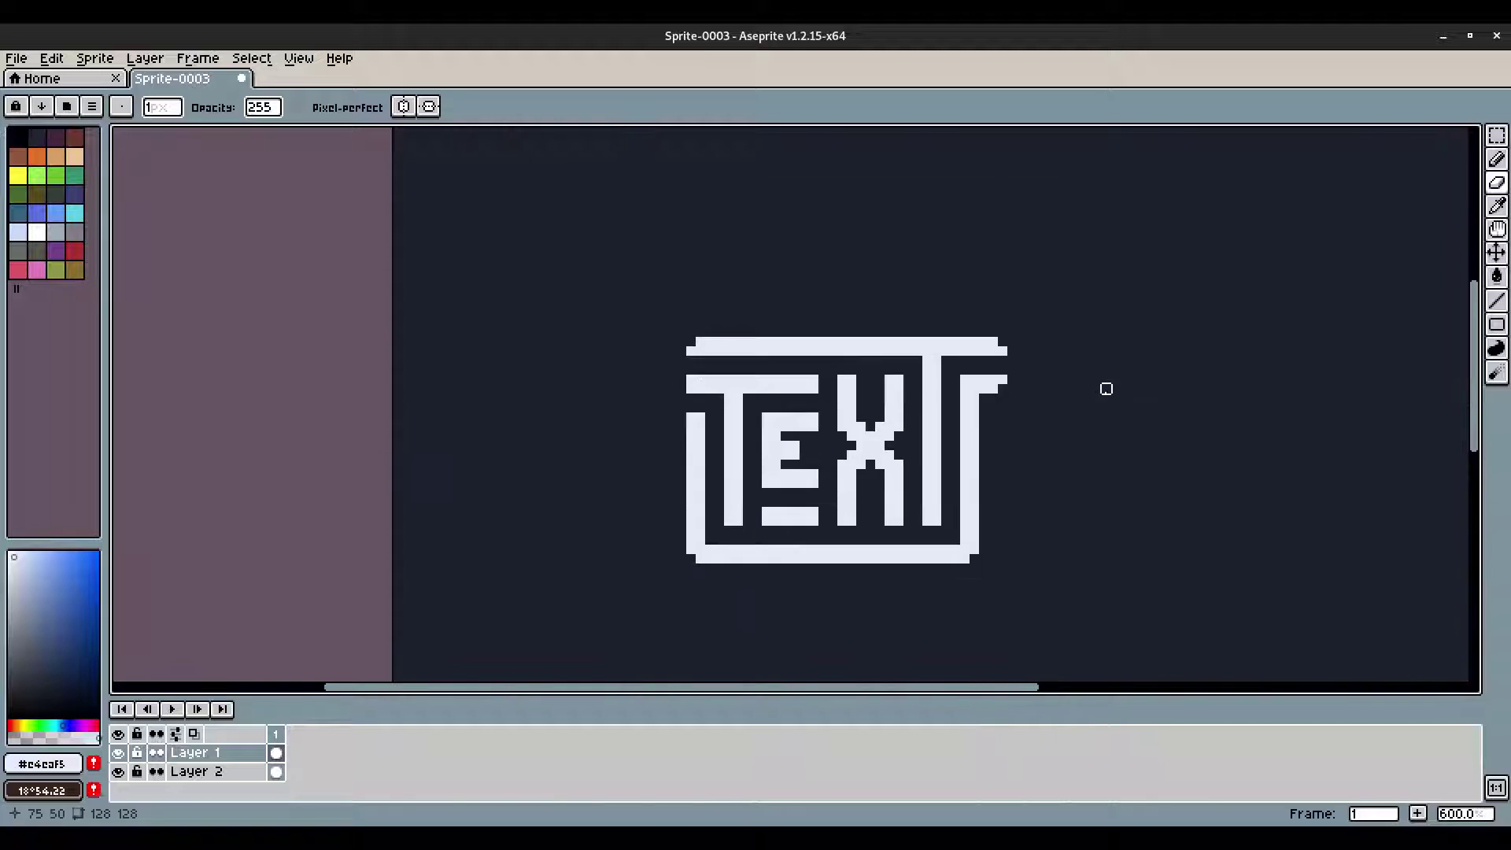
{"action": "left_click_drag", "start_coordinate": [1099, 387], "coordinate": [1123, 361]}
{"action": "scroll", "coordinate": [1106, 377], "scroll_direction": "up", "scroll_amount": 1}
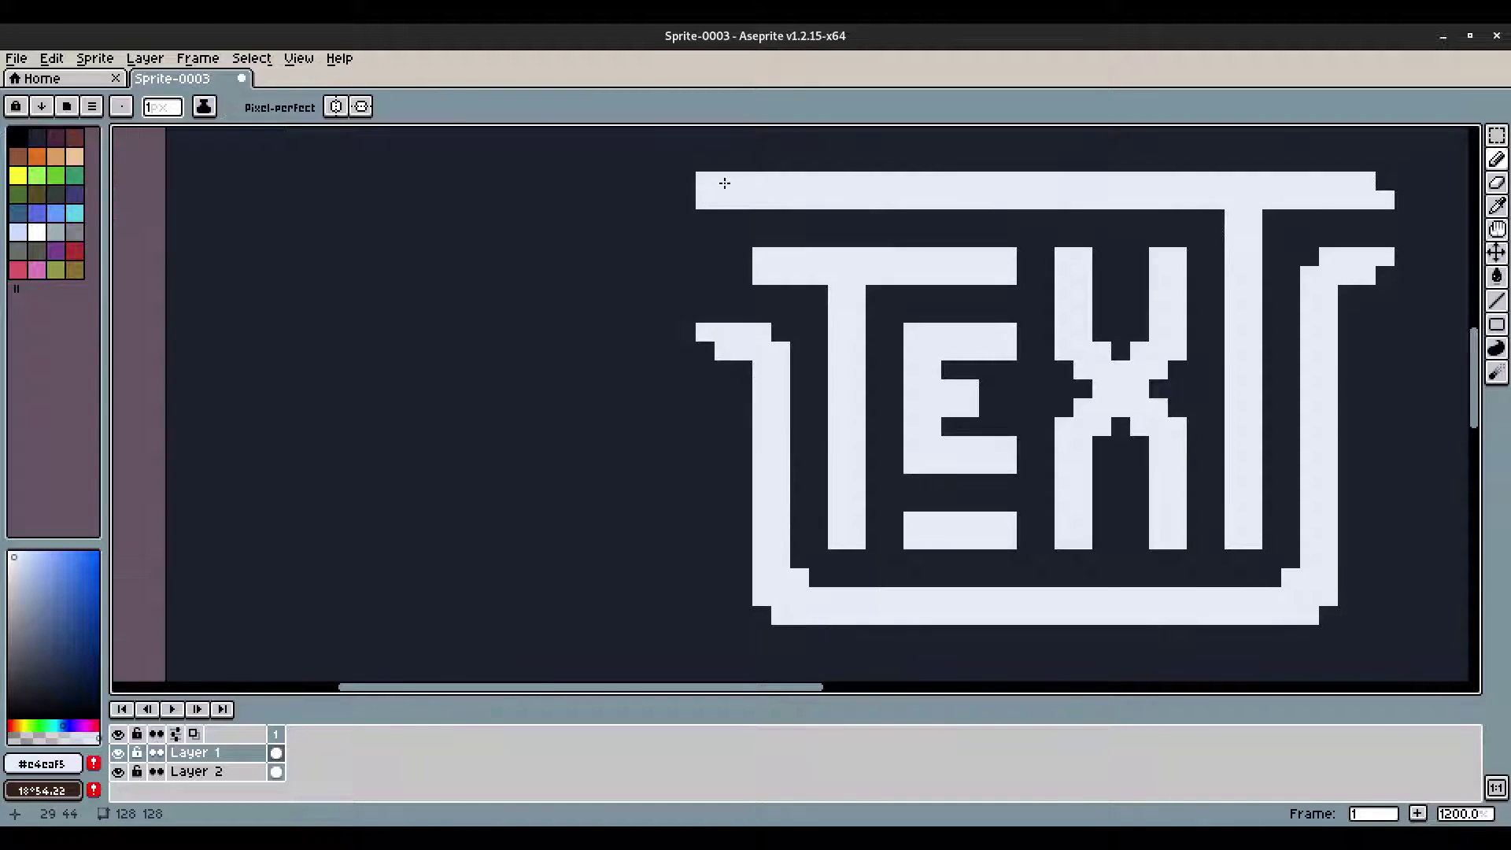
Step: Trim the upper-left corner pixel of the long crossbar and extend the first T's crossbar to the same left edge
{"action": "key", "text": "e"}
{"action": "left_click", "coordinate": [705, 181]}
{"action": "key", "text": "b"}
{"action": "left_click_drag", "start_coordinate": [743, 256], "coordinate": [716, 260]}
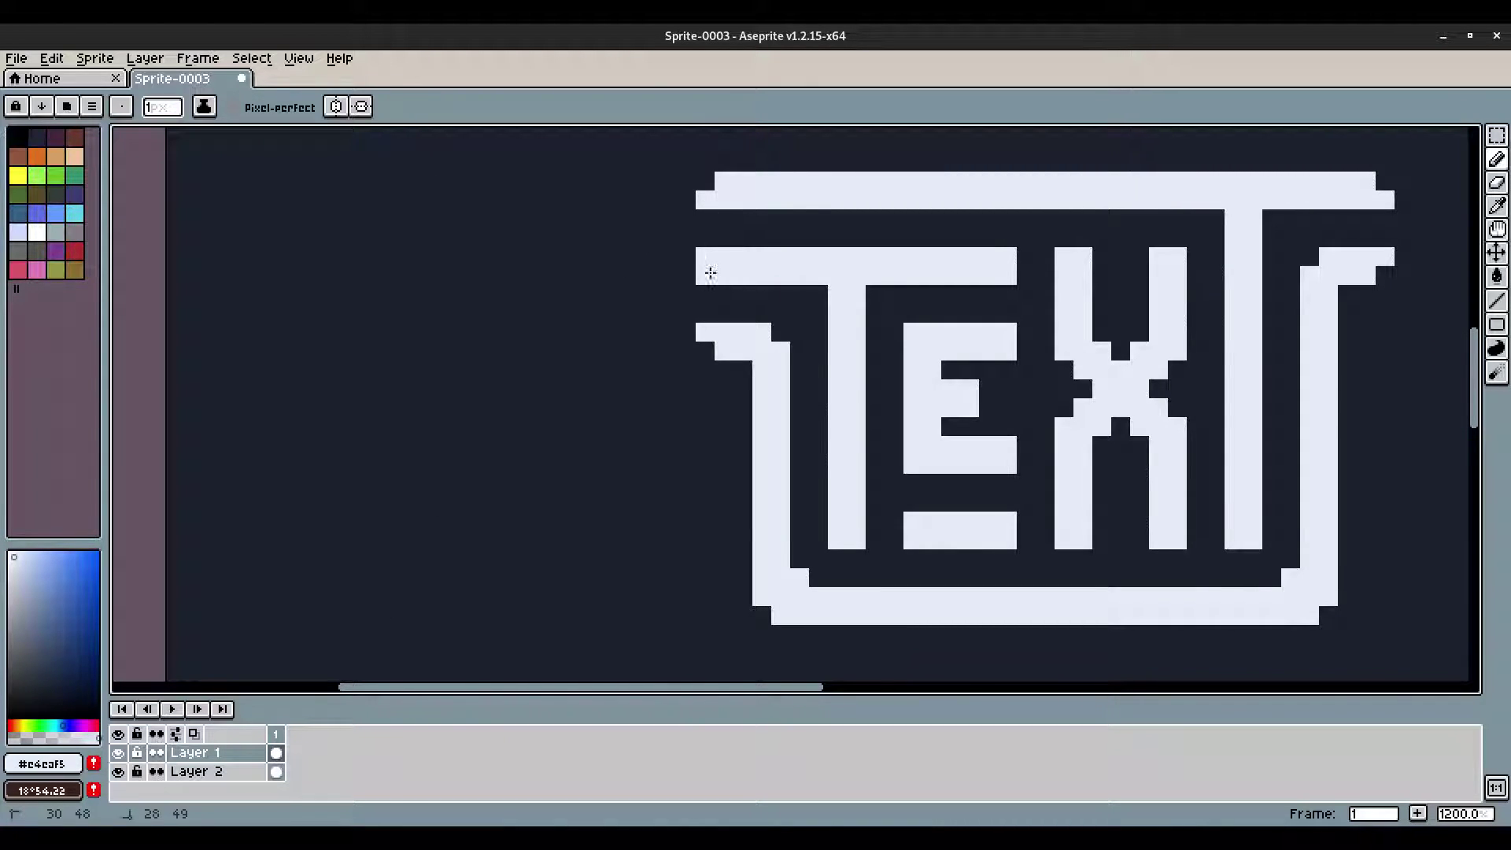
Step: Examine the proportions of the lettering and frame from close up and from a distance
{"action": "scroll", "coordinate": [1052, 286], "scroll_direction": "down", "scroll_amount": 7}
{"action": "scroll", "coordinate": [1055, 286], "scroll_direction": "up", "scroll_amount": 4}
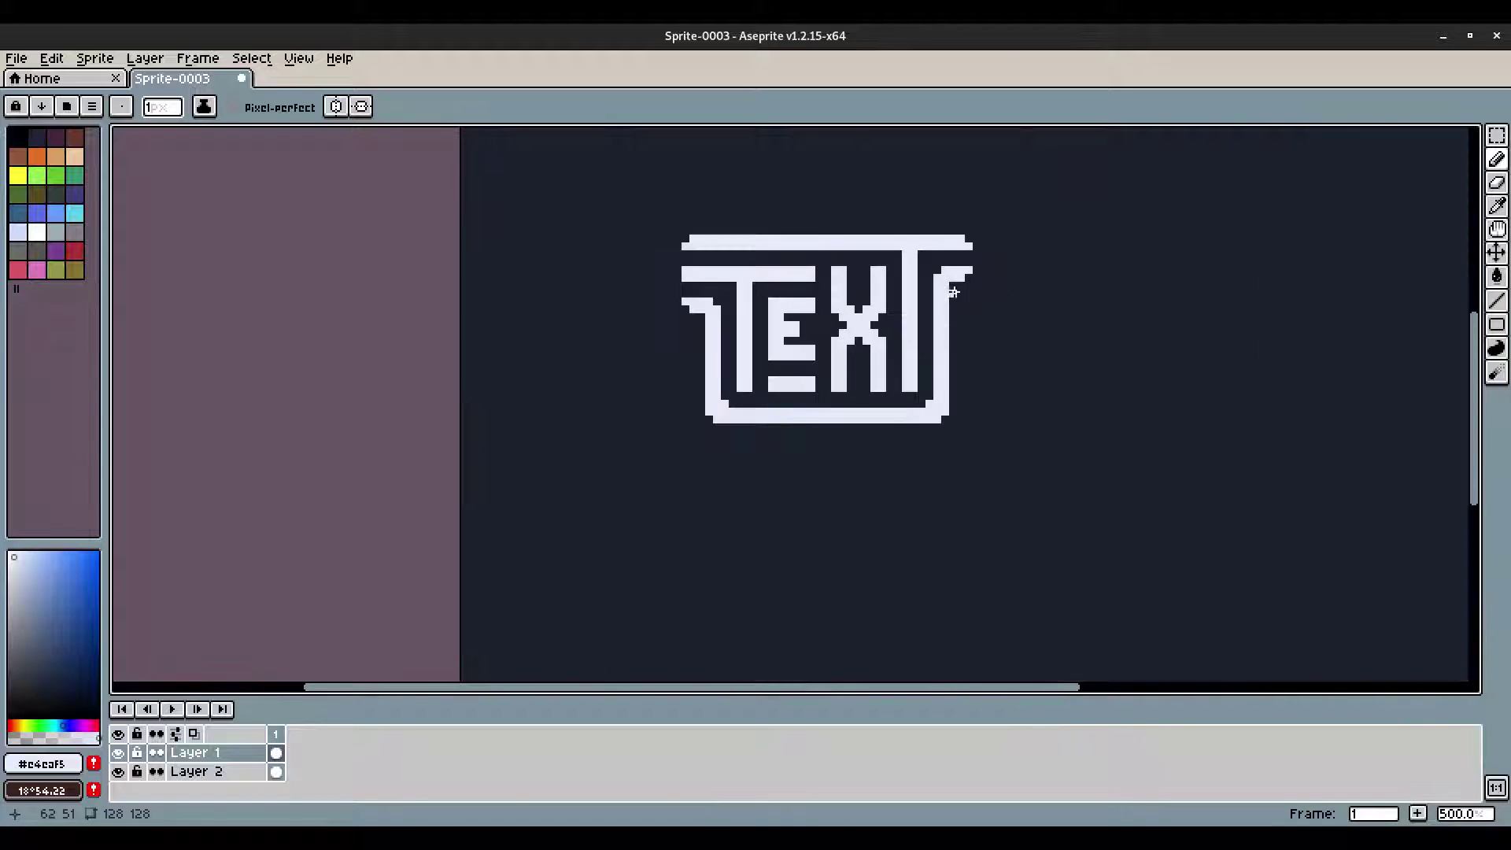
{"action": "scroll", "coordinate": [959, 292], "scroll_direction": "up", "scroll_amount": 2}
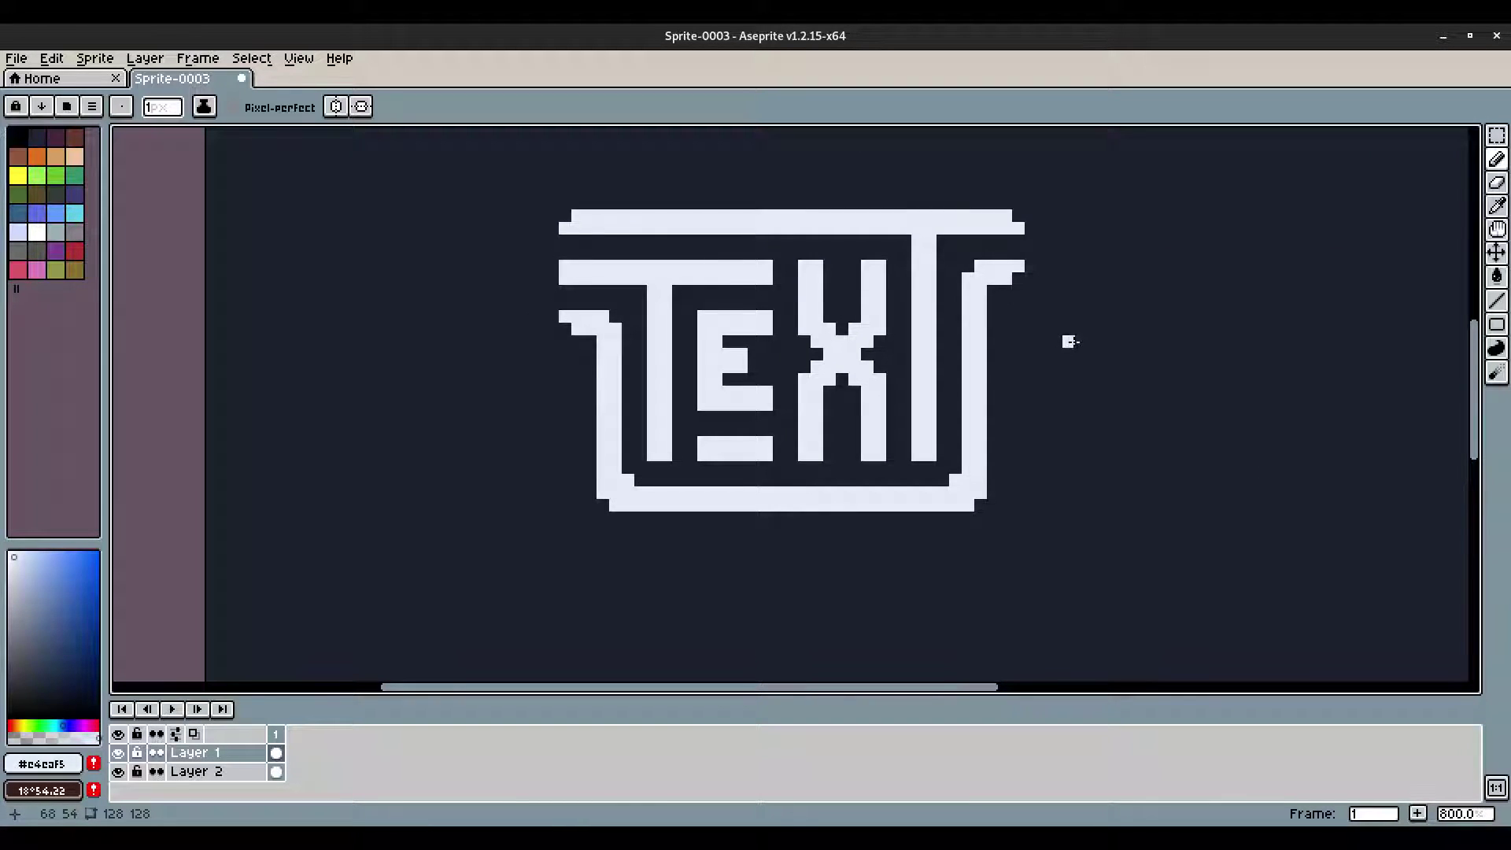
{"action": "scroll", "coordinate": [1068, 341], "scroll_direction": "up", "scroll_amount": 1}
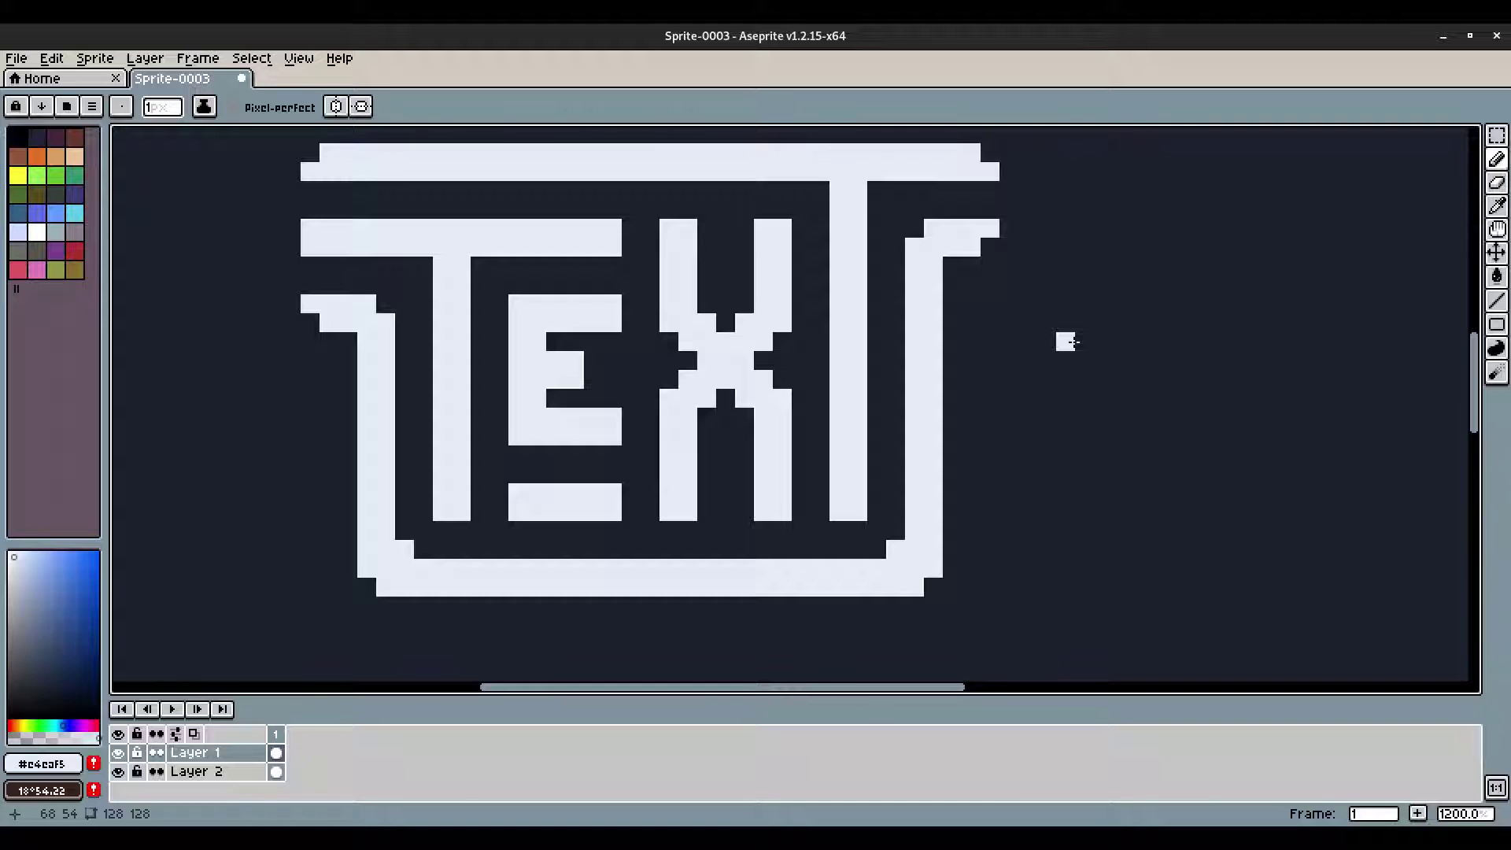
{"action": "scroll", "coordinate": [841, 378], "scroll_direction": "down", "scroll_amount": 3}
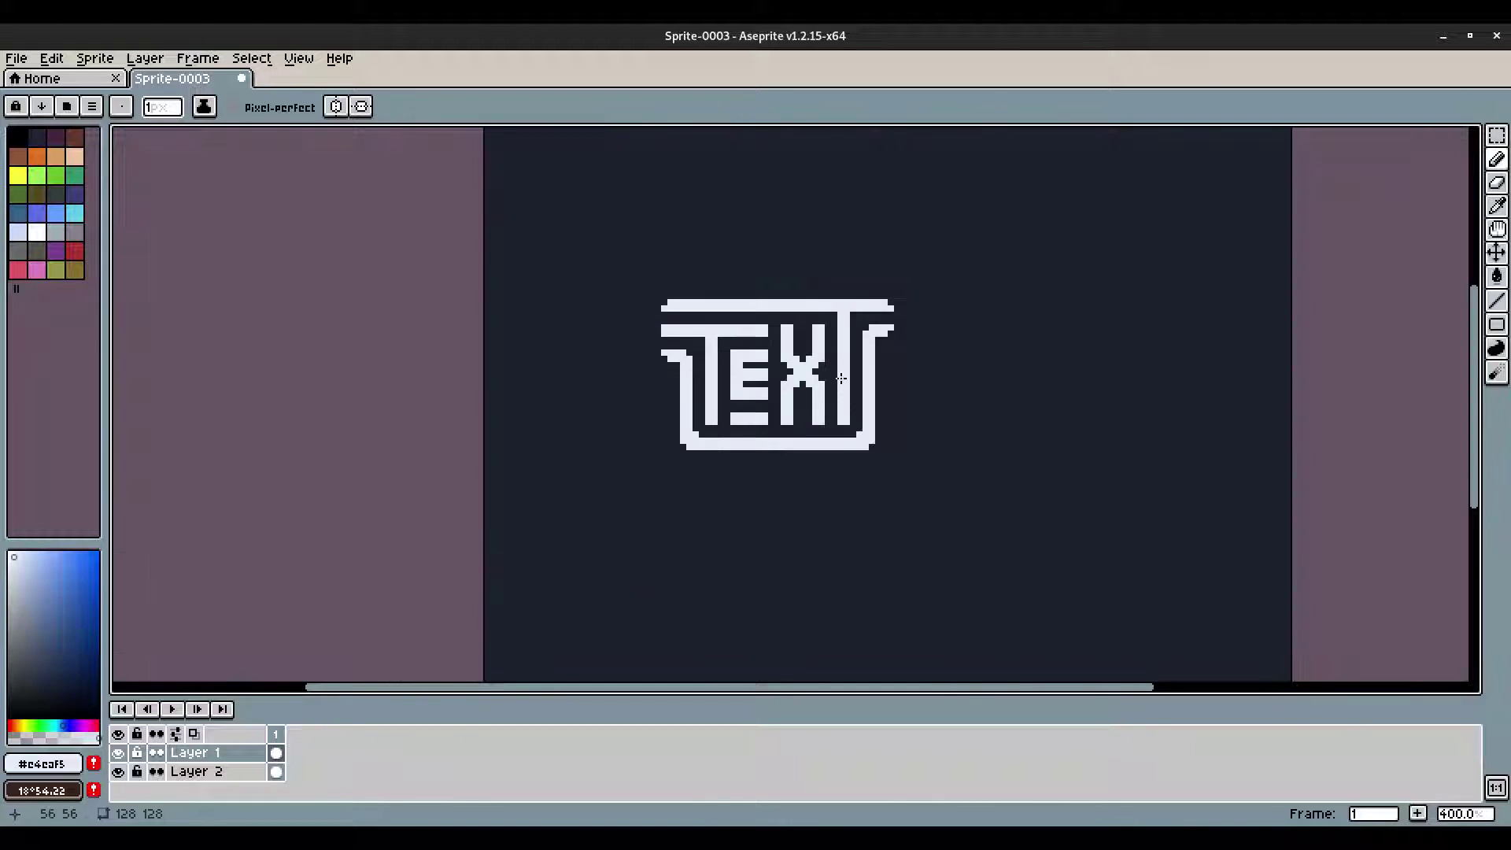
{"action": "scroll", "coordinate": [756, 375], "scroll_direction": "up", "scroll_amount": 1}
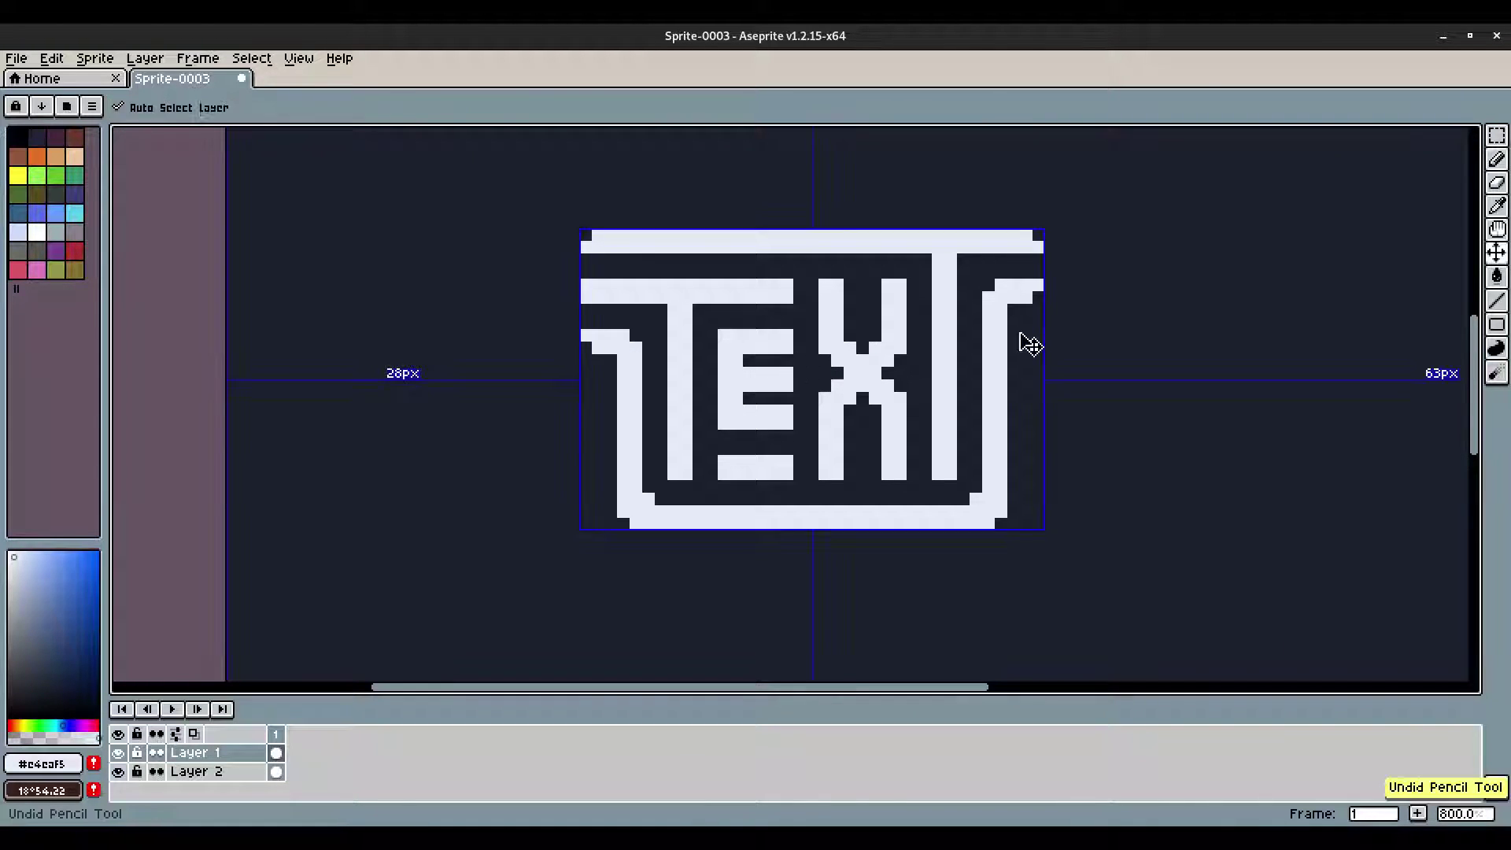
{"action": "scroll", "coordinate": [863, 365], "scroll_direction": "up", "scroll_amount": 1}
{"action": "scroll", "coordinate": [1177, 320], "scroll_direction": "down", "scroll_amount": 4}
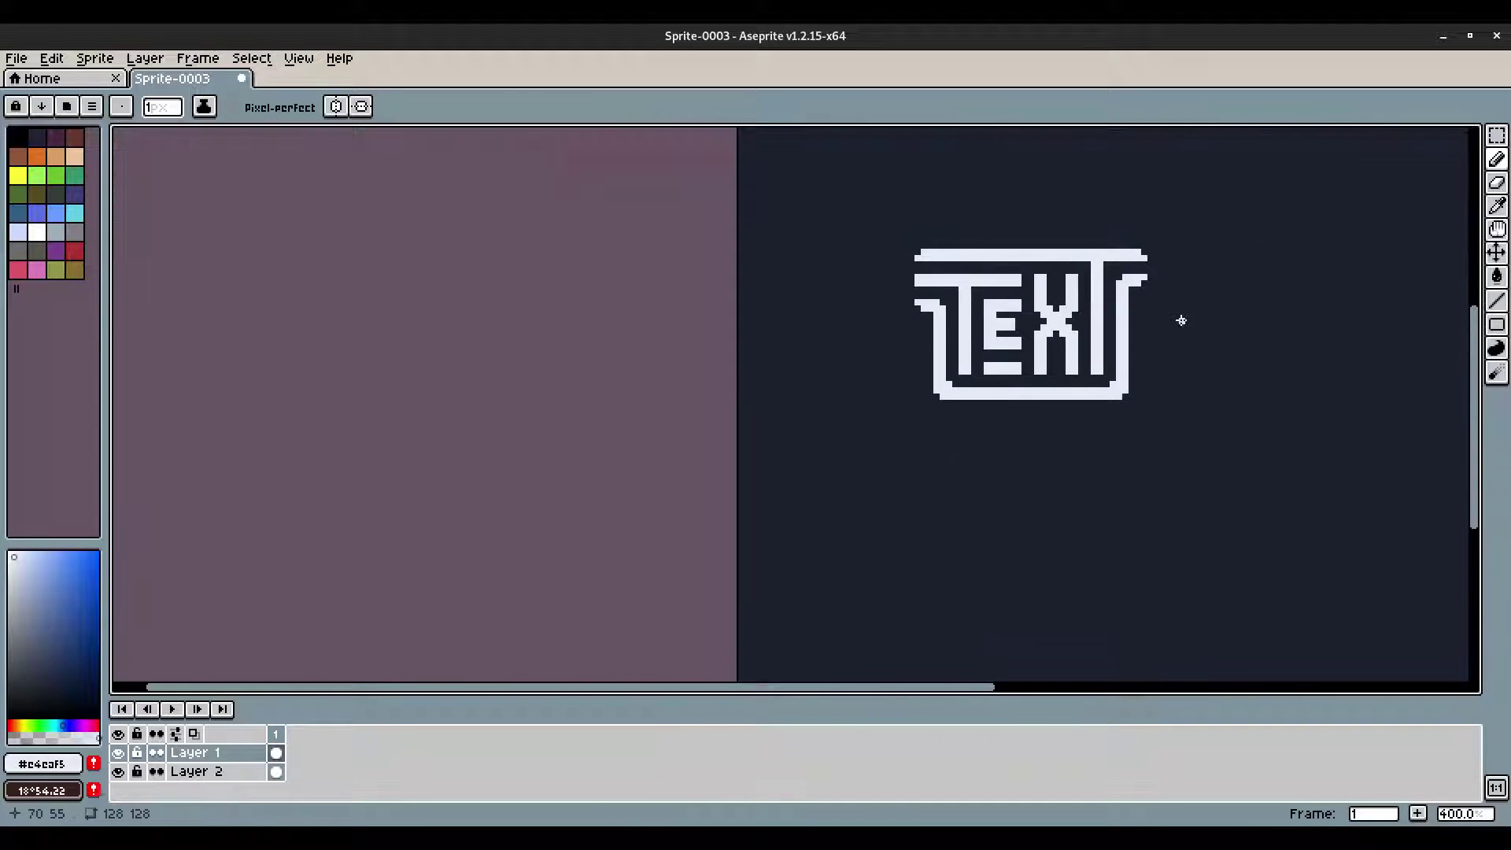
{"action": "scroll", "coordinate": [1184, 320], "scroll_direction": "up", "scroll_amount": 3}
{"action": "left_click_drag", "start_coordinate": [976, 366], "coordinate": [952, 408]}
Step: Choose a slightly darker light blue (hue 218°, saturation 22, value 94) and shade the tops of both T stems below their crossbars
{"action": "left_click", "coordinate": [29, 559]}
{"action": "scroll", "coordinate": [602, 323], "scroll_direction": "up", "scroll_amount": 2}
{"action": "left_click_drag", "start_coordinate": [706, 354], "coordinate": [725, 354]}
{"action": "left_click_drag", "start_coordinate": [976, 400], "coordinate": [779, 343]}
{"action": "left_click_drag", "start_coordinate": [1138, 217], "coordinate": [1094, 259]}
{"action": "left_click", "coordinate": [988, 234]}
{"action": "left_click", "coordinate": [1013, 235]}
{"action": "left_click", "coordinate": [988, 260]}
{"action": "left_click", "coordinate": [463, 360]}
{"action": "scroll", "coordinate": [479, 539], "scroll_direction": "down", "scroll_amount": 4}
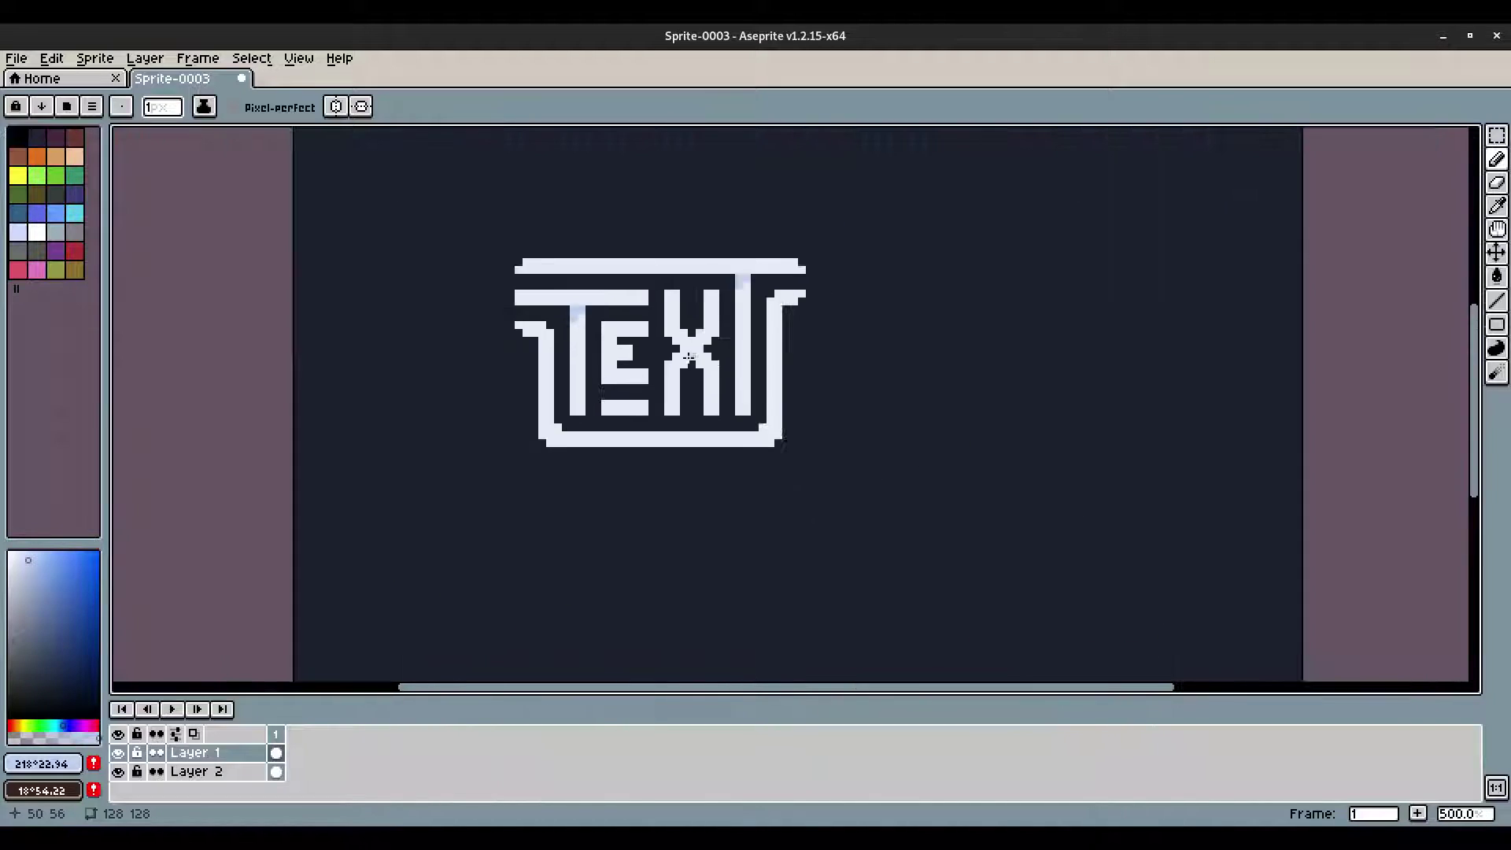
Step: Shade the top of the X's lower-right leg and one pixel on its upper-right arm with the light blue
{"action": "scroll", "coordinate": [732, 367], "scroll_direction": "up", "scroll_amount": 4}
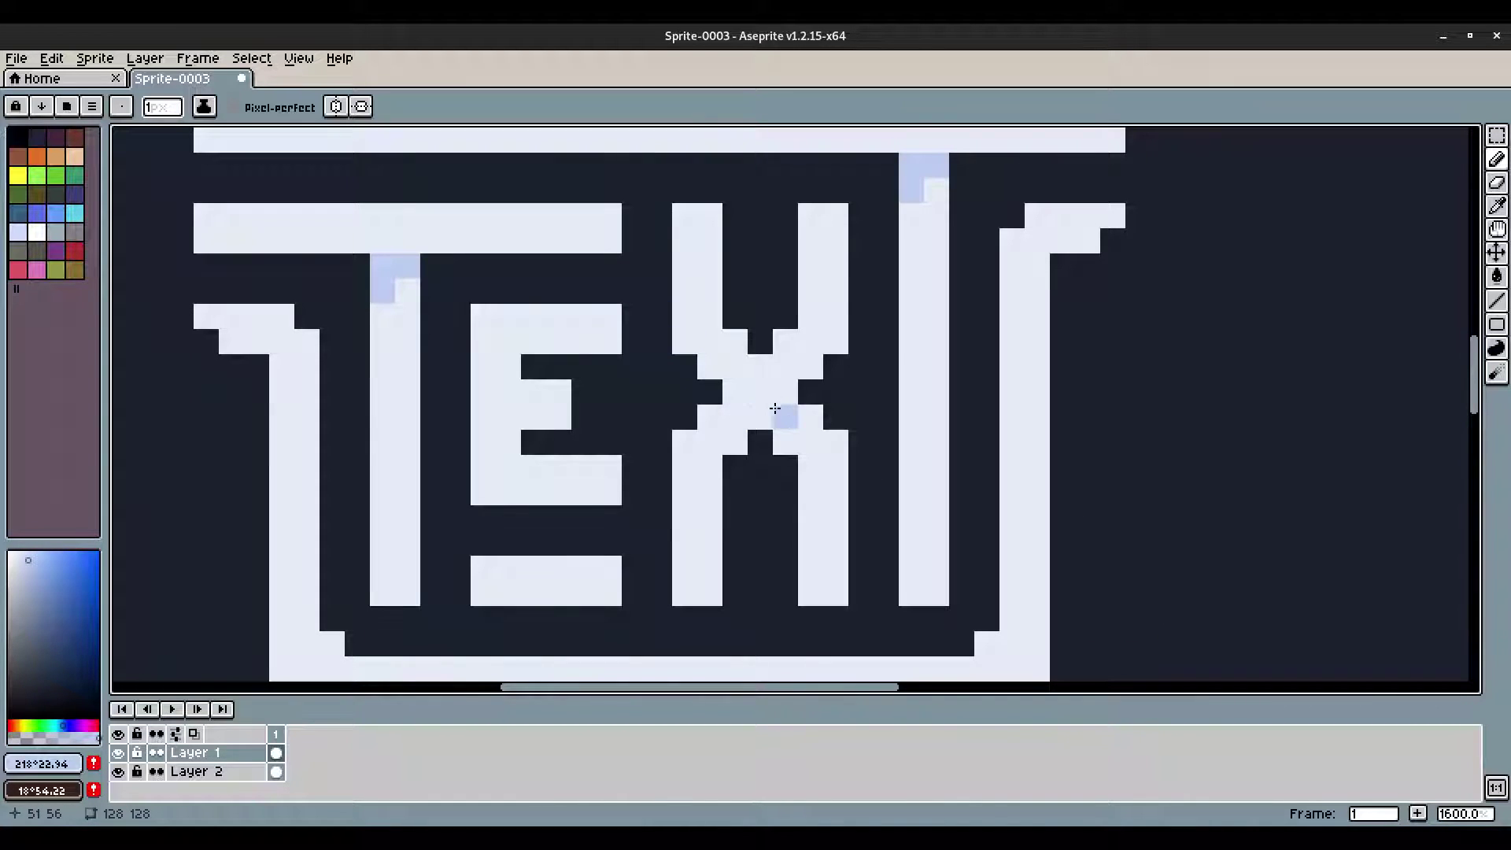
{"action": "left_click_drag", "start_coordinate": [793, 418], "coordinate": [804, 423]}
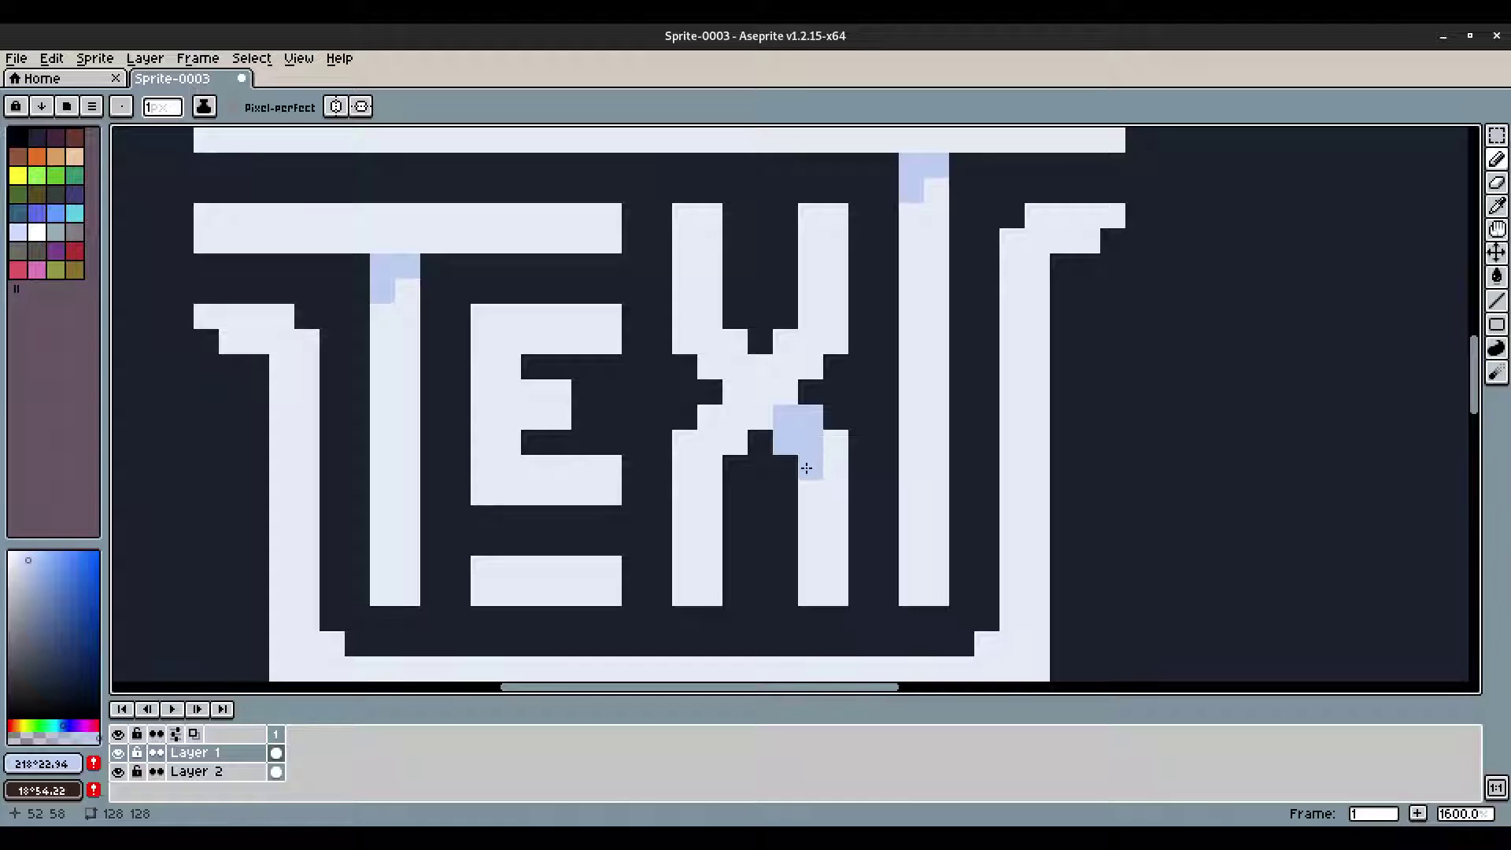
{"action": "scroll", "coordinate": [961, 446], "scroll_direction": "down", "scroll_amount": 1}
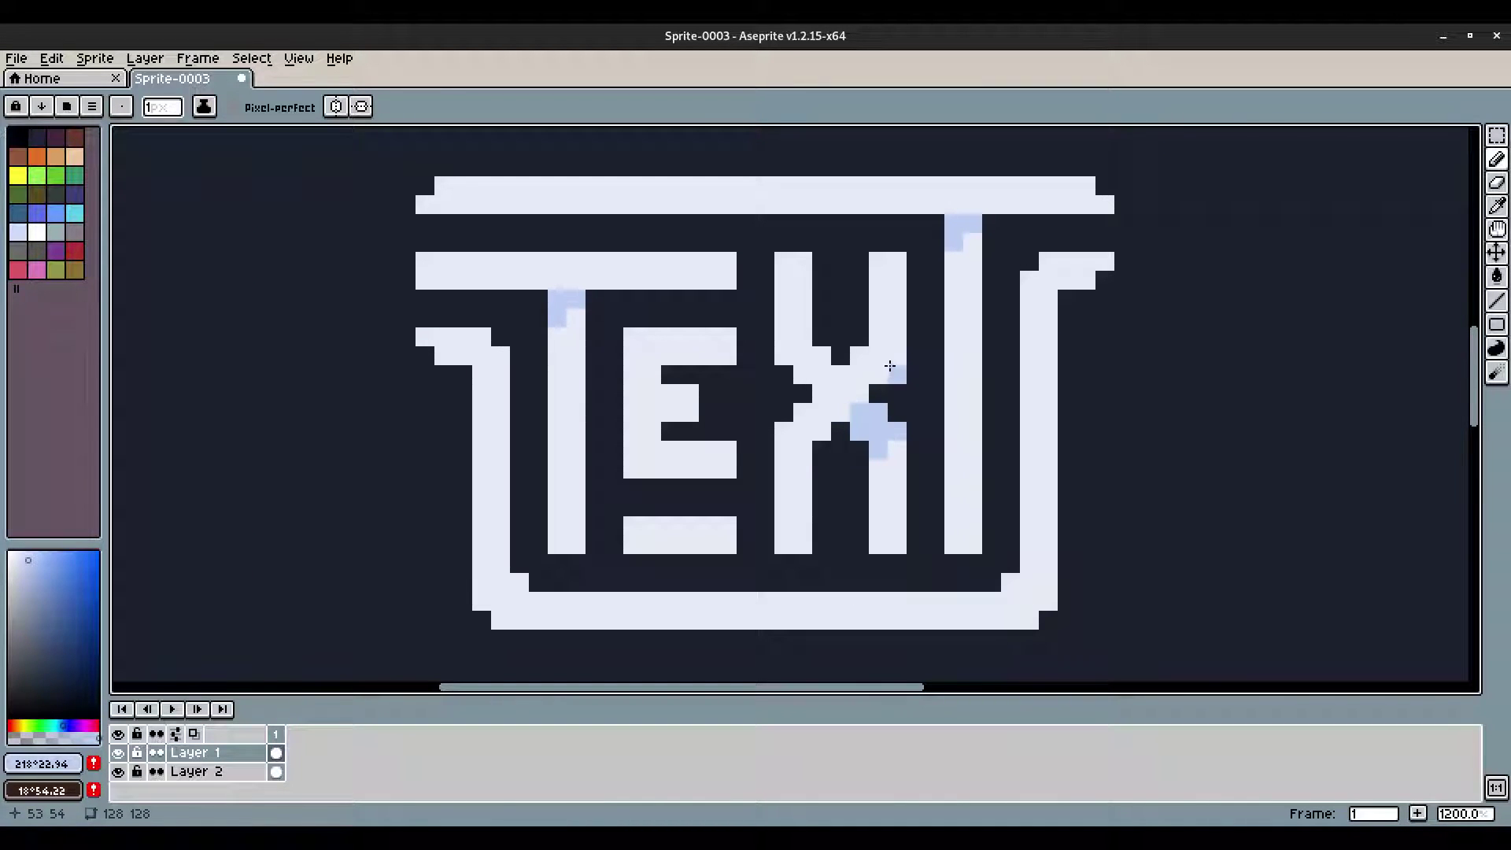
{"action": "left_click_drag", "start_coordinate": [889, 366], "coordinate": [791, 468]}
{"action": "key", "text": "Escape"}
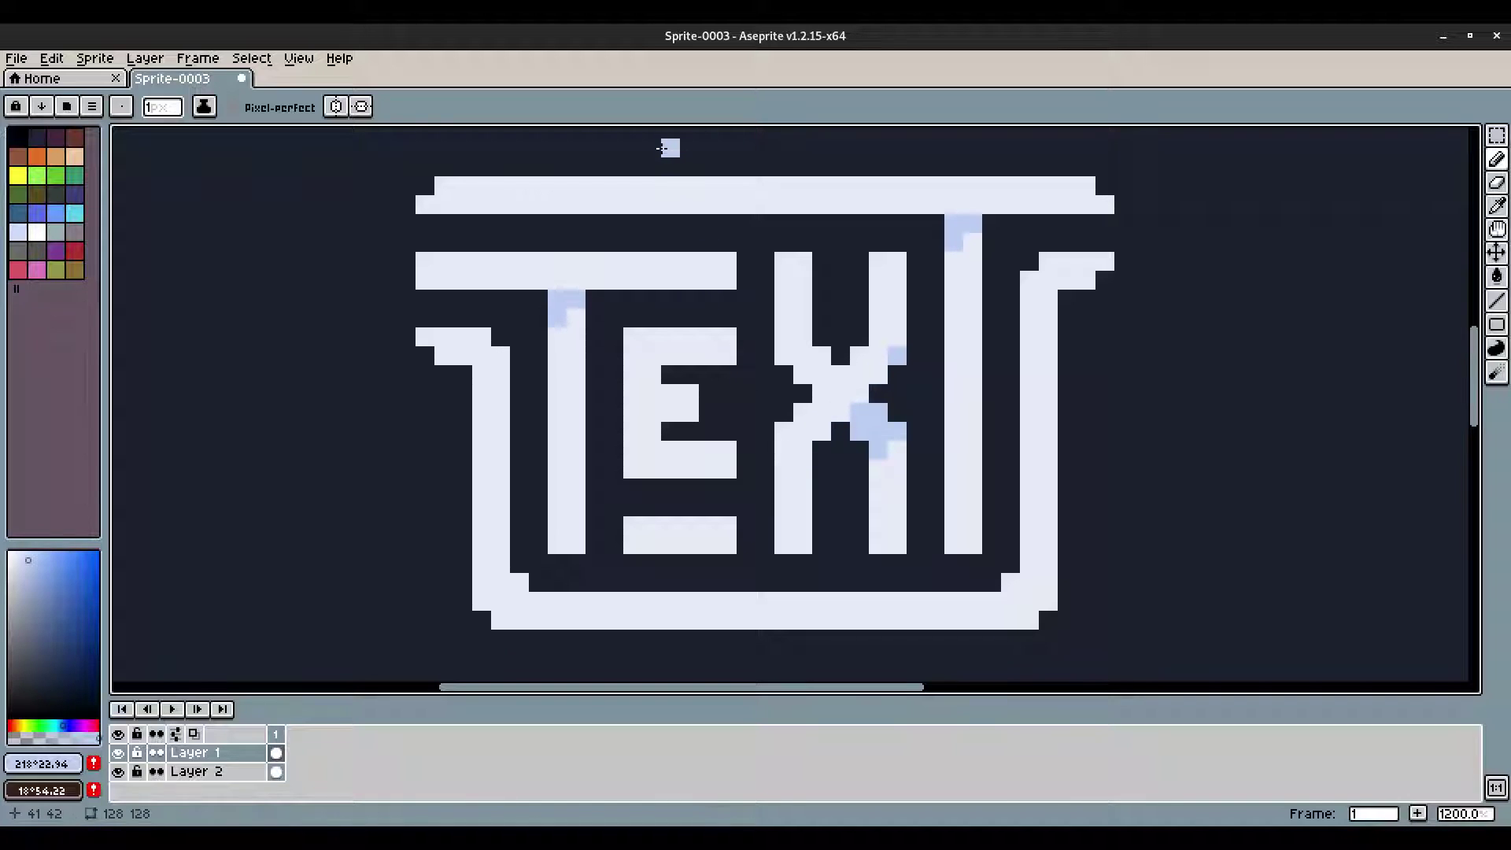
Step: Shade the upper part of the X's lower-left leg with a diagonal light-blue patch
{"action": "scroll", "coordinate": [661, 148], "scroll_direction": "up", "scroll_amount": 2}
{"action": "left_click_drag", "start_coordinate": [596, 132], "coordinate": [765, 398]}
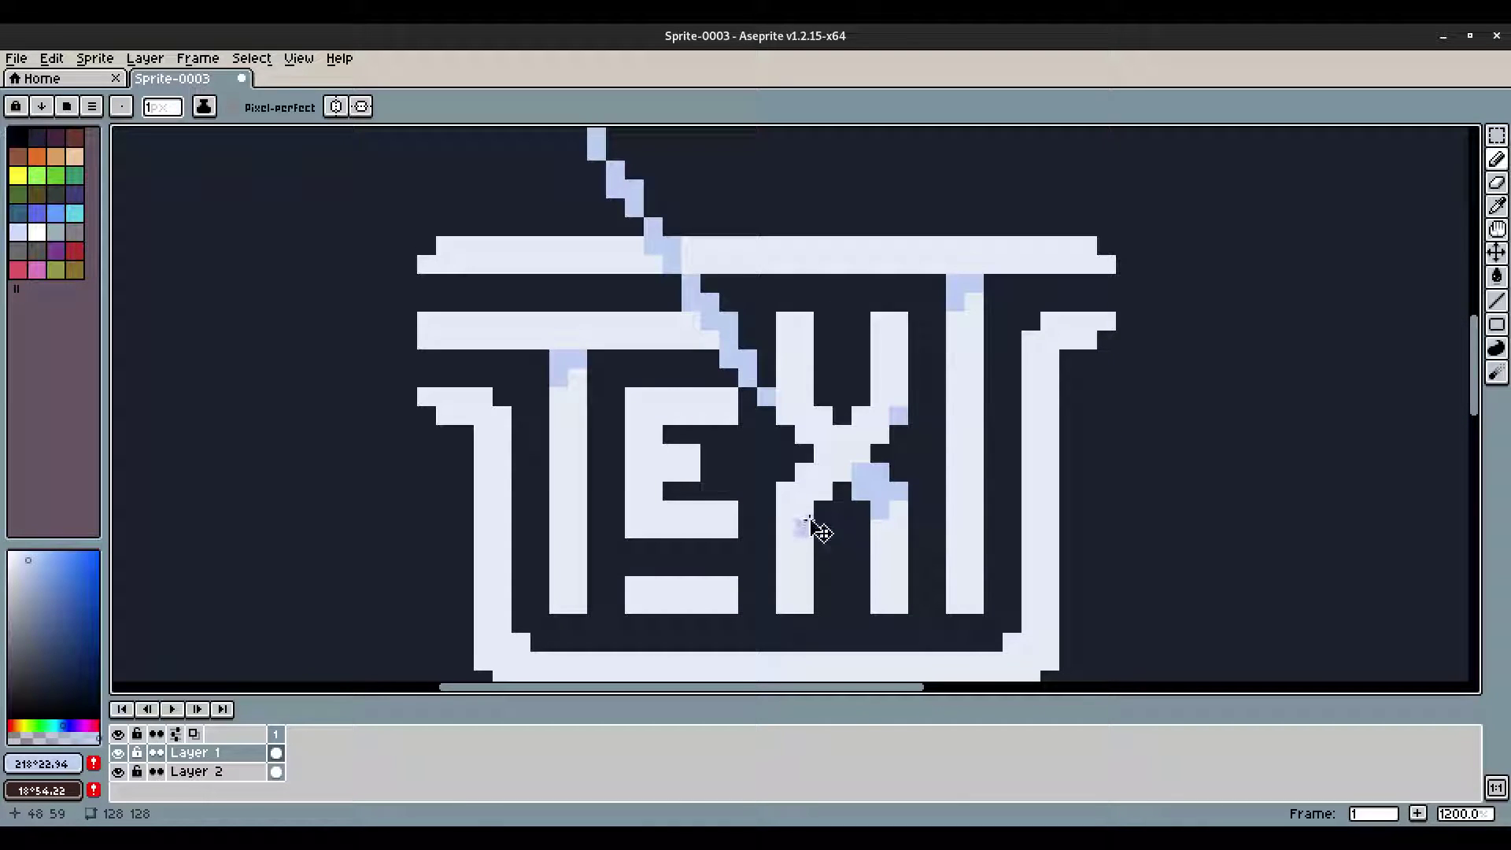
{"action": "key", "text": "ctrl+z"}
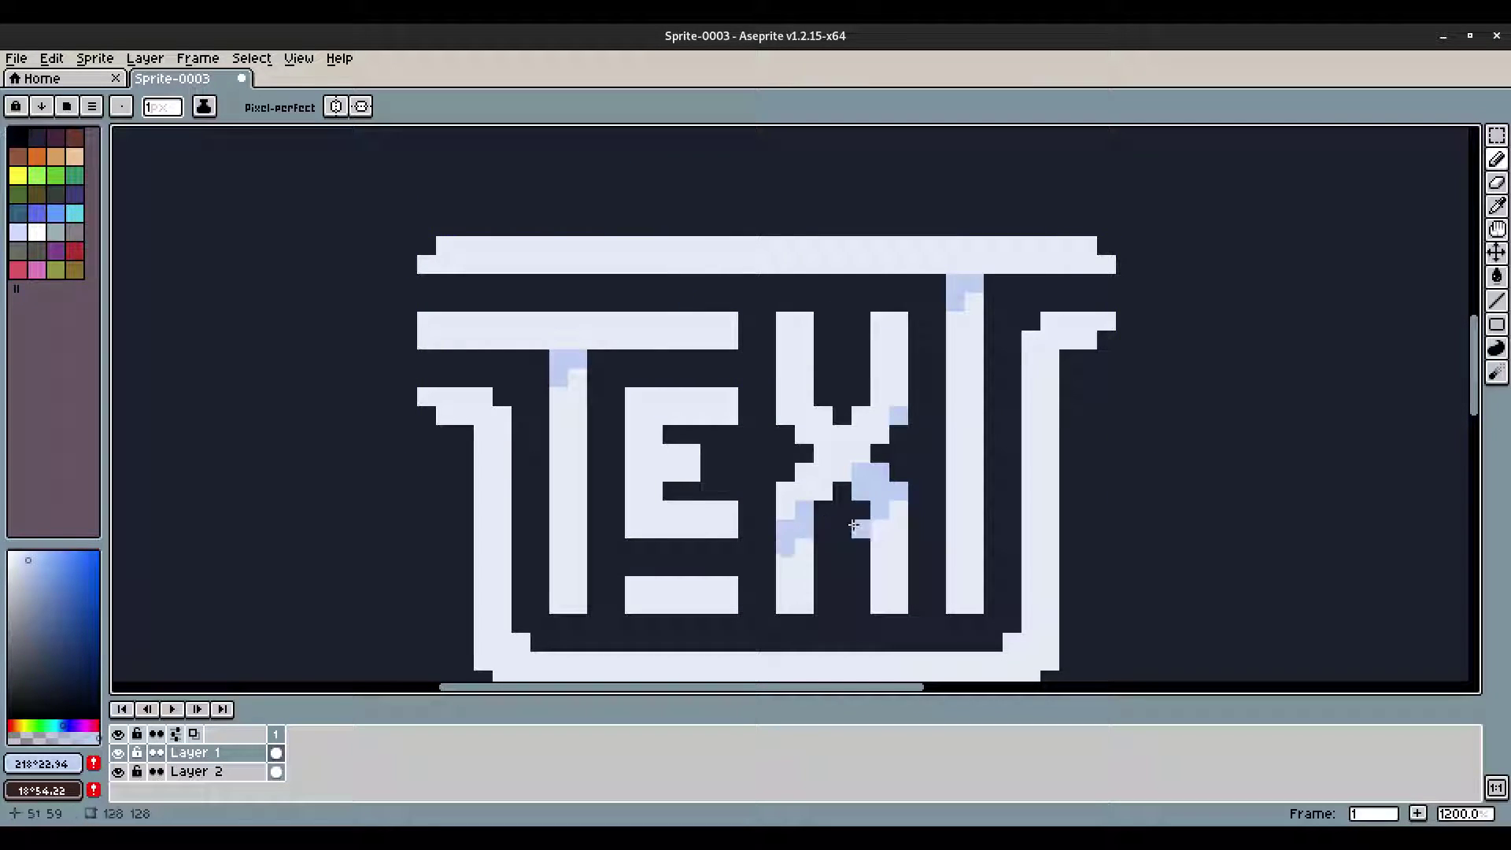
{"action": "scroll", "coordinate": [823, 531], "scroll_direction": "down", "scroll_amount": 6}
{"action": "scroll", "coordinate": [834, 527], "scroll_direction": "up", "scroll_amount": 7}
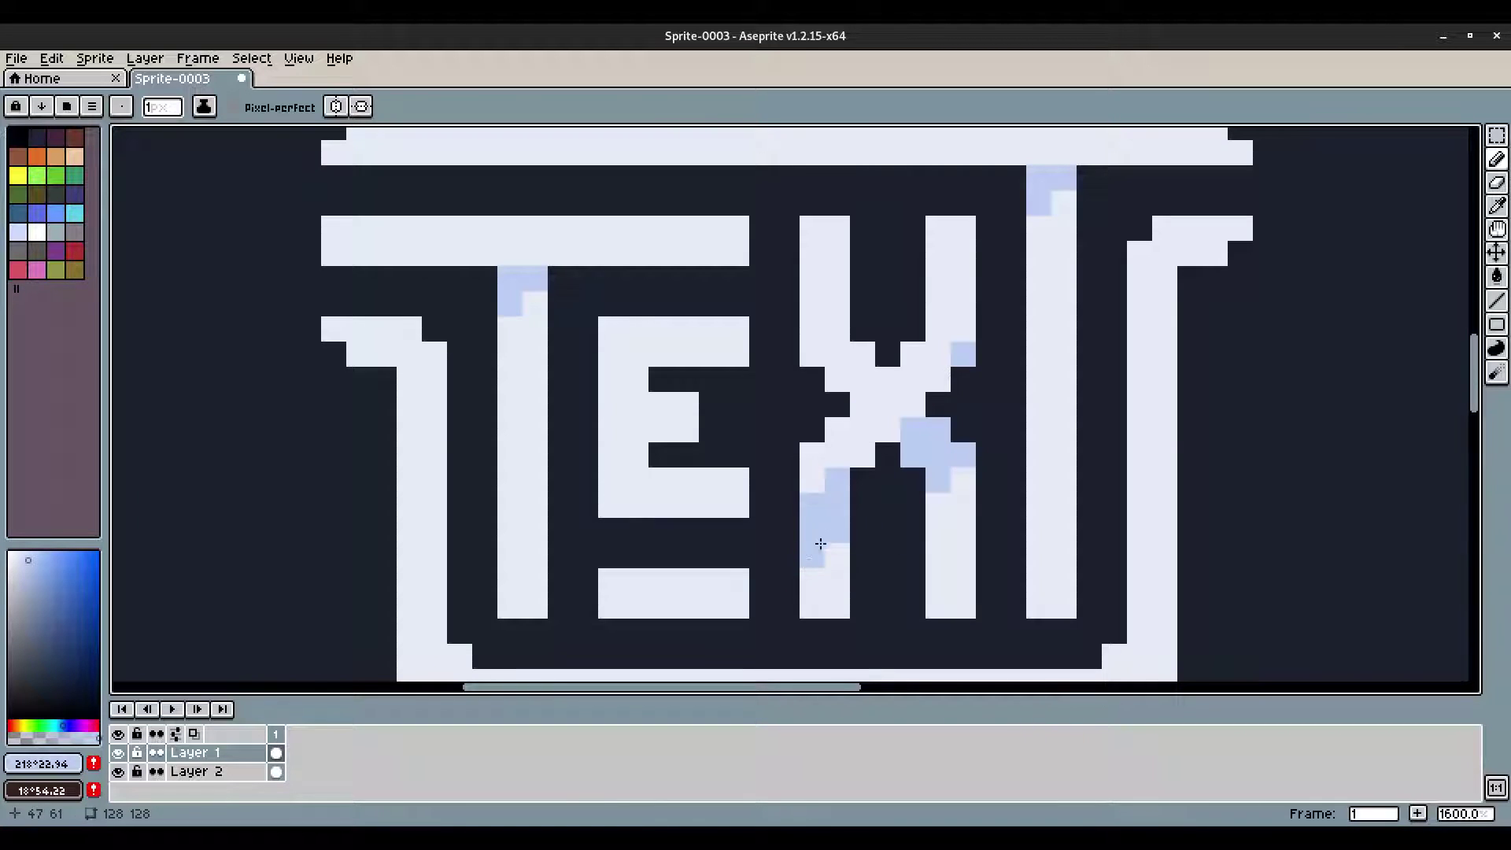
{"action": "scroll", "coordinate": [818, 553], "scroll_direction": "down", "scroll_amount": 4}
{"action": "scroll", "coordinate": [958, 454], "scroll_direction": "up", "scroll_amount": 4}
{"action": "mouse_move", "coordinate": [955, 425]}
{"action": "left_mouse_down"}
{"action": "mouse_move", "coordinate": [800, 547]}
{"action": "mouse_move", "coordinate": [842, 526]}
{"action": "mouse_move", "coordinate": [842, 539]}
{"action": "mouse_move", "coordinate": [969, 446]}
{"action": "mouse_move", "coordinate": [870, 512]}
{"action": "left_mouse_up"}
{"action": "key", "text": "ctrl+z"}
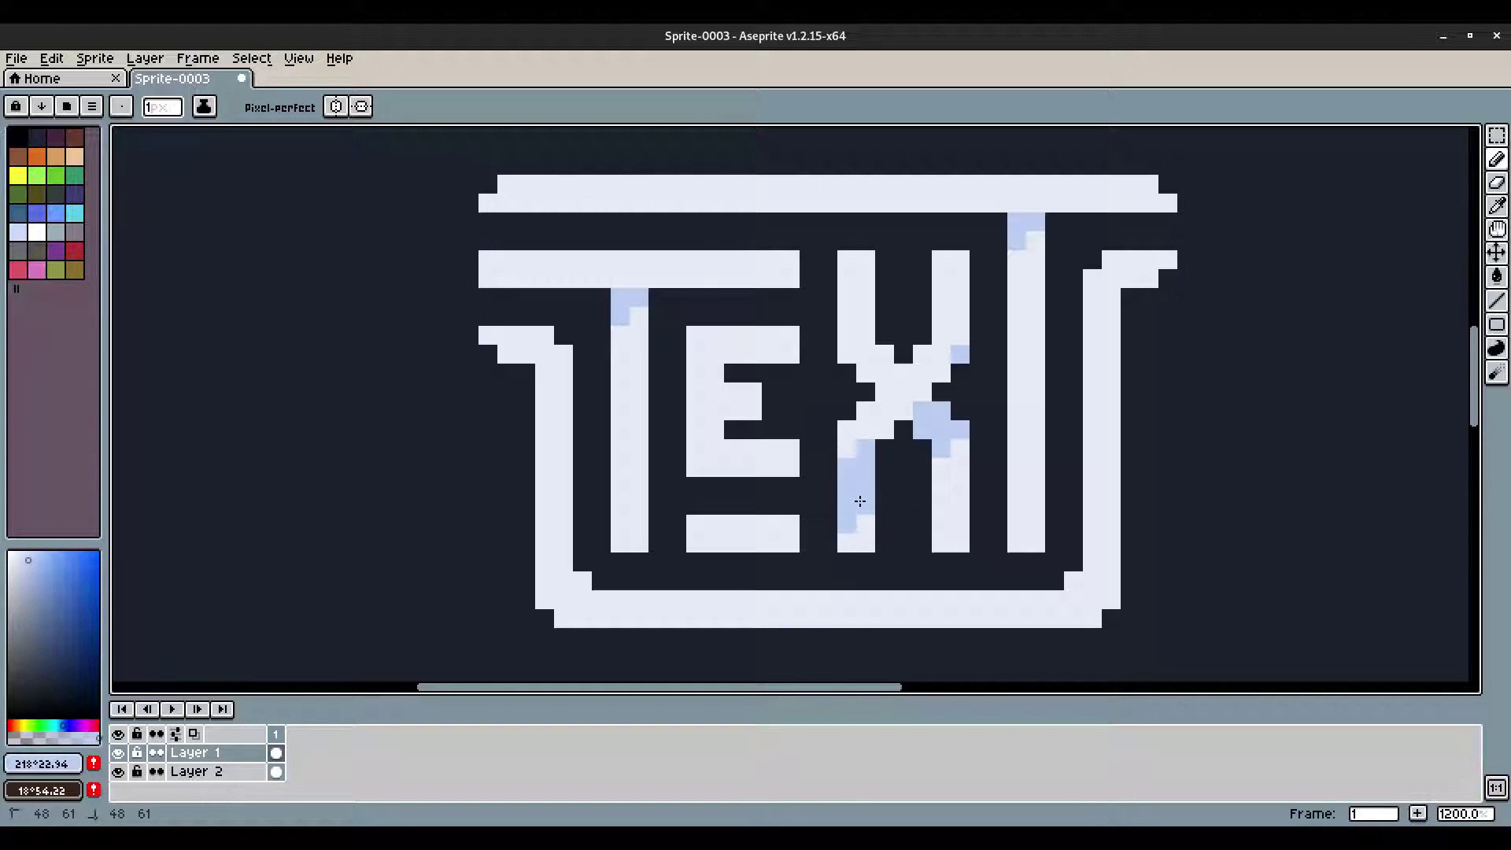
{"action": "scroll", "coordinate": [1038, 417], "scroll_direction": "down", "scroll_amount": 4}
{"action": "scroll", "coordinate": [1040, 419], "scroll_direction": "up", "scroll_amount": 5}
{"action": "scroll", "coordinate": [1040, 420], "scroll_direction": "down", "scroll_amount": 7}
{"action": "scroll", "coordinate": [1039, 418], "scroll_direction": "down", "scroll_amount": 1}
{"action": "key", "text": "ctrl+z"}
{"action": "key", "text": "ctrl+z"}
Step: Shade the E's three arms in light blue where they join its stem, covering the middle arm completely
{"action": "scroll", "coordinate": [1038, 419], "scroll_direction": "up", "scroll_amount": 6}
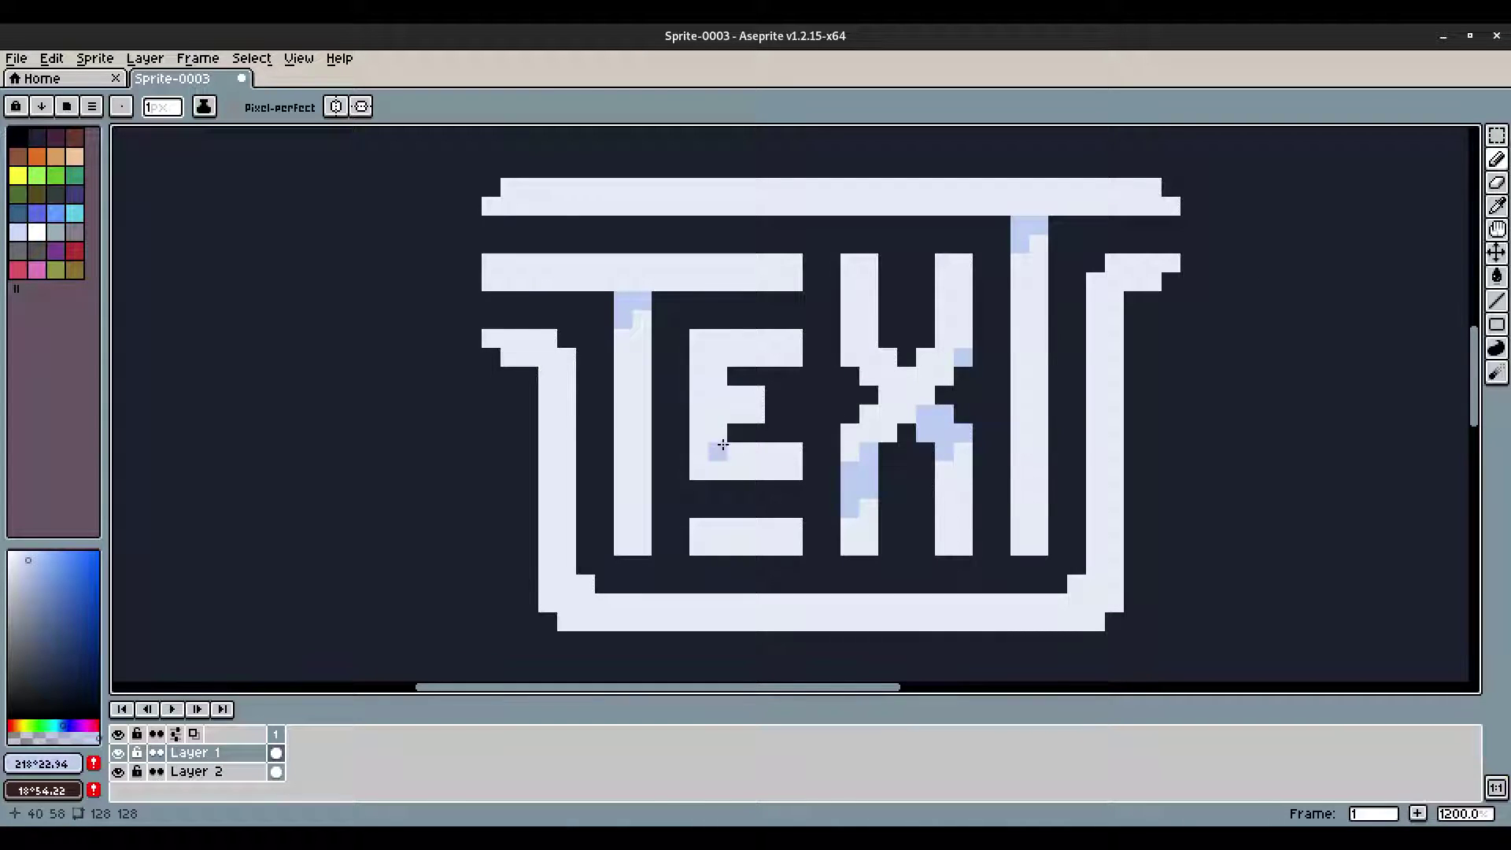
{"action": "left_click_drag", "start_coordinate": [753, 400], "coordinate": [736, 413]}
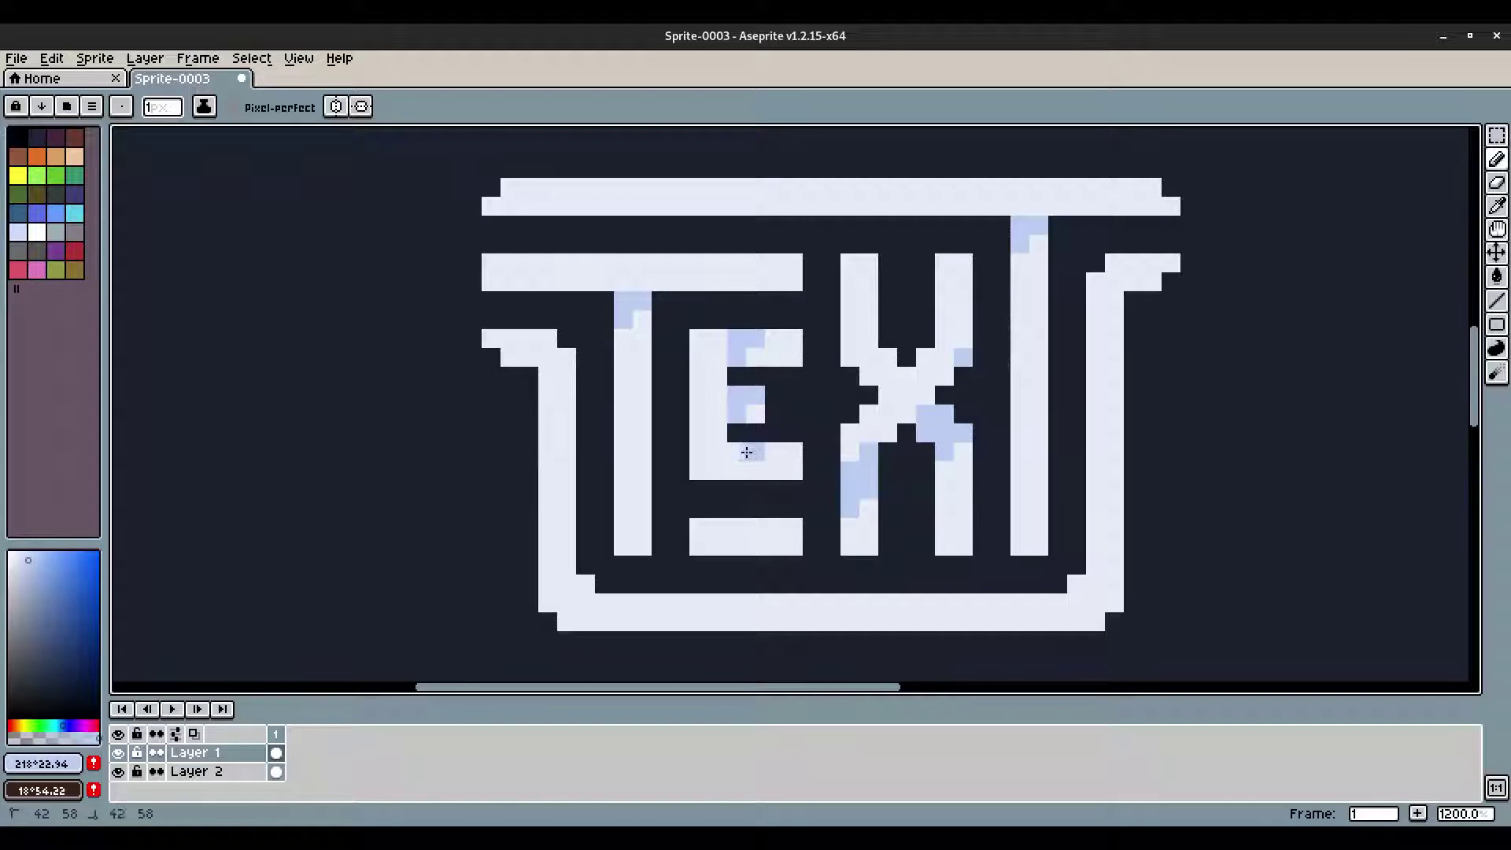
{"action": "scroll", "coordinate": [745, 460], "scroll_direction": "down", "scroll_amount": 7}
{"action": "scroll", "coordinate": [910, 385], "scroll_direction": "up", "scroll_amount": 5}
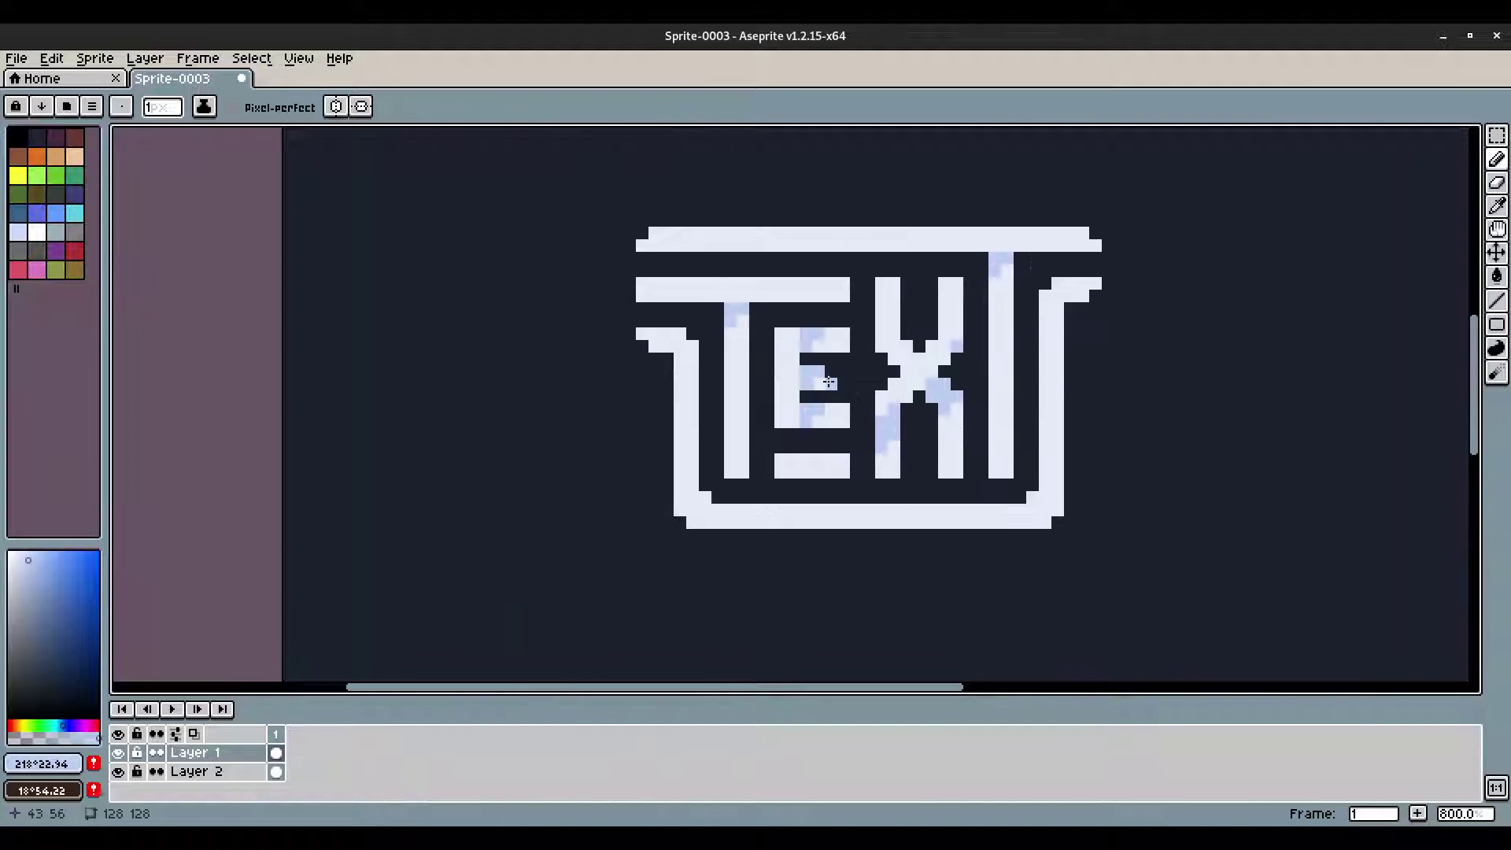
{"action": "scroll", "coordinate": [820, 349], "scroll_direction": "up", "scroll_amount": 2}
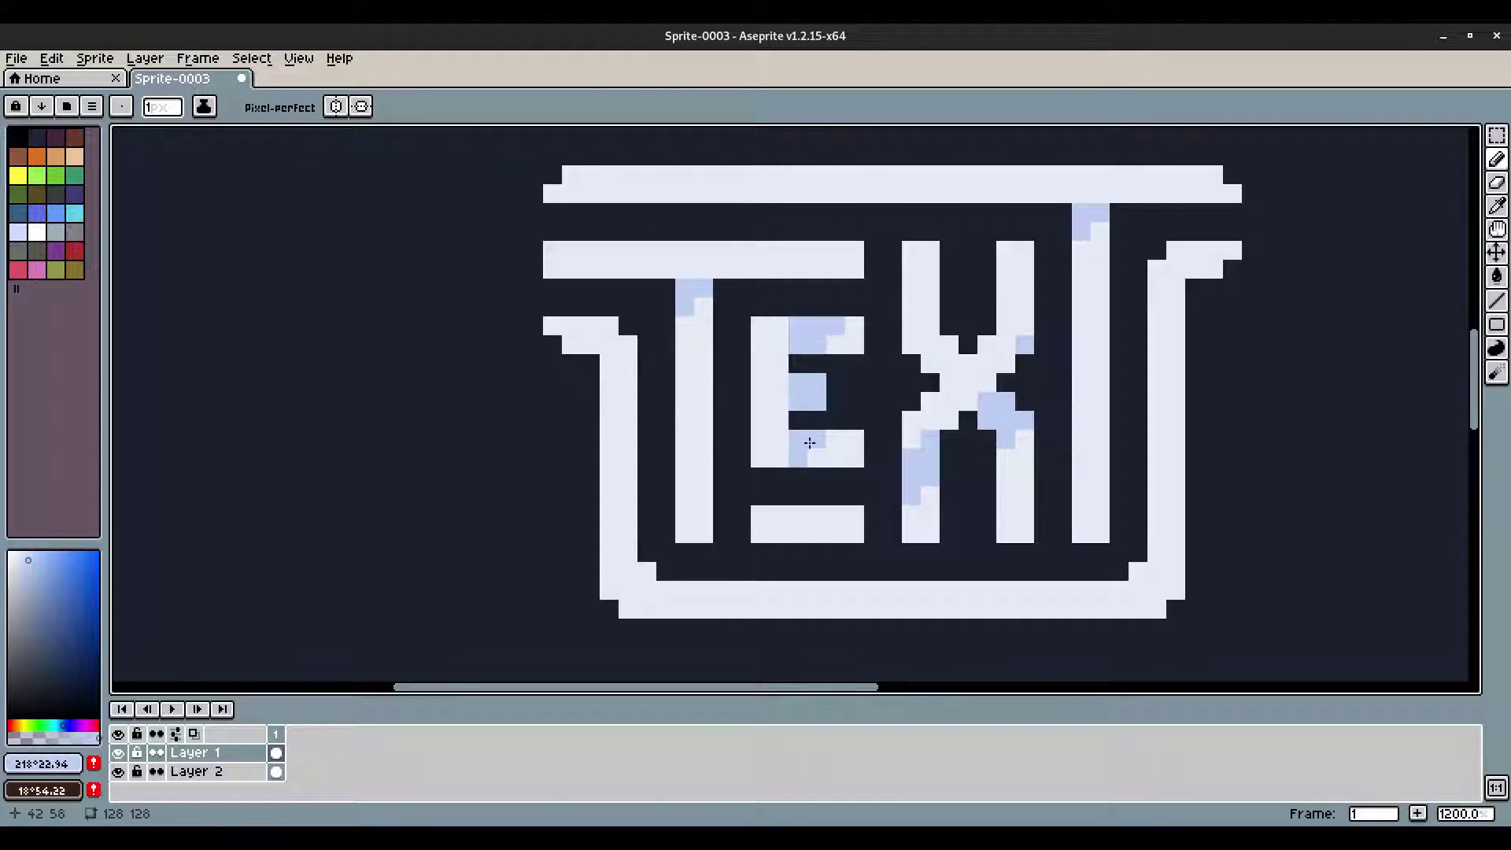
{"action": "scroll", "coordinate": [1023, 347], "scroll_direction": "down", "scroll_amount": 5}
{"action": "scroll", "coordinate": [1023, 347], "scroll_direction": "down", "scroll_amount": 2}
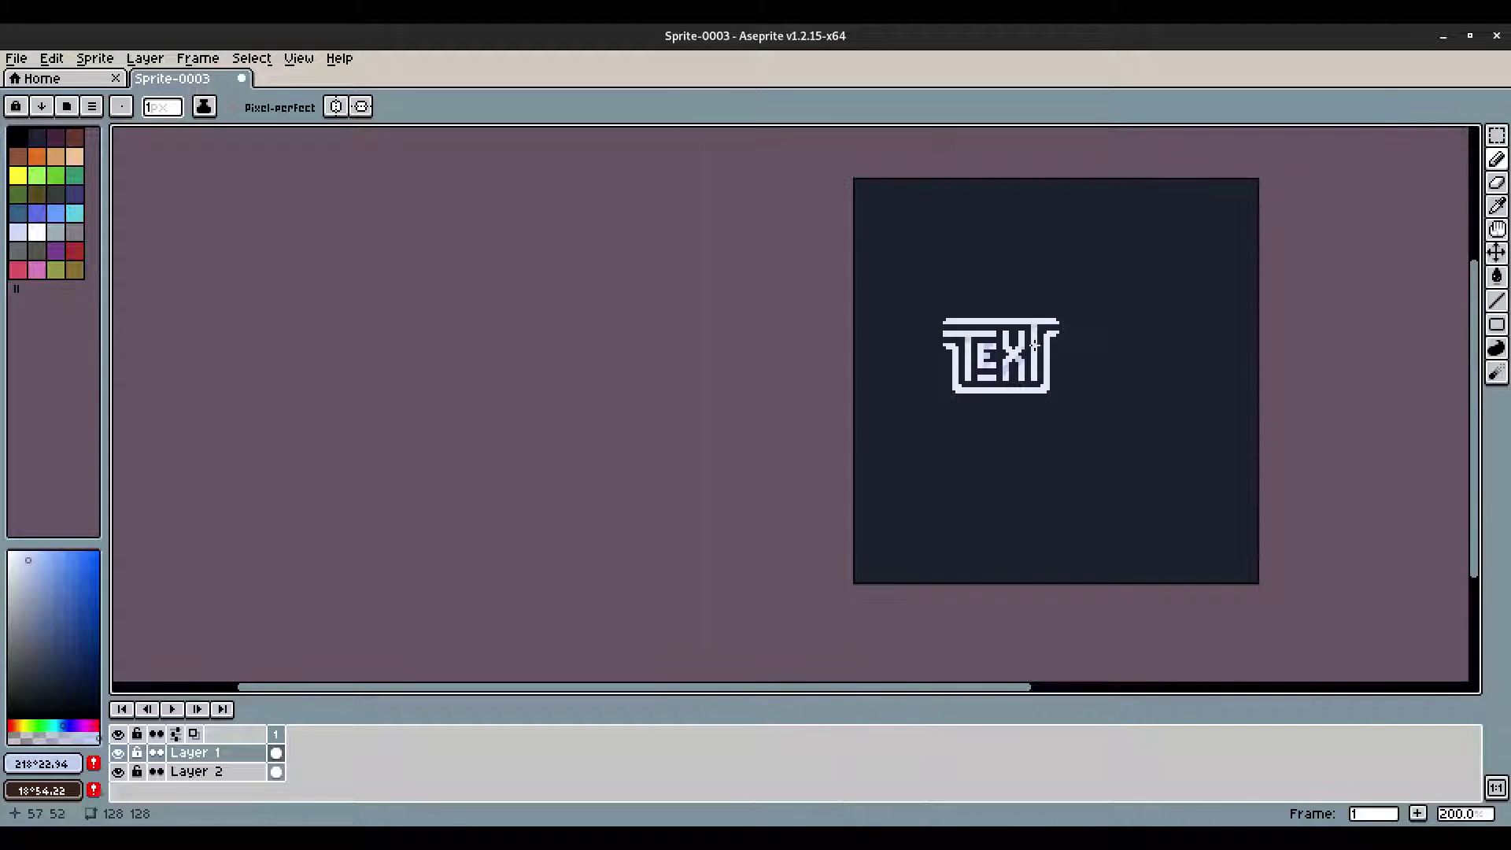
Step: Place two diagonal light-blue pixels across each lower corner of the frame line
{"action": "scroll", "coordinate": [1023, 347], "scroll_direction": "up", "scroll_amount": 5}
{"action": "left_click", "coordinate": [598, 541]}
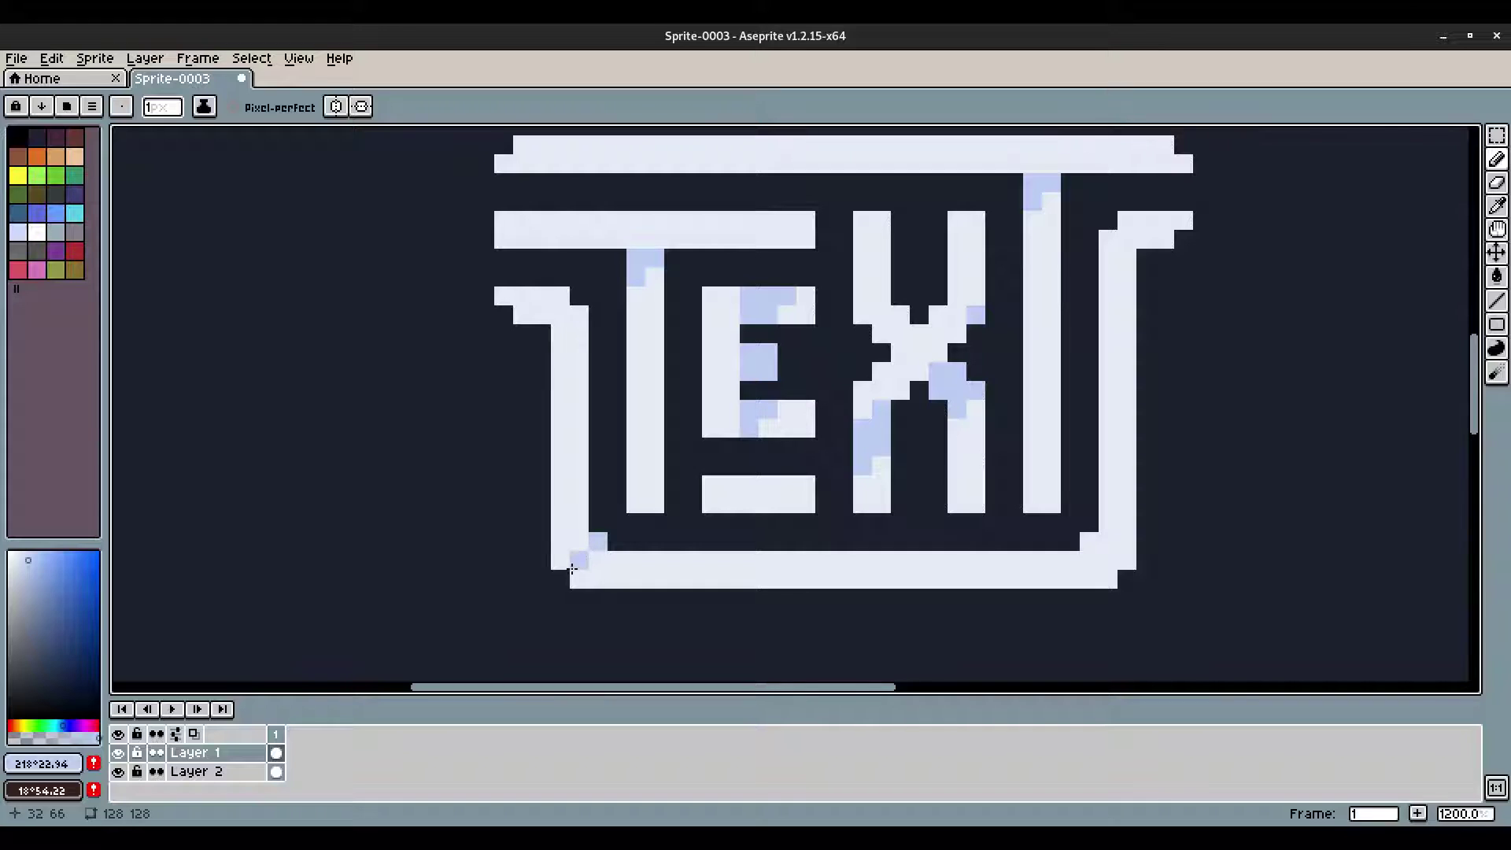
{"action": "left_click", "coordinate": [1090, 542]}
{"action": "left_click", "coordinate": [1108, 559]}
{"action": "scroll", "coordinate": [1129, 497], "scroll_direction": "down", "scroll_amount": 5}
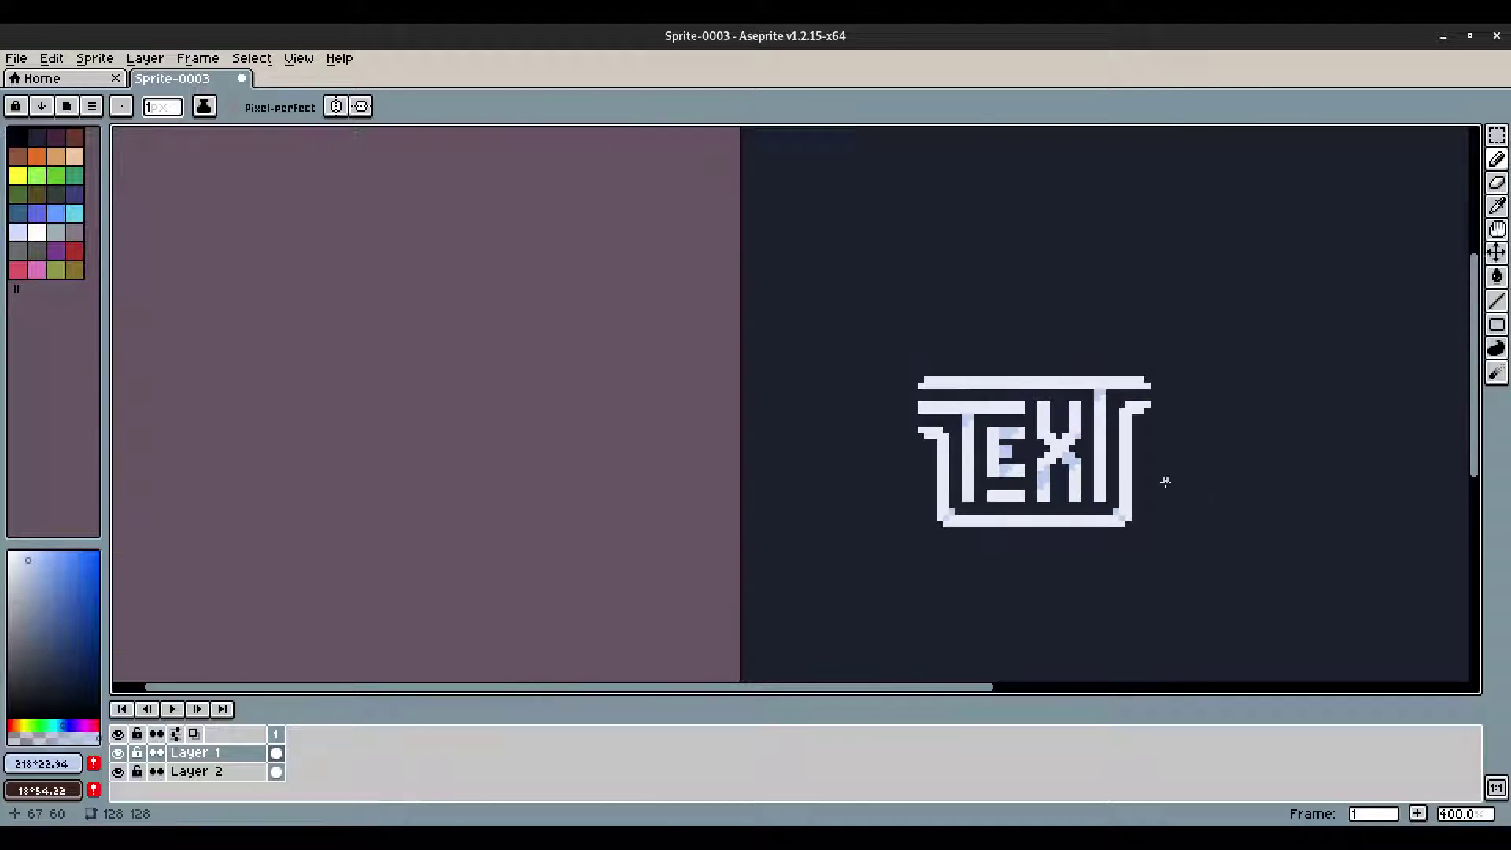
Step: Place one light-blue shading pixel at each upper bend of the frame line
{"action": "scroll", "coordinate": [1165, 482], "scroll_direction": "up", "scroll_amount": 5}
{"action": "left_click", "coordinate": [523, 354]}
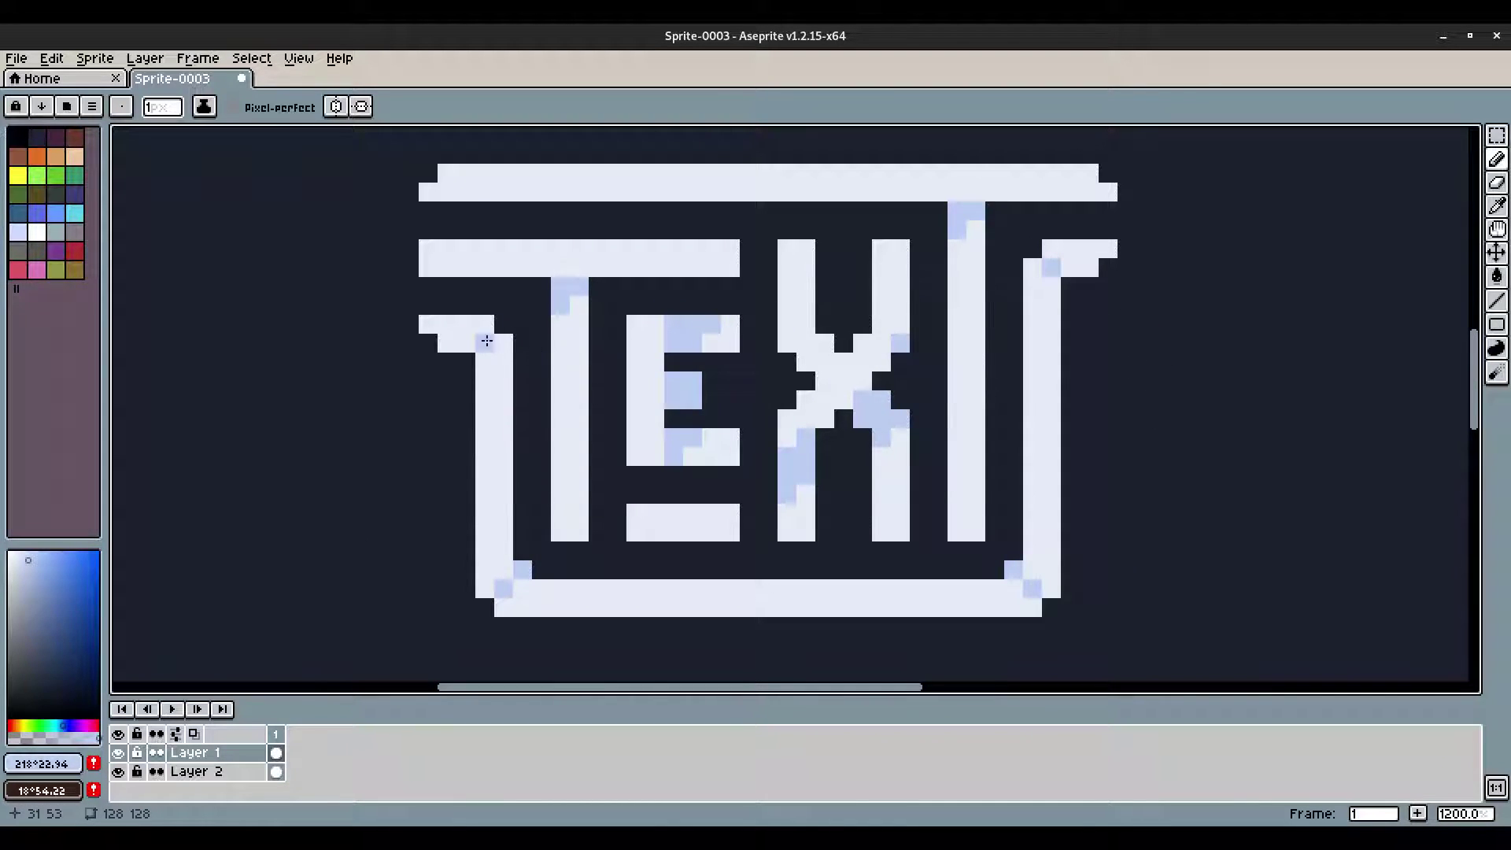
{"action": "scroll", "coordinate": [998, 418], "scroll_direction": "down", "scroll_amount": 1}
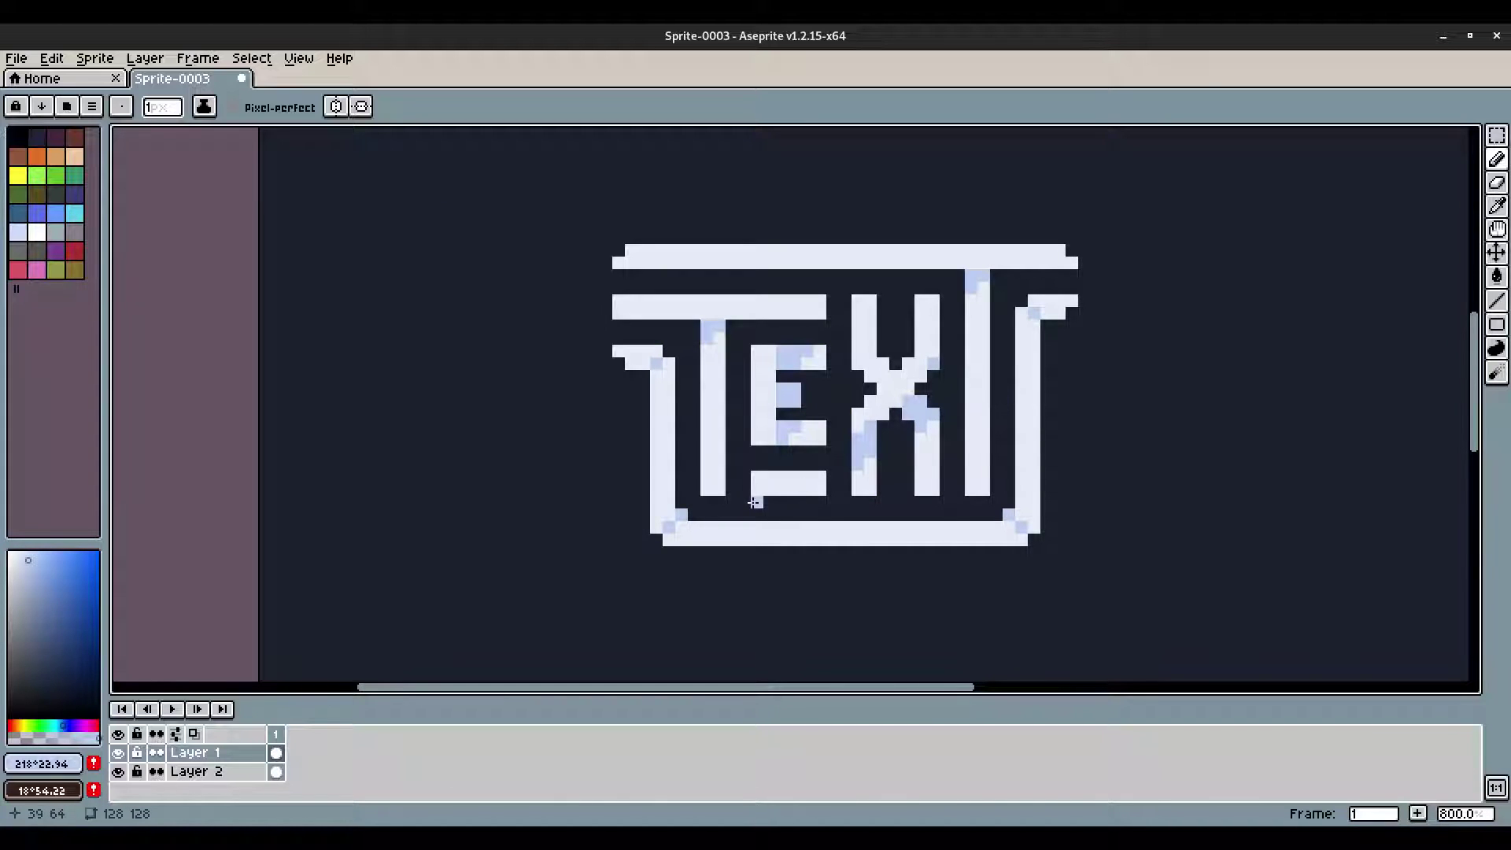
{"action": "scroll", "coordinate": [1168, 478], "scroll_direction": "down", "scroll_amount": 3}
{"action": "scroll", "coordinate": [1141, 472], "scroll_direction": "up", "scroll_amount": 3}
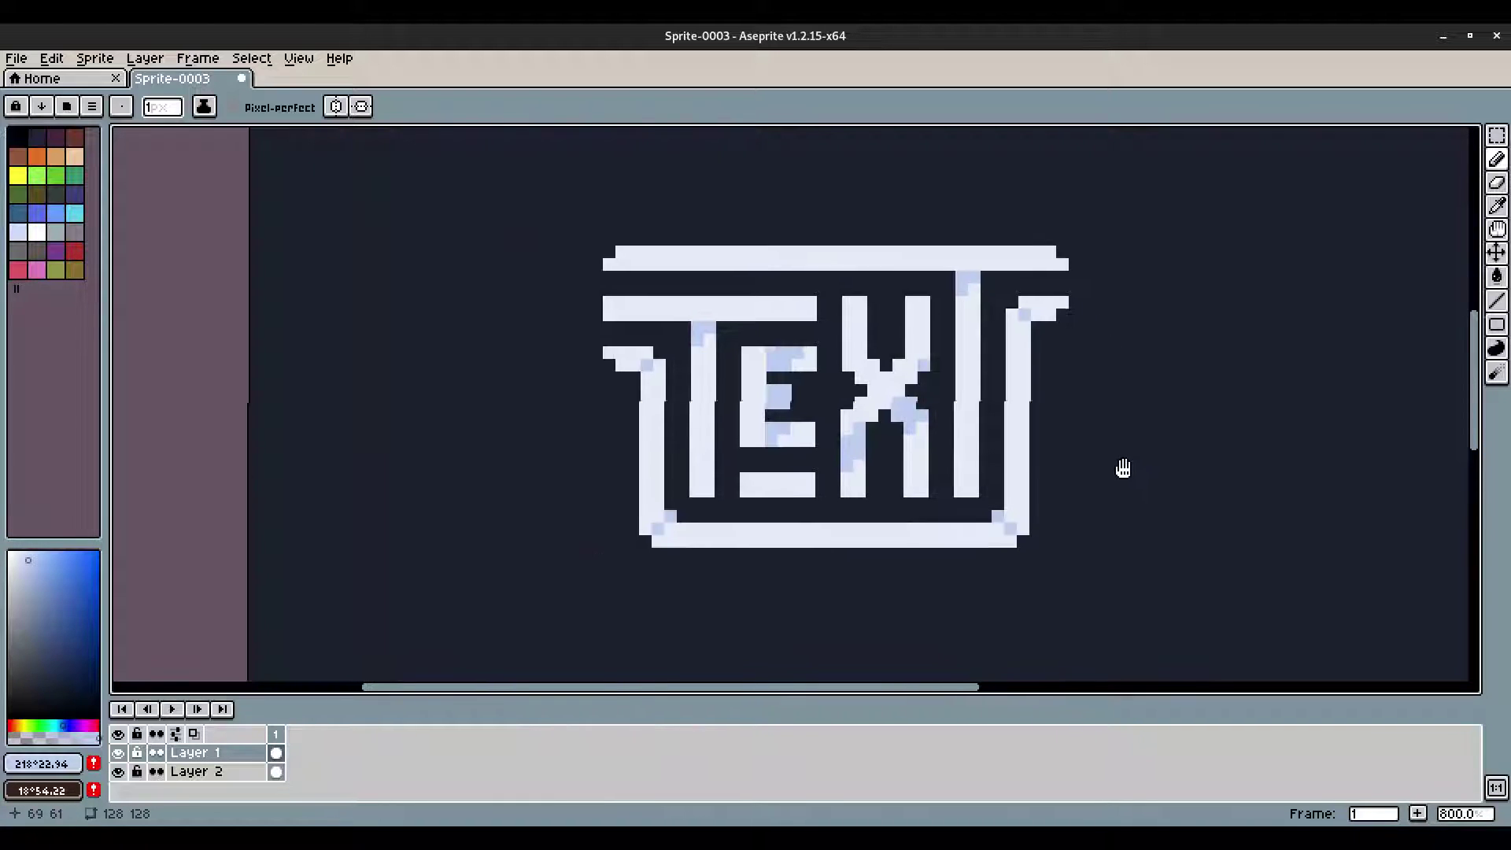
Step: Set the drawing colour to a deeper periwinkle, HSV 227, 29, 90, and darken pixels within the shading on the X's two lower legs
{"action": "scroll", "coordinate": [1055, 468], "scroll_direction": "up", "scroll_amount": 2}
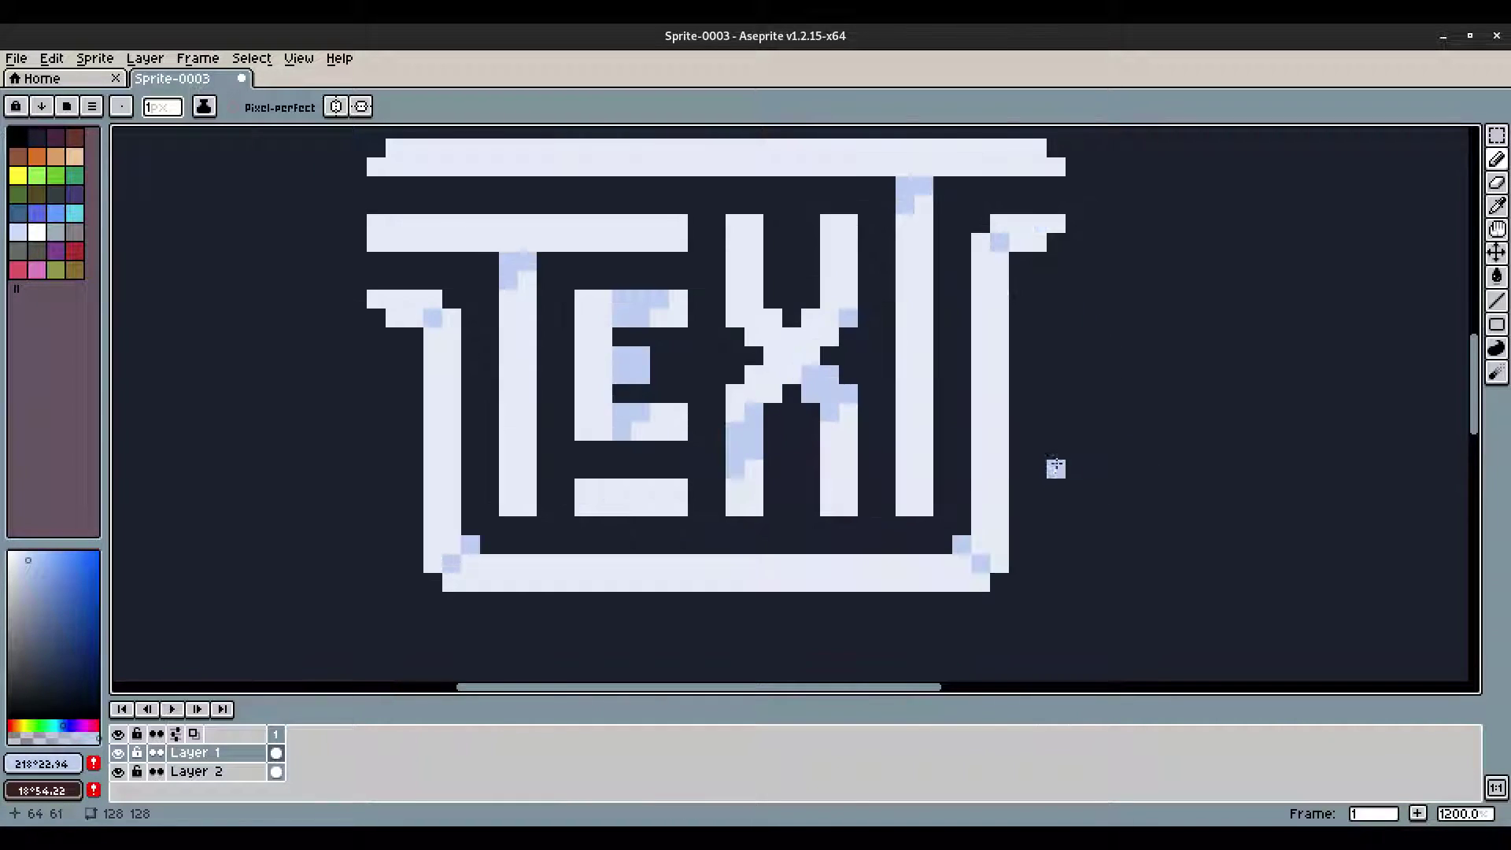
{"action": "left_click", "coordinate": [43, 557]}
{"action": "left_click", "coordinate": [35, 567]}
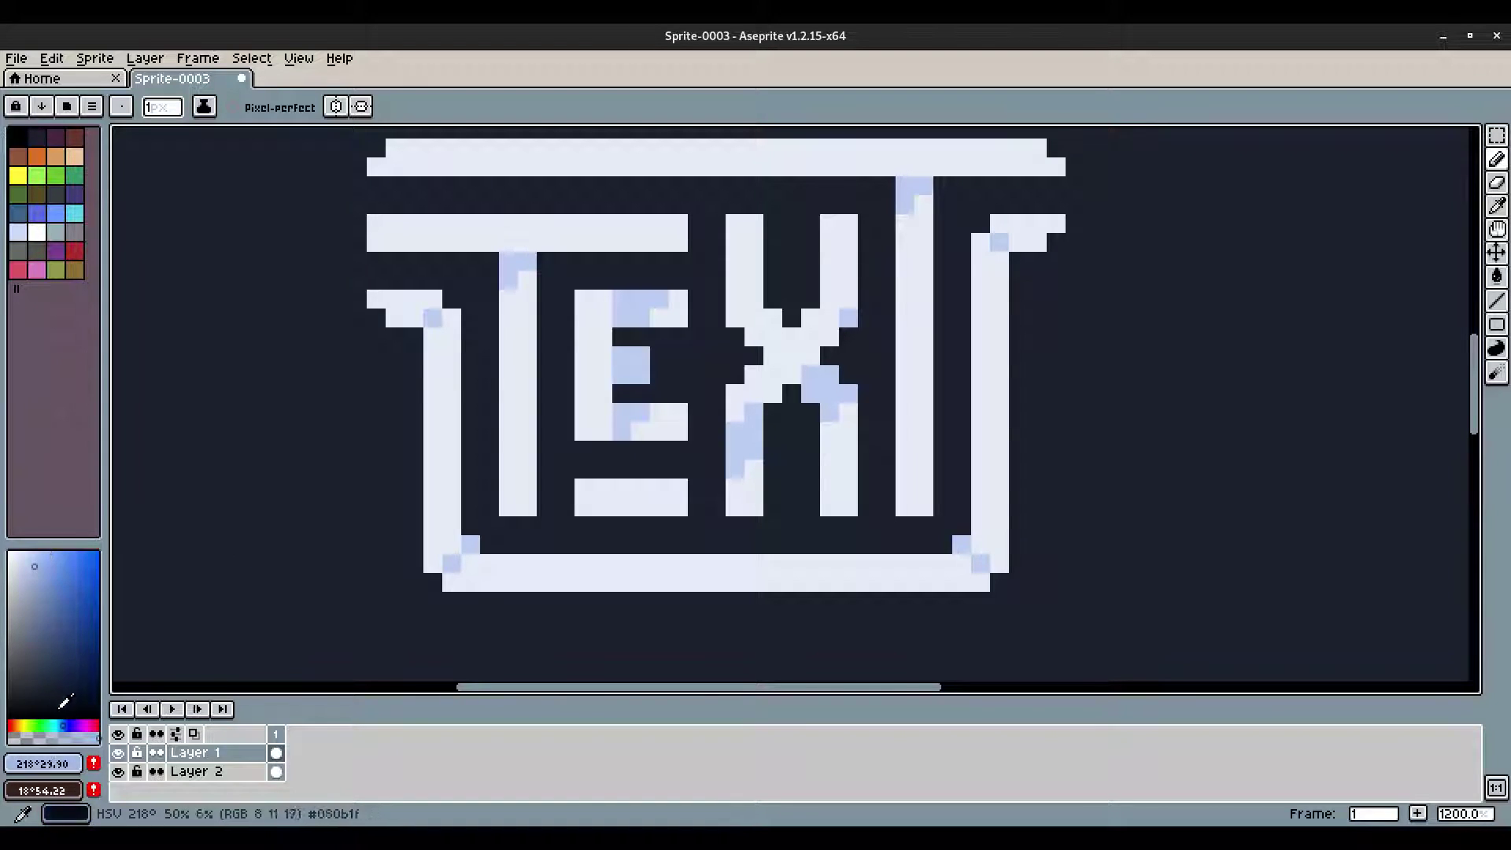
{"action": "left_click", "coordinate": [829, 391]}
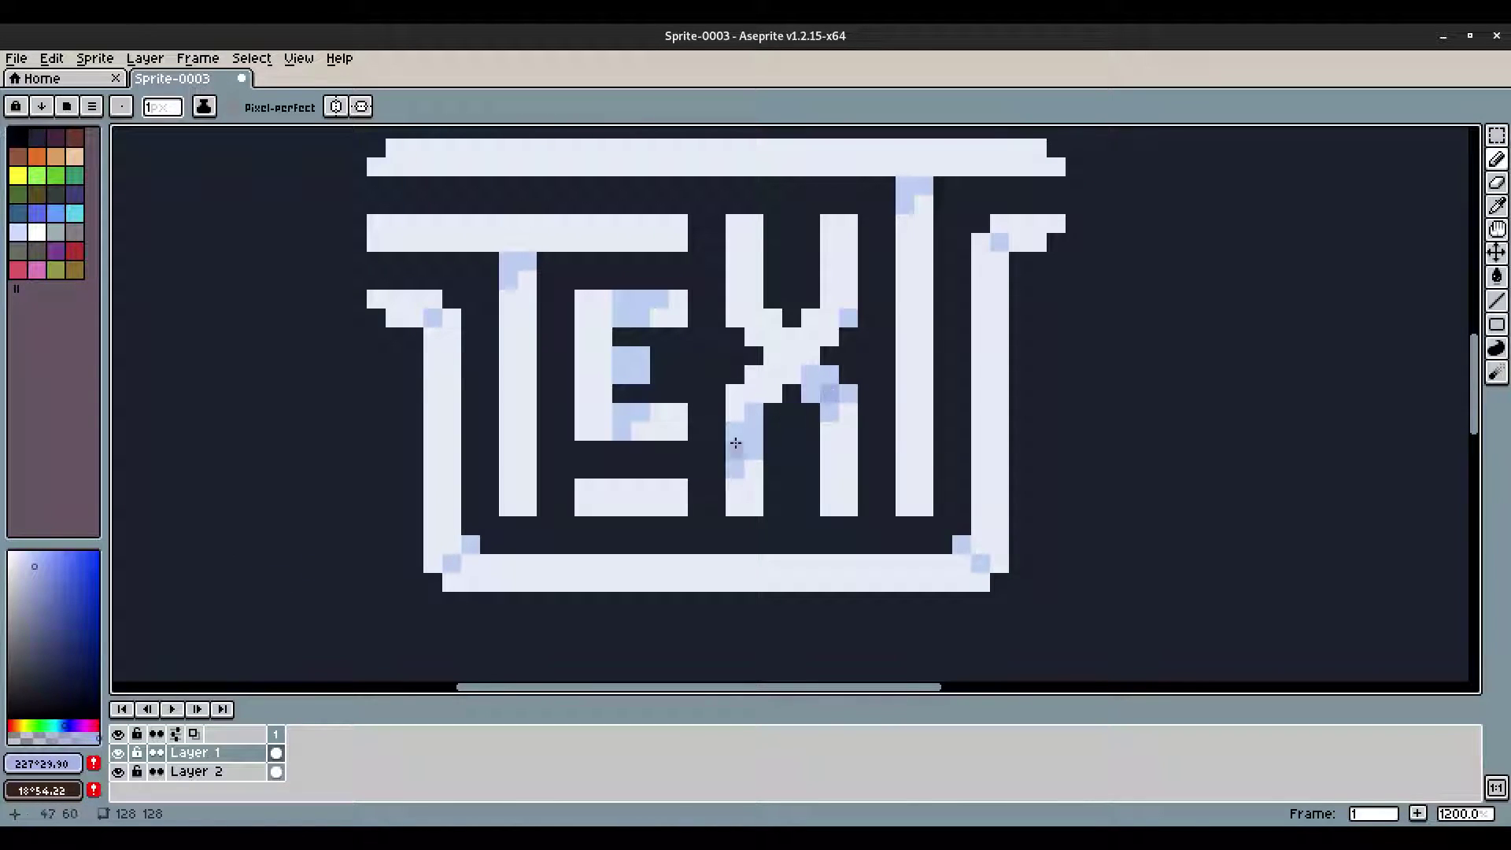
{"action": "left_click_drag", "start_coordinate": [746, 436], "coordinate": [734, 455]}
Step: Darken two diagonal pixels on the E's middle arm and one where its lower arm meets the stem
{"action": "left_click", "coordinate": [636, 355]}
{"action": "left_click", "coordinate": [622, 374]}
{"action": "left_click", "coordinate": [621, 412]}
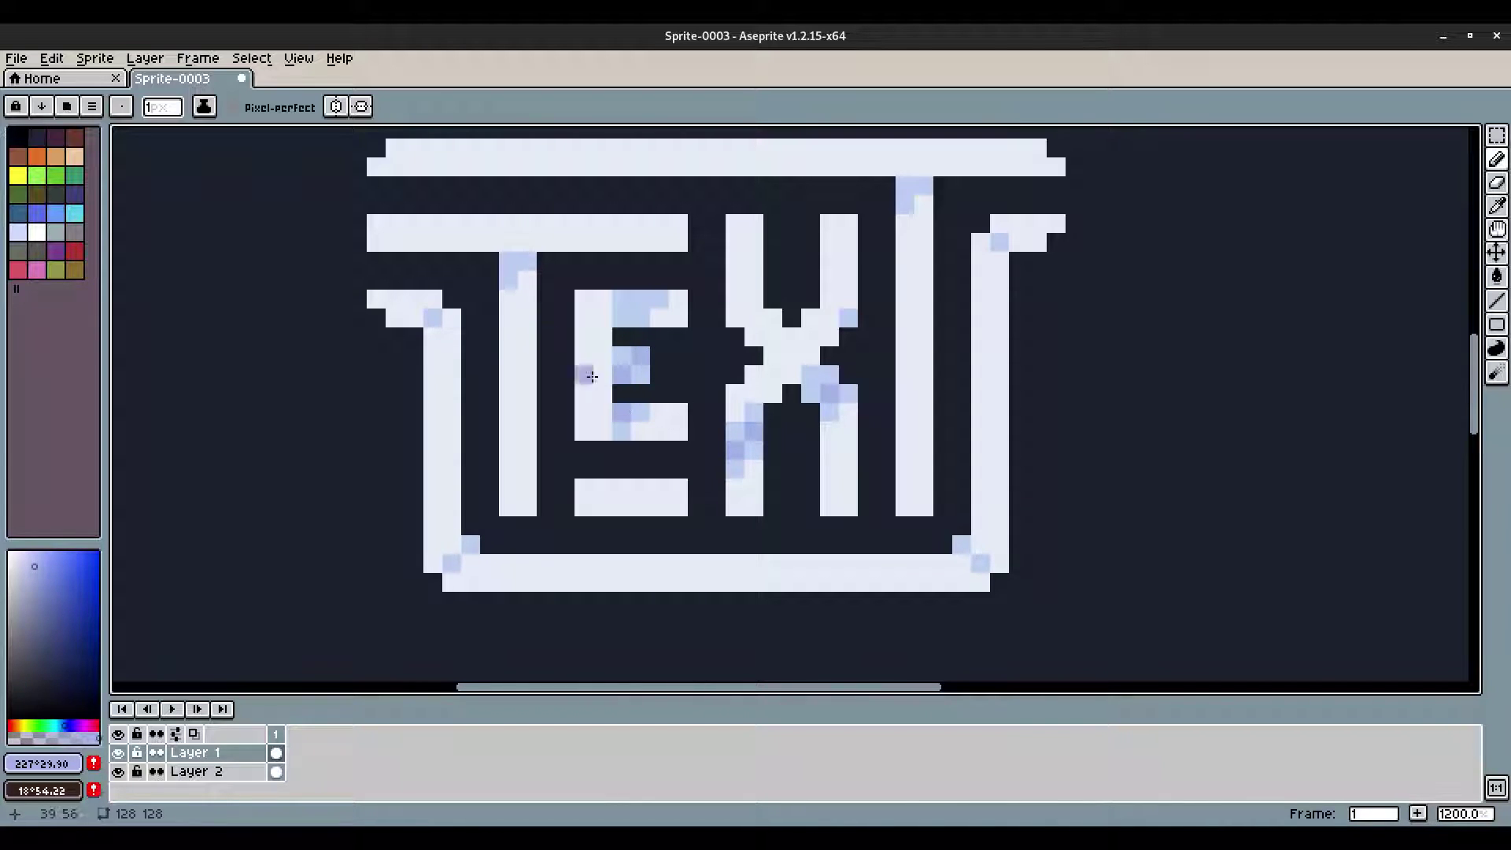
Step: Darken the inner shading pixel at each lower frame corner and the top-left pixel of both T stems
{"action": "left_click", "coordinate": [942, 523]}
{"action": "key", "text": "ctrl+z"}
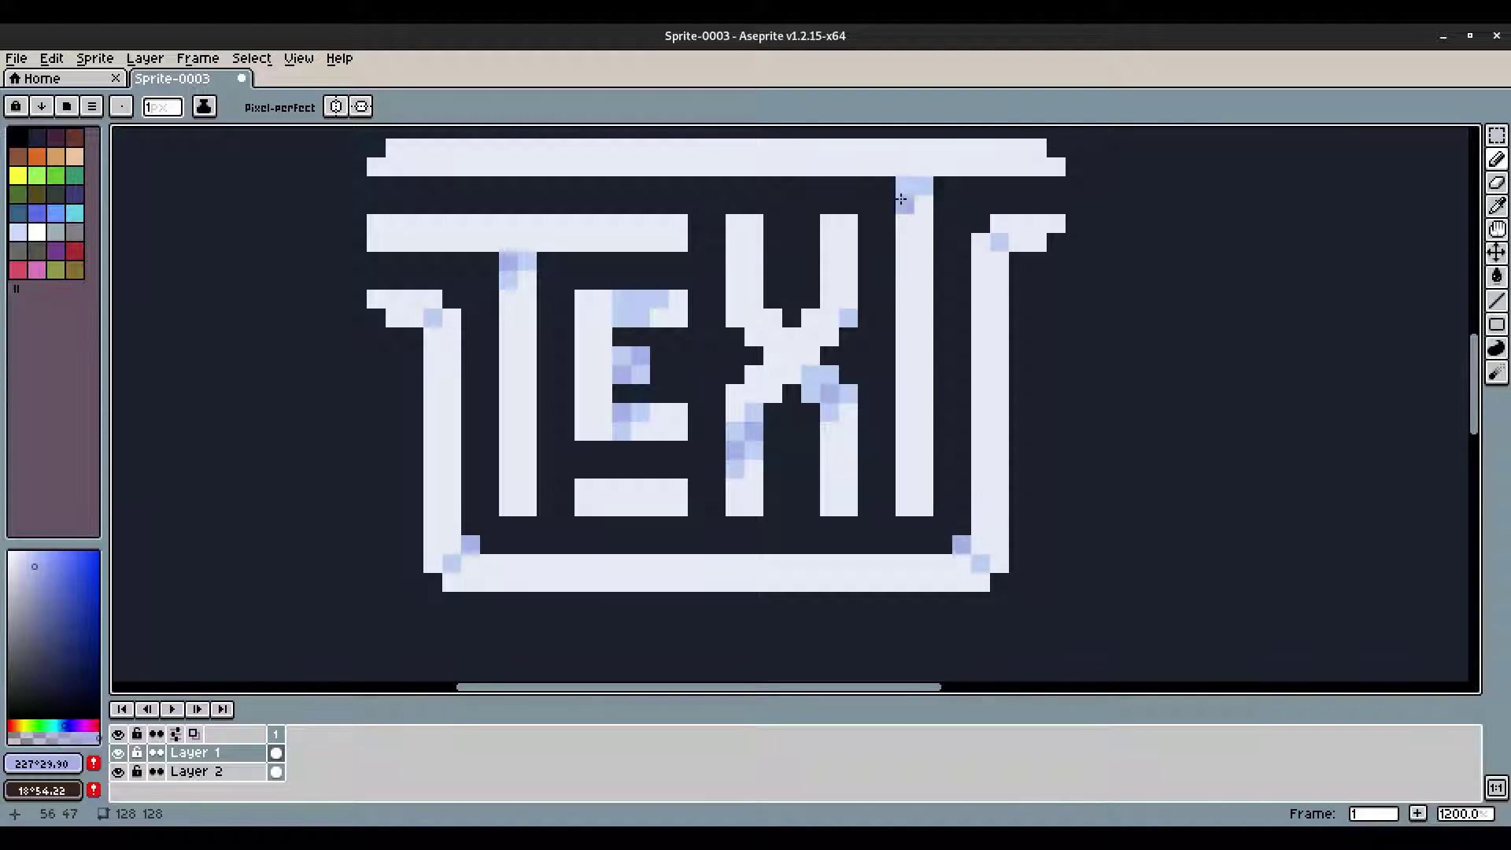
{"action": "scroll", "coordinate": [908, 192], "scroll_direction": "down", "scroll_amount": 5}
{"action": "scroll", "coordinate": [1022, 235], "scroll_direction": "up", "scroll_amount": 5}
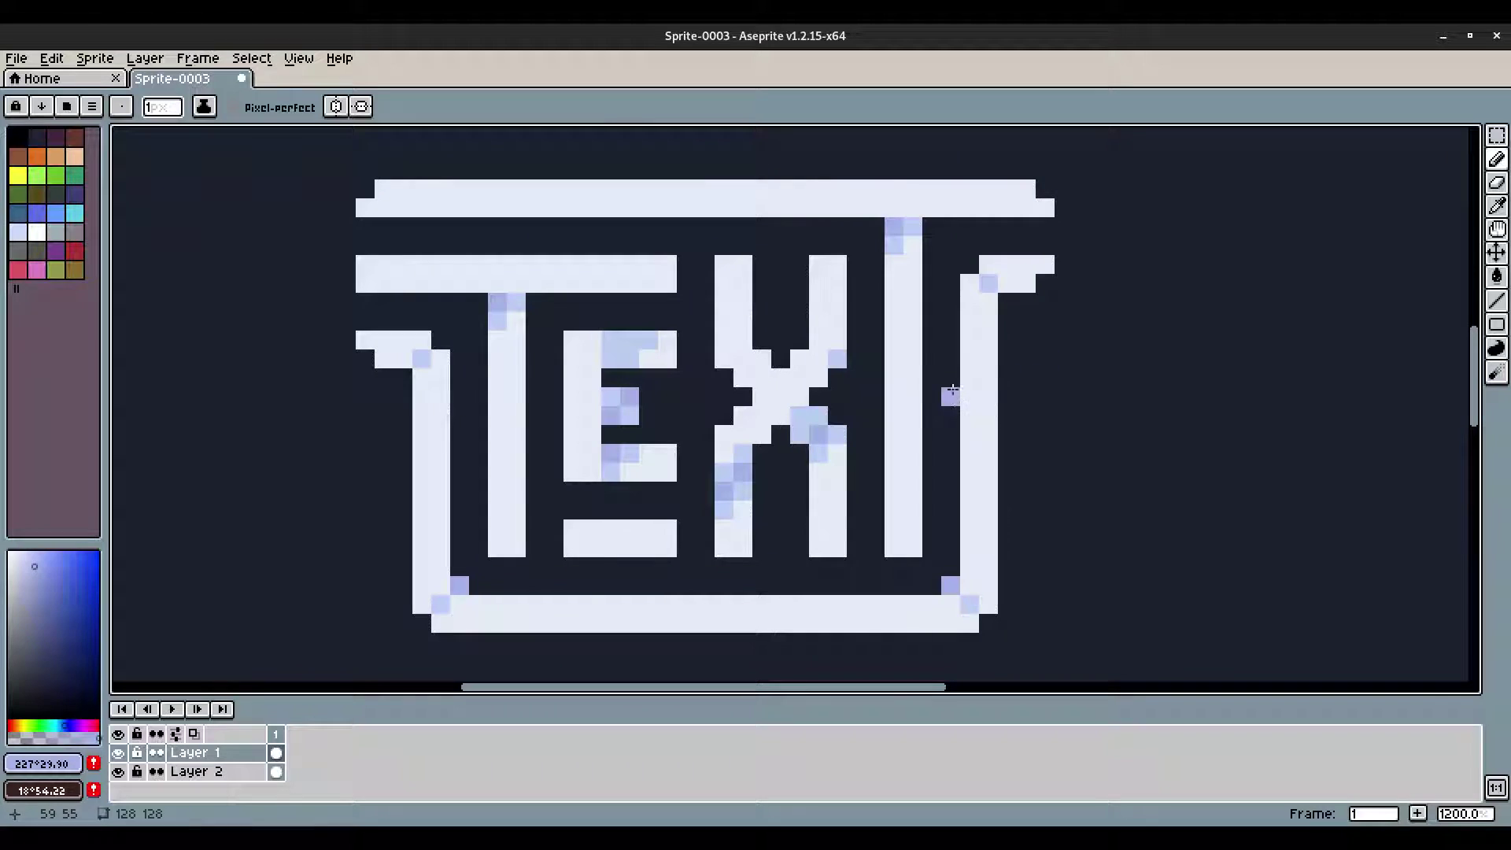
Step: Switch to pure white and add highlight pixels at the tips of the X's upper arms and near its centre
{"action": "key", "text": "i"}
{"action": "left_click", "coordinate": [775, 385]}
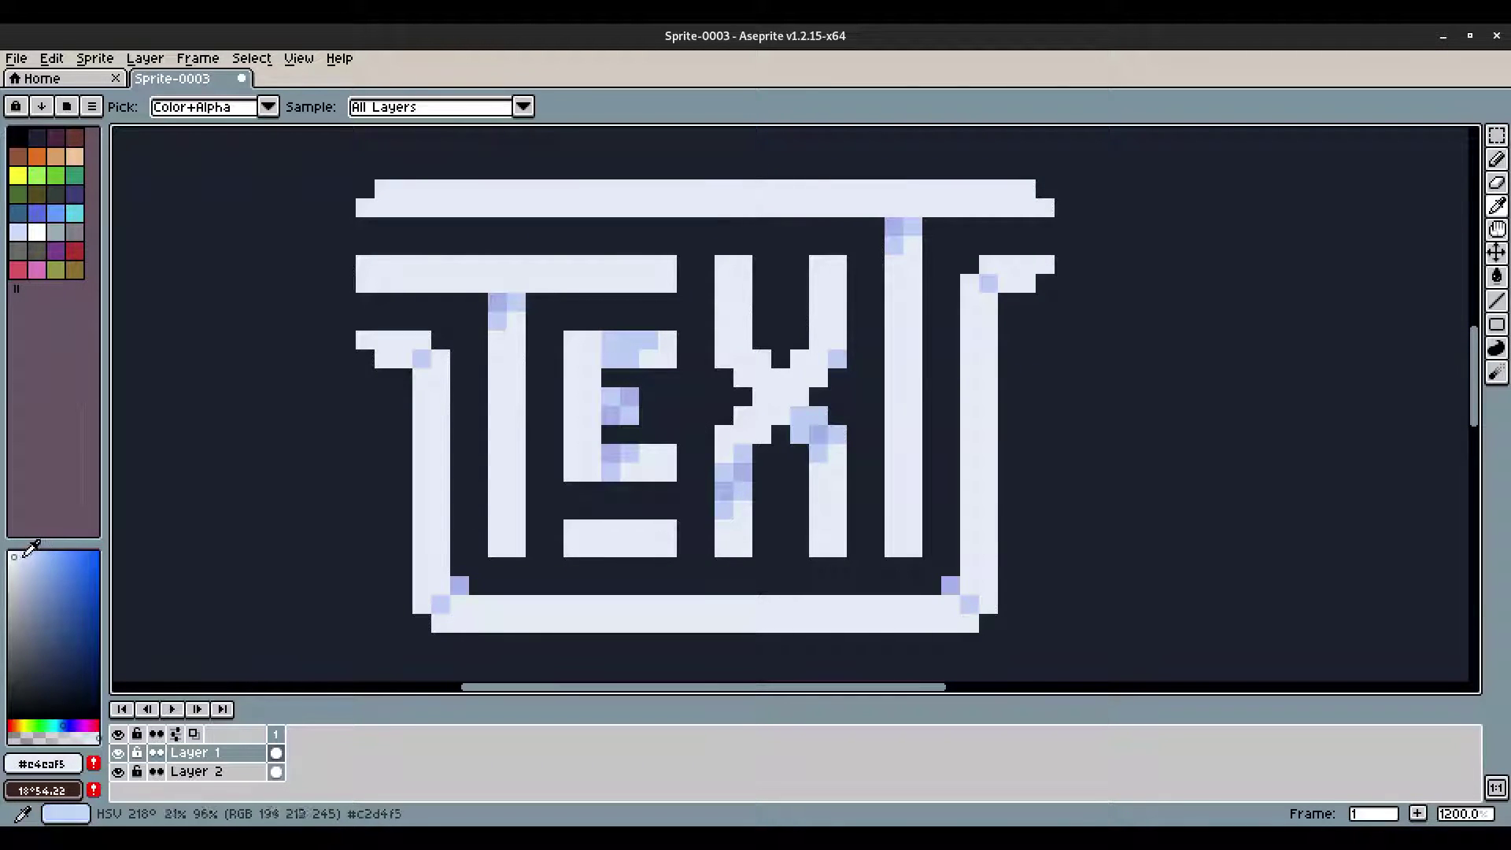
{"action": "key", "text": "b"}
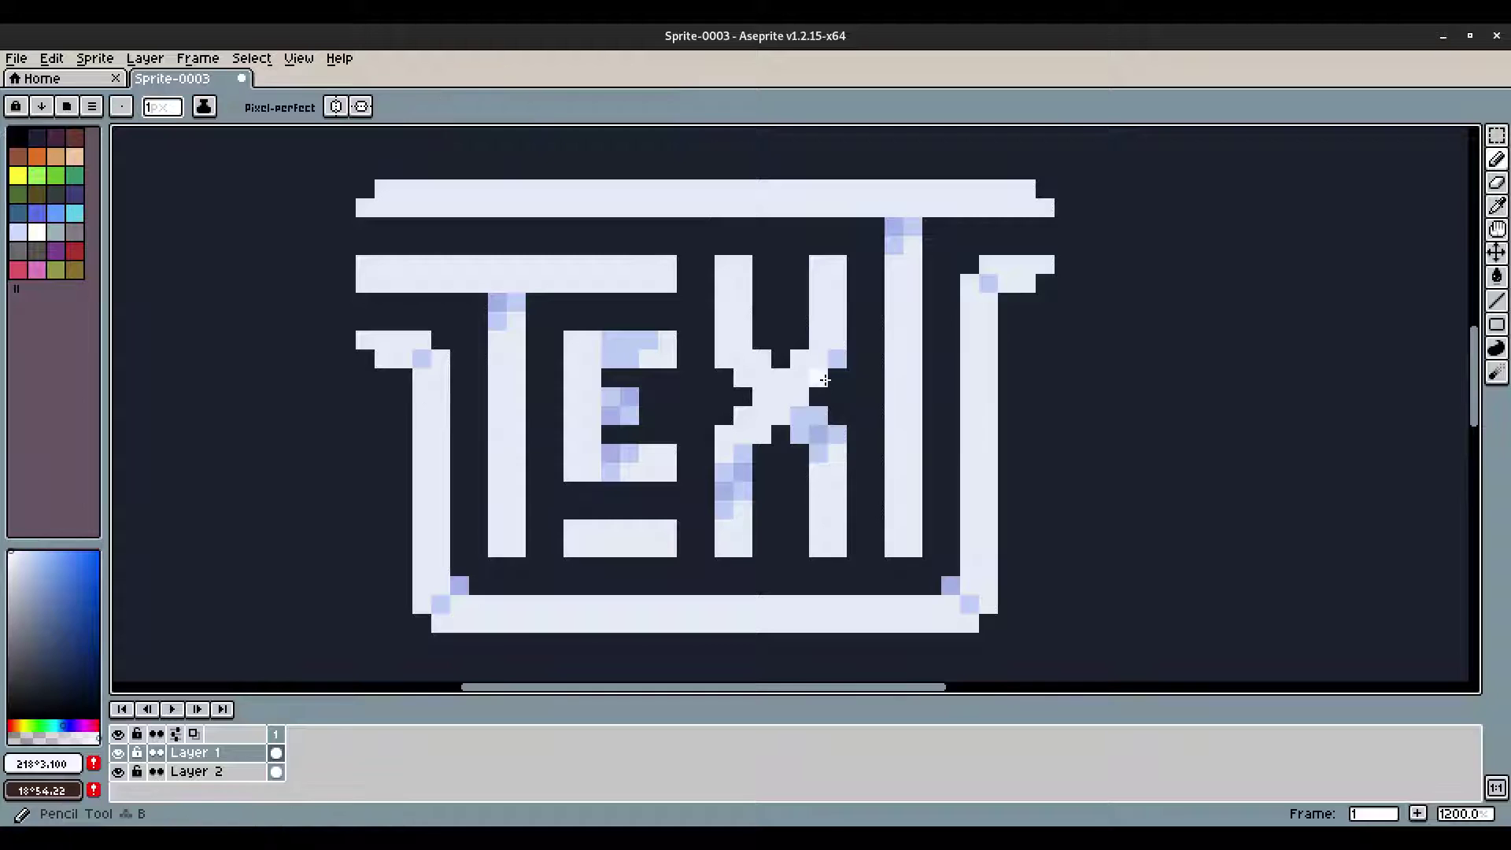
{"action": "left_click_drag", "start_coordinate": [20, 554], "coordinate": [8, 536]}
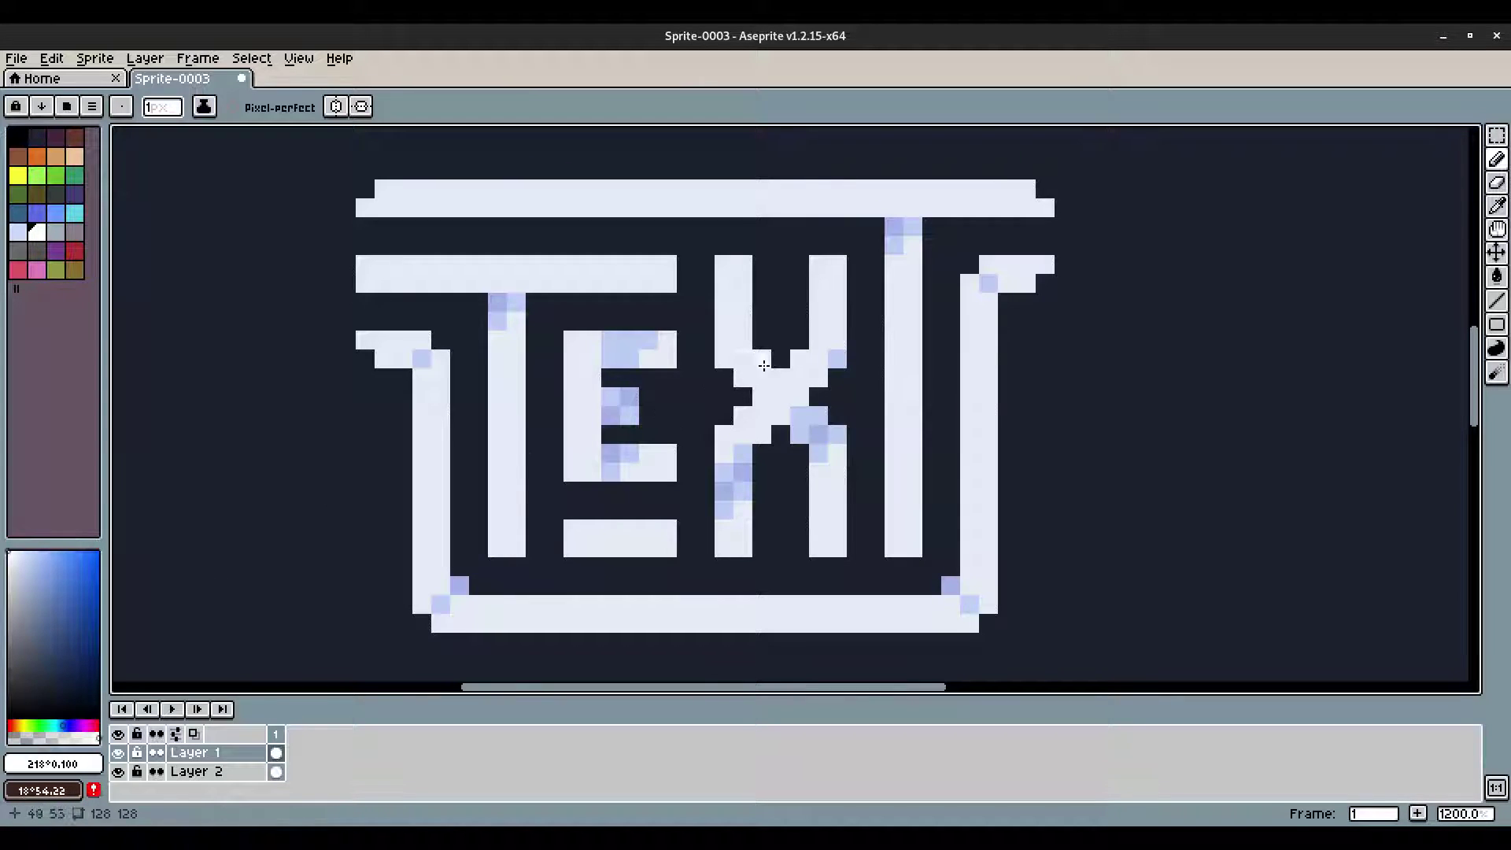
{"action": "left_click_drag", "start_coordinate": [819, 375], "coordinate": [743, 446]}
{"action": "scroll", "coordinate": [757, 436], "scroll_direction": "down", "scroll_amount": 3}
{"action": "scroll", "coordinate": [779, 451], "scroll_direction": "up", "scroll_amount": 3}
{"action": "left_click", "coordinate": [701, 239]}
{"action": "left_click_drag", "start_coordinate": [701, 240], "coordinate": [785, 260]}
Step: Add white highlight pixels along the left end of the first T's crossbar, with one separate pixel beyond them
{"action": "left_click", "coordinate": [380, 248]}
{"action": "left_click_drag", "start_coordinate": [338, 252], "coordinate": [378, 240]}
{"action": "scroll", "coordinate": [391, 228], "scroll_direction": "up", "scroll_amount": 3}
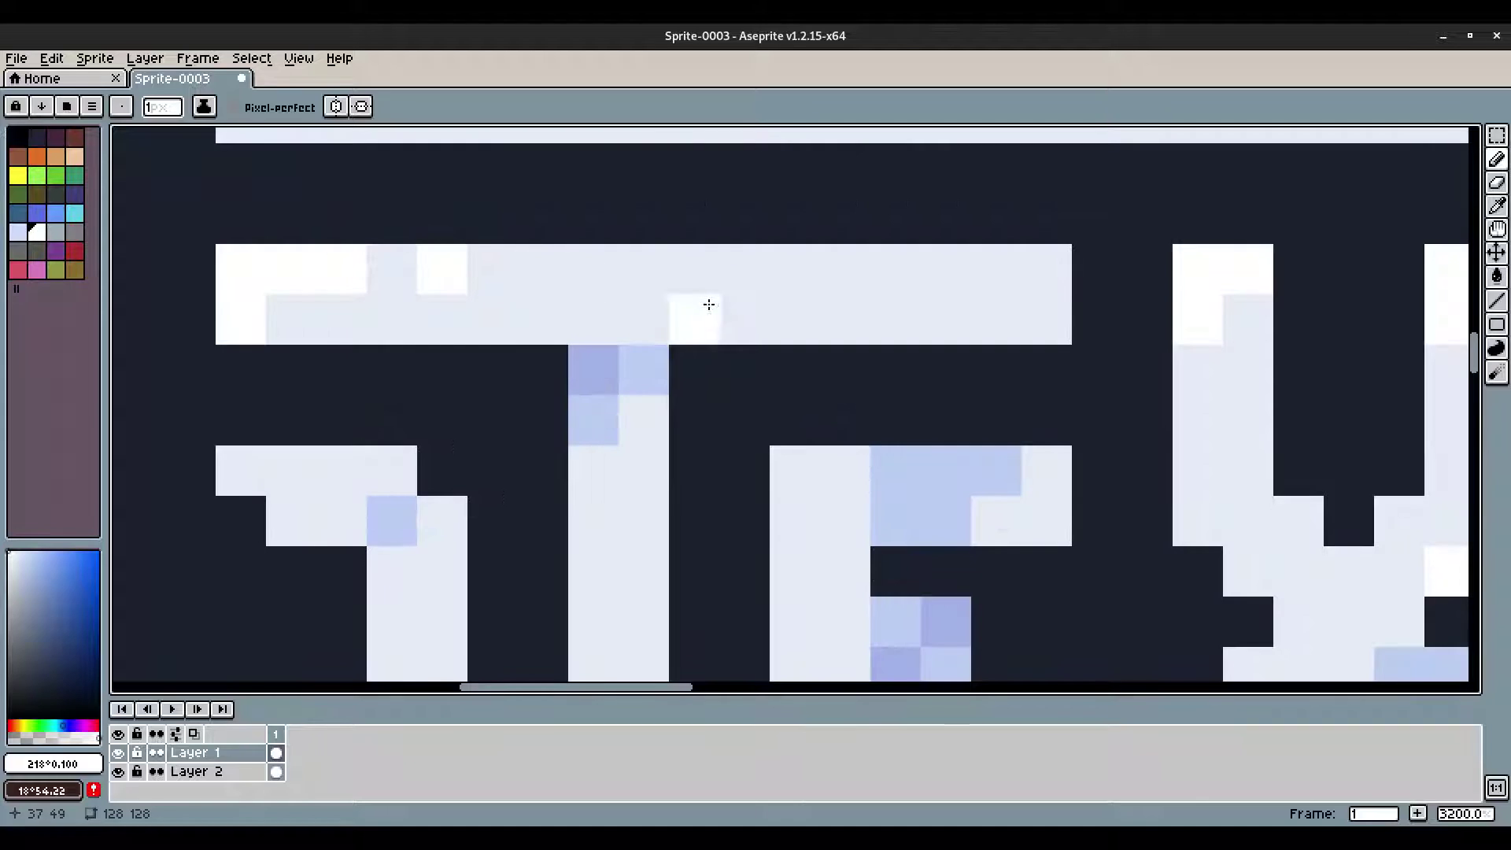
Step: Draw a sample white vertical bar that breaks up into sparse pixels on the empty canvas beside the logo
{"action": "scroll", "coordinate": [604, 304], "scroll_direction": "down", "scroll_amount": 4}
{"action": "left_click_drag", "start_coordinate": [603, 304], "coordinate": [893, 429]}
{"action": "scroll", "coordinate": [564, 365], "scroll_direction": "up", "scroll_amount": 2}
{"action": "mouse_move", "coordinate": [606, 247]}
{"action": "left_mouse_down"}
{"action": "mouse_move", "coordinate": [608, 446]}
{"action": "mouse_move", "coordinate": [627, 451]}
{"action": "mouse_move", "coordinate": [620, 259]}
{"action": "mouse_move", "coordinate": [638, 289]}
{"action": "mouse_move", "coordinate": [635, 386]}
{"action": "left_mouse_up"}
{"action": "left_click_drag", "start_coordinate": [665, 502], "coordinate": [671, 402]}
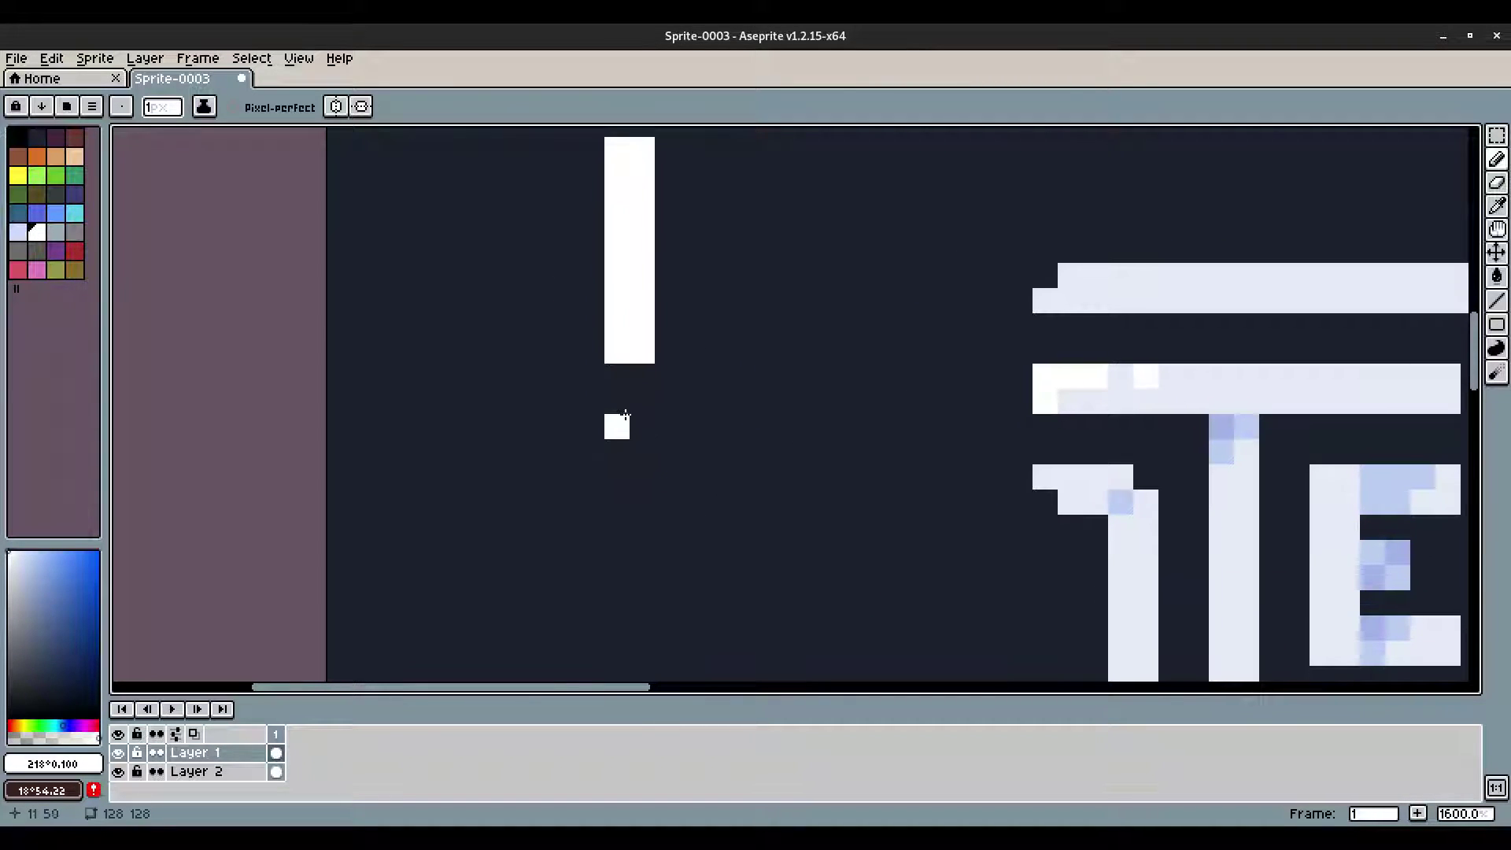
{"action": "left_click", "coordinate": [623, 379]}
{"action": "left_click", "coordinate": [617, 400]}
{"action": "left_click", "coordinate": [639, 378]}
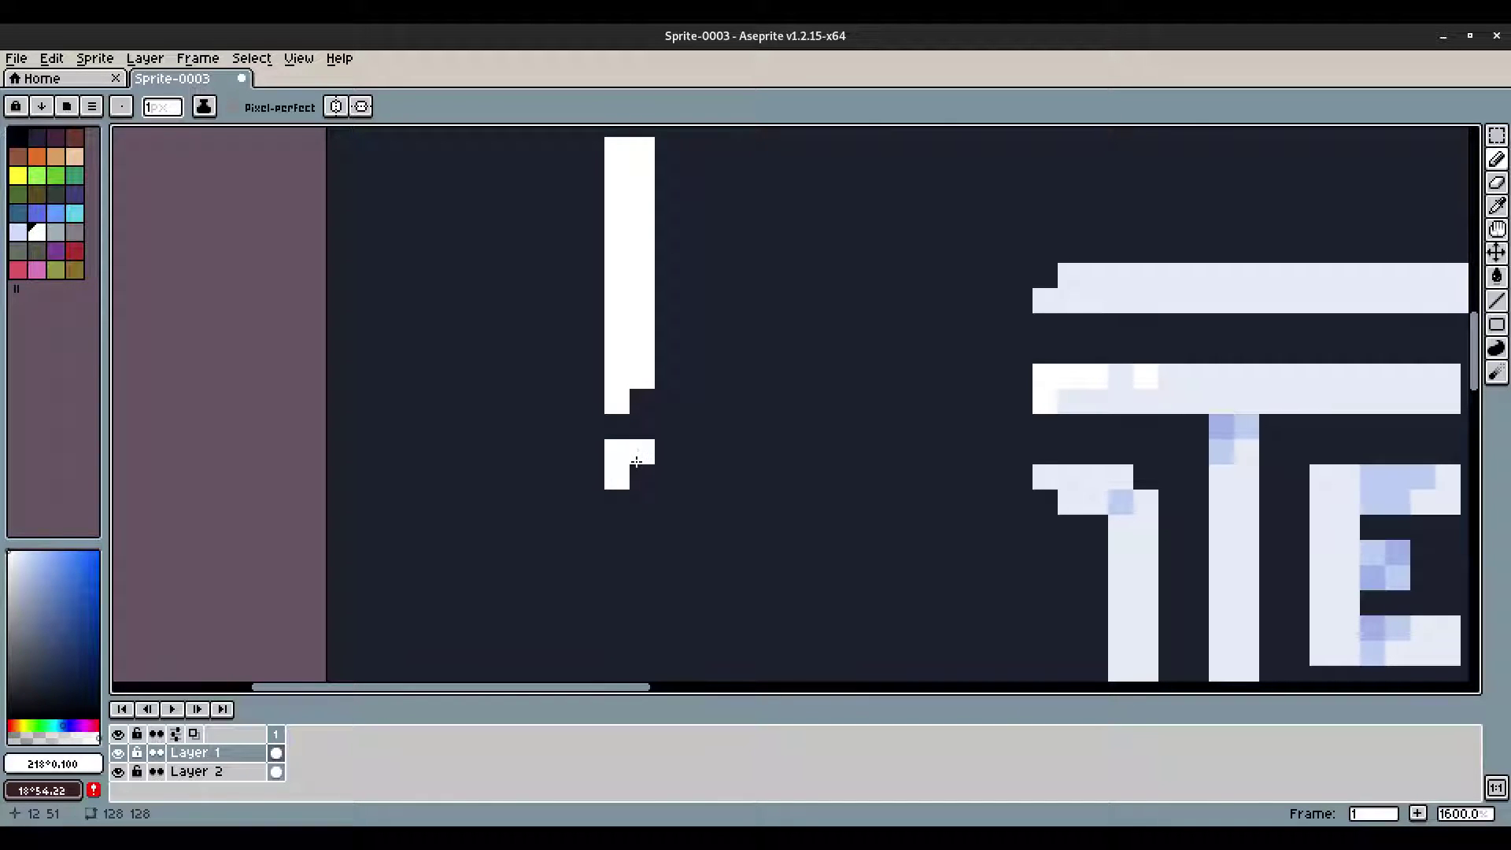
{"action": "scroll", "coordinate": [618, 627], "scroll_direction": "down", "scroll_amount": 7}
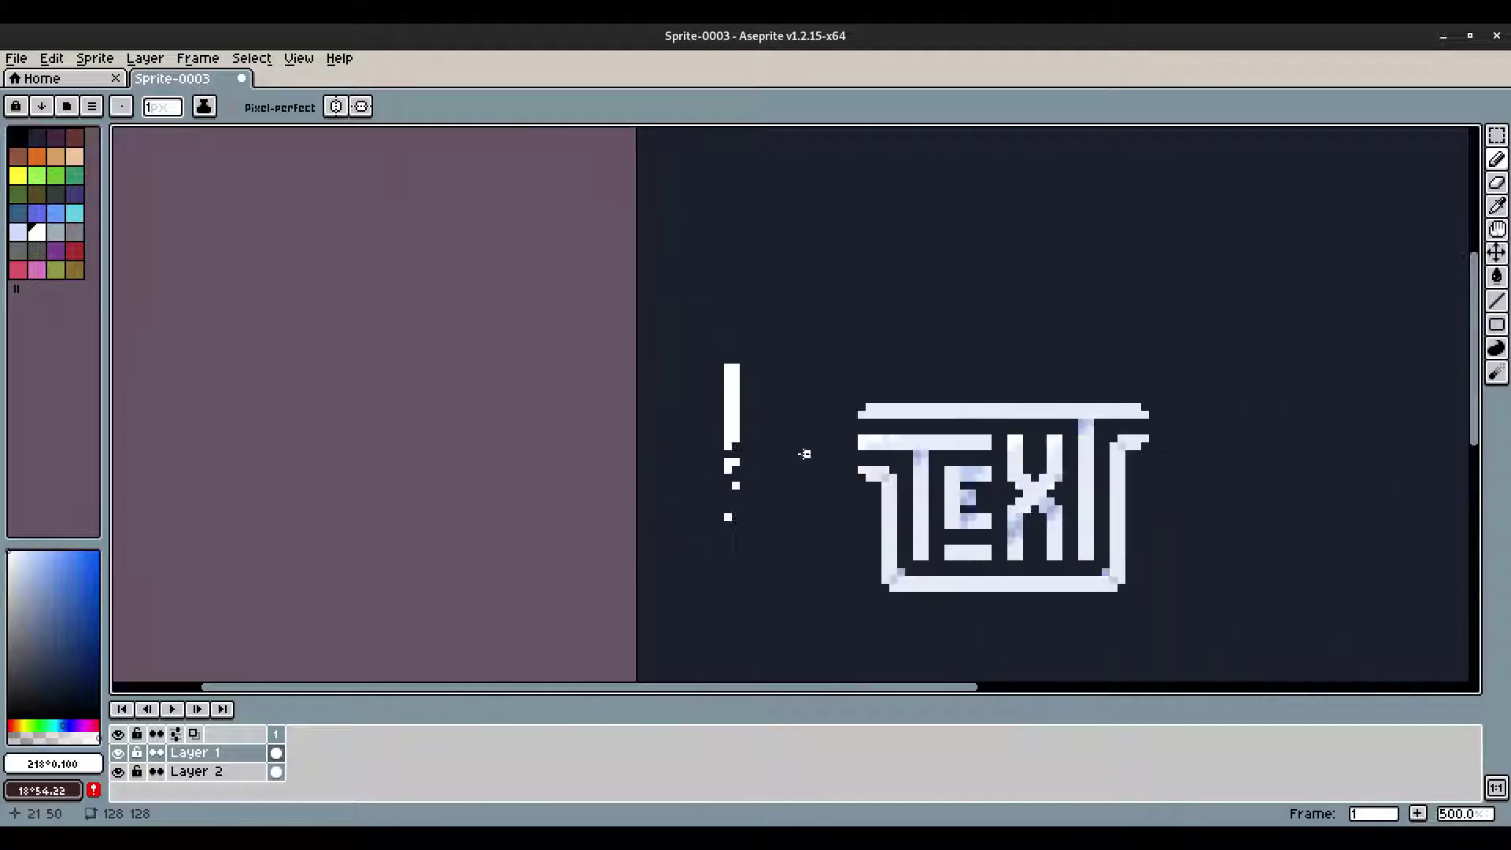
Step: Undo the pencil strokes of the sample bar beside the logo
{"action": "key", "text": "ctrl+z"}
{"action": "key", "text": "ctrl+z"}
{"action": "key", "text": "ctrl+z"}
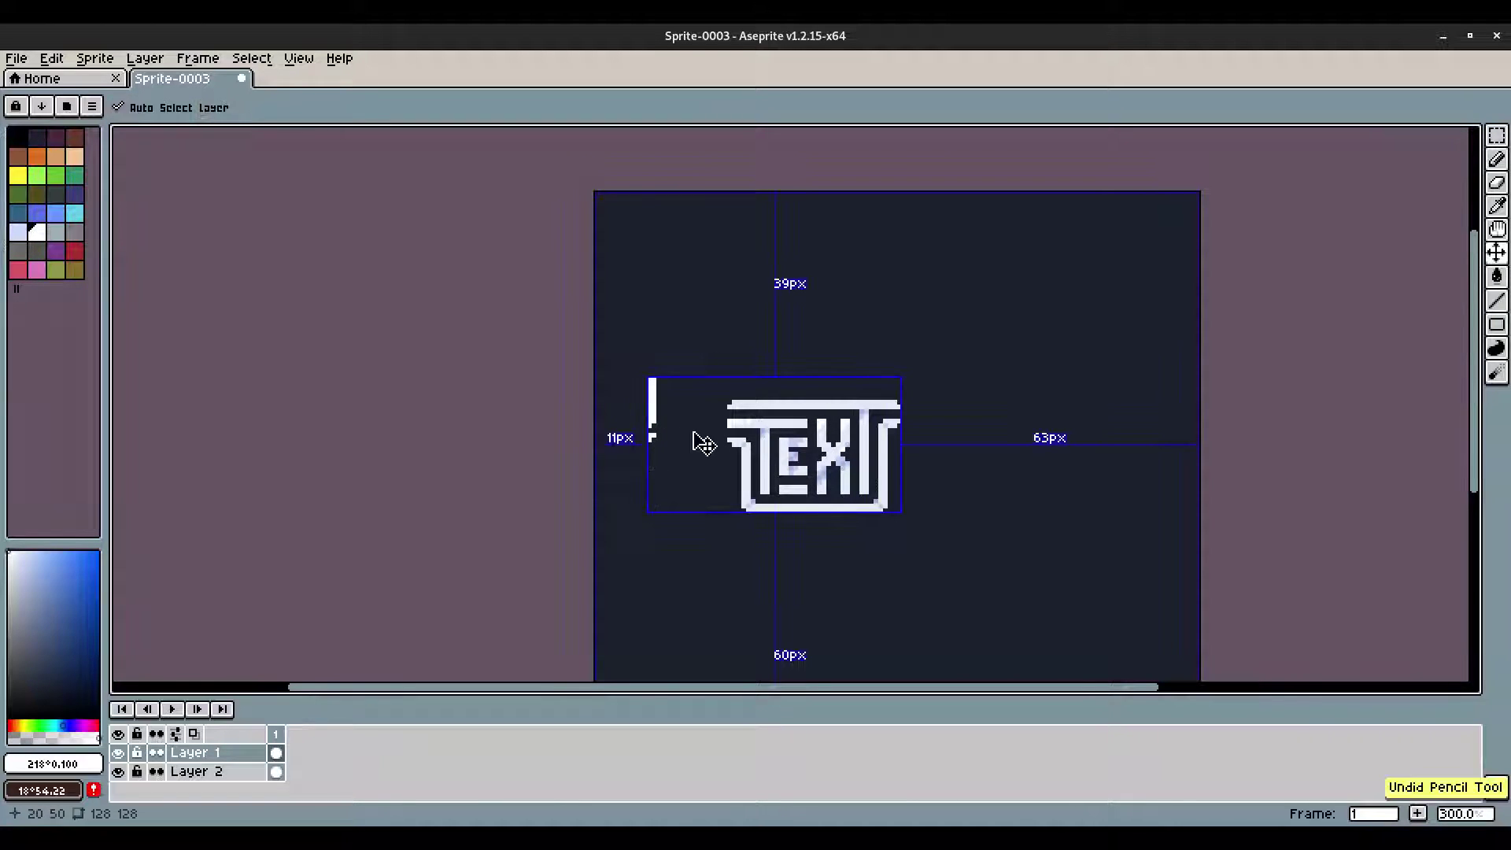
{"action": "key", "text": "ctrl+z"}
Step: Add scattered white highlights to the top bar's left end and the frame's corners and bends, and notch corners of the E and T strokes
{"action": "scroll", "coordinate": [702, 443], "scroll_direction": "up", "scroll_amount": 7}
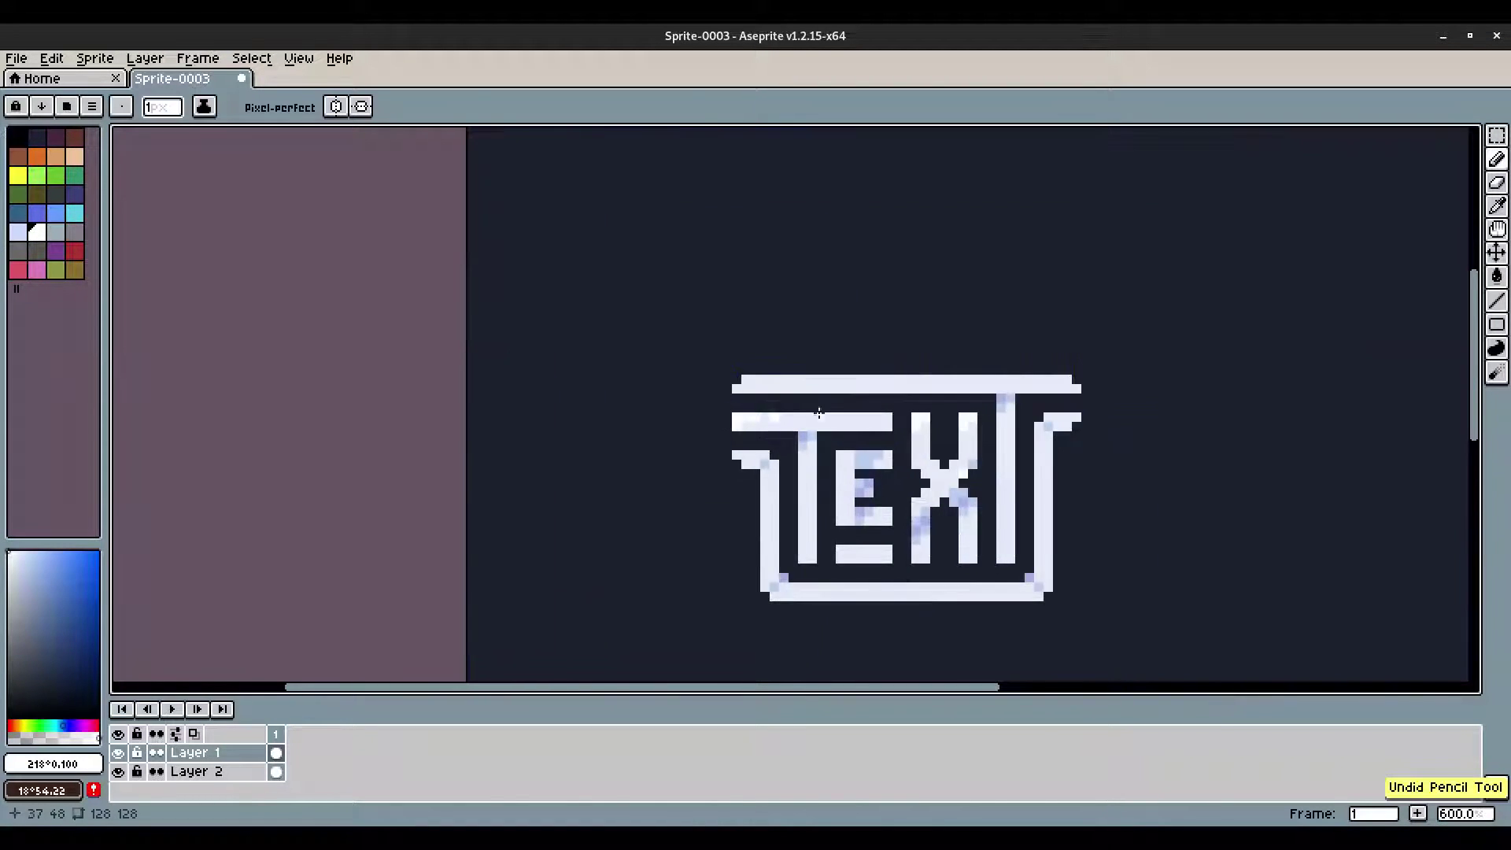
{"action": "mouse_move", "coordinate": [515, 366]}
{"action": "left_mouse_down"}
{"action": "mouse_move", "coordinate": [544, 347]}
{"action": "mouse_move", "coordinate": [603, 344]}
{"action": "mouse_move", "coordinate": [665, 361]}
{"action": "mouse_move", "coordinate": [633, 371]}
{"action": "mouse_move", "coordinate": [648, 374]}
{"action": "mouse_move", "coordinate": [698, 347]}
{"action": "mouse_move", "coordinate": [780, 341]}
{"action": "mouse_move", "coordinate": [764, 363]}
{"action": "mouse_move", "coordinate": [827, 339]}
{"action": "mouse_move", "coordinate": [905, 367]}
{"action": "left_mouse_up"}
{"action": "scroll", "coordinate": [961, 276], "scroll_direction": "down", "scroll_amount": 6}
{"action": "scroll", "coordinate": [960, 277], "scroll_direction": "up", "scroll_amount": 5}
{"action": "left_click_drag", "start_coordinate": [1066, 443], "coordinate": [1005, 281]}
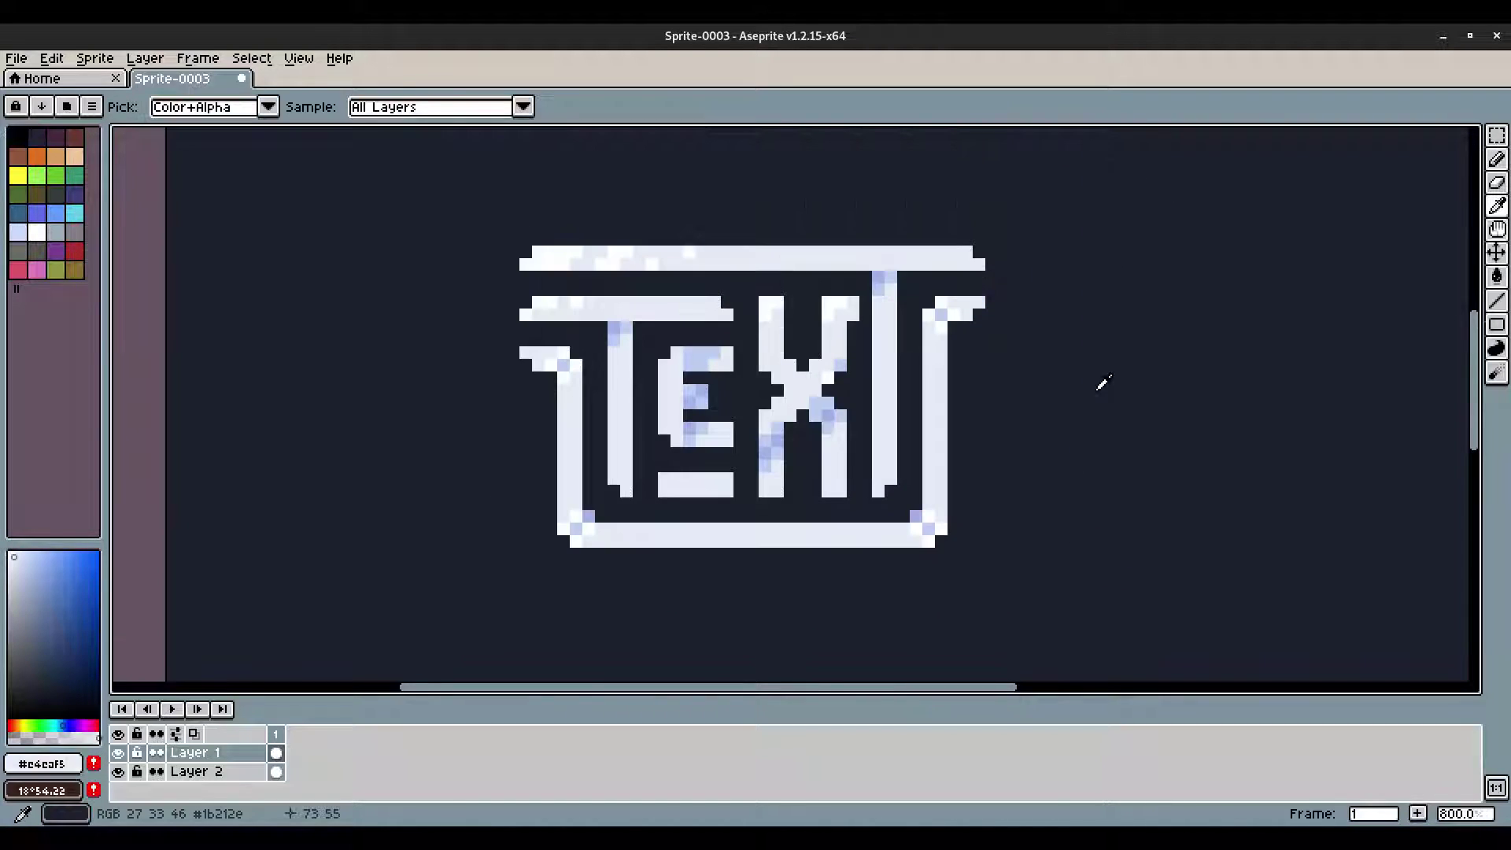
Step: Recolour the logo towards icy cyan with a Hue/Saturation adjustment of hue -24 and saturation 100
{"action": "left_click_drag", "start_coordinate": [1076, 391], "coordinate": [1059, 391]}
{"action": "scroll", "coordinate": [1065, 384], "scroll_direction": "down", "scroll_amount": 5}
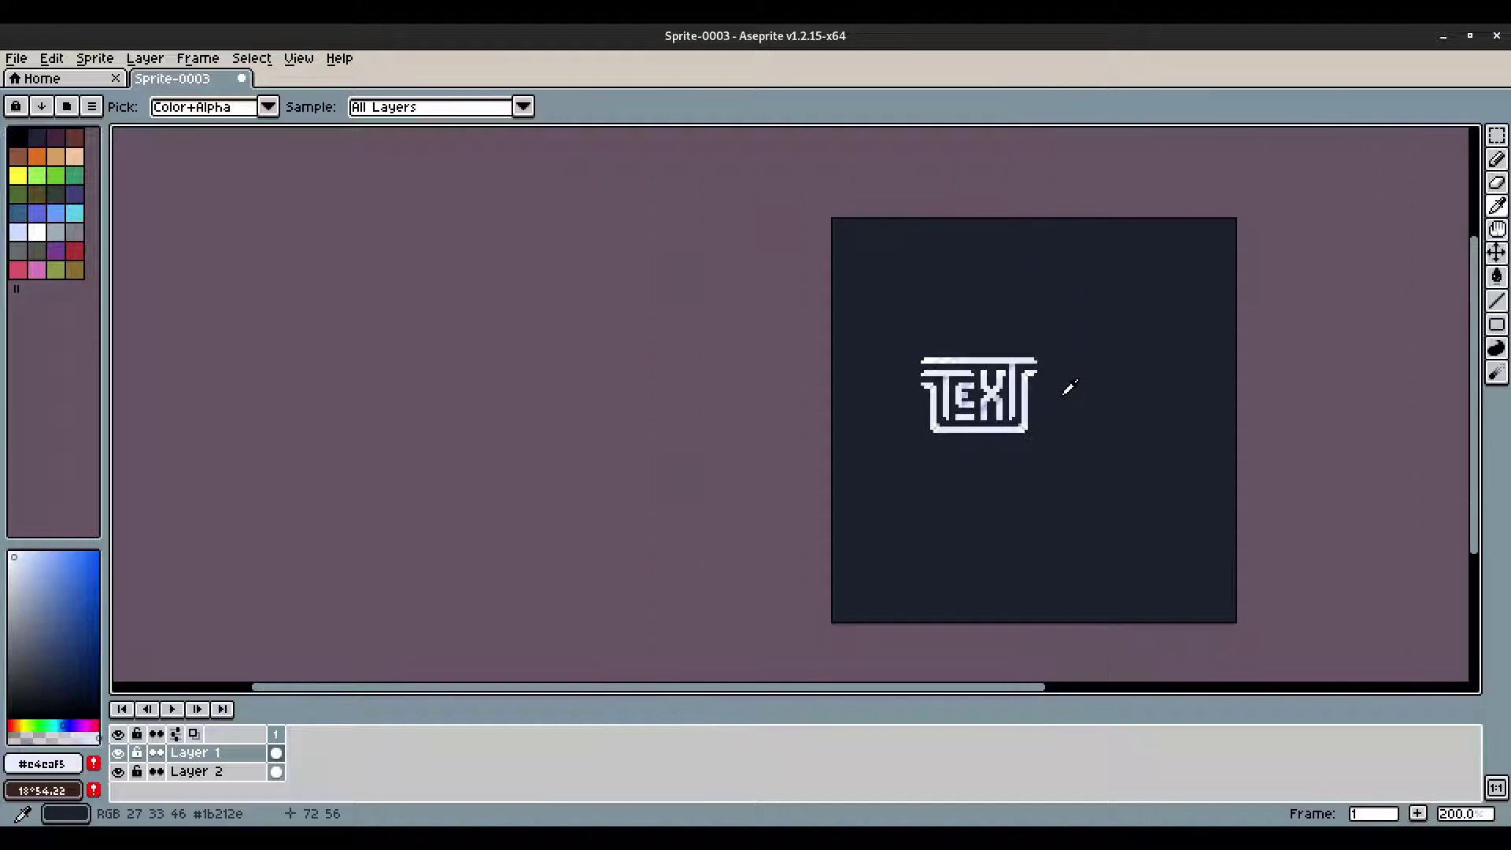
{"action": "scroll", "coordinate": [1064, 384], "scroll_direction": "up", "scroll_amount": 5}
{"action": "left_click", "coordinate": [51, 58]}
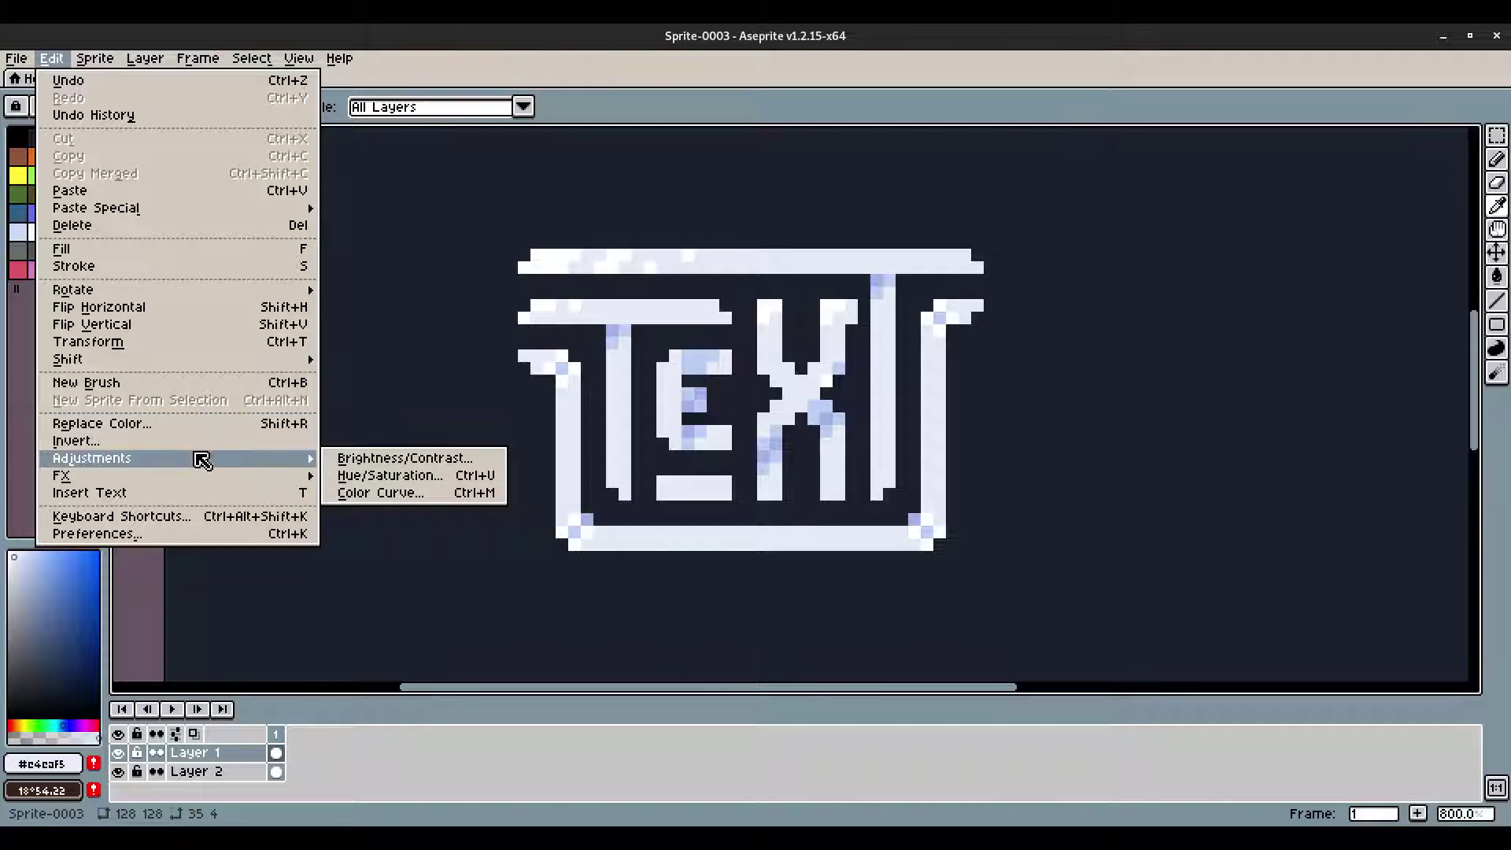
{"action": "left_click", "coordinate": [429, 476]}
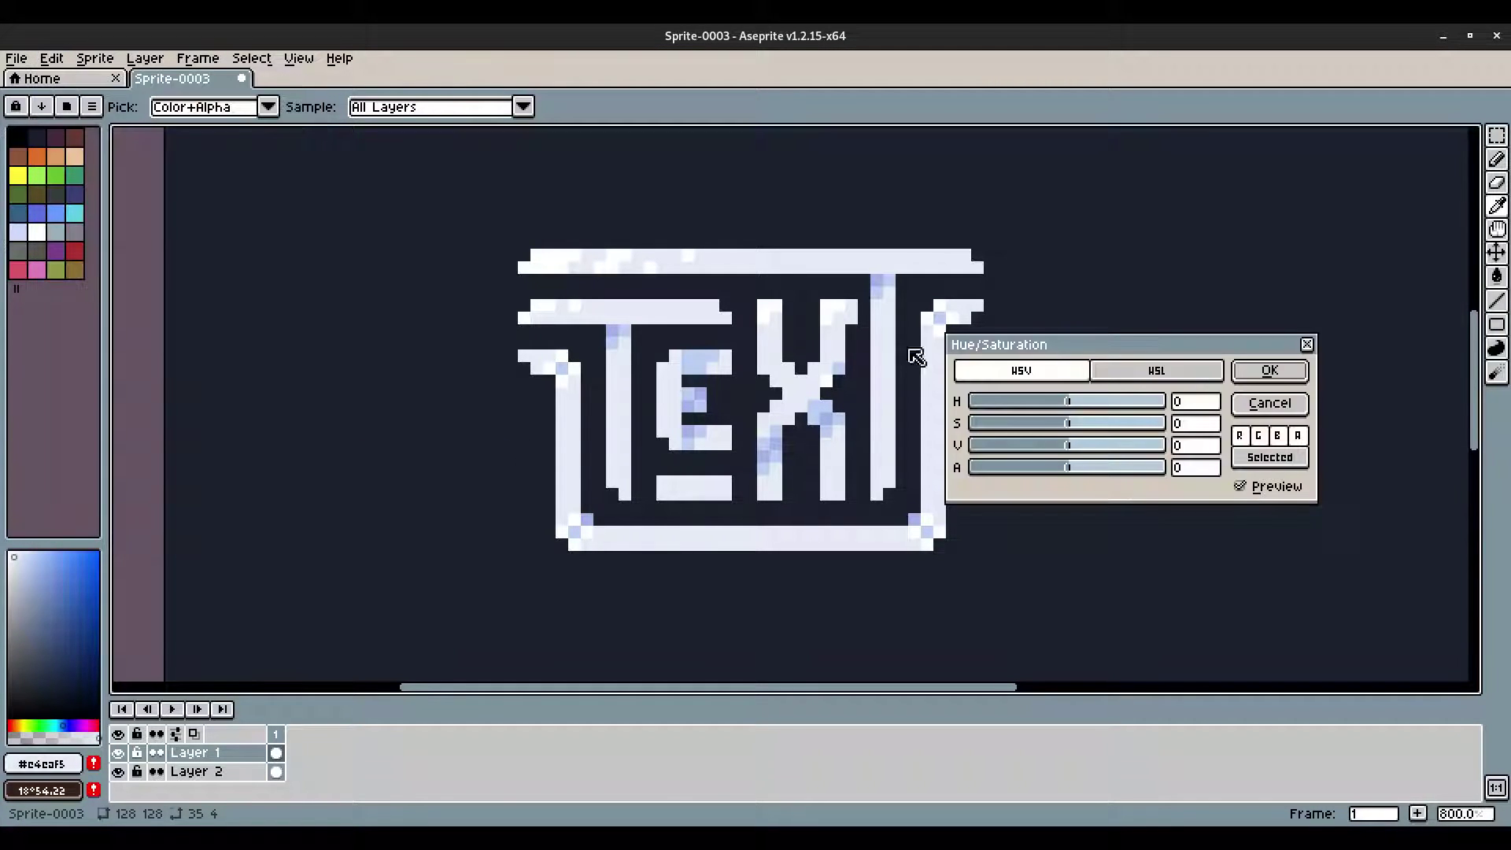
{"action": "left_click_drag", "start_coordinate": [1068, 405], "coordinate": [1170, 429]}
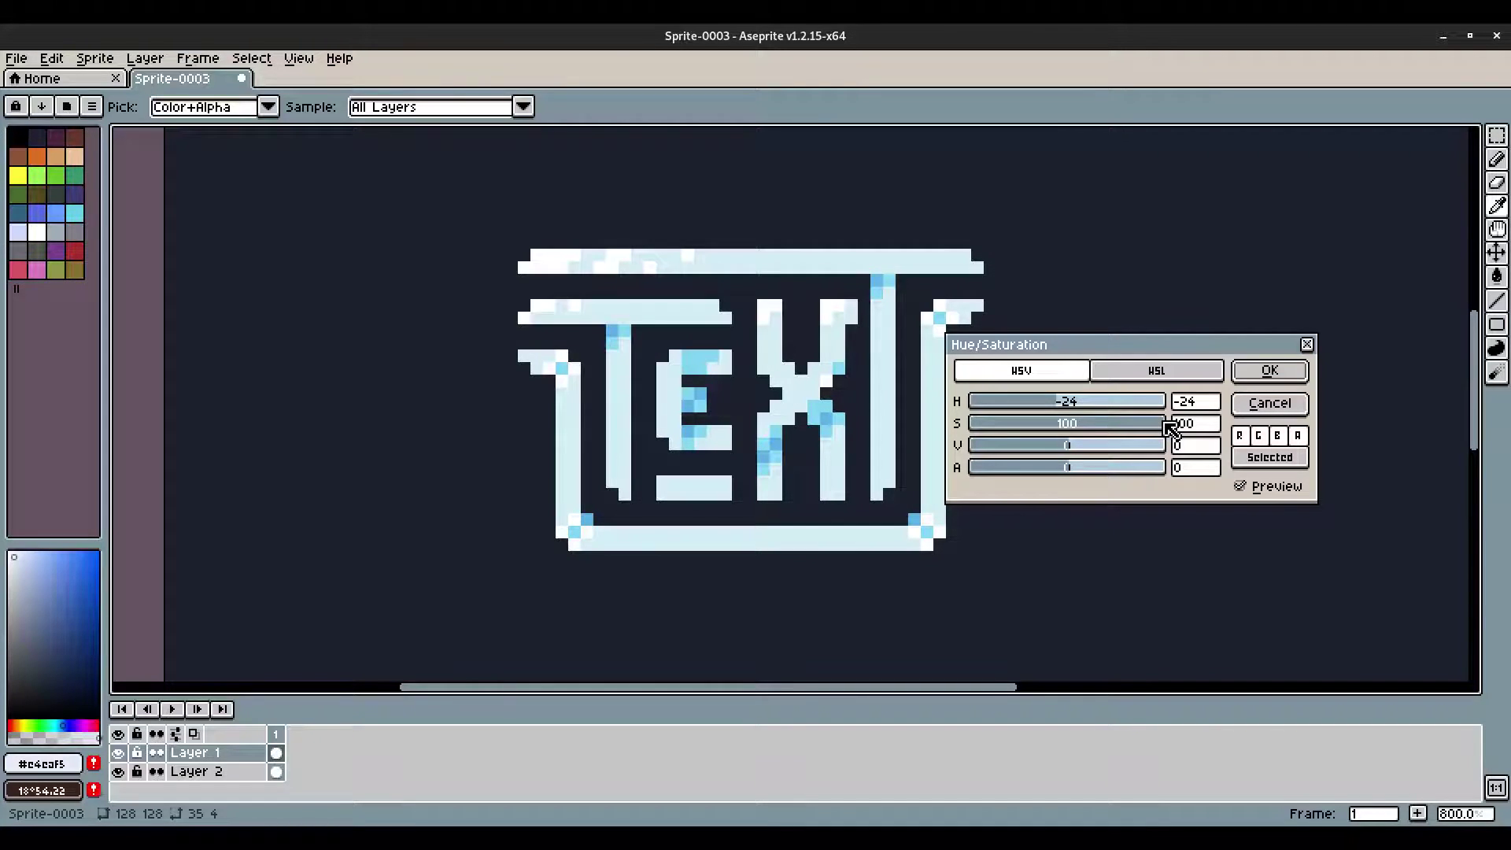
{"action": "left_click", "coordinate": [1275, 371]}
{"action": "scroll", "coordinate": [1023, 362], "scroll_direction": "down", "scroll_amount": 3}
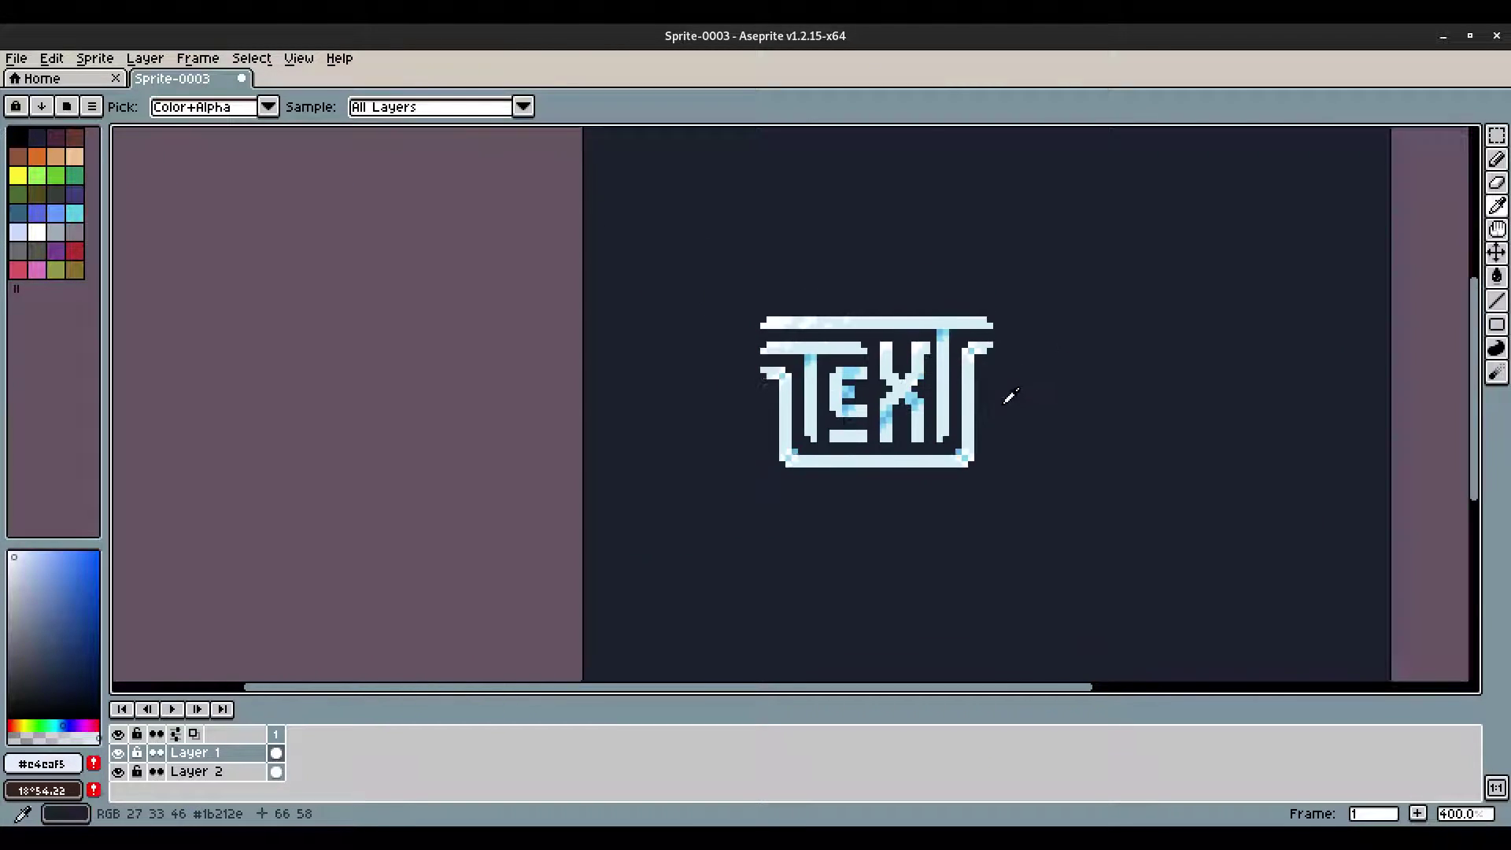
{"action": "scroll", "coordinate": [944, 409], "scroll_direction": "up", "scroll_amount": 3}
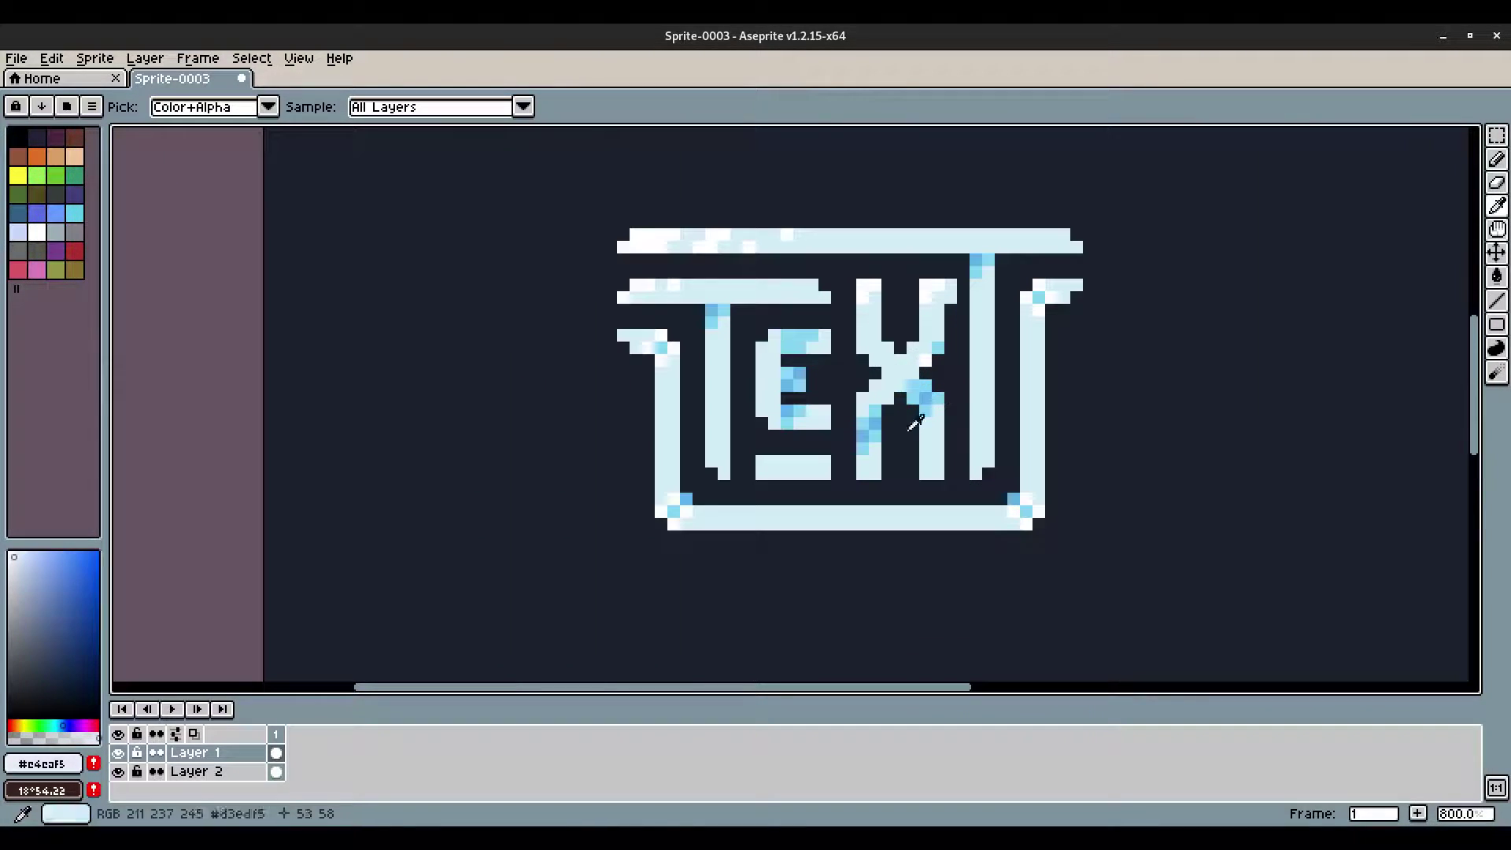
Step: Hide the background Layer 2 and select the logo's cel on Layer 1
{"action": "left_click", "coordinate": [118, 772]}
{"action": "left_click_drag", "start_coordinate": [701, 481], "coordinate": [630, 529]}
{"action": "left_click_drag", "start_coordinate": [819, 513], "coordinate": [754, 472]}
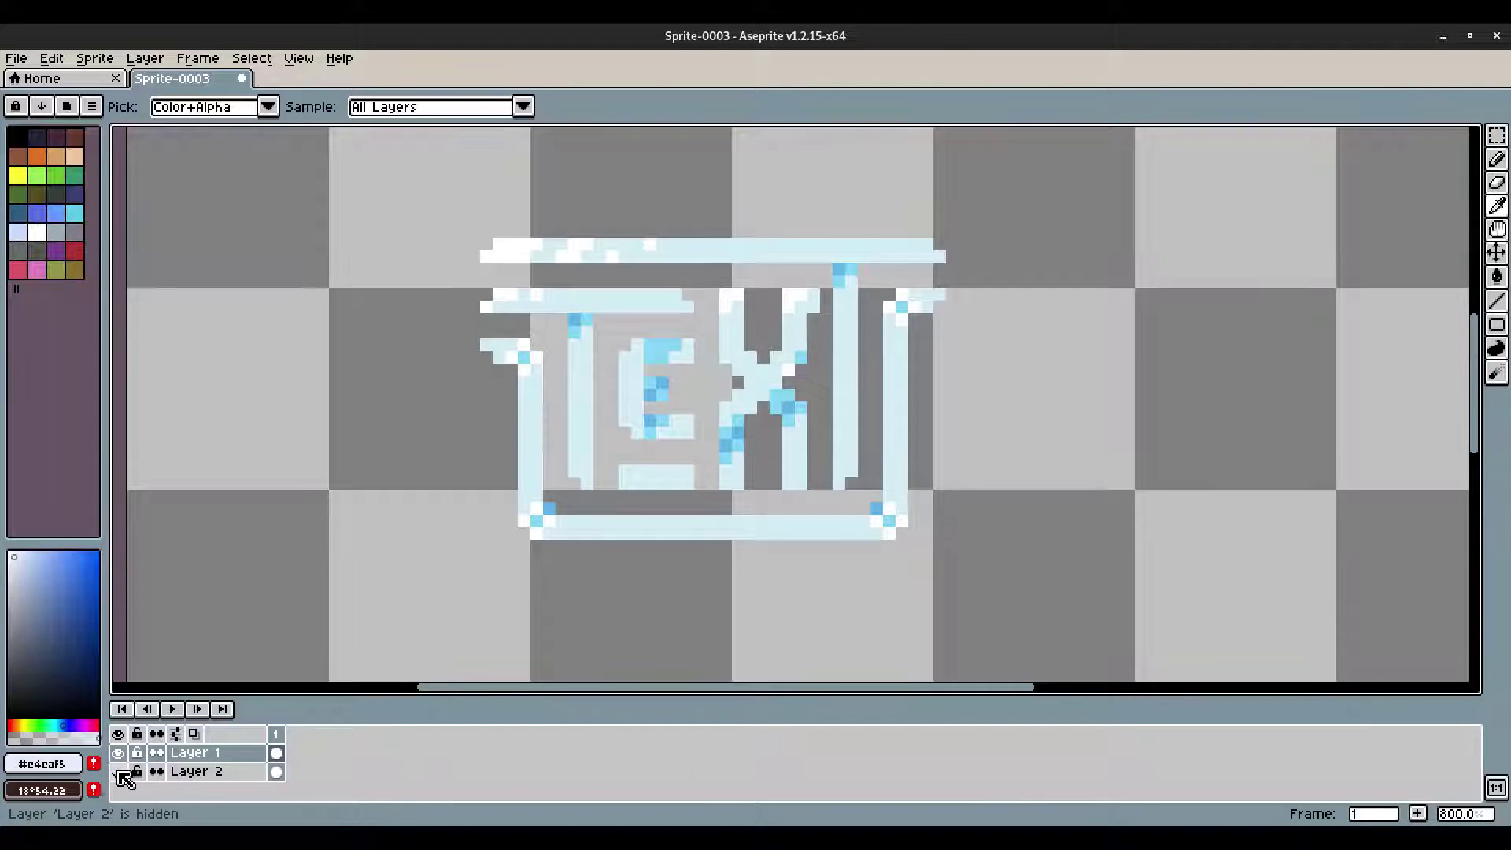
{"action": "left_click", "coordinate": [275, 753]}
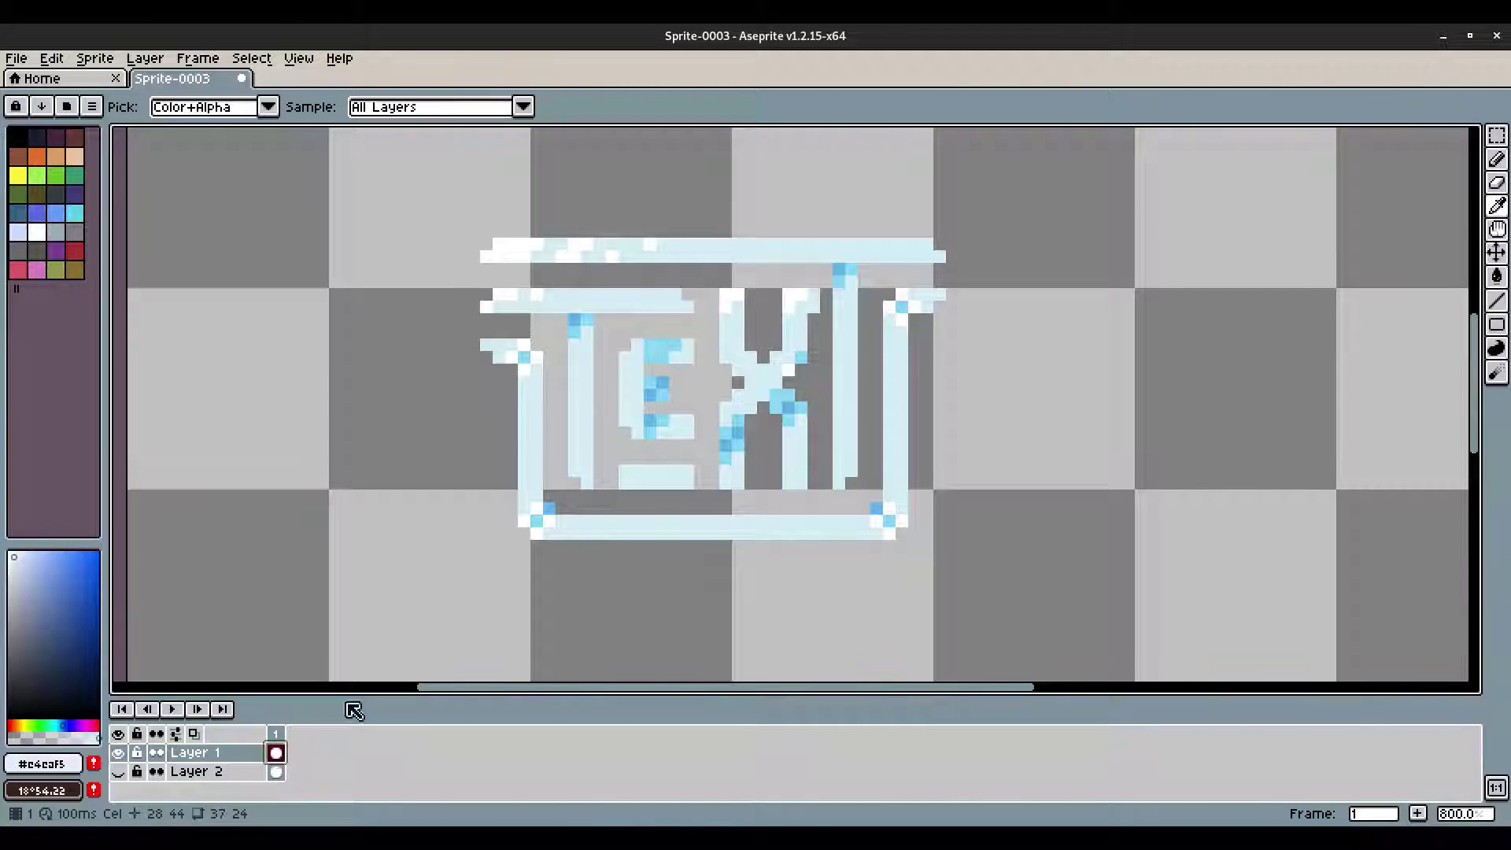
{"action": "left_click", "coordinate": [119, 753]}
{"action": "left_click", "coordinate": [120, 754]}
Step: Open the Outline effect for the logo cel
{"action": "left_click", "coordinate": [57, 60]}
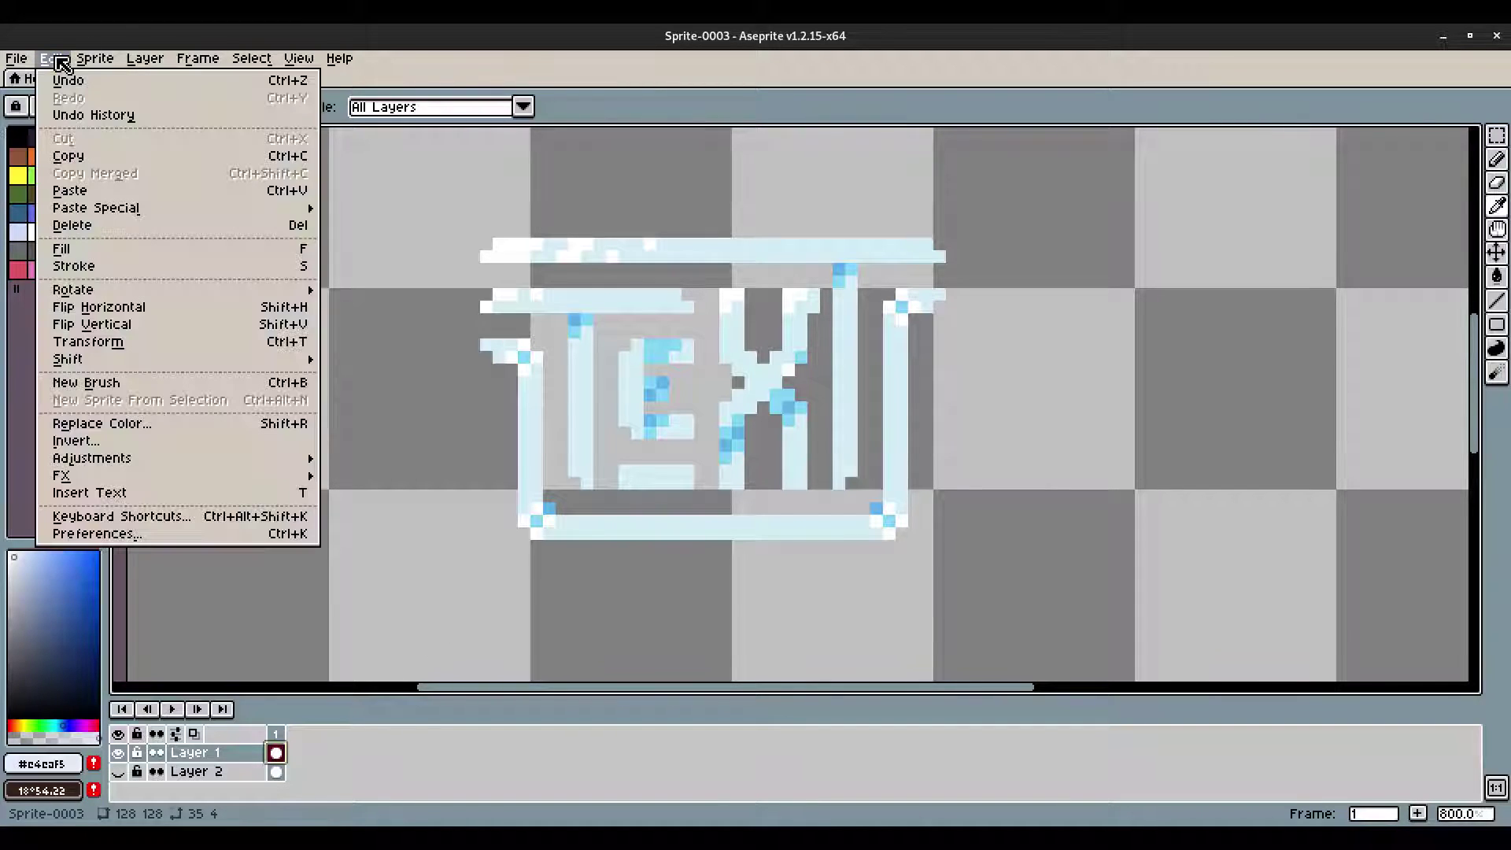
{"action": "mouse_move", "coordinate": [303, 476]}
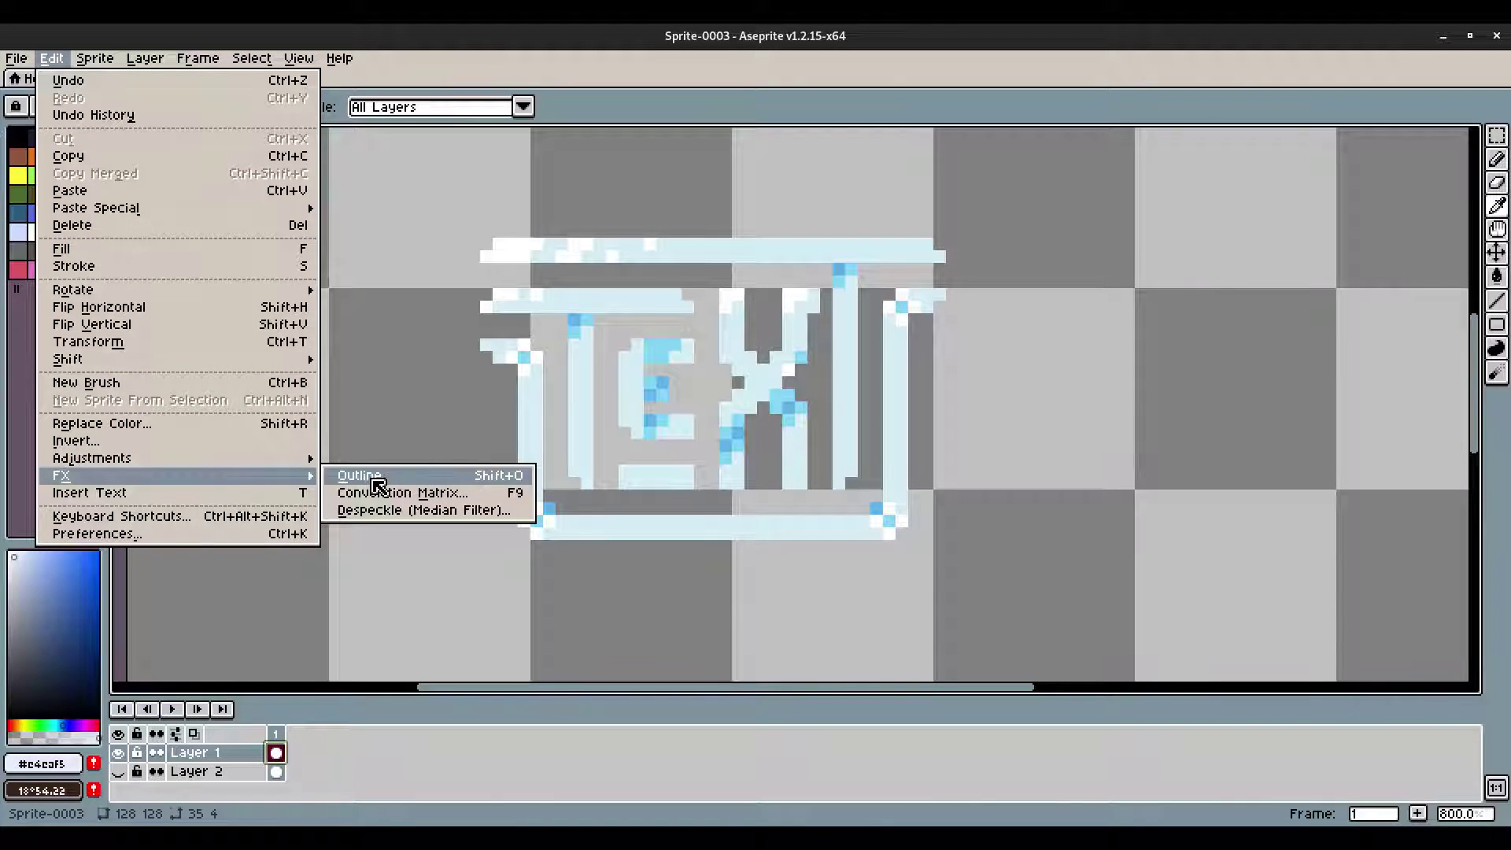
{"action": "left_click", "coordinate": [362, 476]}
Step: Try different outline directions in the matrix, ending with only the four straight directions around the logo
{"action": "left_click", "coordinate": [1095, 418]}
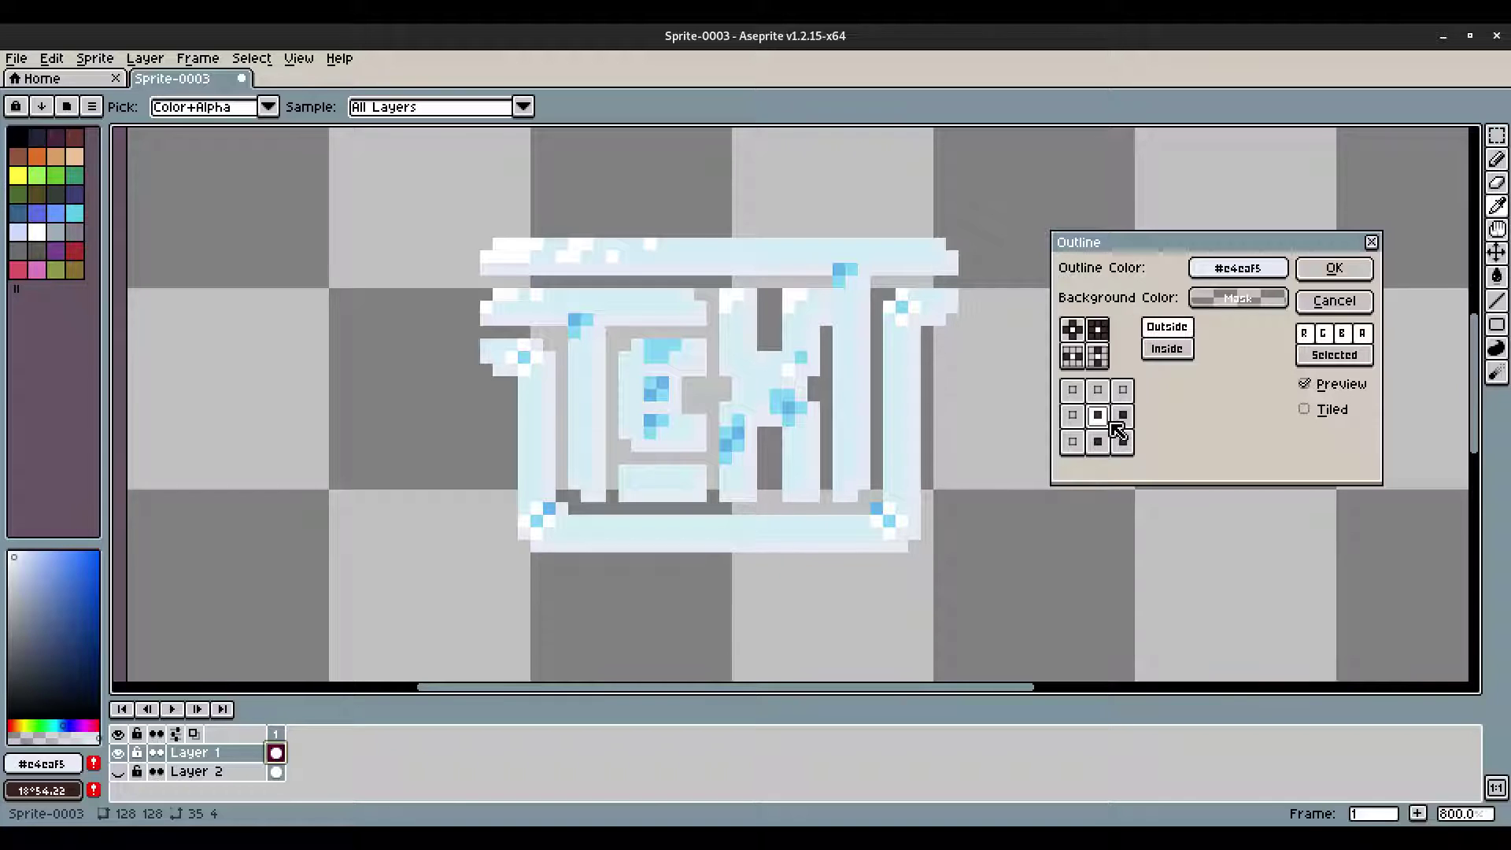
{"action": "left_click", "coordinate": [1117, 418]}
{"action": "left_click", "coordinate": [1098, 439]}
{"action": "left_click", "coordinate": [1118, 439]}
{"action": "left_click", "coordinate": [1097, 417]}
{"action": "left_click", "coordinate": [1116, 416]}
{"action": "left_click", "coordinate": [1098, 440]}
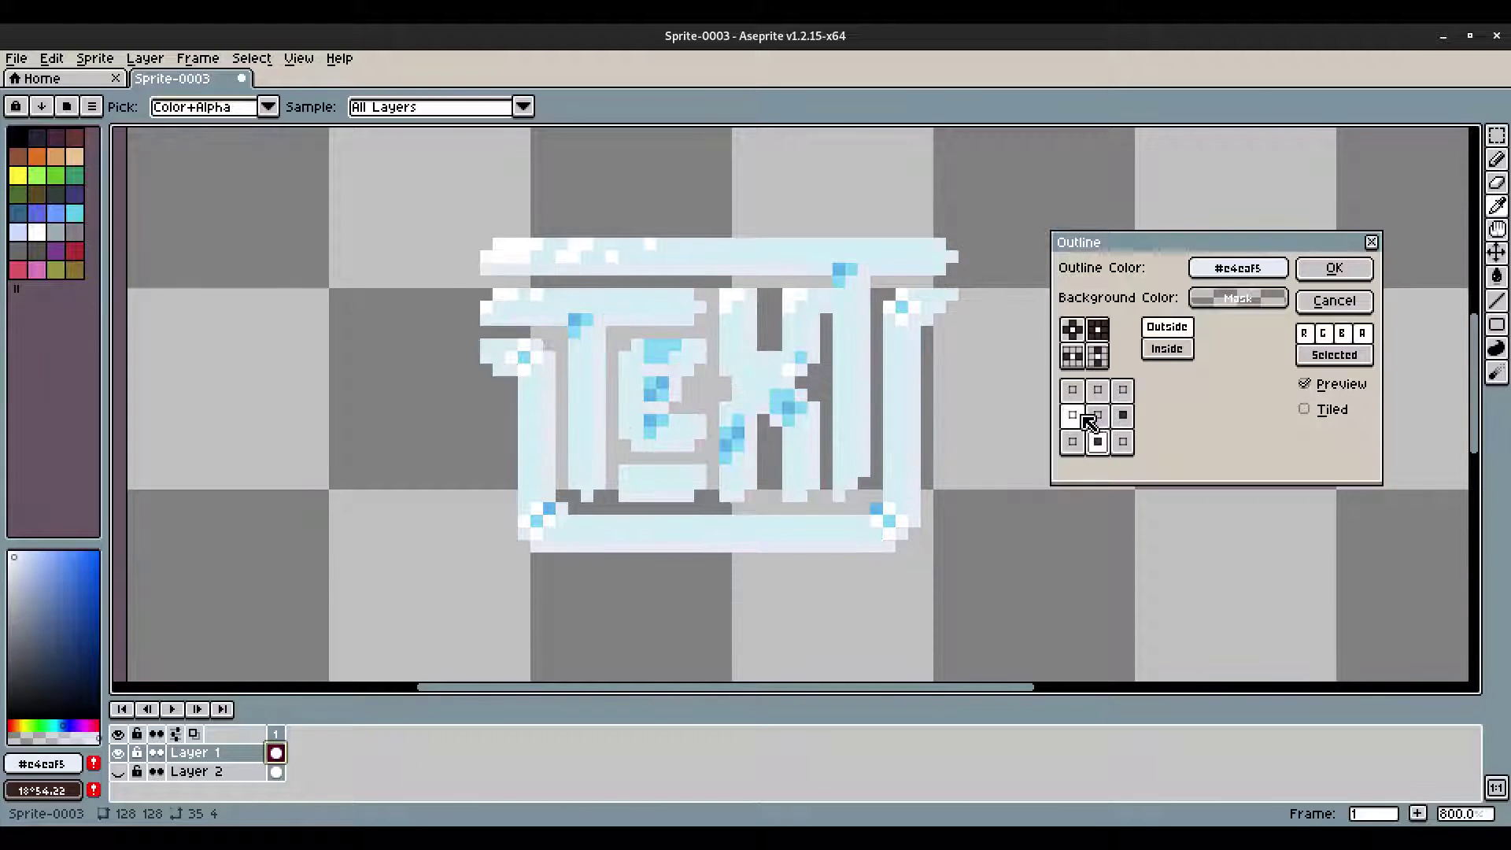
{"action": "left_click", "coordinate": [1077, 416]}
{"action": "left_click", "coordinate": [1096, 390]}
Step: Set the outline colour to dark muted violet #3a384f and apply the outside outline in all eight directions
{"action": "left_click", "coordinate": [1238, 267]}
{"action": "left_click", "coordinate": [1130, 298]}
{"action": "left_click_drag", "start_coordinate": [1219, 275], "coordinate": [43, 138]}
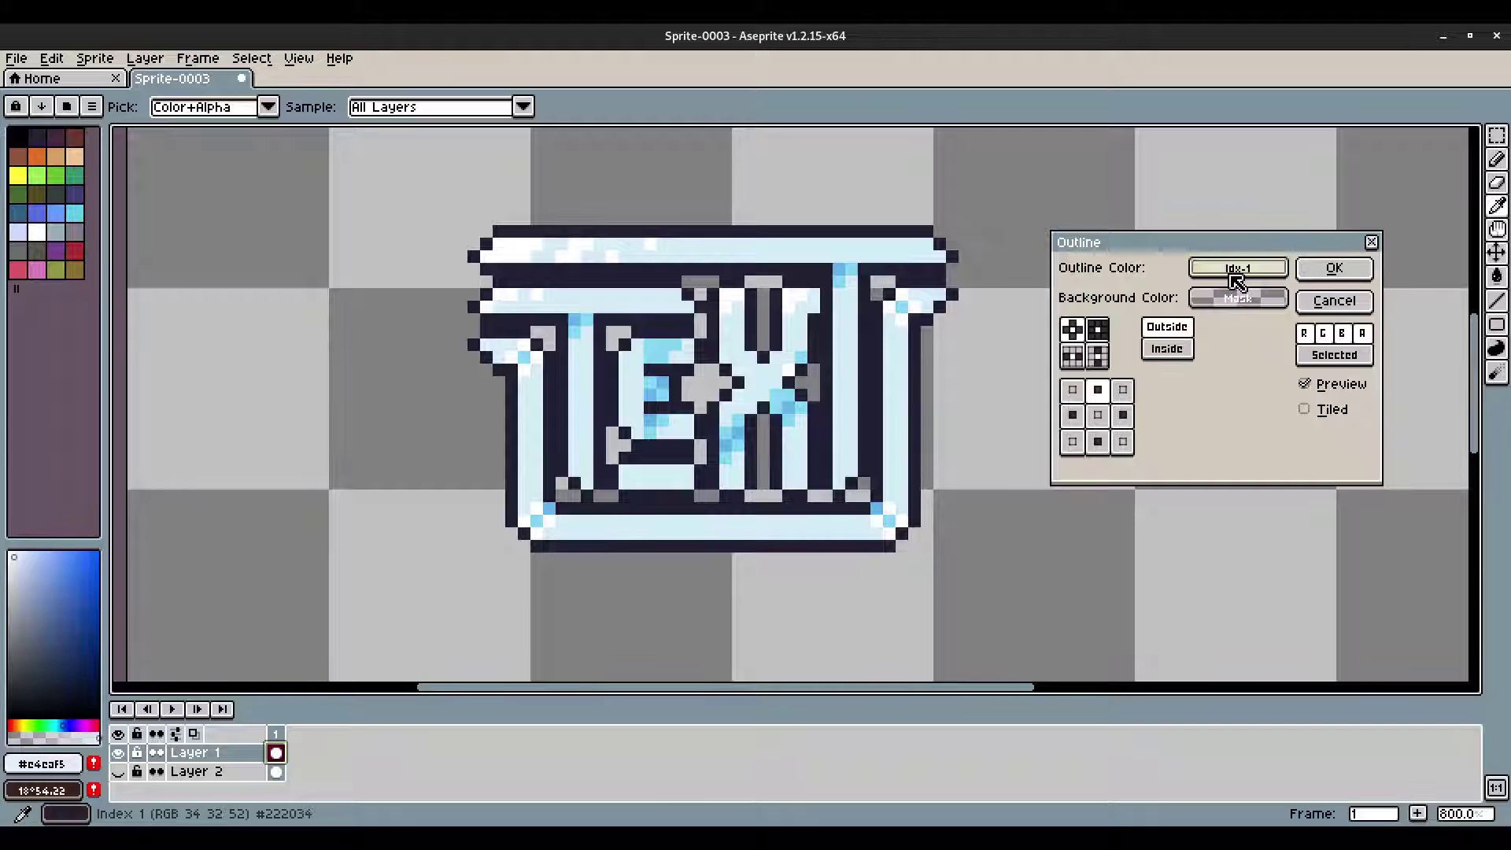
{"action": "left_click", "coordinate": [1237, 270]}
{"action": "left_click", "coordinate": [1109, 299]}
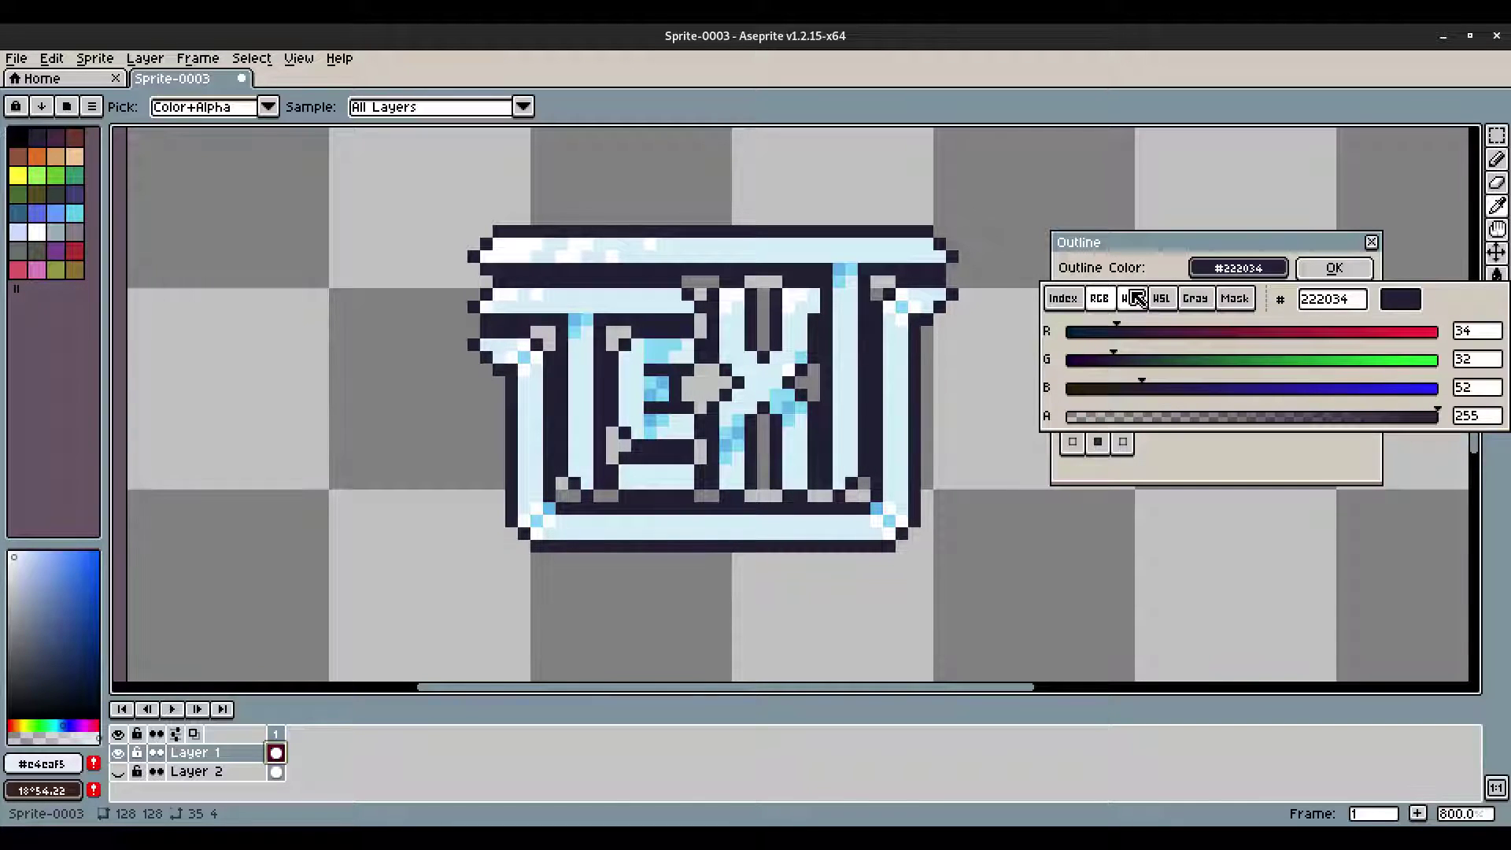
{"action": "left_click", "coordinate": [1134, 299]}
{"action": "left_click", "coordinate": [1176, 389]}
{"action": "left_click_drag", "start_coordinate": [1177, 388], "coordinate": [1183, 357]}
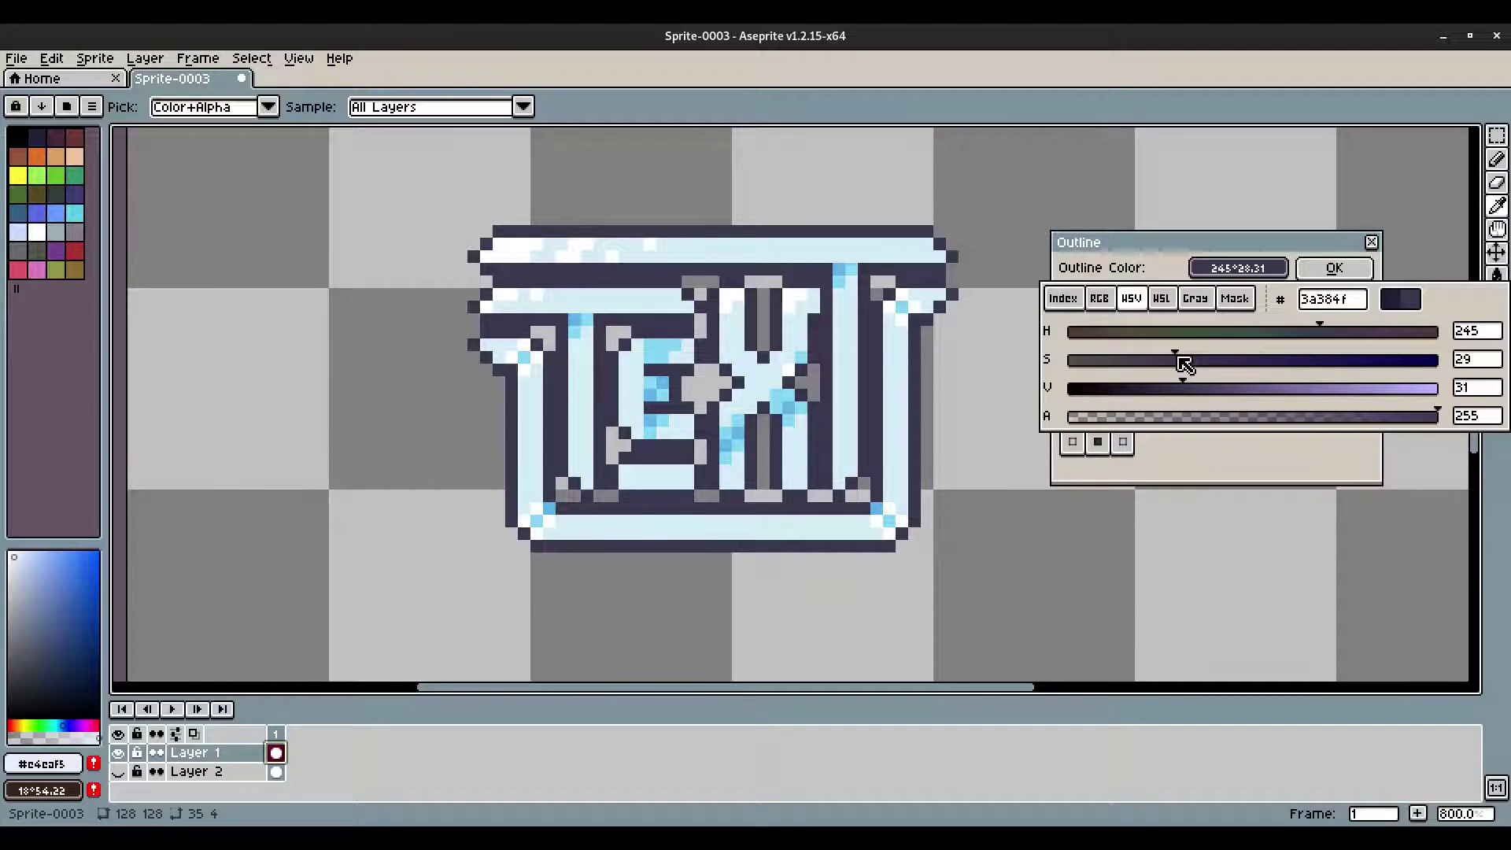
{"action": "left_click", "coordinate": [866, 301]}
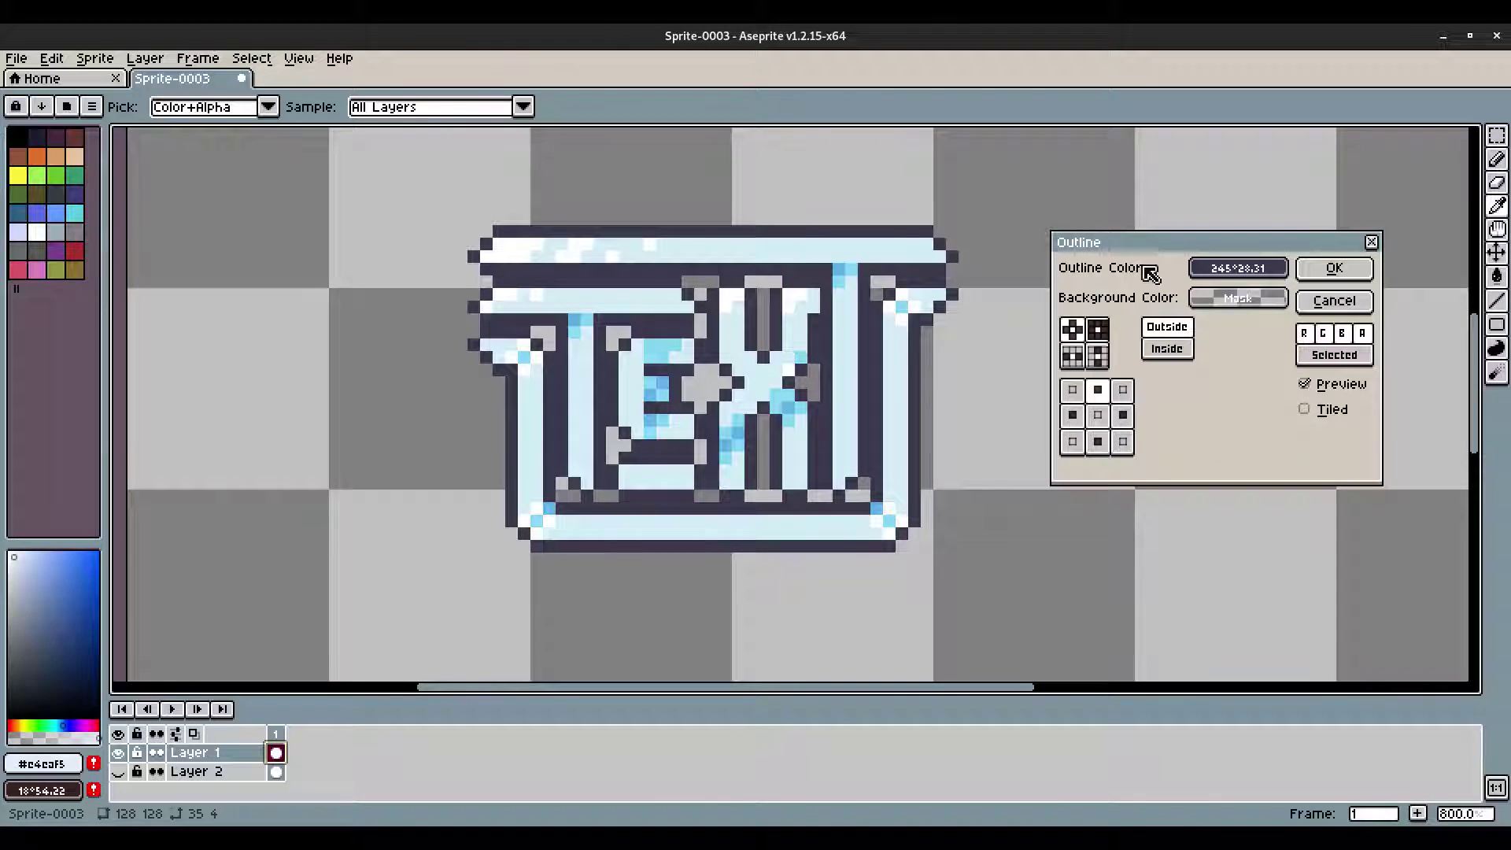
{"action": "left_click", "coordinate": [1101, 331]}
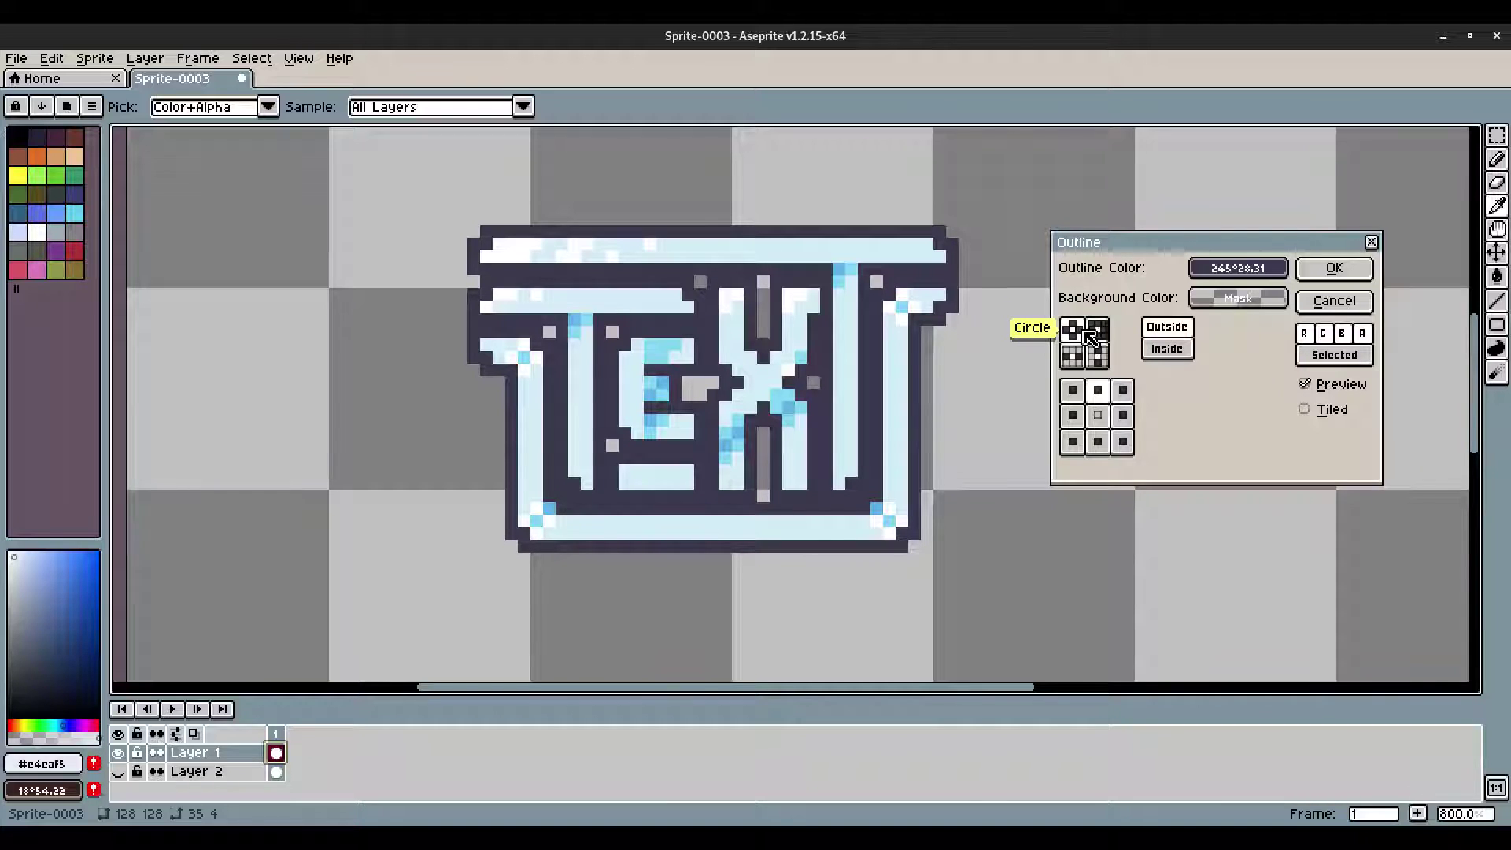
{"action": "left_click", "coordinate": [1347, 269]}
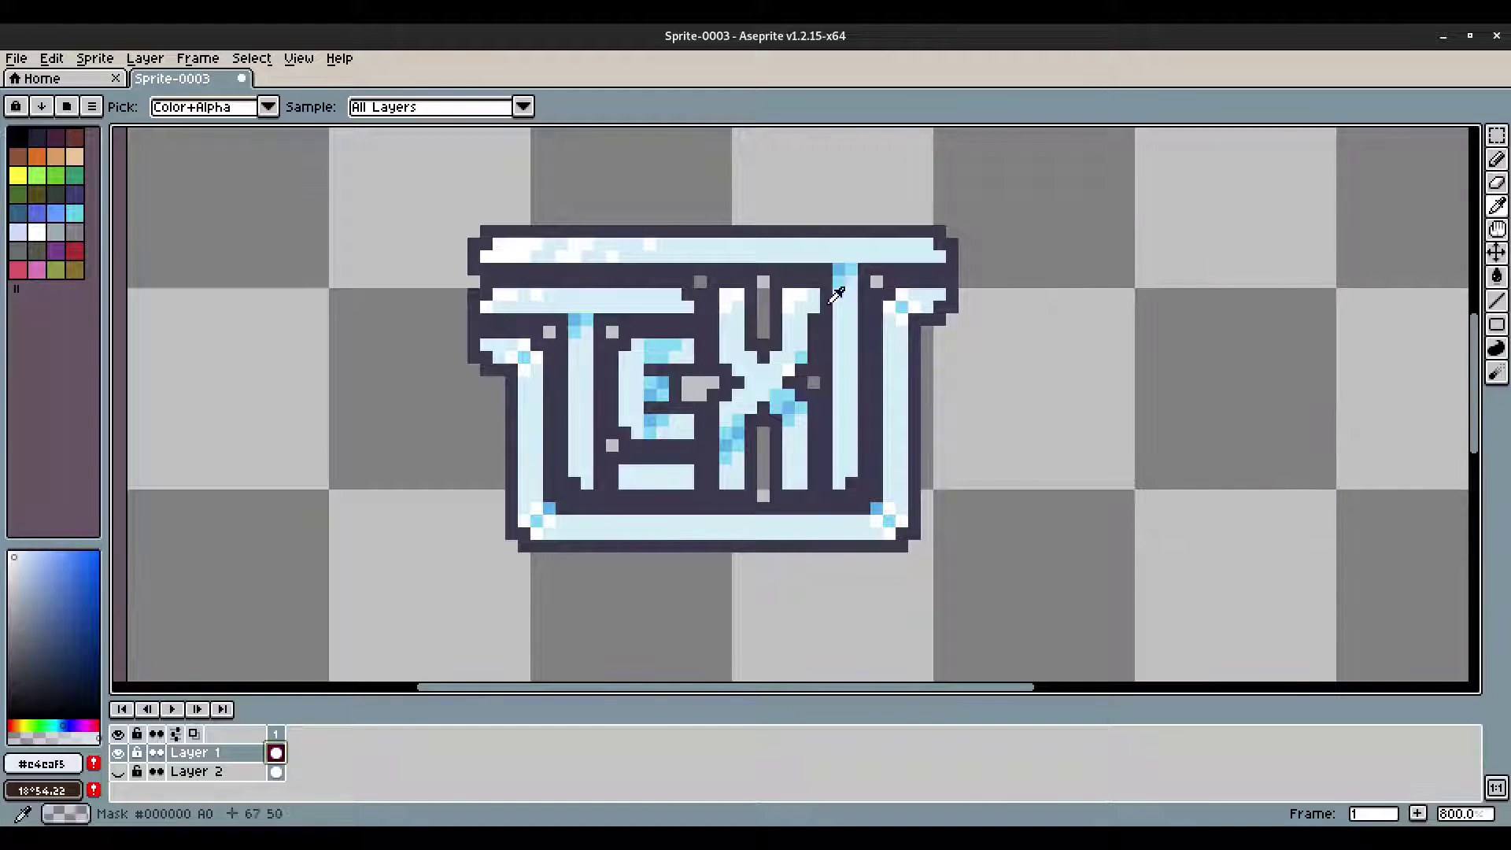
Step: Reopen the Outline effect for the logo and reduce the outline directions to straight down only
{"action": "left_click", "coordinate": [51, 58]}
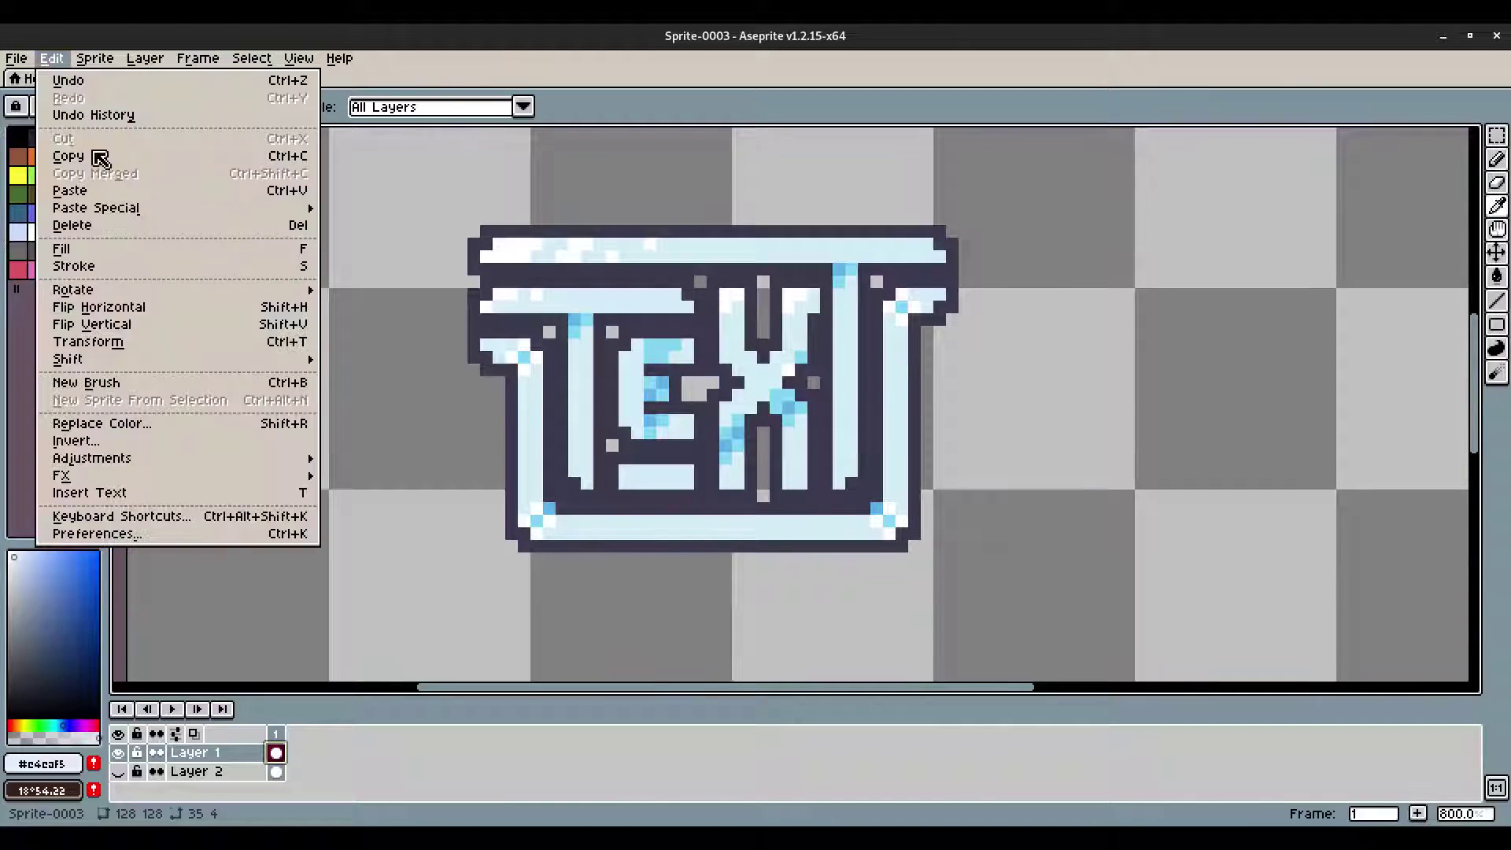
{"action": "mouse_move", "coordinate": [250, 480]}
{"action": "left_click", "coordinate": [360, 475]}
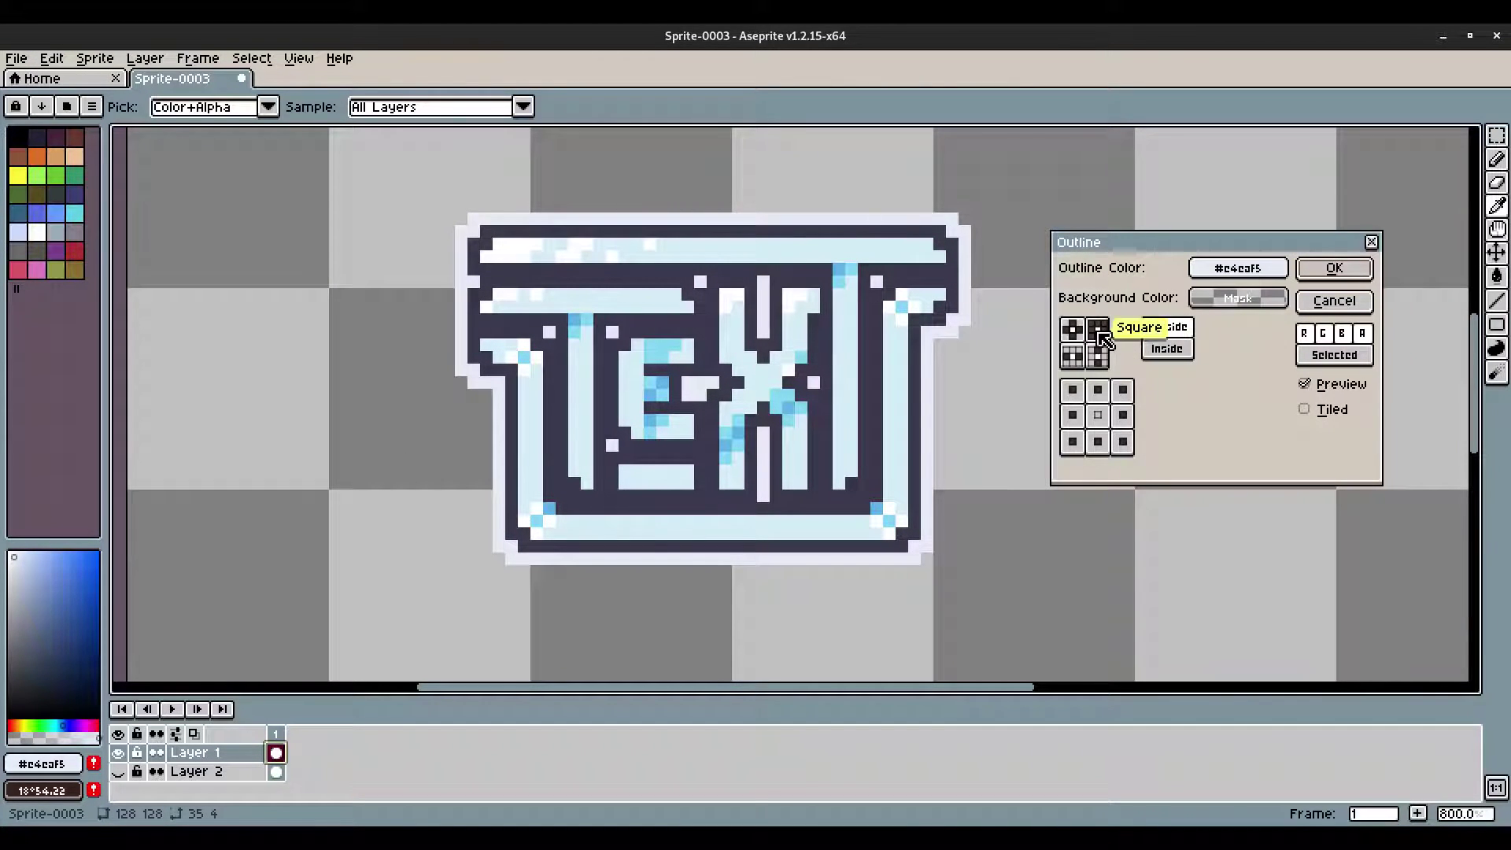
{"action": "left_click", "coordinate": [1075, 391]}
{"action": "left_click", "coordinate": [1078, 442]}
{"action": "left_click", "coordinate": [1097, 390]}
{"action": "left_click", "coordinate": [1123, 389]}
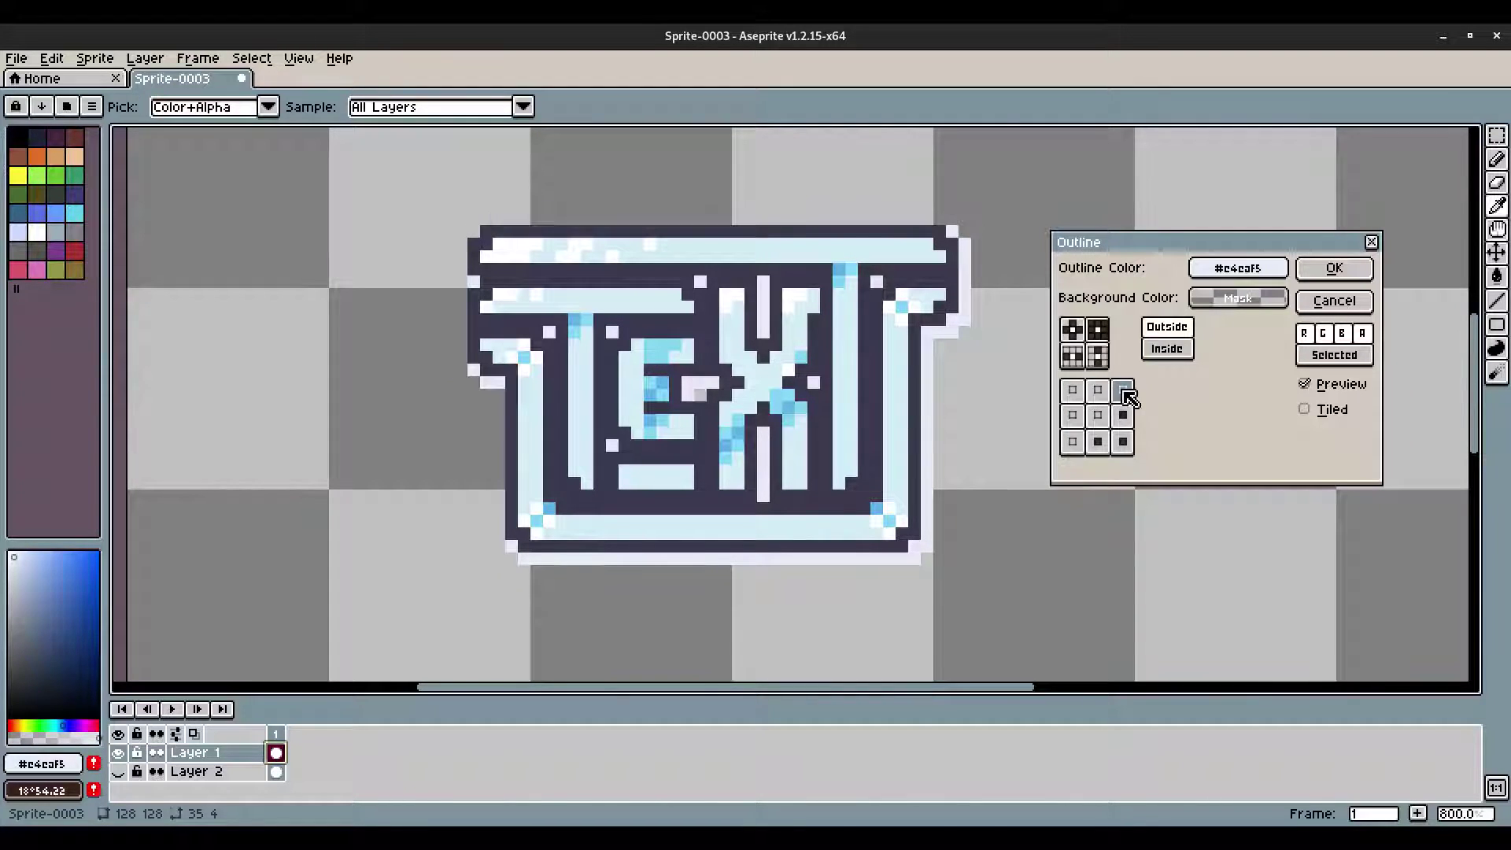
{"action": "left_click", "coordinate": [1123, 415]}
{"action": "left_click", "coordinate": [1123, 442]}
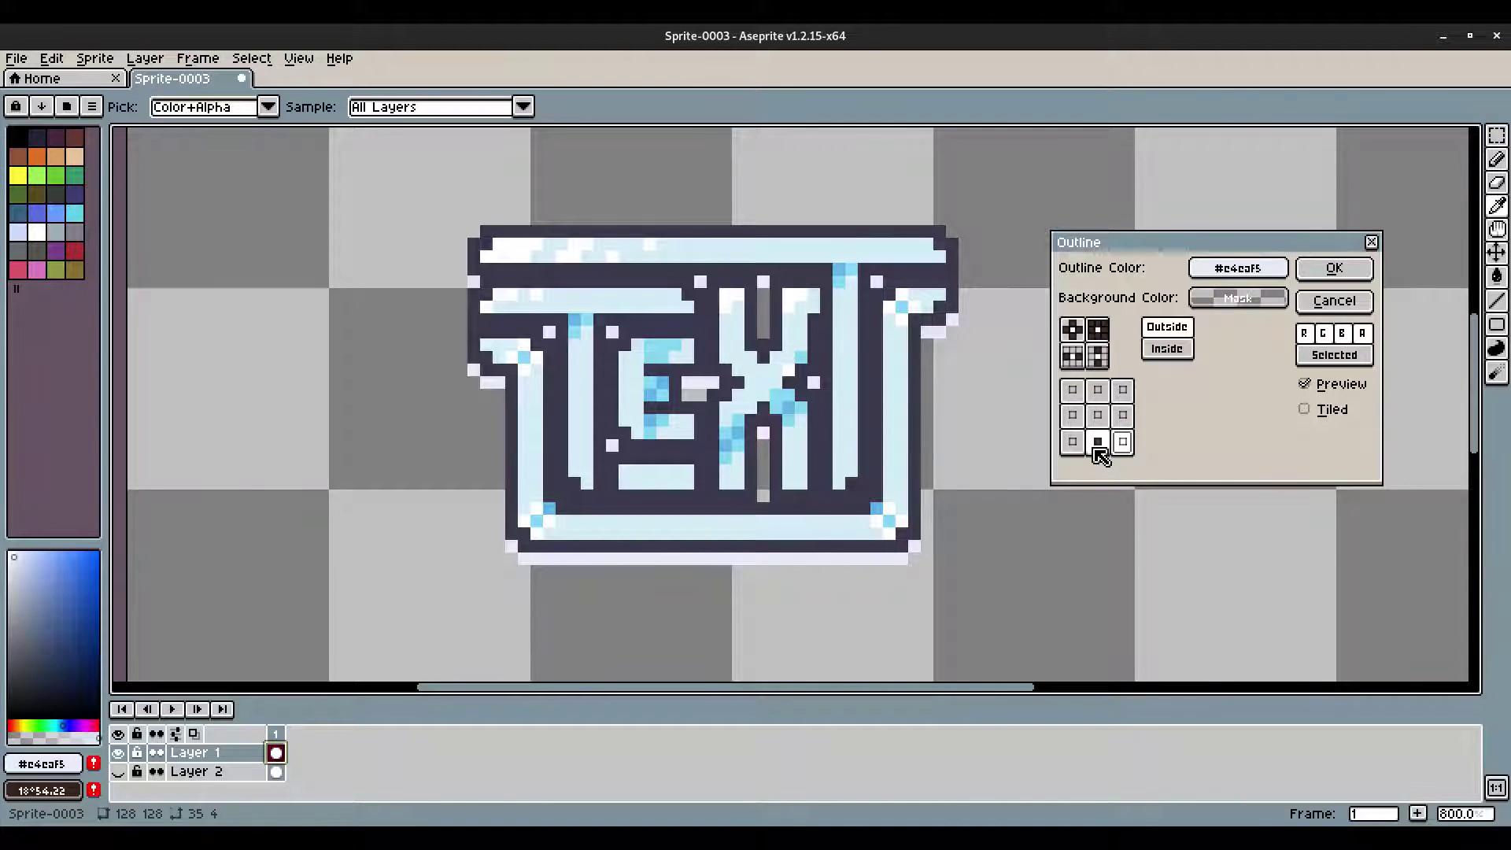
Step: Sample the logo's existing dark border as outline colour #3b394f and toggle the downward direction to compare the preview
{"action": "left_click", "coordinate": [1257, 269]}
{"action": "left_click_drag", "start_coordinate": [1258, 269], "coordinate": [956, 234]}
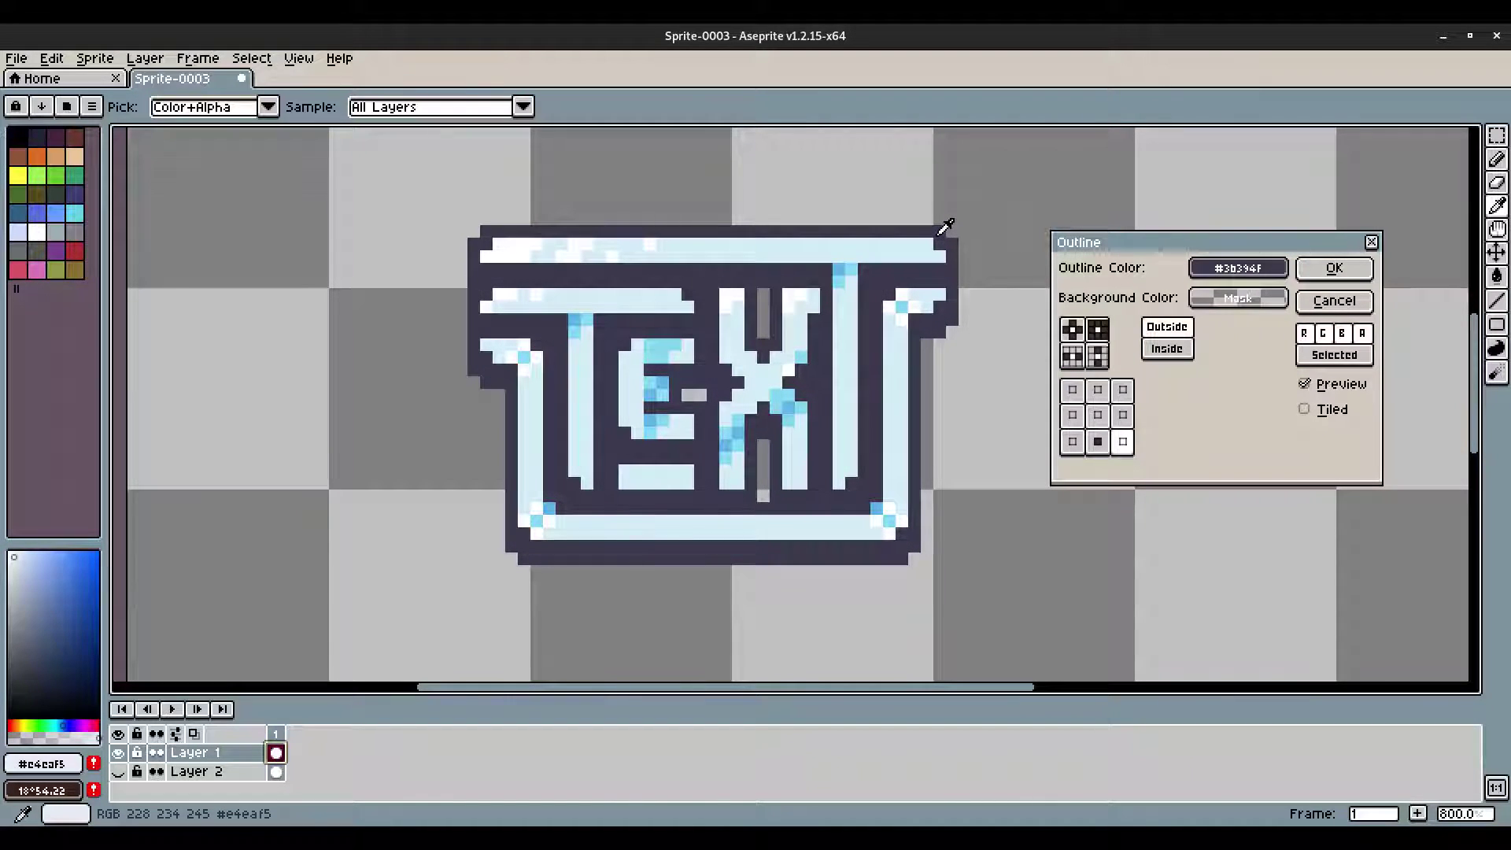
{"action": "left_click", "coordinate": [1105, 442]}
{"action": "left_click", "coordinate": [1105, 442]}
{"action": "left_click", "coordinate": [1104, 442]}
{"action": "left_click", "coordinate": [1104, 443]}
{"action": "left_click", "coordinate": [1103, 441]}
{"action": "left_click", "coordinate": [1103, 441]}
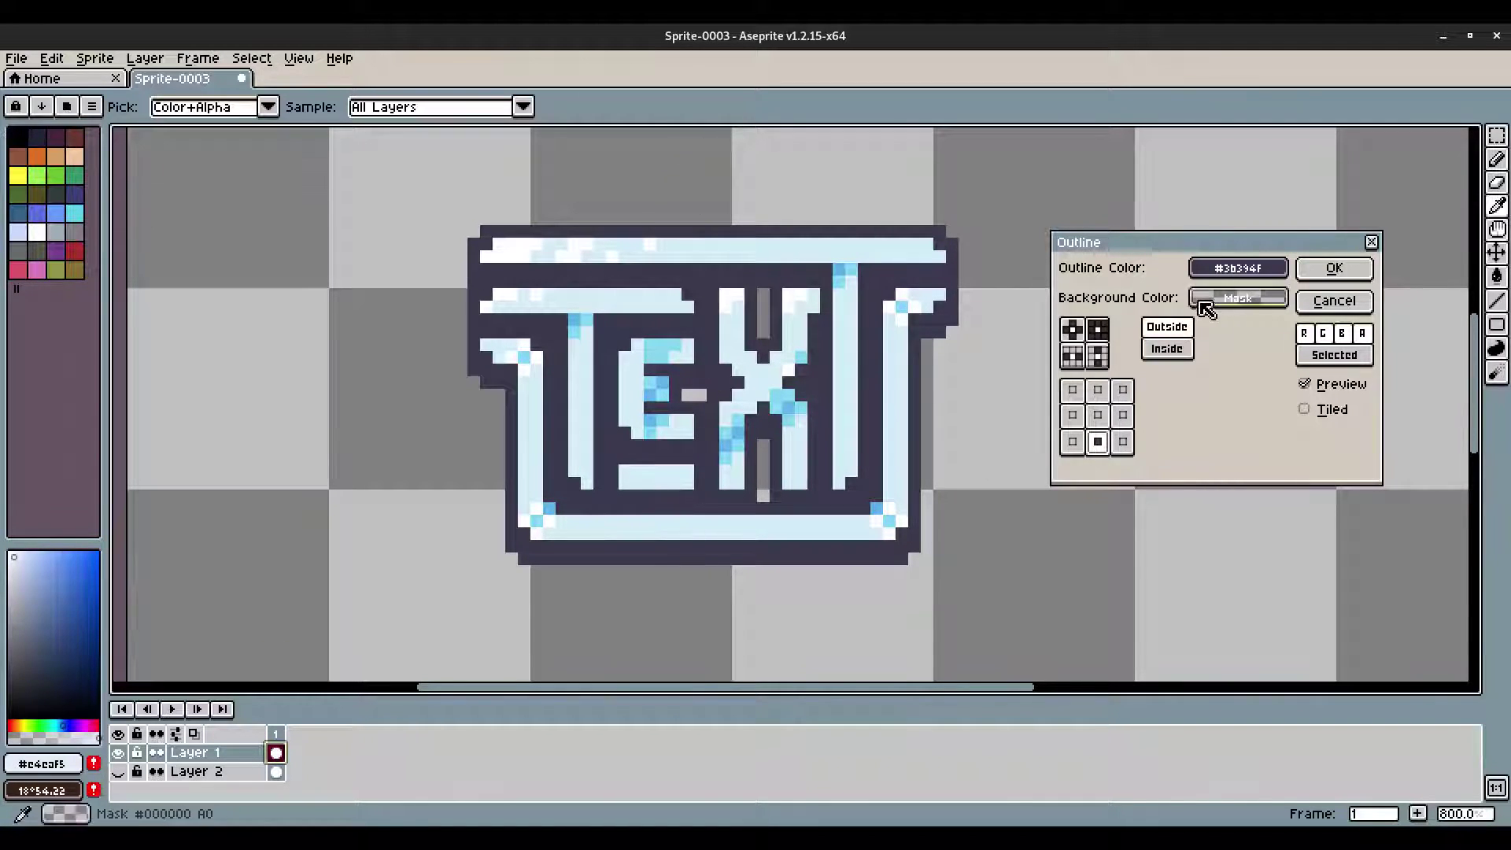
Step: Add both lower diagonal directions to the downward one and apply the outside outline to thicken the logo's border
{"action": "left_click", "coordinate": [1123, 442]}
{"action": "left_click", "coordinate": [1072, 442]}
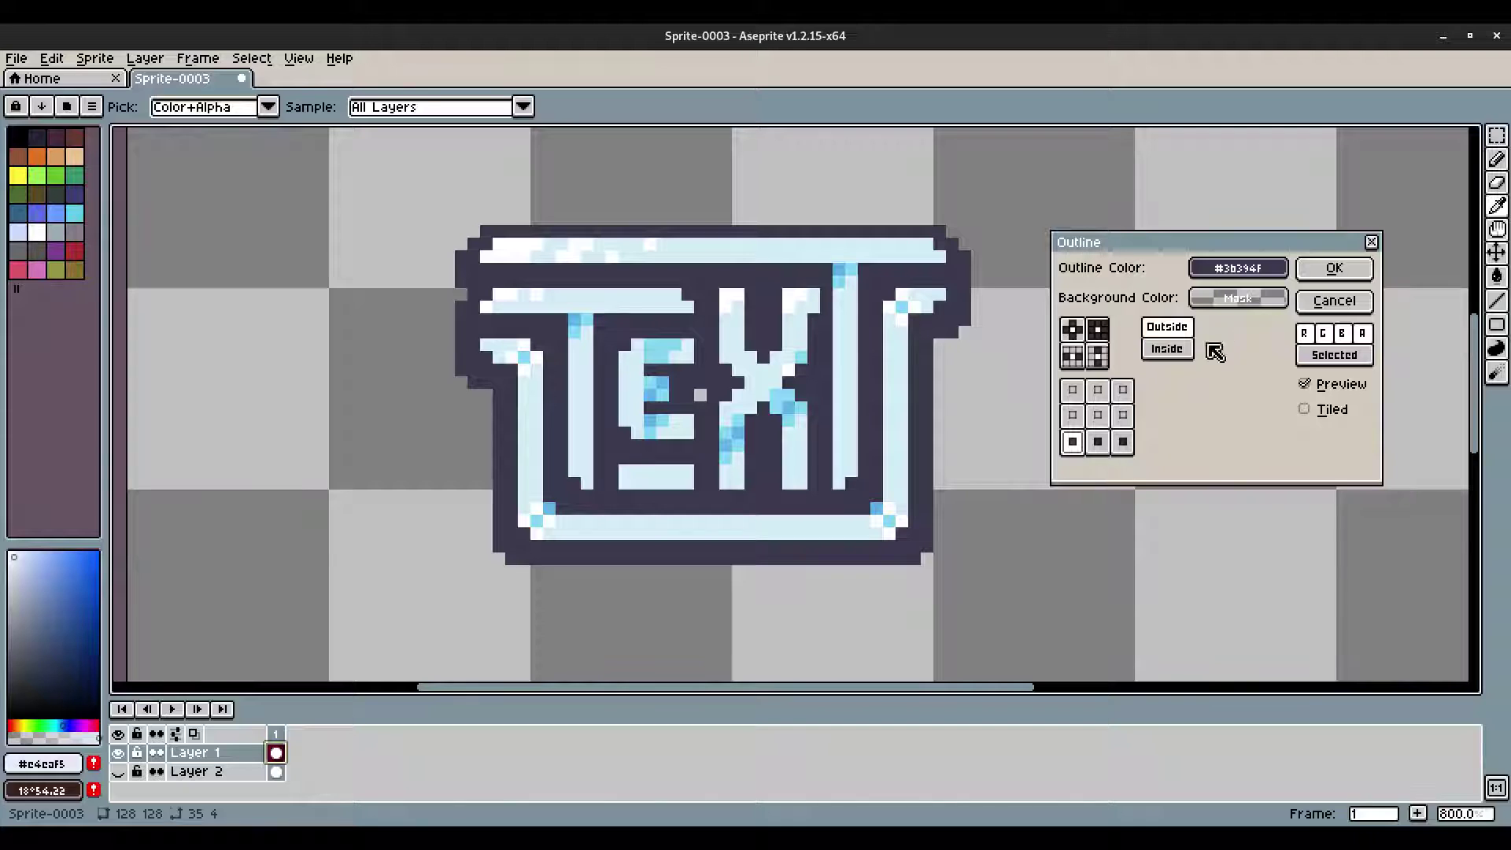
{"action": "left_click", "coordinate": [1072, 442]}
{"action": "left_click", "coordinate": [1122, 442]}
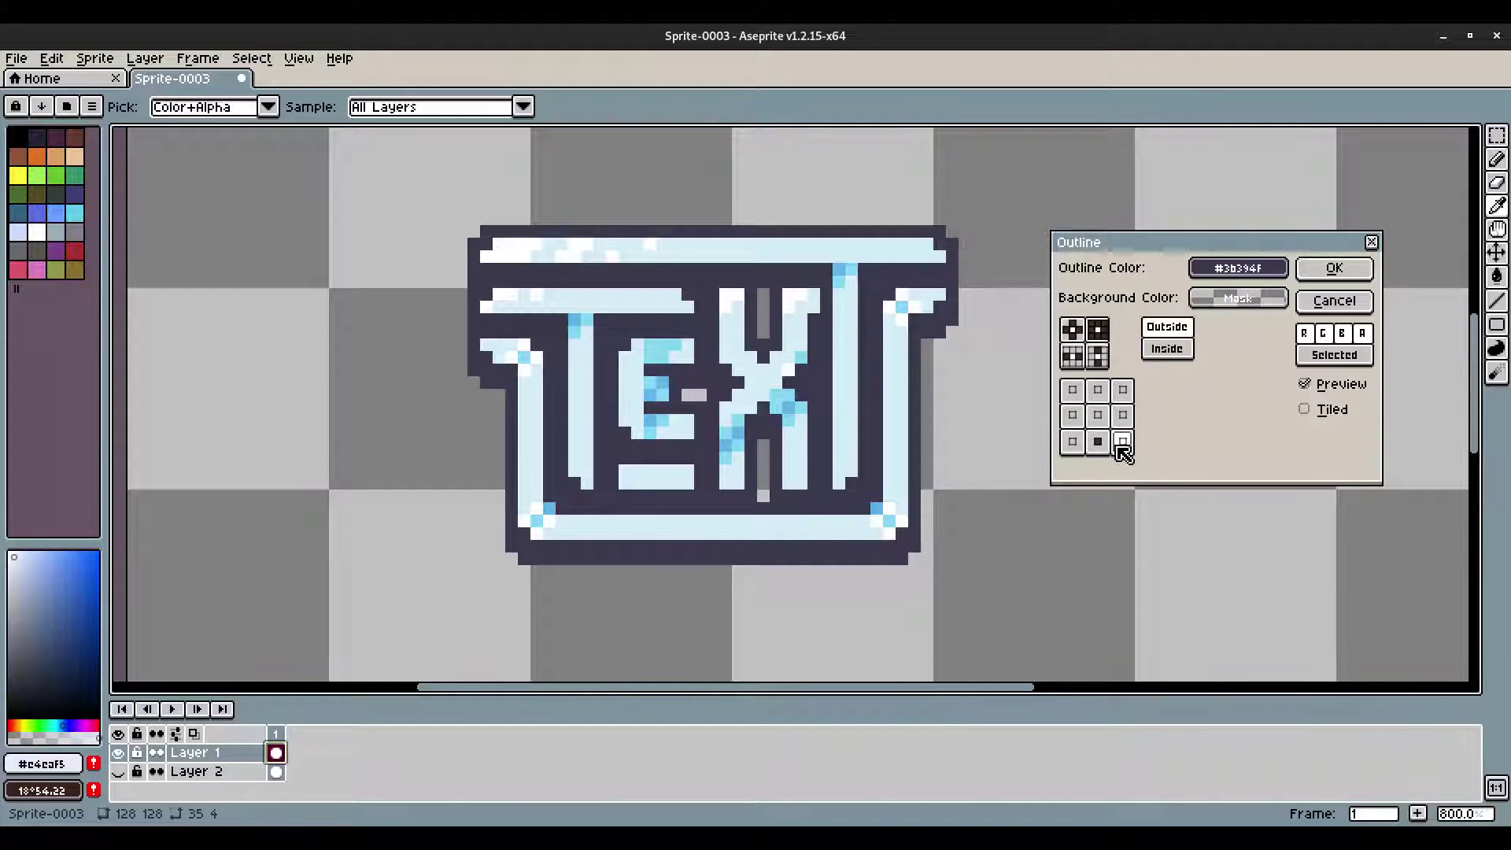
{"action": "left_click", "coordinate": [1071, 442]}
{"action": "left_click", "coordinate": [1122, 442]}
{"action": "left_click", "coordinate": [1338, 266]}
Step: Pick the dark outline colour #3b394f from the logo, show the background Layer 2 and switch to the Pencil tool
{"action": "scroll", "coordinate": [841, 429], "scroll_direction": "down", "scroll_amount": 4}
{"action": "scroll", "coordinate": [836, 425], "scroll_direction": "up", "scroll_amount": 1}
{"action": "scroll", "coordinate": [835, 425], "scroll_direction": "up", "scroll_amount": 2}
{"action": "scroll", "coordinate": [775, 363], "scroll_direction": "up", "scroll_amount": 2}
{"action": "left_click", "coordinate": [718, 362]}
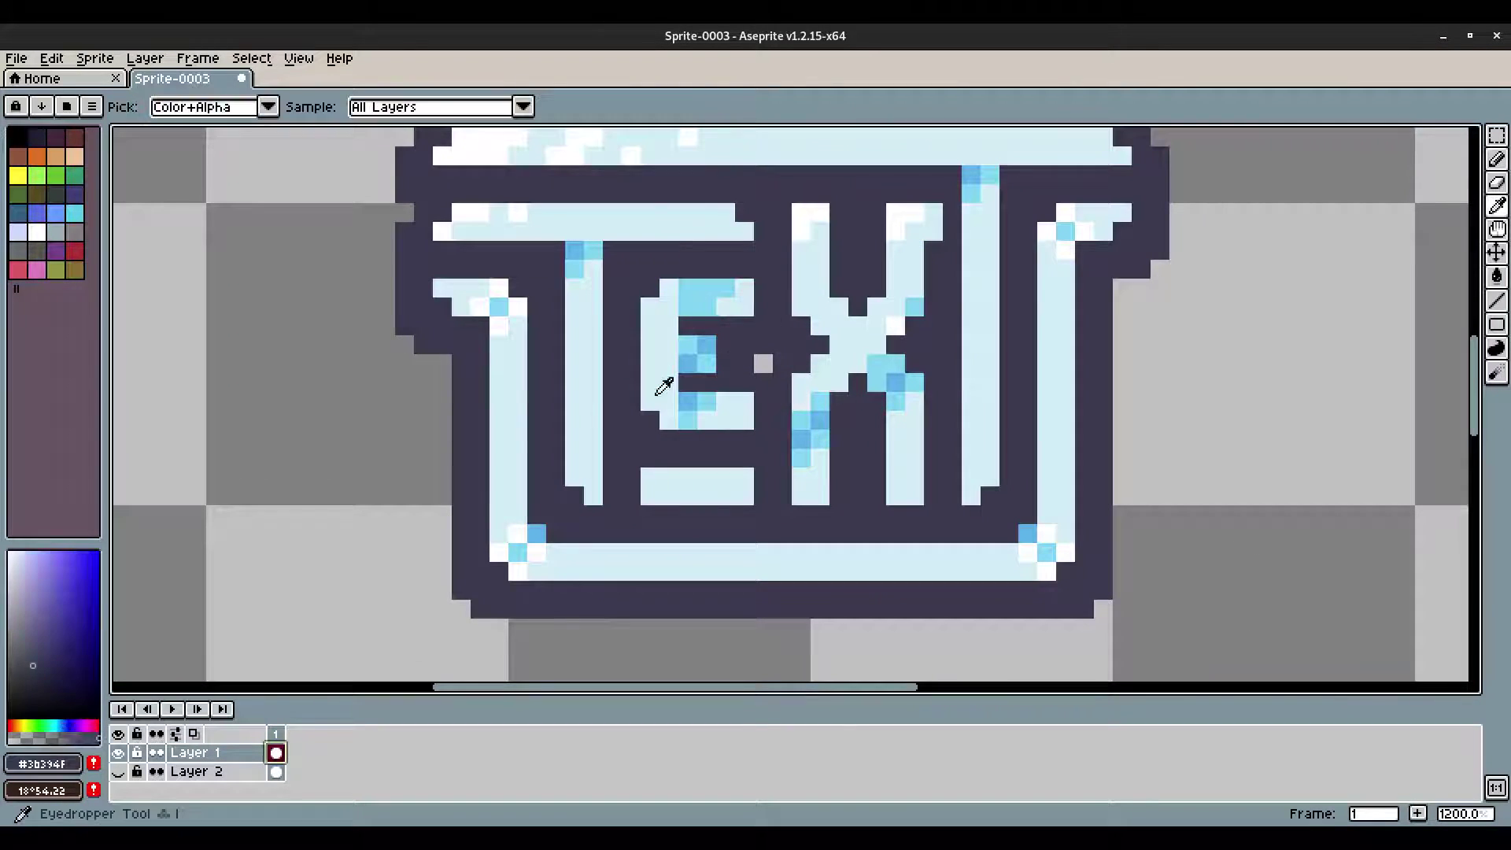
{"action": "left_click", "coordinate": [118, 771]}
{"action": "left_click", "coordinate": [118, 771]}
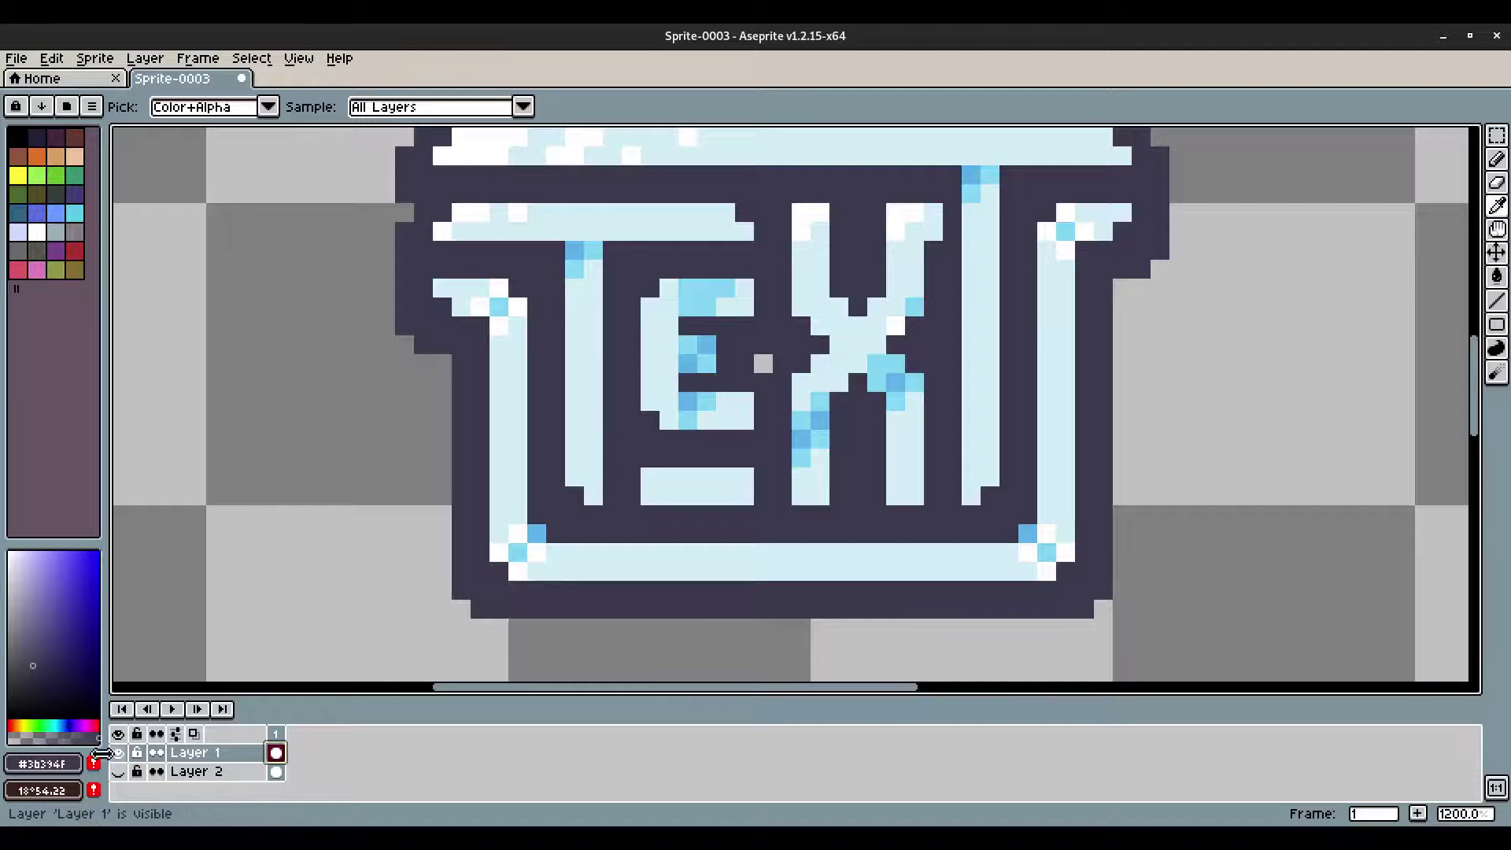
{"action": "left_click", "coordinate": [118, 771]}
{"action": "key", "text": "b"}
{"action": "scroll", "coordinate": [810, 292], "scroll_direction": "down", "scroll_amount": 5}
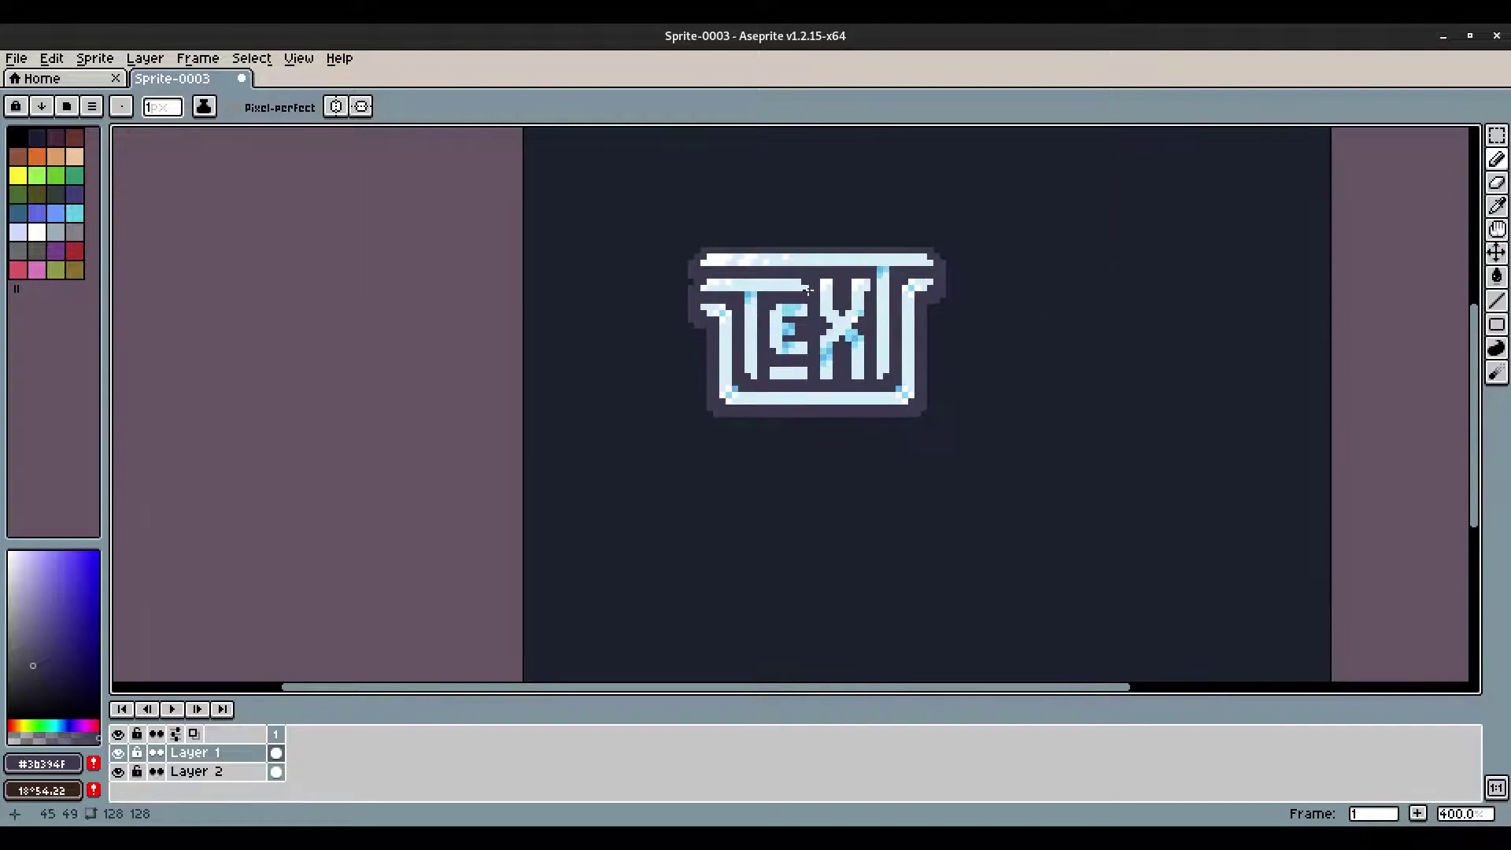
{"action": "scroll", "coordinate": [755, 281], "scroll_direction": "up", "scroll_amount": 5}
{"action": "scroll", "coordinate": [542, 275], "scroll_direction": "down", "scroll_amount": 3}
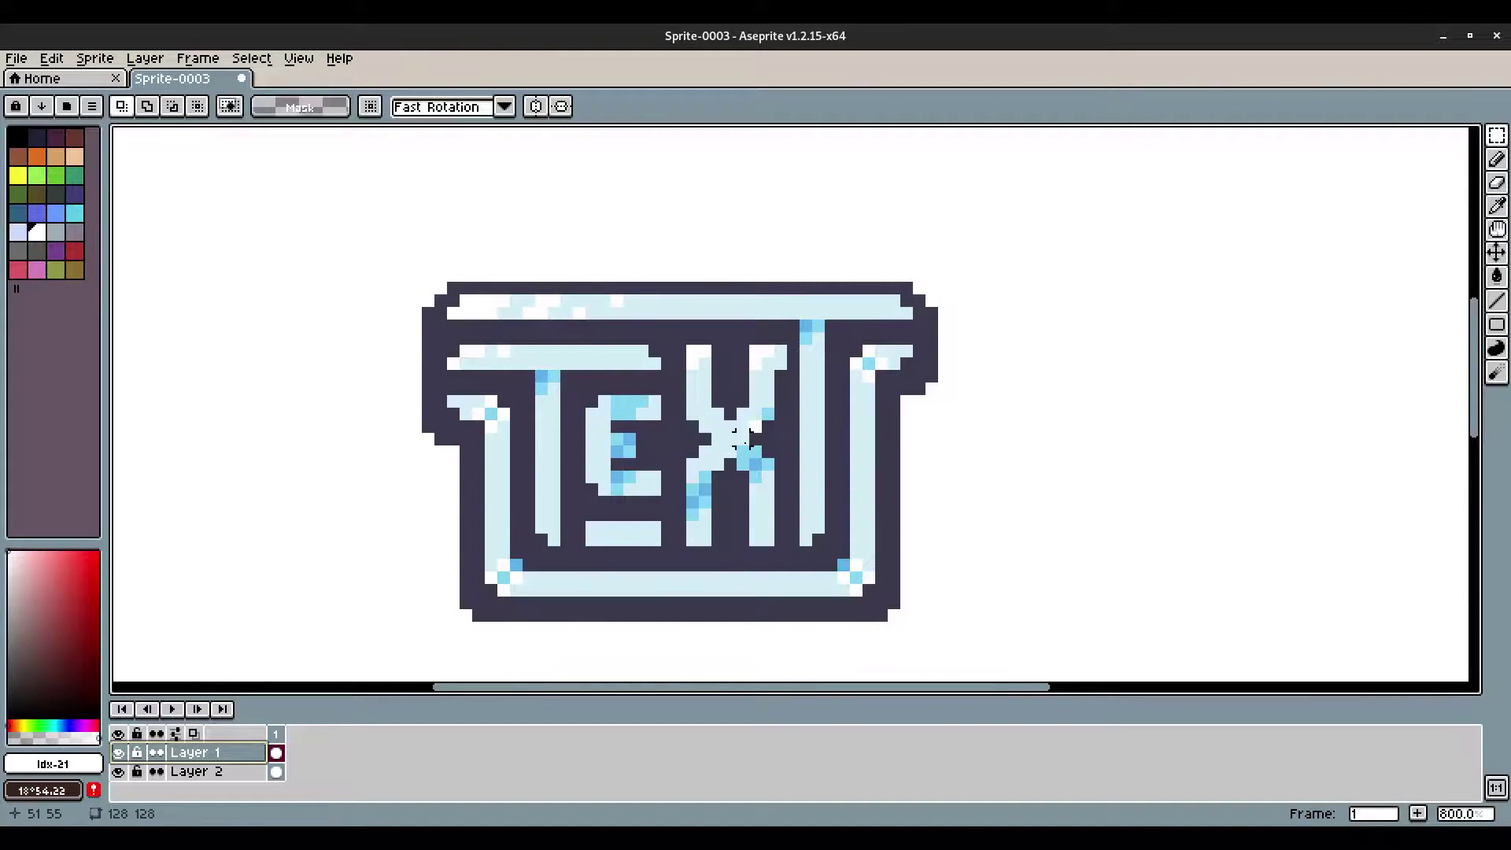
Step: Shift the selected frame line around the lettering to pink with a Hue/Saturation hue of 124, and clear the selection
{"action": "key", "text": "ctrl+z"}
{"action": "key", "text": "ctrl+z"}
{"action": "key", "text": "ctrl+y"}
{"action": "left_click", "coordinate": [52, 57]}
{"action": "mouse_move", "coordinate": [118, 457]}
{"action": "left_click", "coordinate": [378, 476]}
{"action": "left_click_drag", "start_coordinate": [315, 260], "coordinate": [293, 270]}
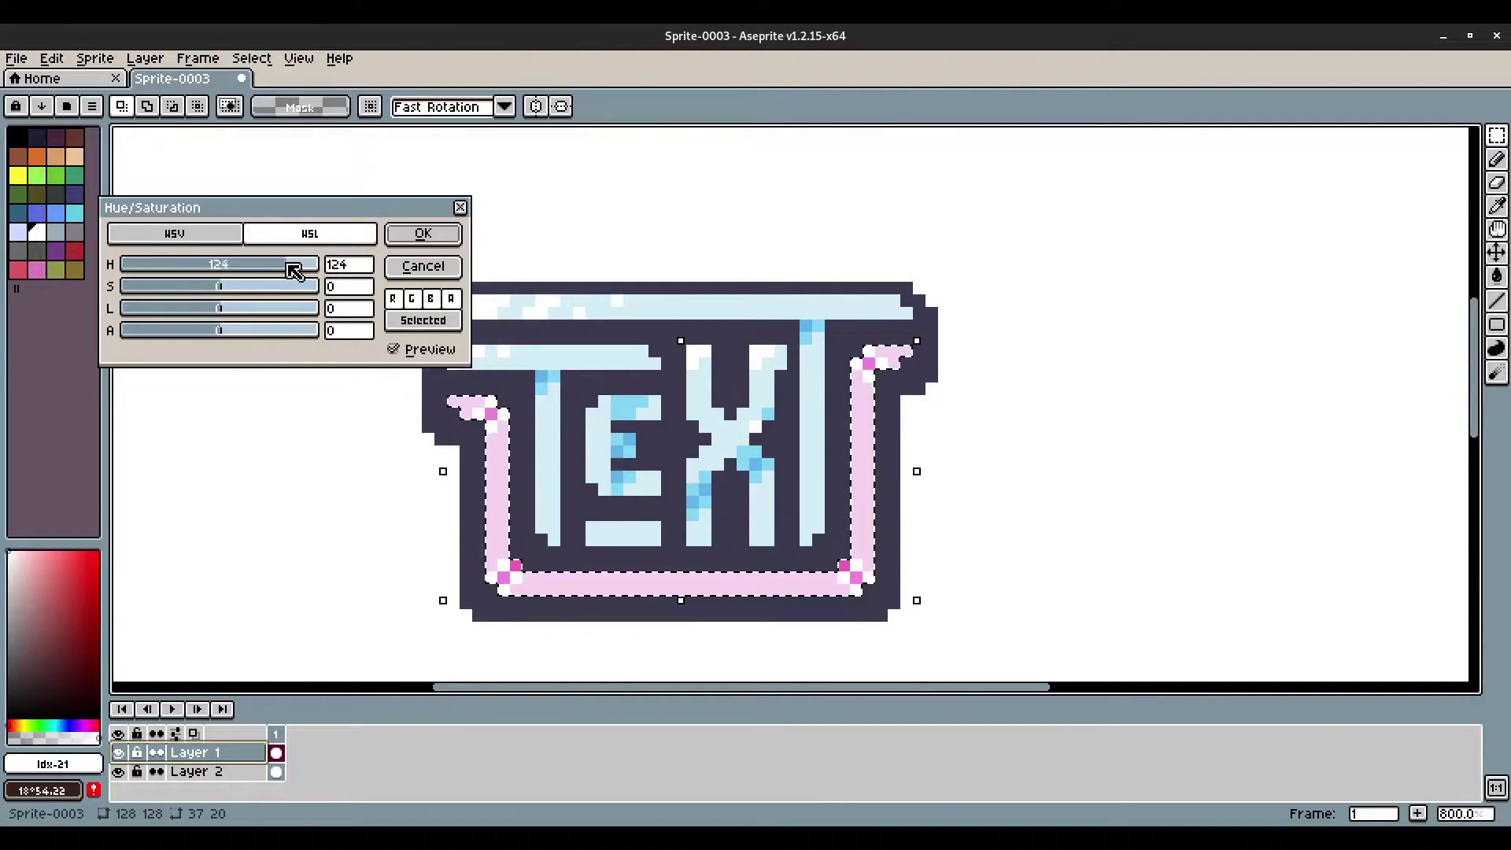
{"action": "left_click", "coordinate": [424, 241]}
{"action": "left_click", "coordinate": [252, 58]}
{"action": "left_click", "coordinate": [260, 97]}
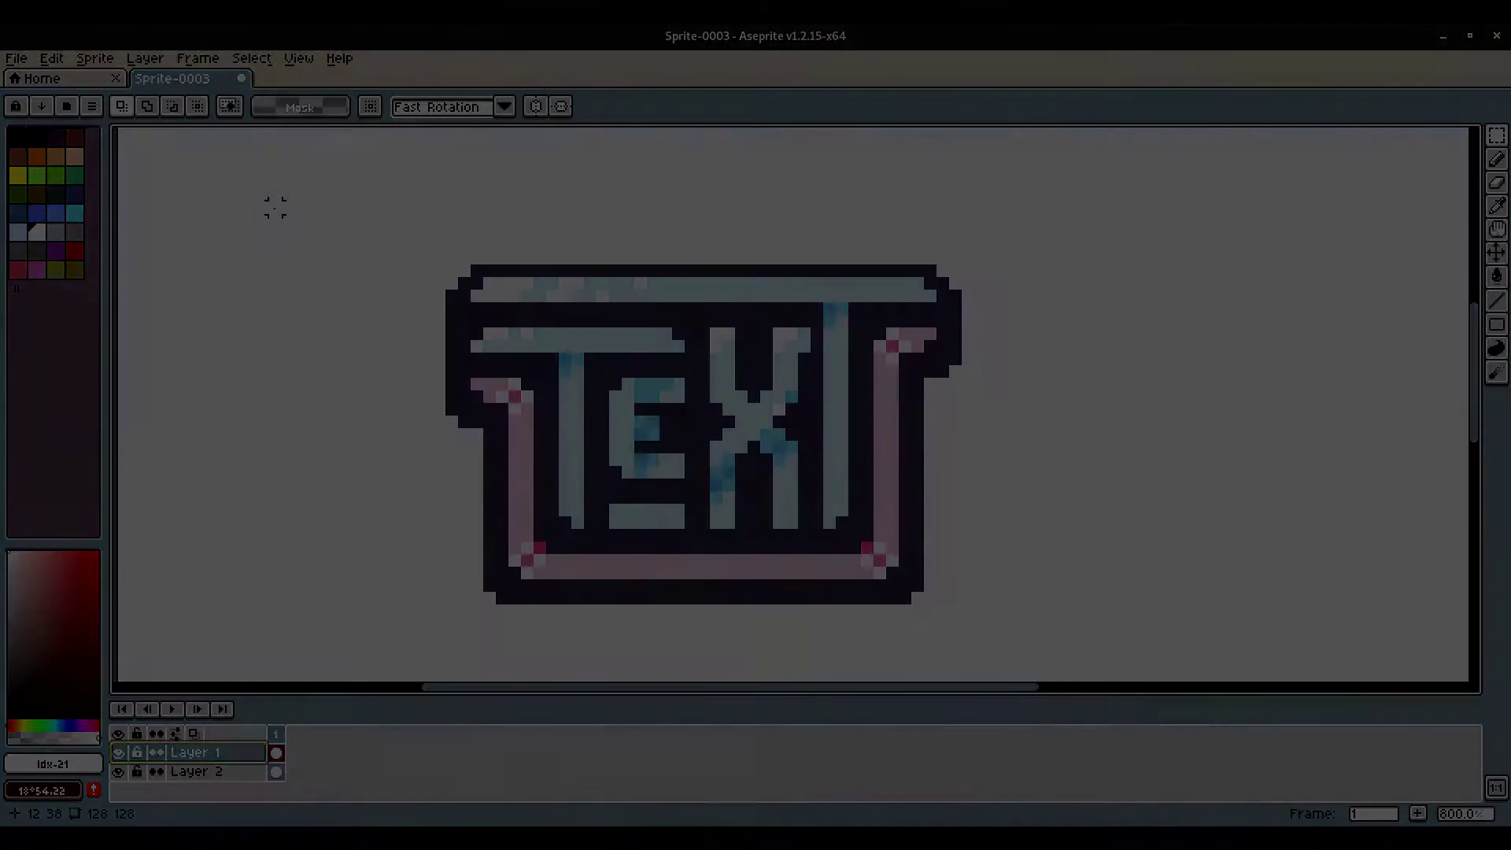